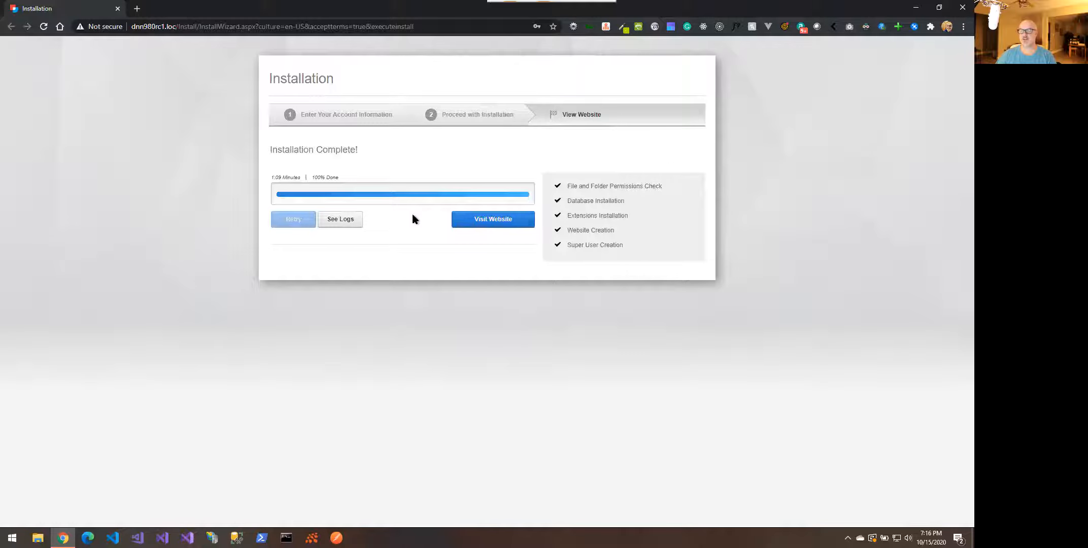
# Leave the finished installer via Visit Website and load the new DNN 9.8 home page
pyautogui.click(476, 226)
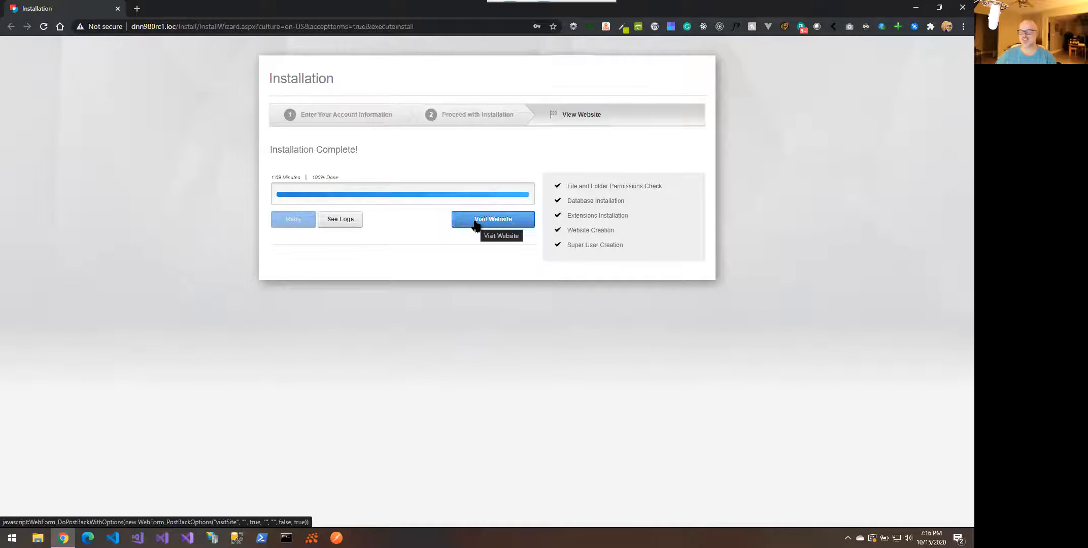
pyautogui.click(475, 225)
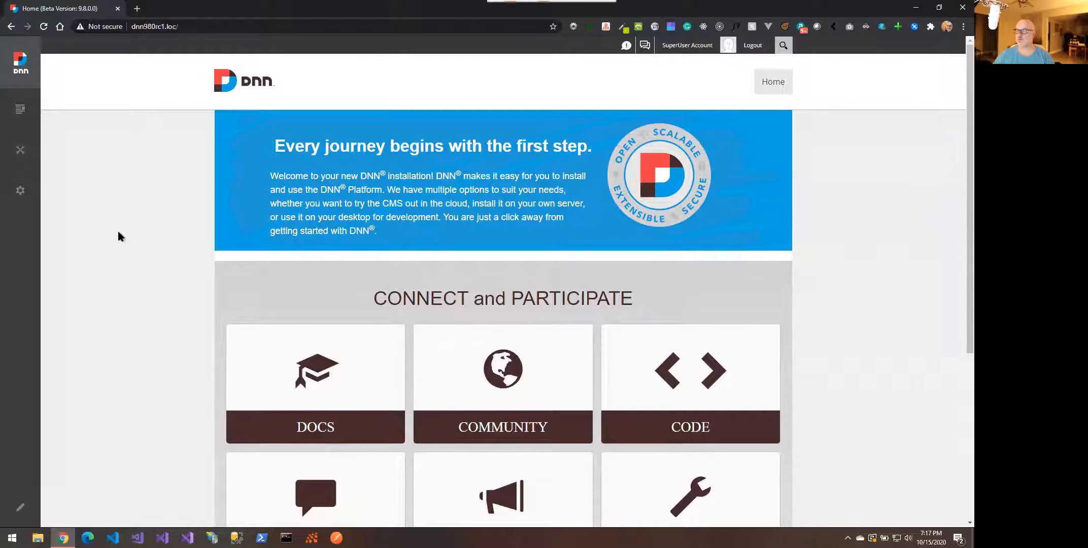
# Open Chrome DevTools beside the DNN home page, widen the page, and show the Console
pyautogui.scroll(-5, 118, 236)
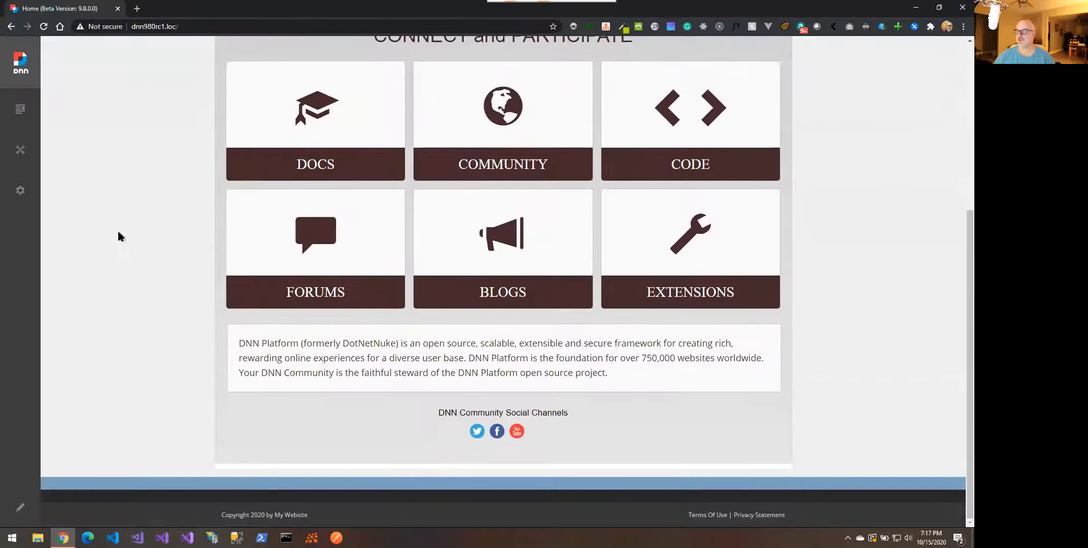
pyautogui.scroll(5, 118, 236)
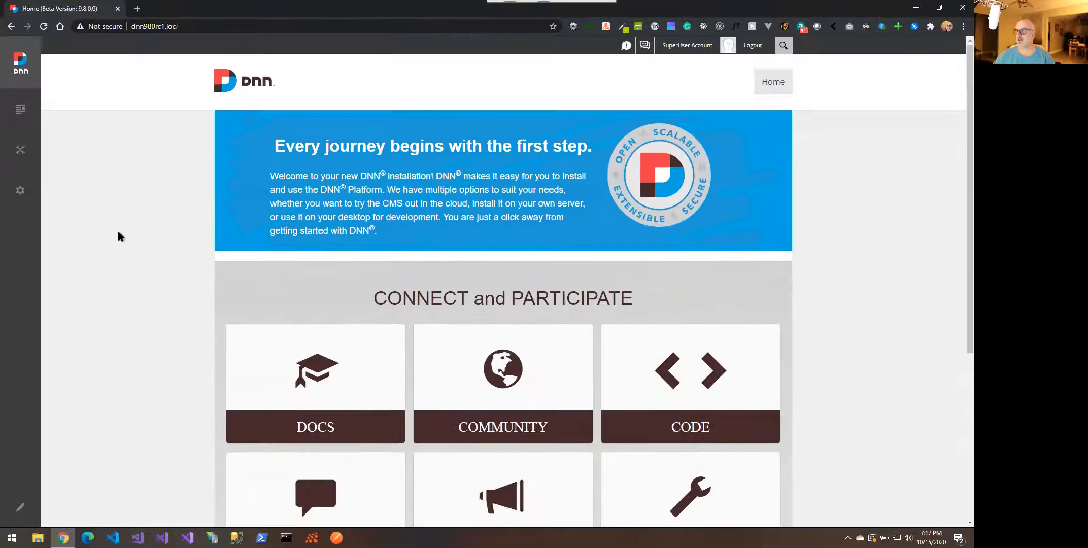
pyautogui.rightClick(118, 236)
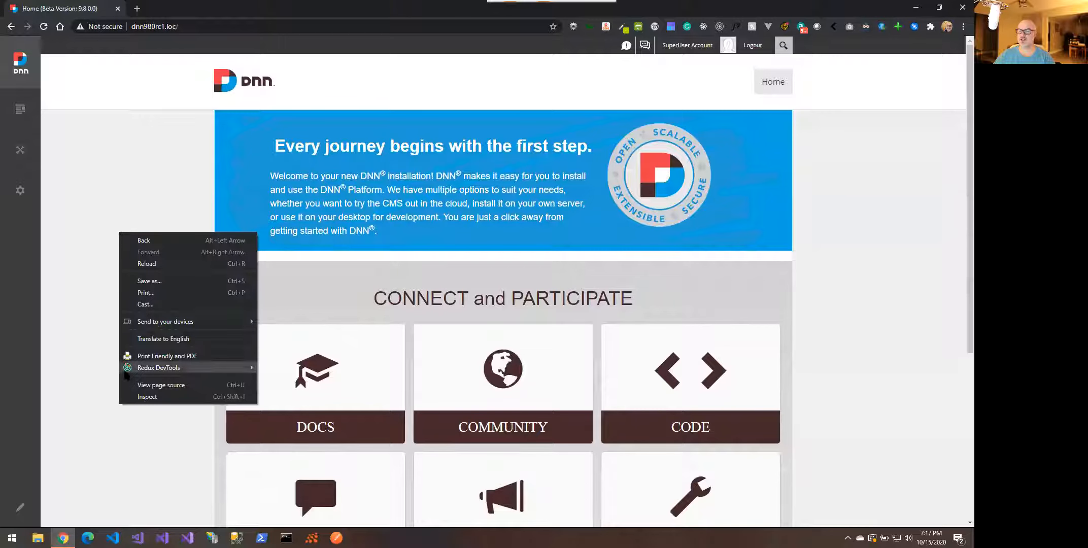
pyautogui.click(136, 396)
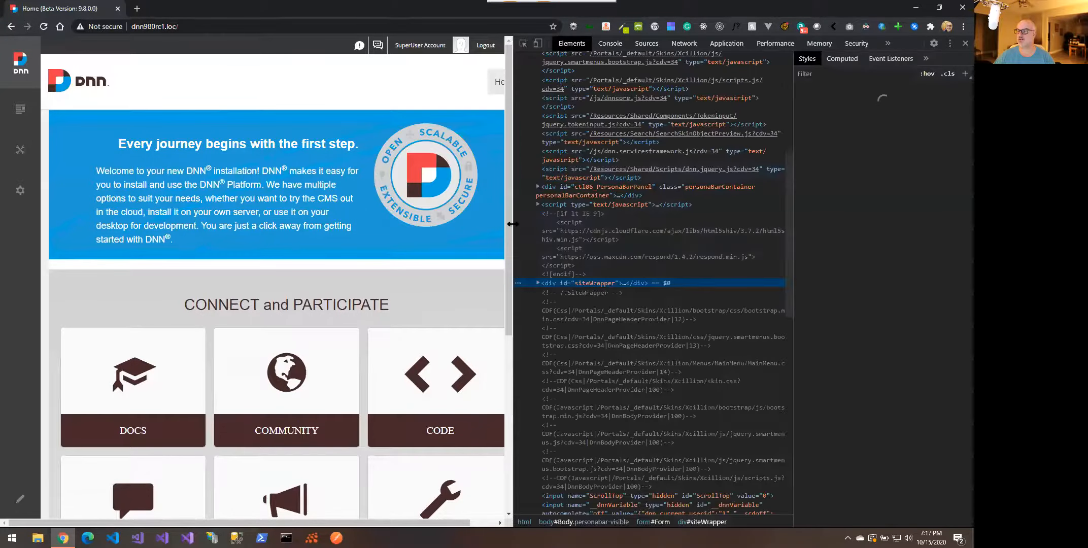
pyautogui.moveTo(513, 223); pyautogui.dragTo(597, 233)
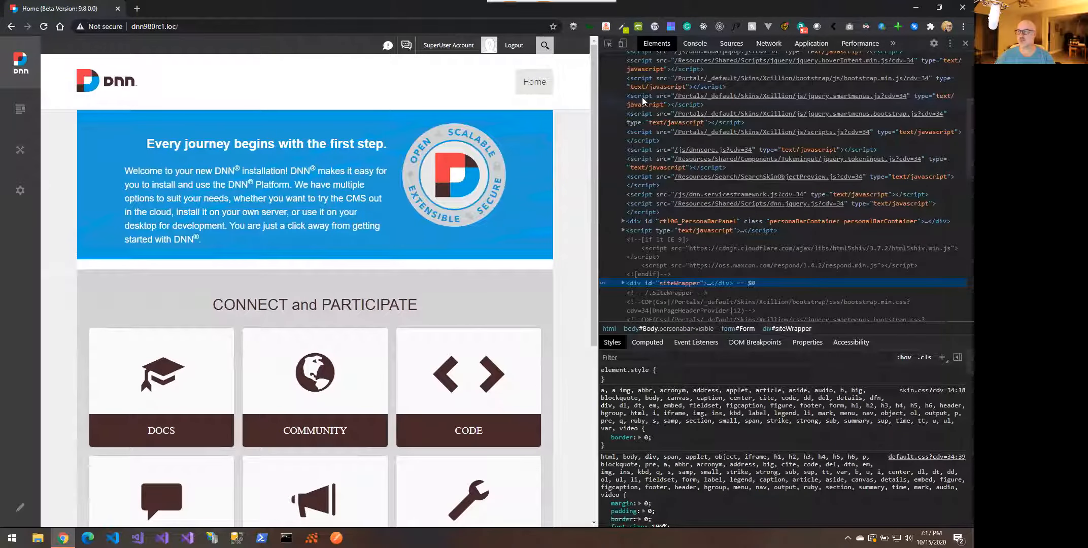
pyautogui.click(694, 49)
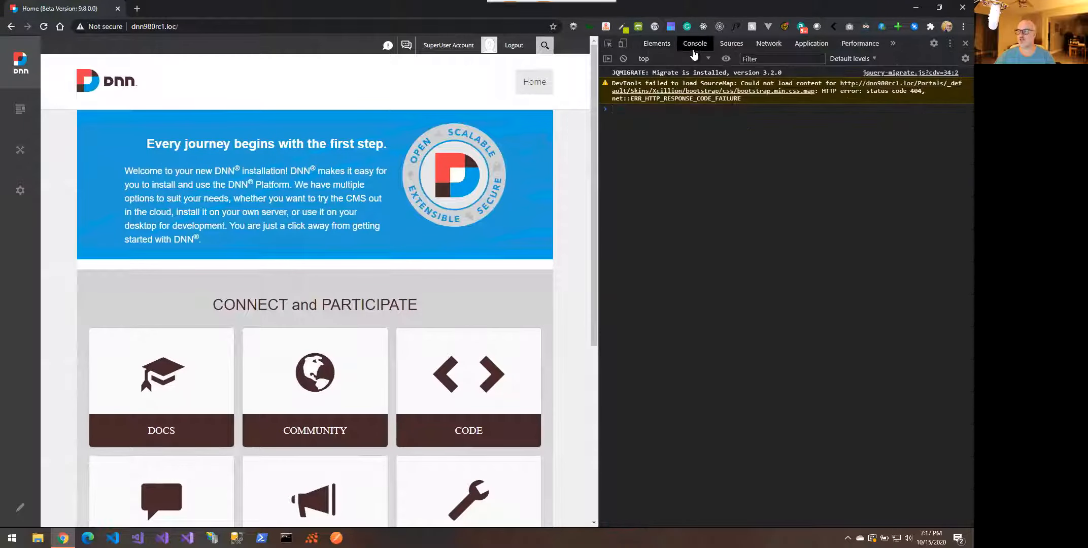
pyautogui.rightClick(583, 197)
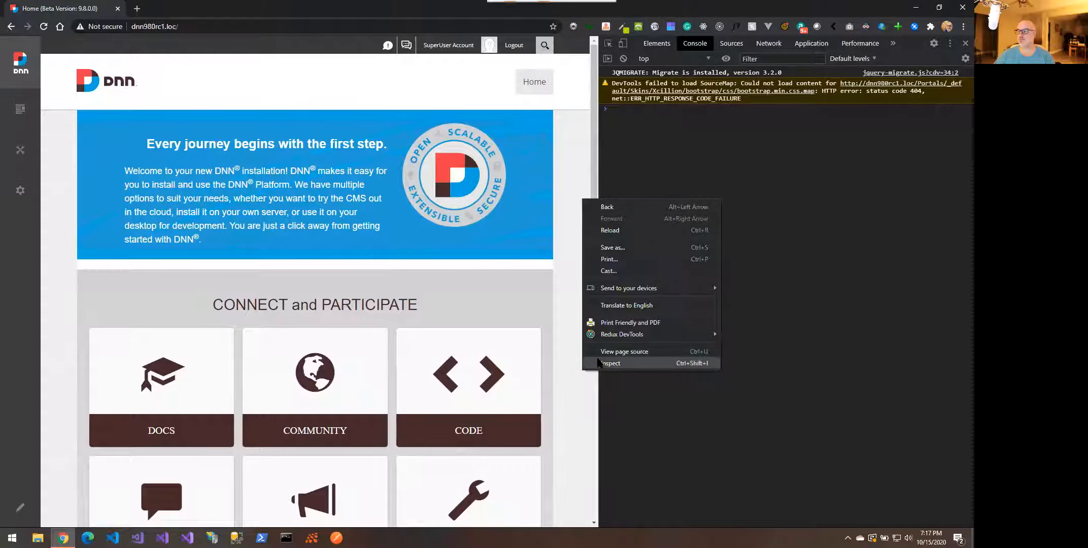
pyautogui.click(569, 322)
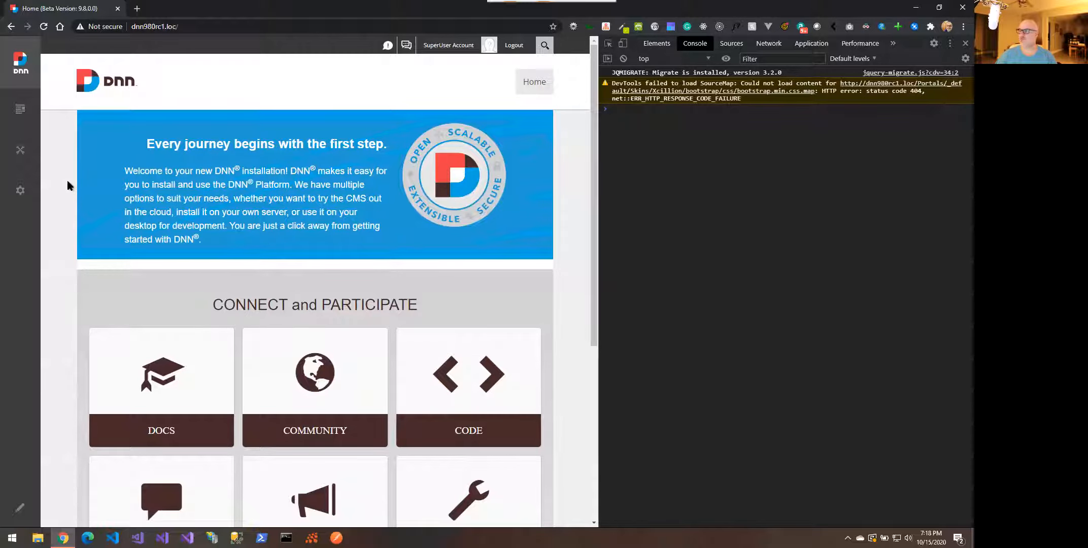
pyautogui.moveTo(21, 192)
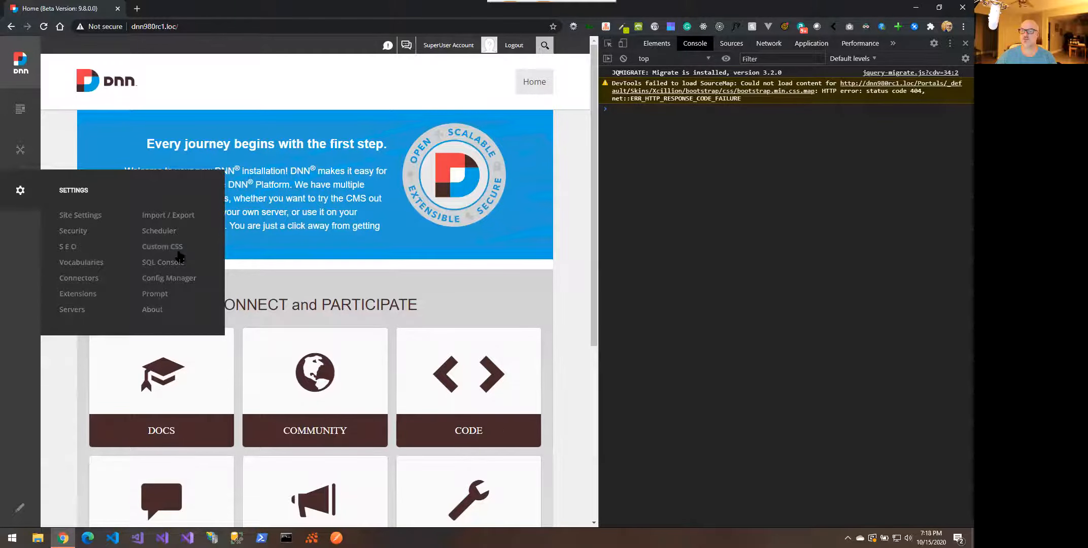
# Open Custom CSS from the Persona Bar Settings menu, showing an empty style sheet
pyautogui.click(175, 248)
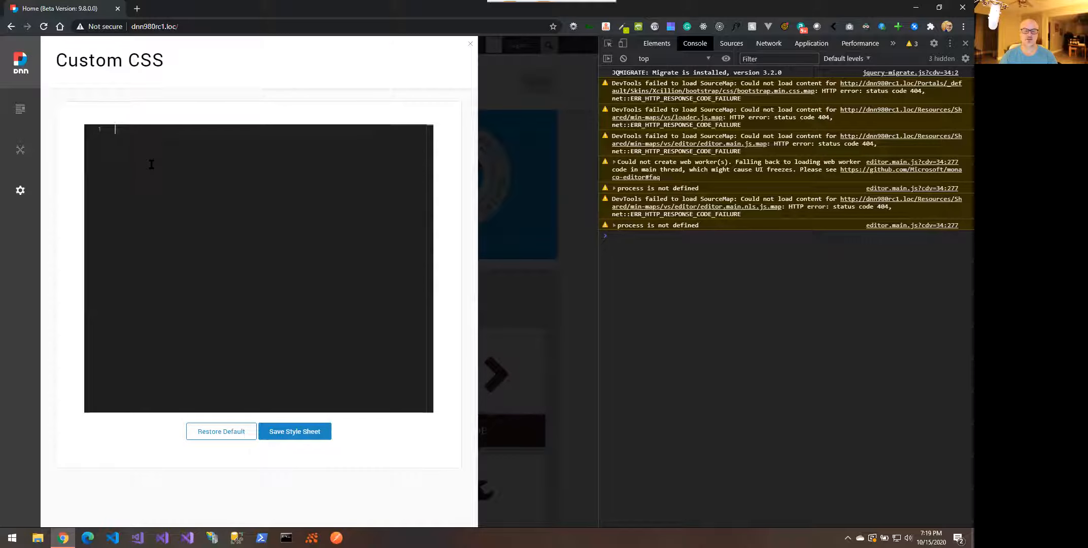
# Enter the .myClass selector and zoom the editor font out through the Command Palette
pyautogui.write('.myClass')
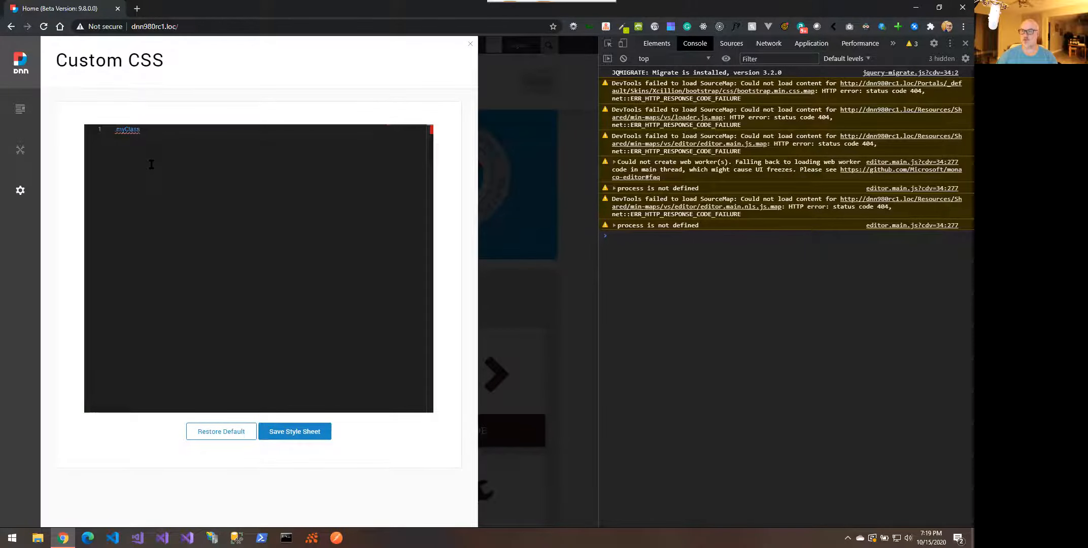
pyautogui.rightClick(152, 164)
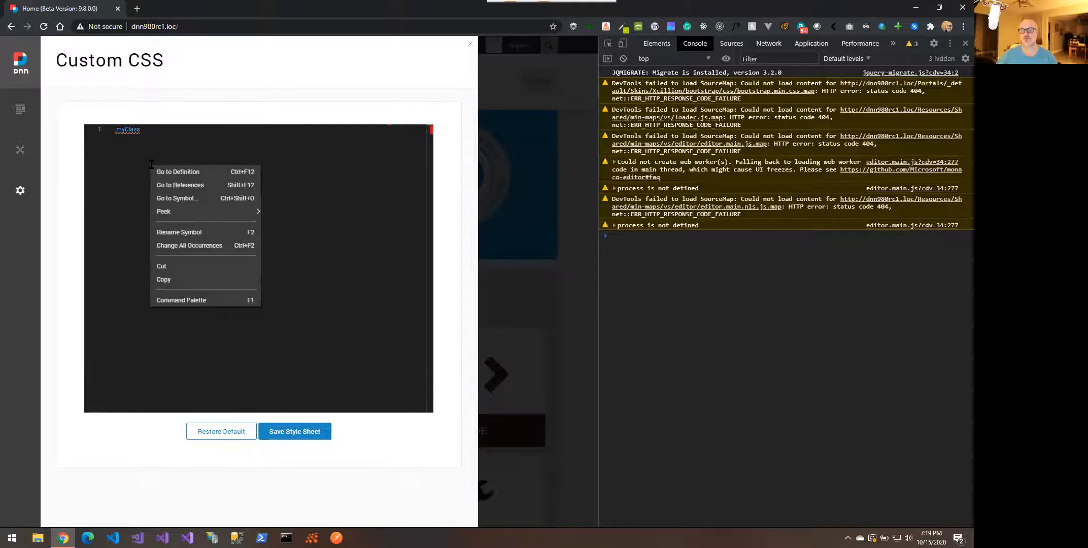
pyautogui.click(191, 300)
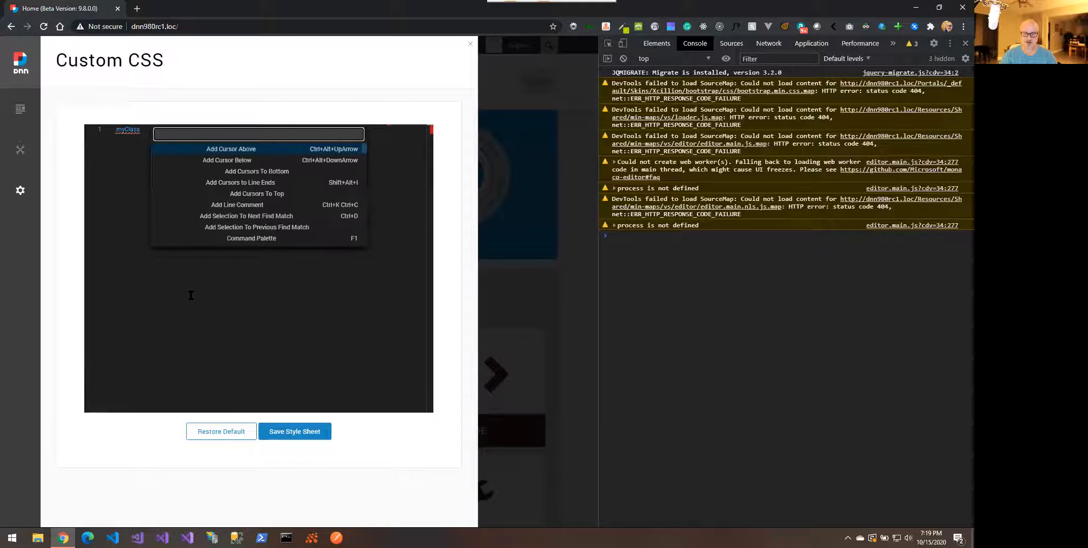
pyautogui.write('z')
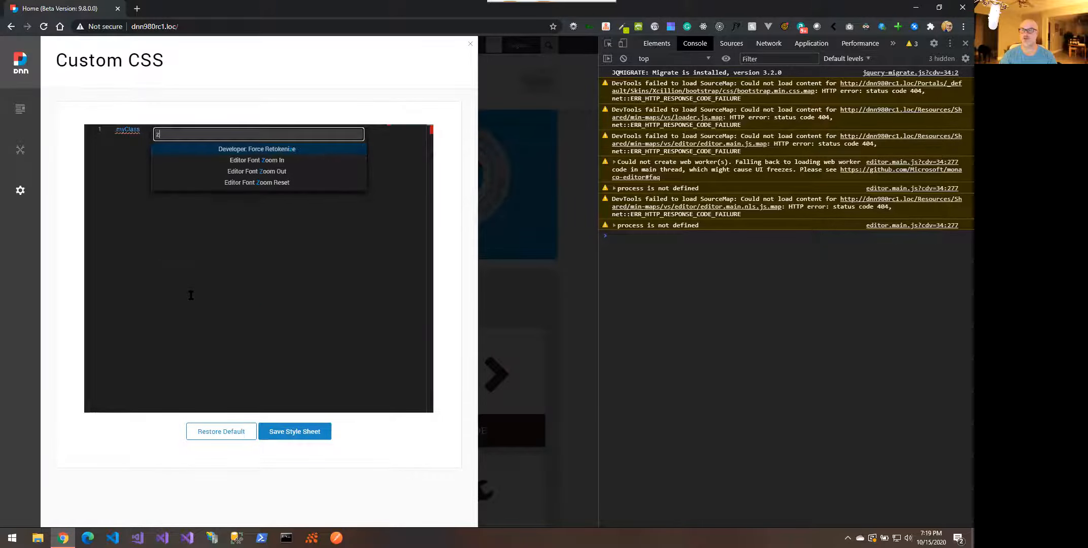
pyautogui.write('oom')
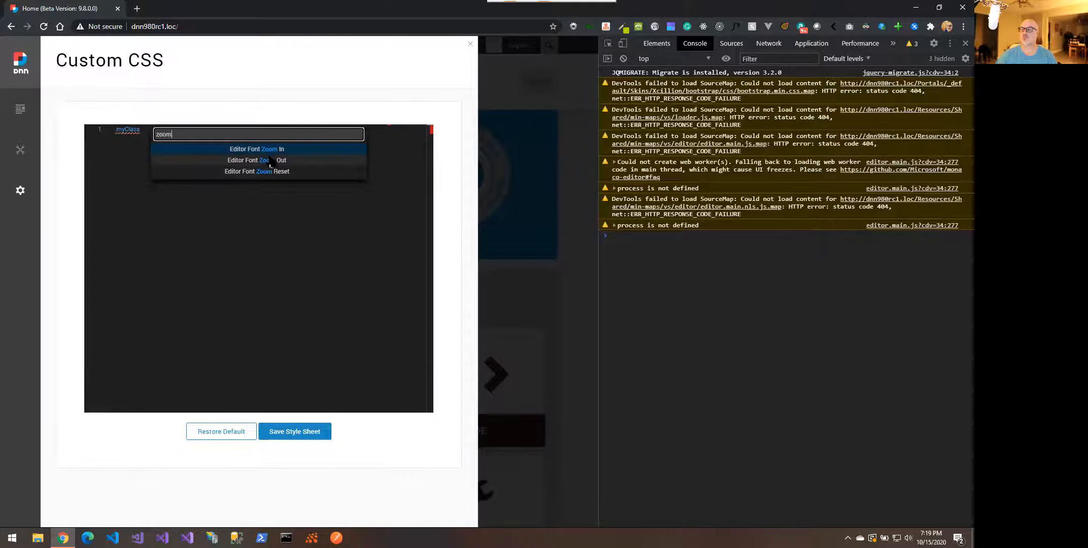
pyautogui.click(270, 160)
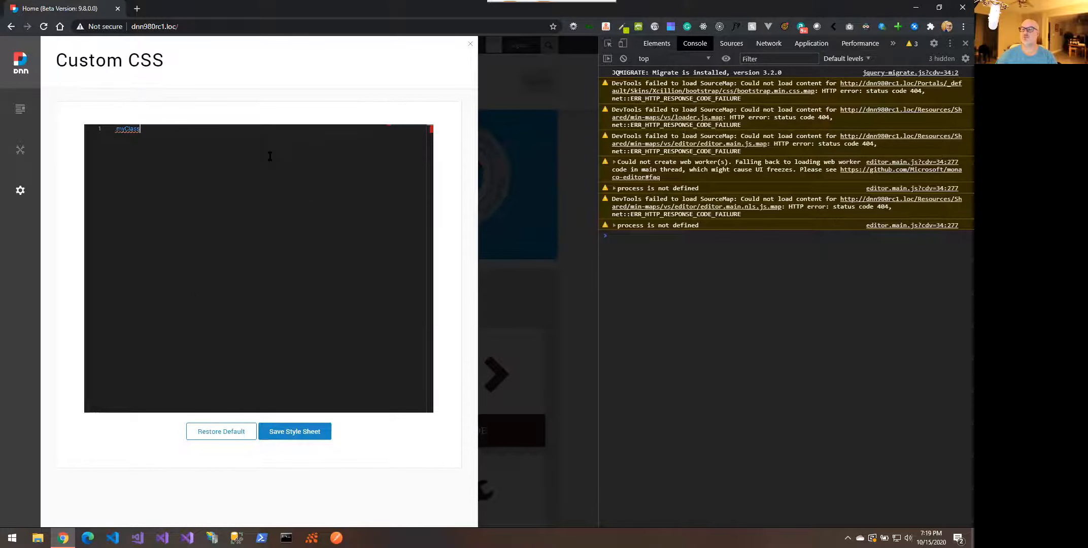
pyautogui.rightClick(209, 130)
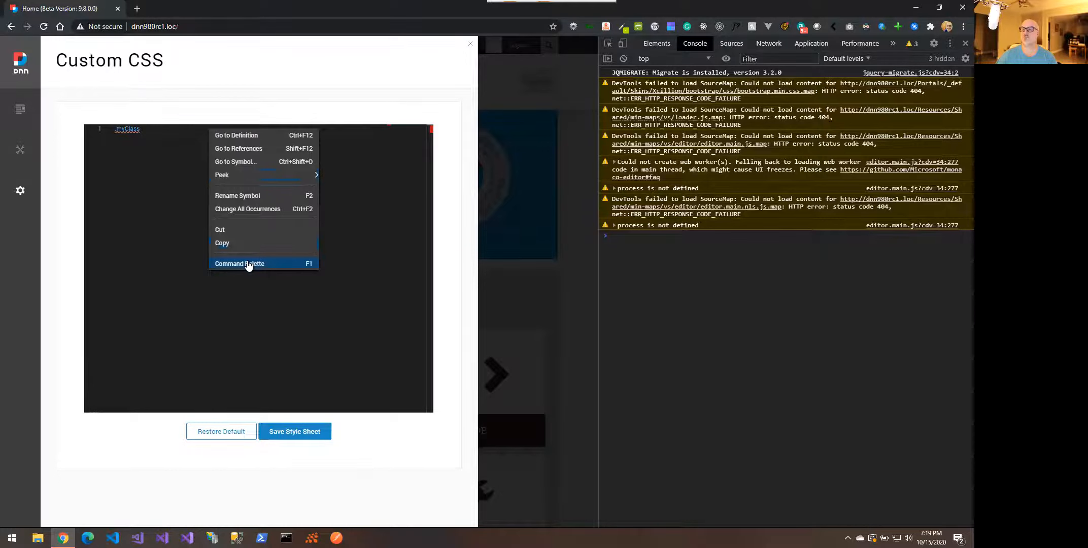
pyautogui.click(248, 265)
pyautogui.write('zool')
pyautogui.press('BackSpace')
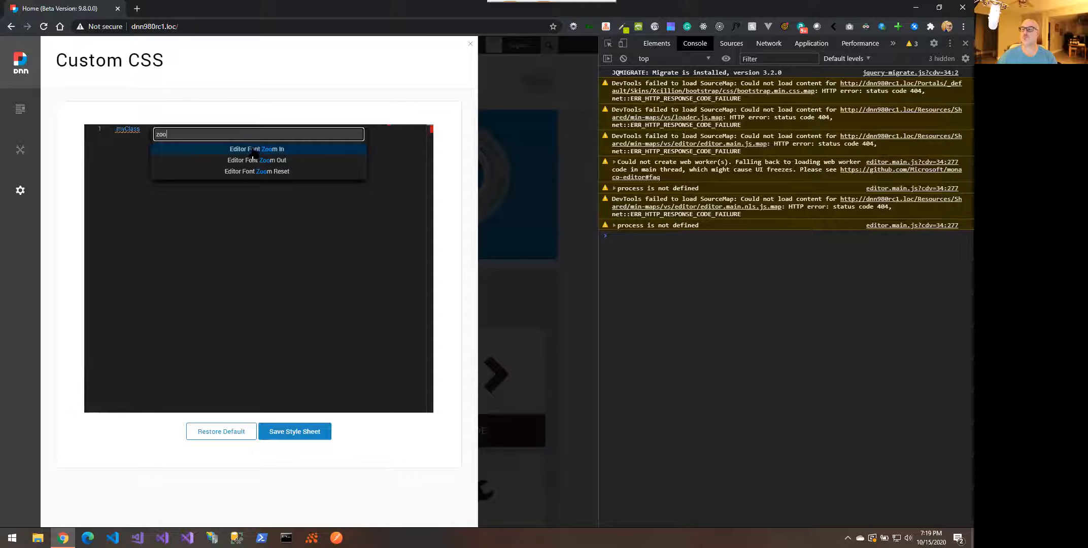
pyautogui.press('Escape')
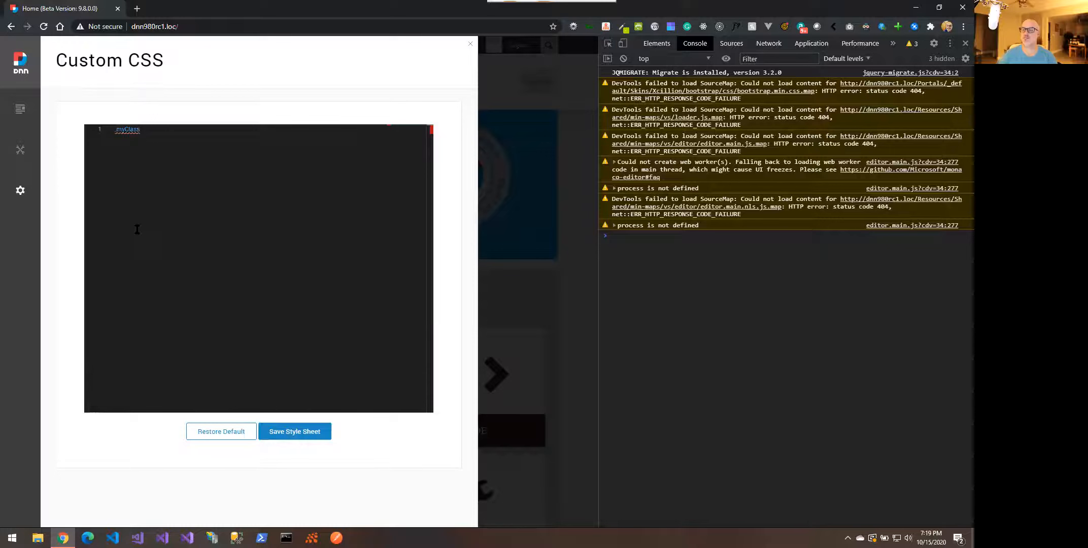
# Open the .myClass rule's brace block with an indented empty line inside
pyautogui.write(':')
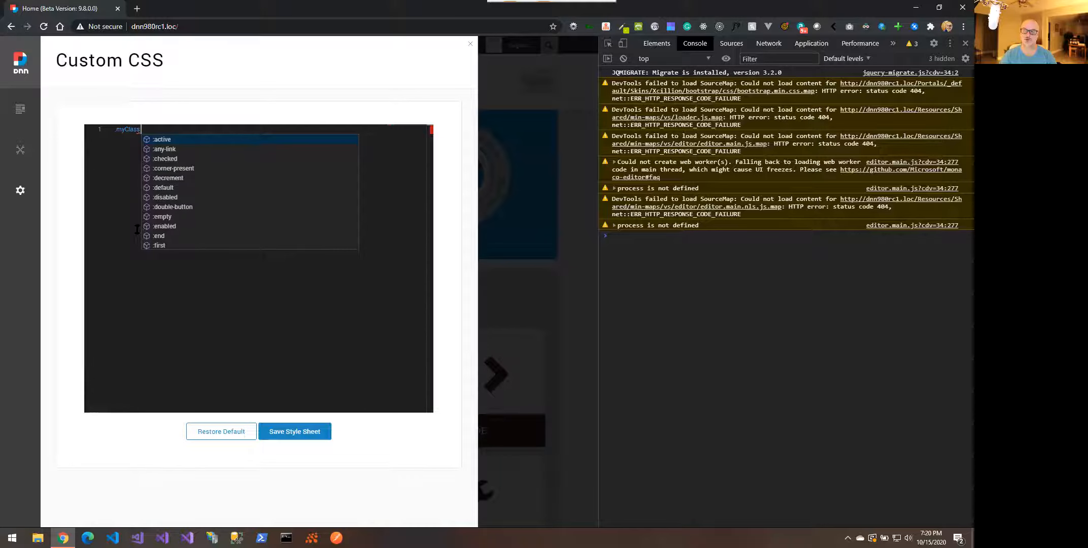
pyautogui.press('Down')
pyautogui.press('Down')
pyautogui.press('Down')
pyautogui.press('Down')
pyautogui.press('Down')
pyautogui.press('Down')
pyautogui.press('Down')
pyautogui.press('Down')
pyautogui.press('Down')
pyautogui.press('Down')
pyautogui.press('Down')
pyautogui.press('Down')
pyautogui.press('Down')
pyautogui.press('Down')
pyautogui.press('Down')
pyautogui.press('Down')
pyautogui.press('Down')
pyautogui.press('Down')
pyautogui.press('Down')
pyautogui.press('Down')
pyautogui.press('Down')
pyautogui.press('Down')
pyautogui.press('Down')
pyautogui.press('Down')
pyautogui.press('Down')
pyautogui.press('Down')
pyautogui.press('Down')
pyautogui.press('Down')
pyautogui.press('Down')
pyautogui.press('Down')
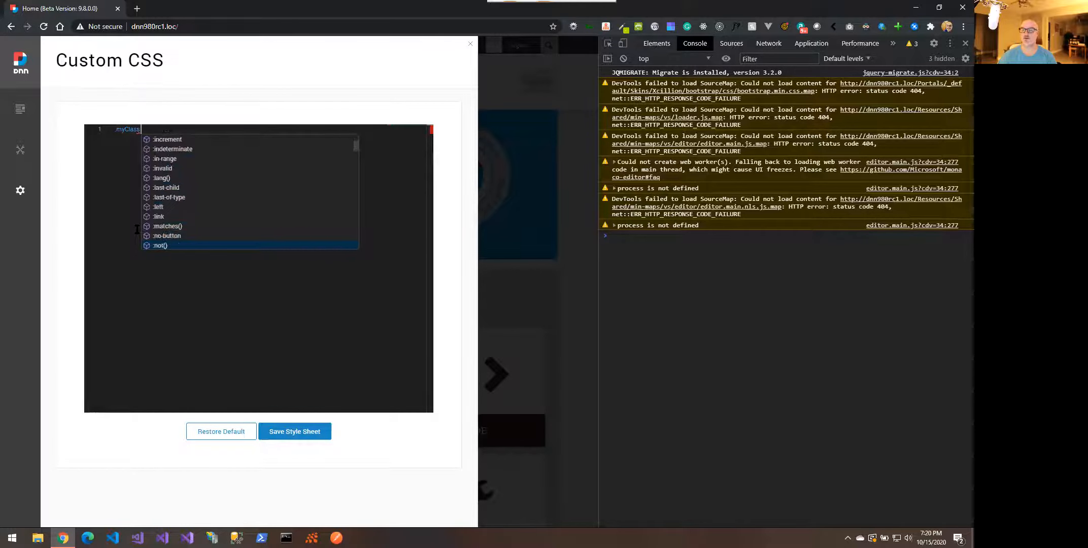
pyautogui.write('{')
pyautogui.press('Return')
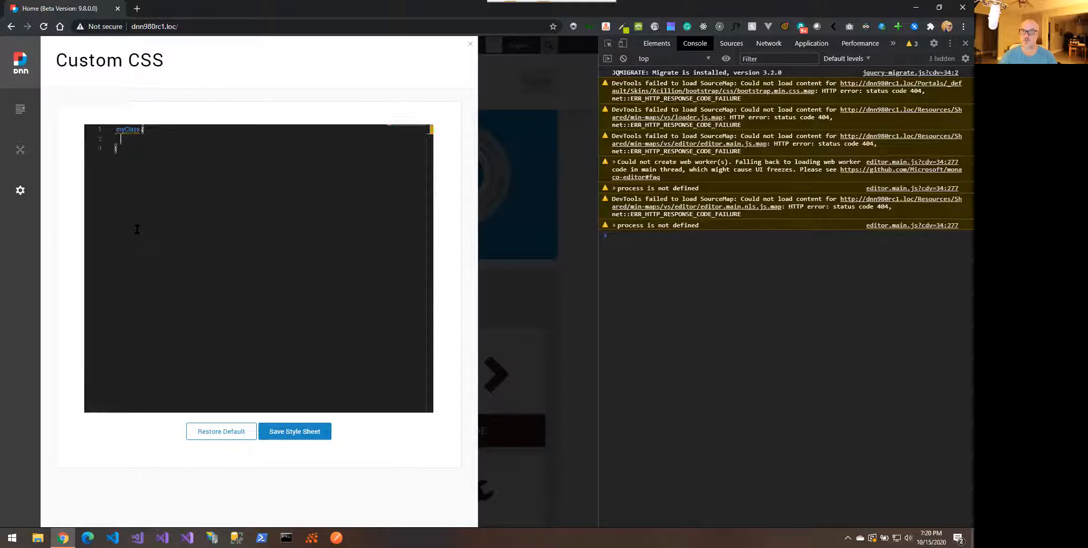
# Add color: aquamarine to .myClass, then change it to rgb(24, 116, 85) with the colour picker
pyautogui.write('o')
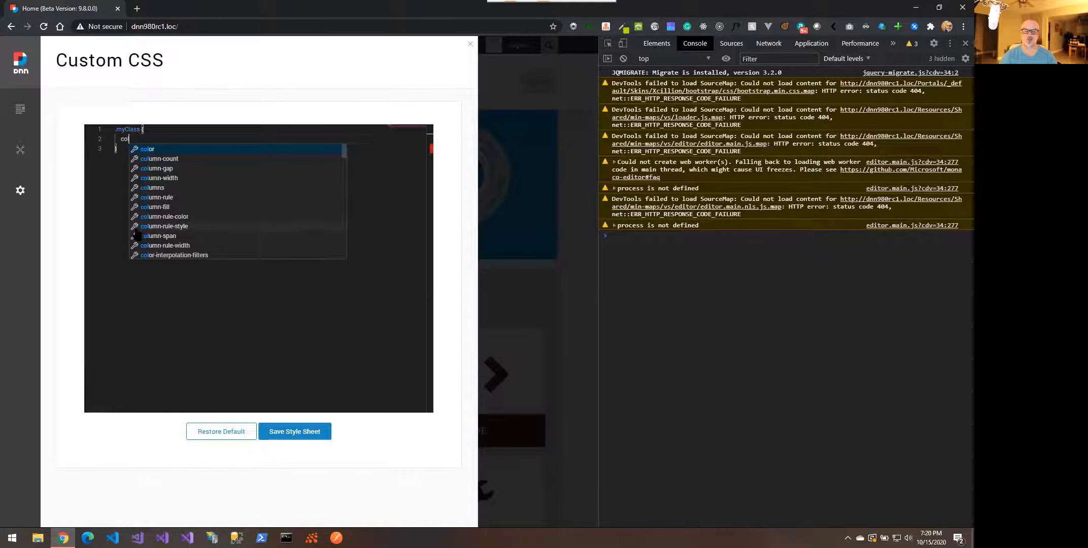
pyautogui.write('l')
pyautogui.press('Return')
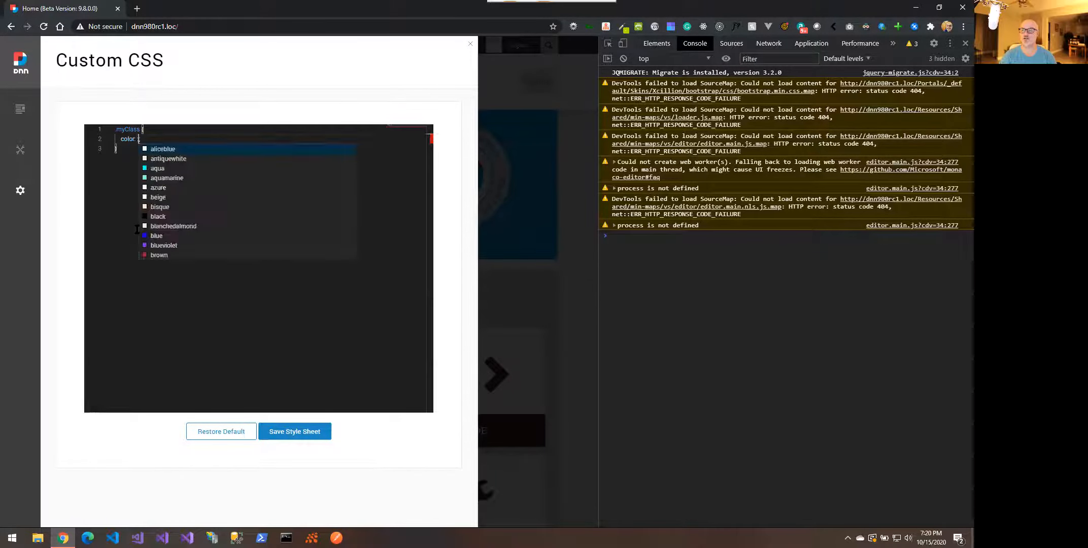
pyautogui.press('Escape')
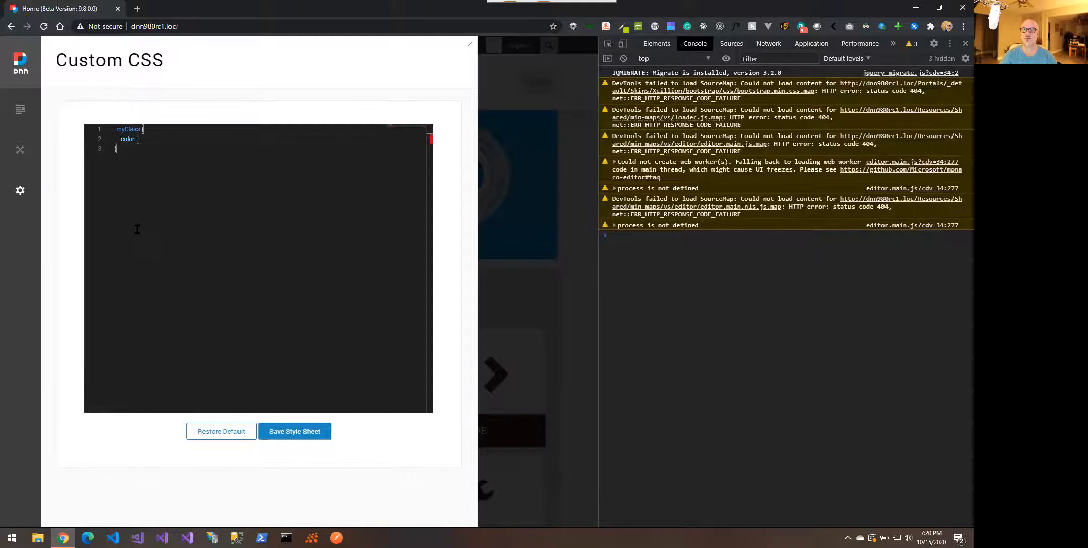
pyautogui.press('BackSpace')
pyautogui.press('Delete')
pyautogui.hotkey('ctrl', 'space')
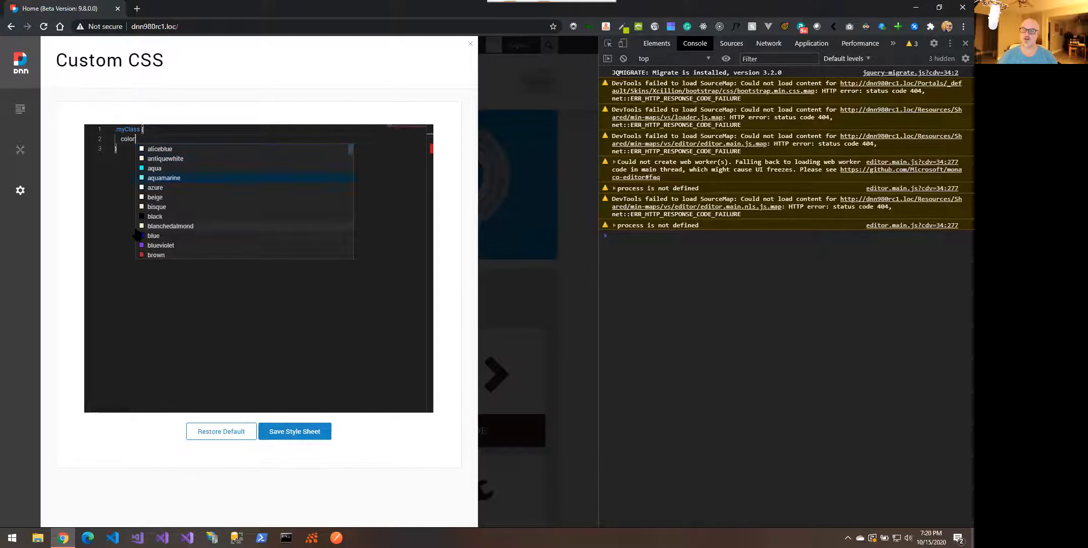
pyautogui.press('Return')
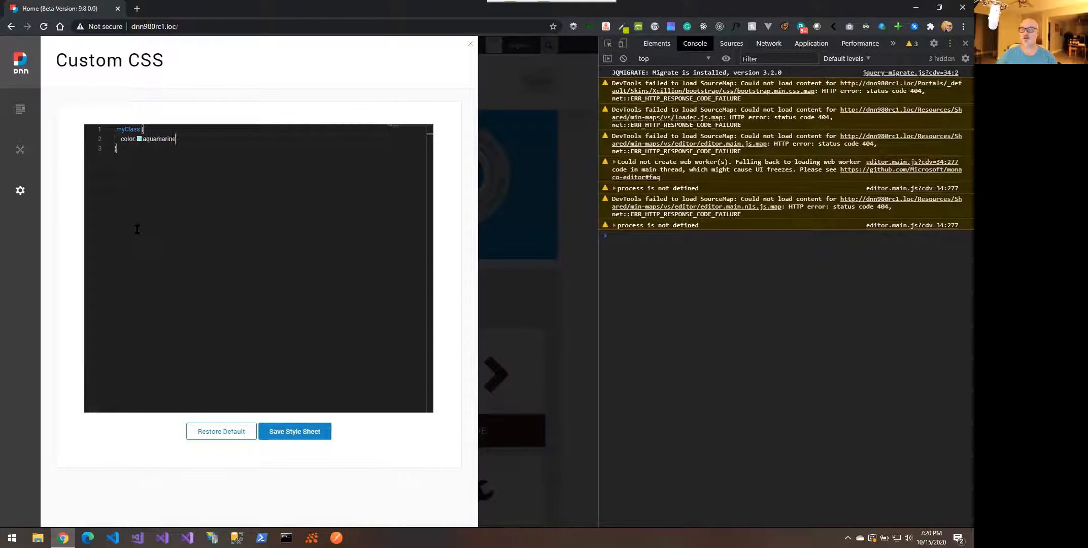
pyautogui.write(';')
pyautogui.moveTo(143, 144)
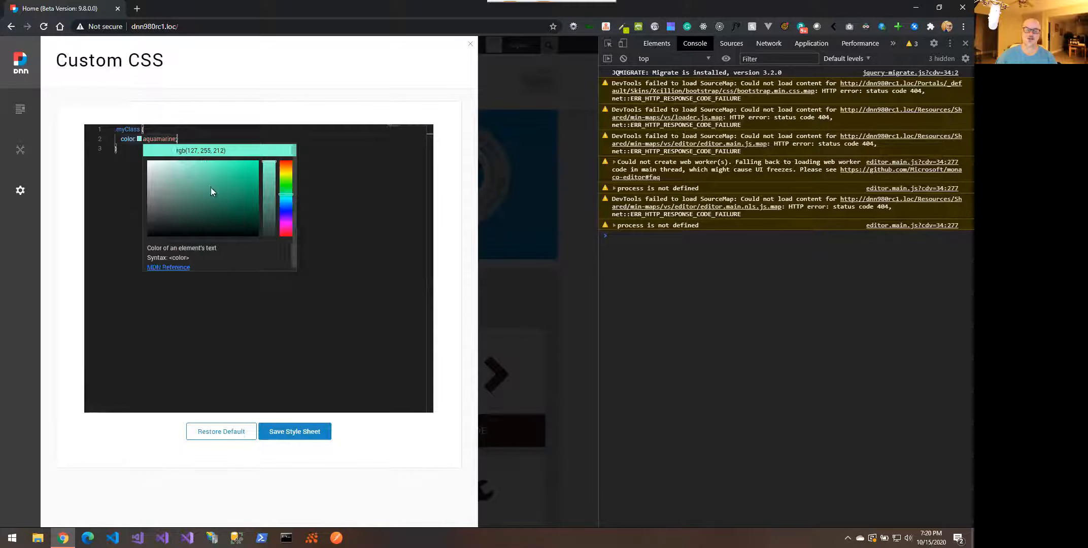
pyautogui.click(237, 203)
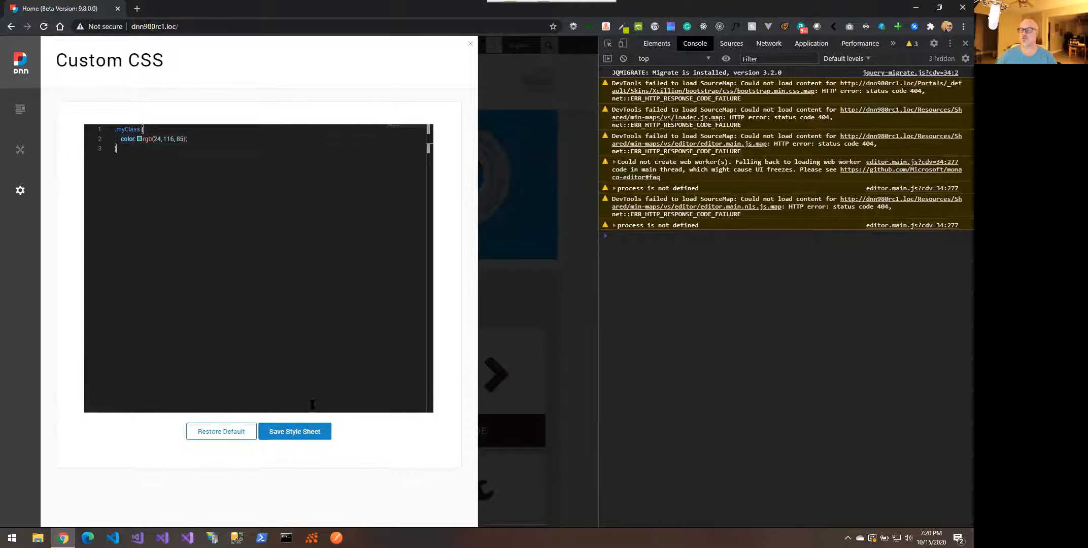
# Restore and confirm the default stylesheet, then browse it with scrolling and the minimap
pyautogui.click(226, 433)
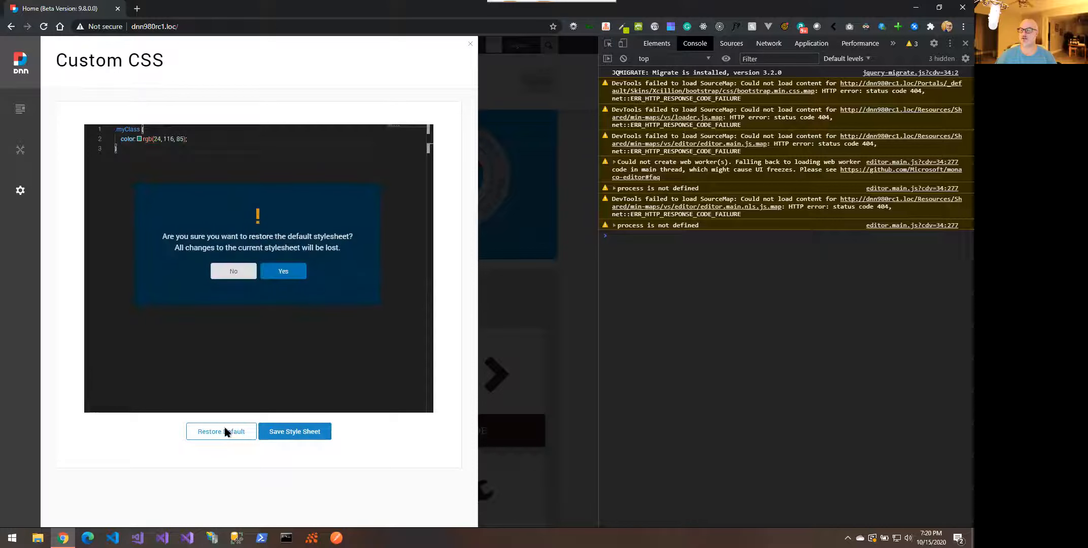
pyautogui.click(286, 271)
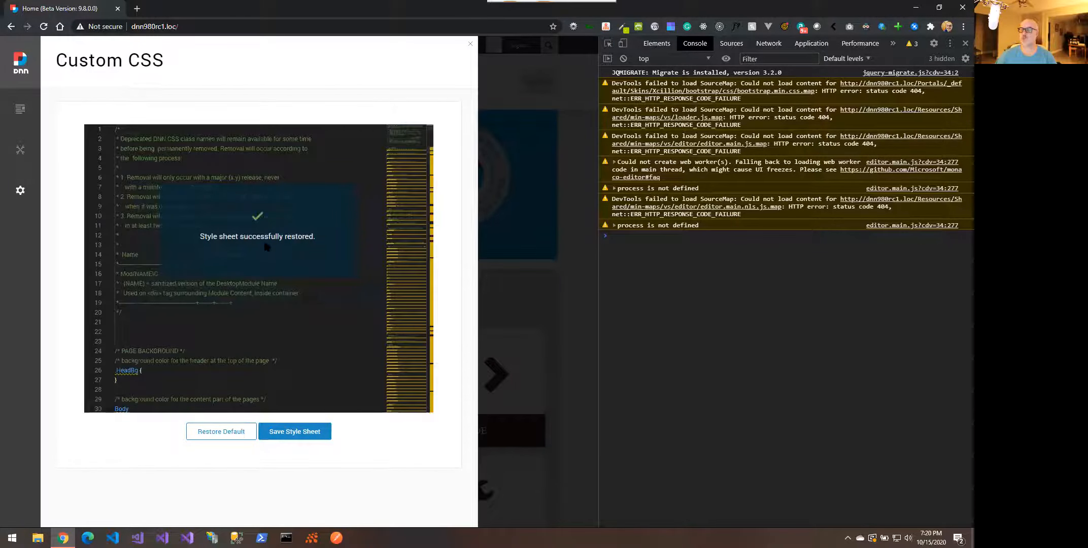
pyautogui.scroll(-3, 266, 247)
pyautogui.scroll(-12, 267, 248)
pyautogui.scroll(-9, 266, 248)
pyautogui.scroll(-6, 266, 247)
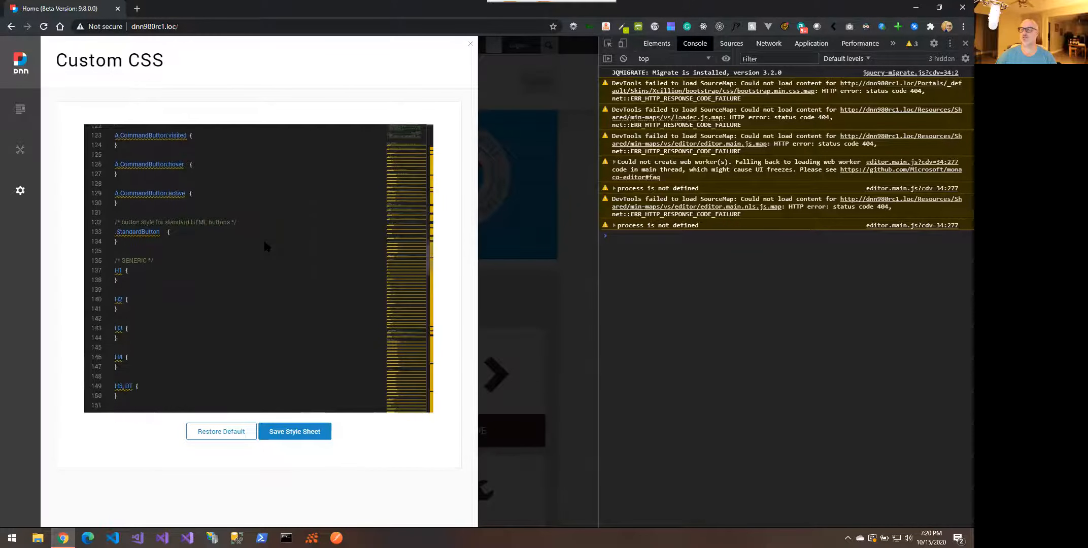
pyautogui.click(410, 194)
pyautogui.moveTo(412, 190); pyautogui.dragTo(404, 152)
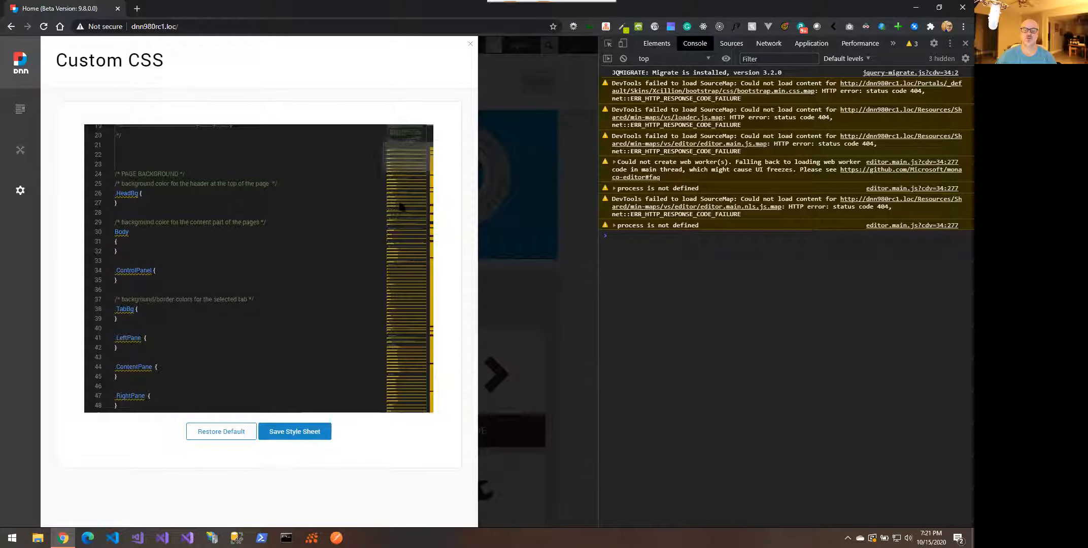
pyautogui.scroll(4, 219, 234)
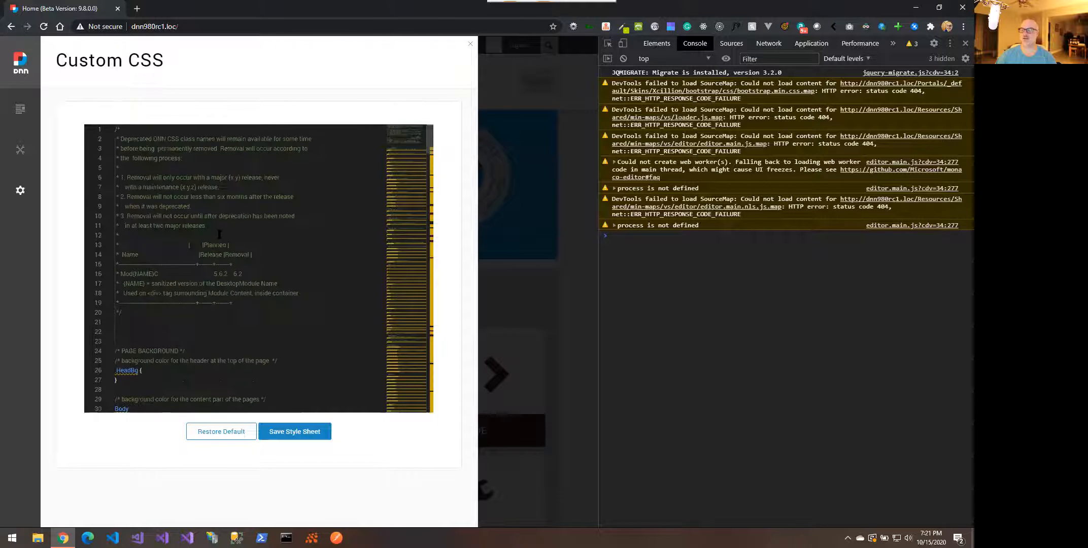
# Add the invalid line 'asdfasdf: asdf' to .HeadBg, peek its problem, and save the stylesheet
pyautogui.click(166, 370)
pyautogui.press('Return')
pyautogui.write('asdf')
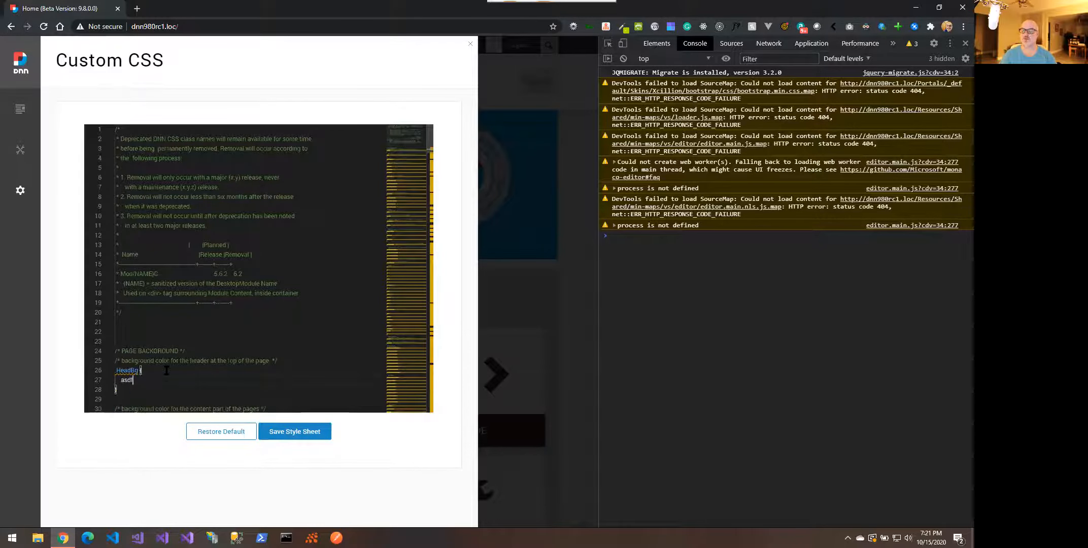
pyautogui.write('asdf: asdf;')
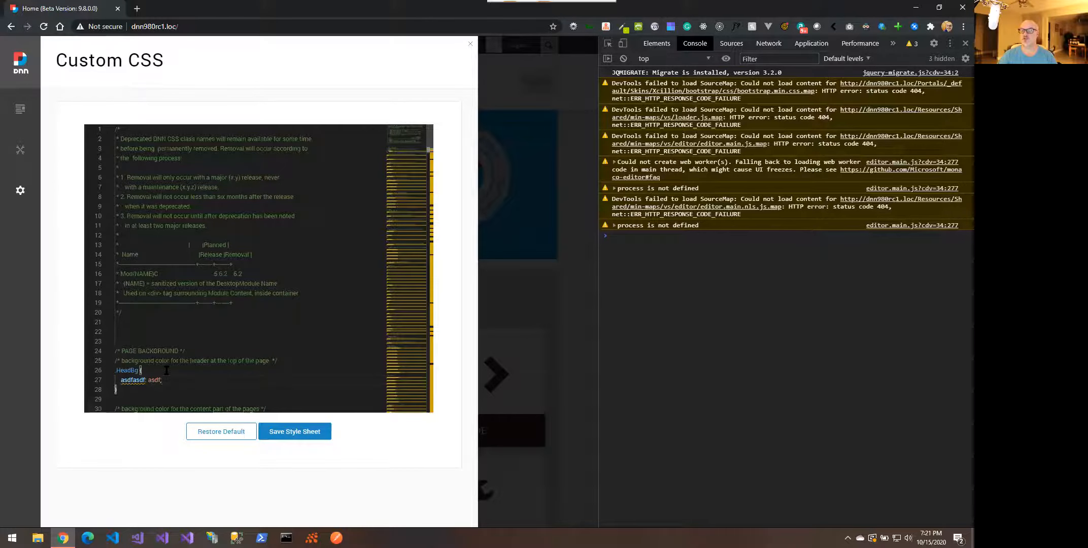
pyautogui.scroll(-2, 167, 371)
pyautogui.scroll(-1, 166, 370)
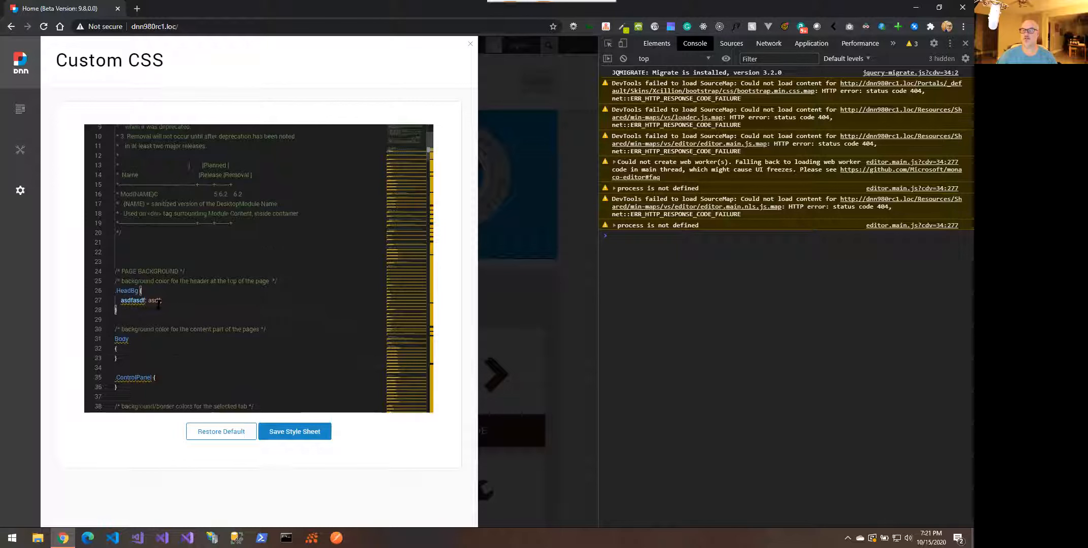
pyautogui.moveTo(139, 301)
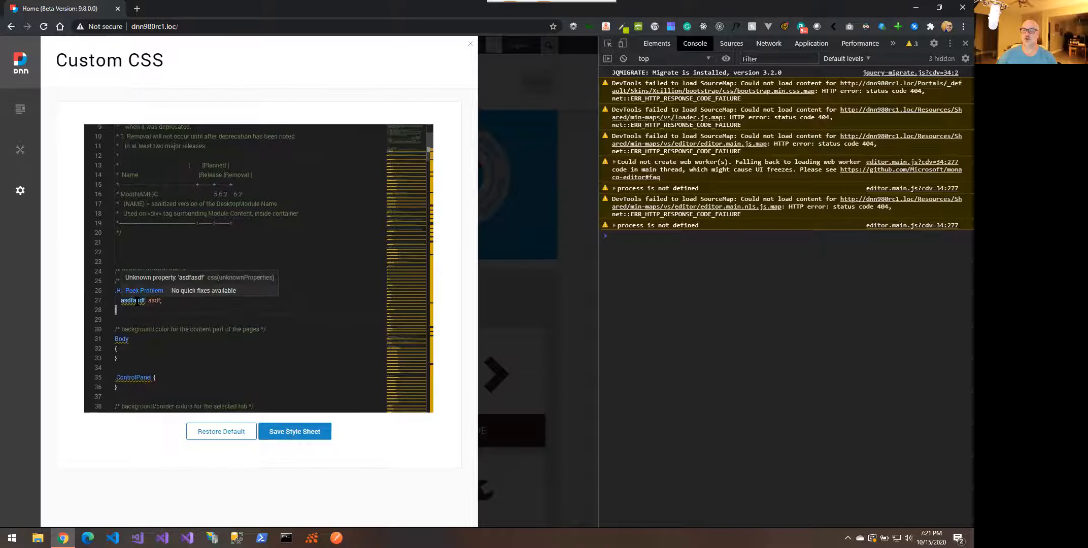
pyautogui.click(138, 292)
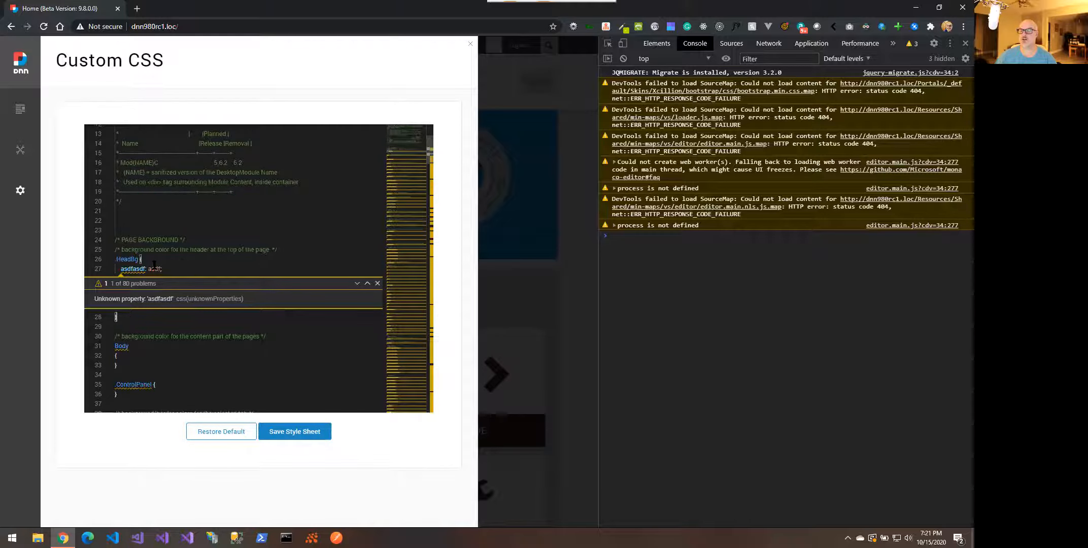
pyautogui.click(293, 435)
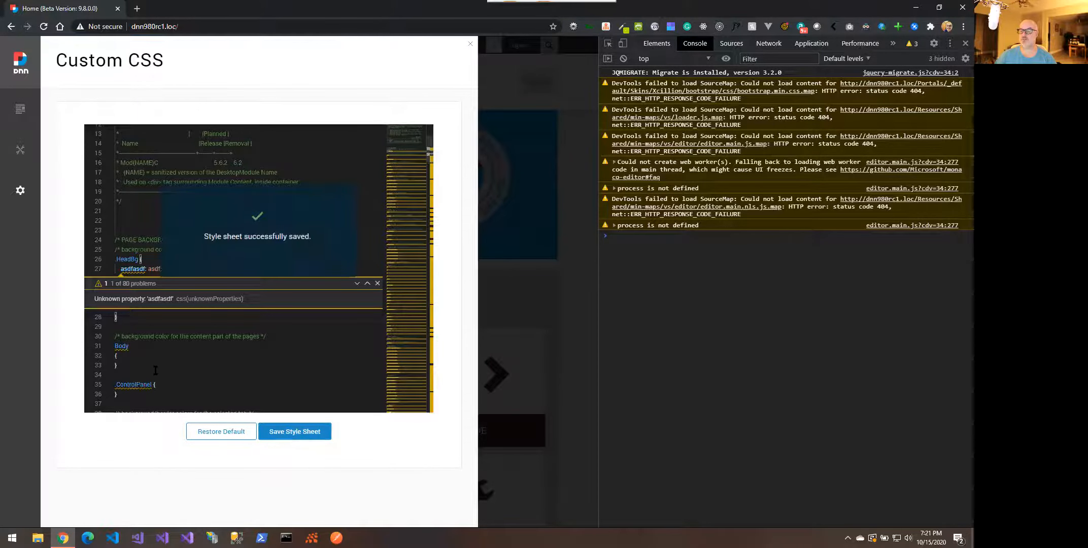
# Reload the page and open the MDN Specificity reference from the hover card
pyautogui.rightClick(146, 72)
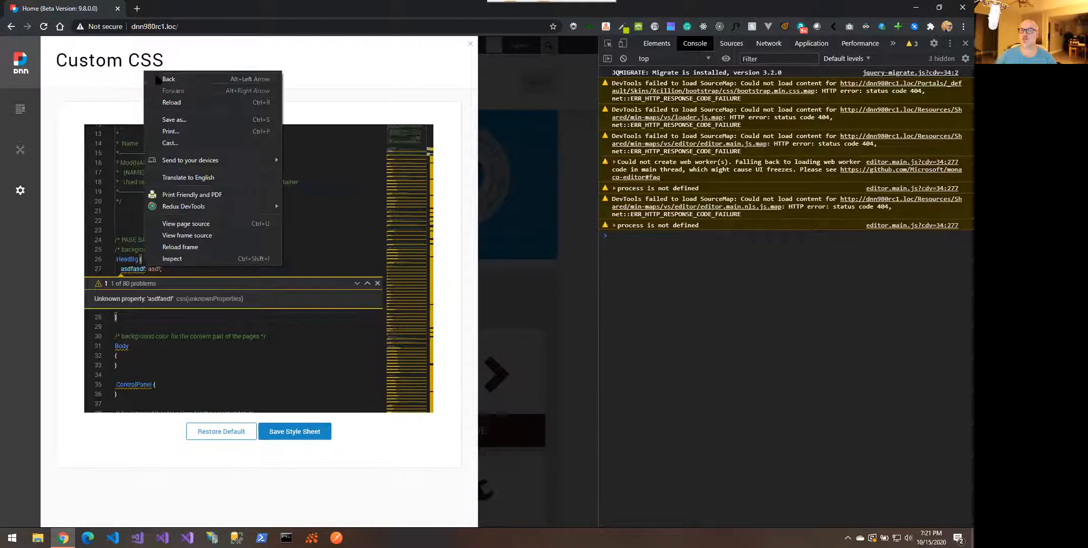
pyautogui.click(172, 102)
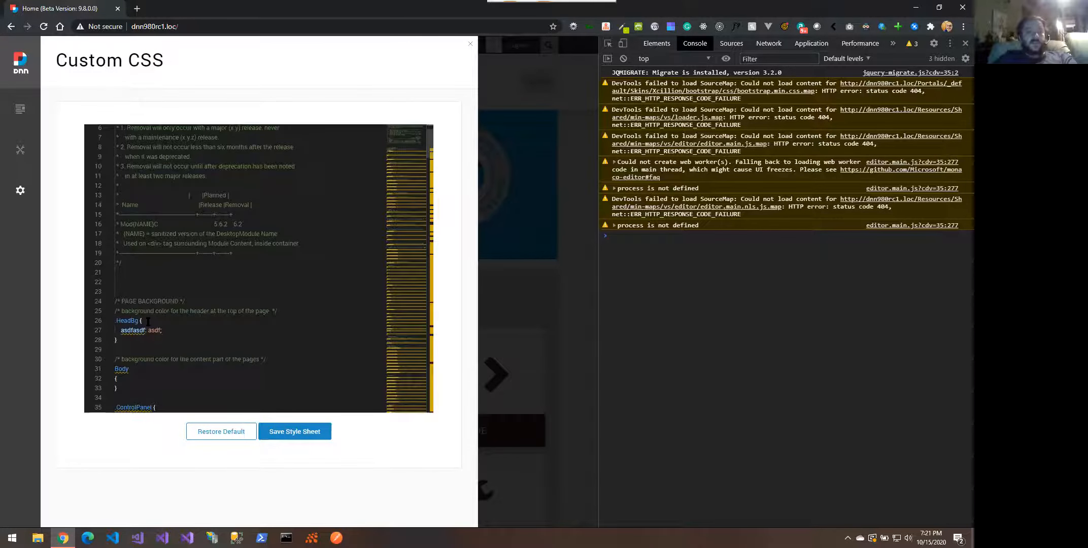
pyautogui.moveTo(124, 321)
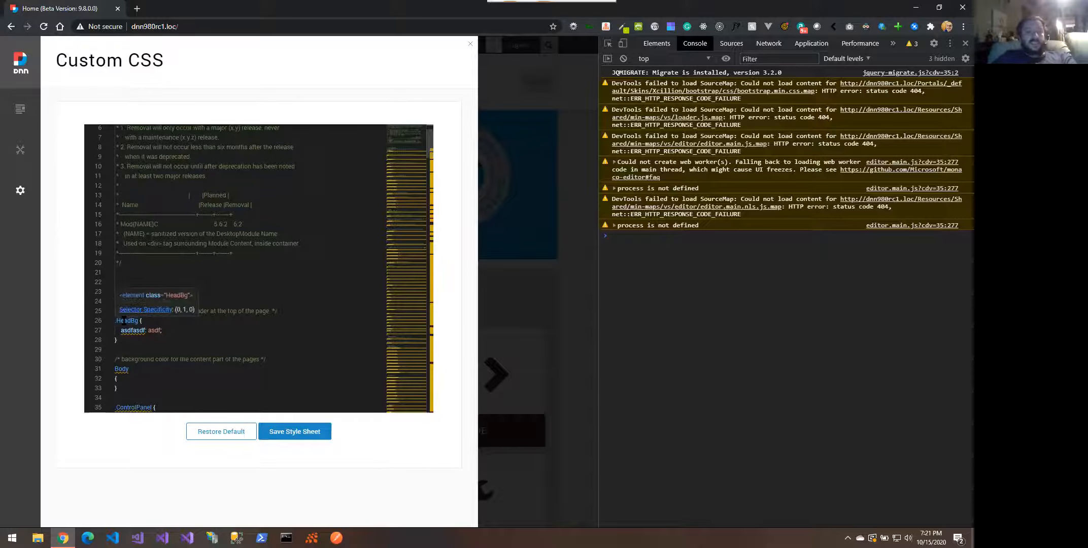
pyautogui.click(148, 309)
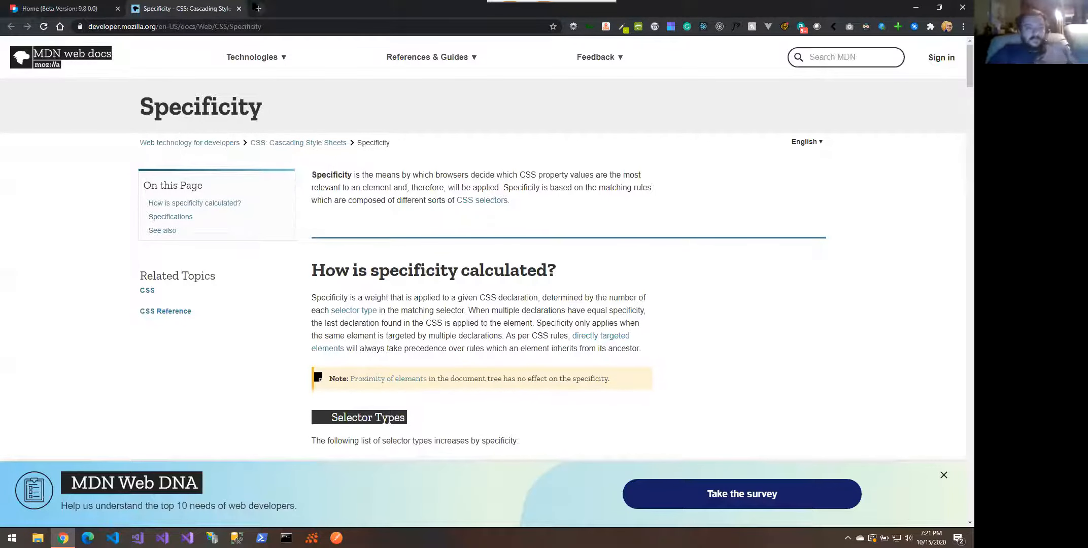
# Close the MDN Specificity tab to return to the DNN Custom CSS editor
pyautogui.click(239, 9)
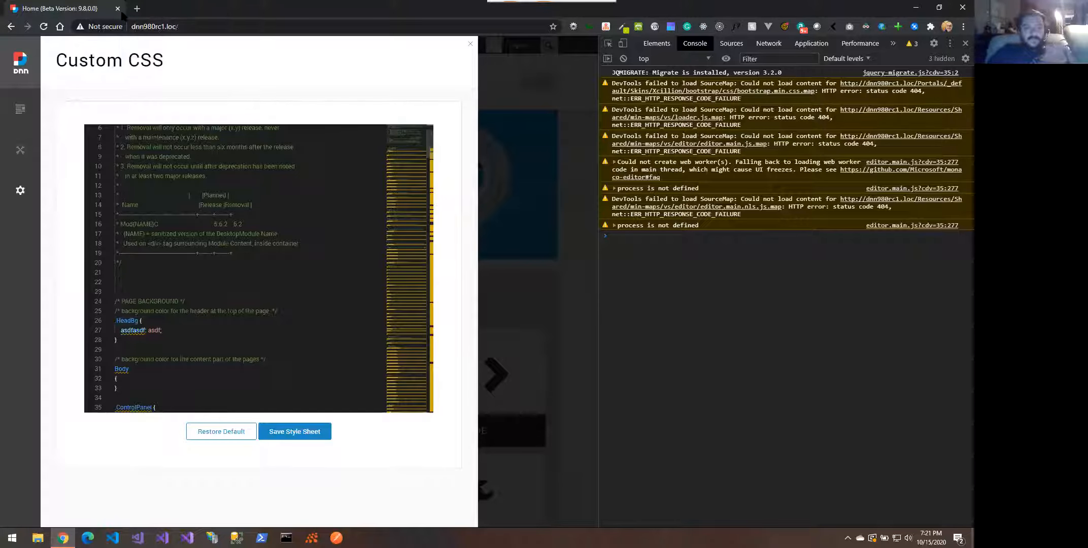
# Restore the default stylesheet again, removing asdfasdf from .HeadBg, and show the Settings flyout
pyautogui.scroll(-3, 205, 332)
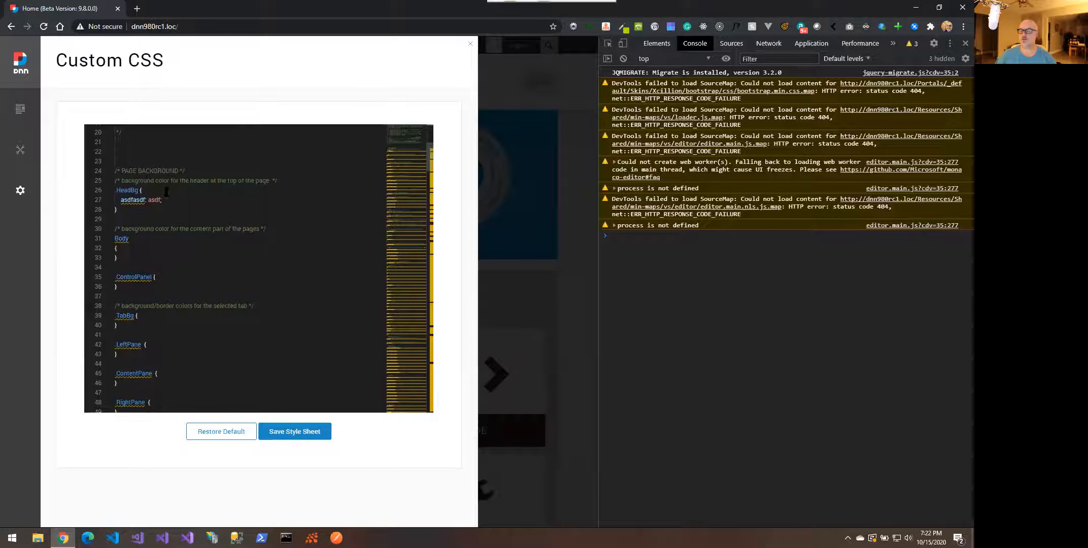
pyautogui.click(222, 432)
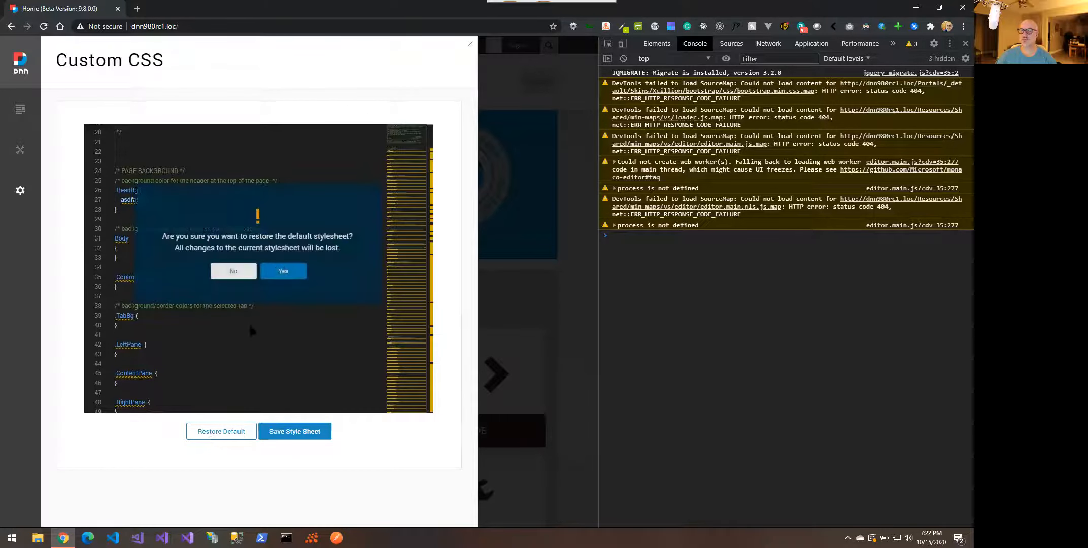
pyautogui.click(287, 272)
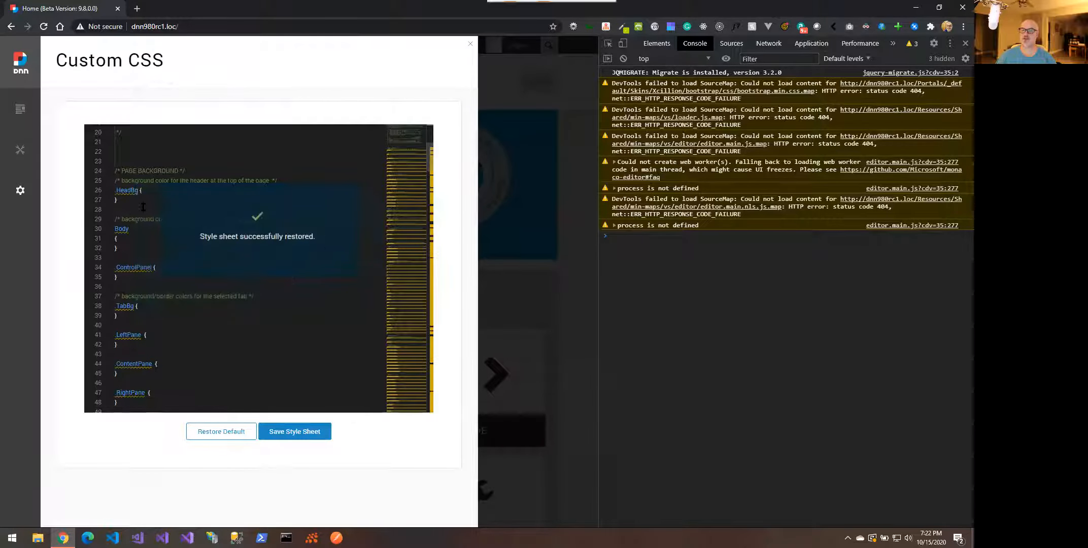
pyautogui.rightClick(184, 198)
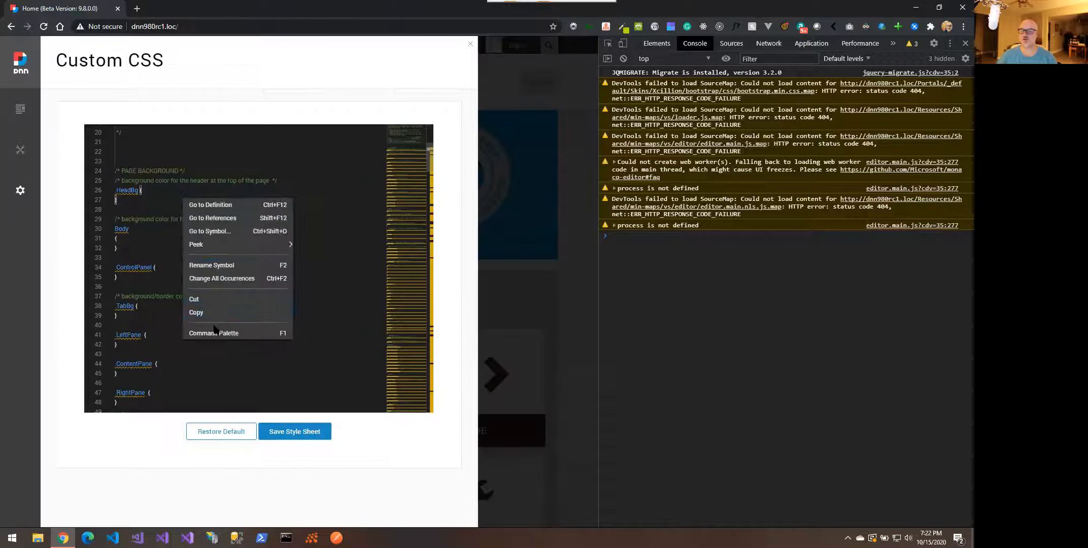
pyautogui.click(116, 239)
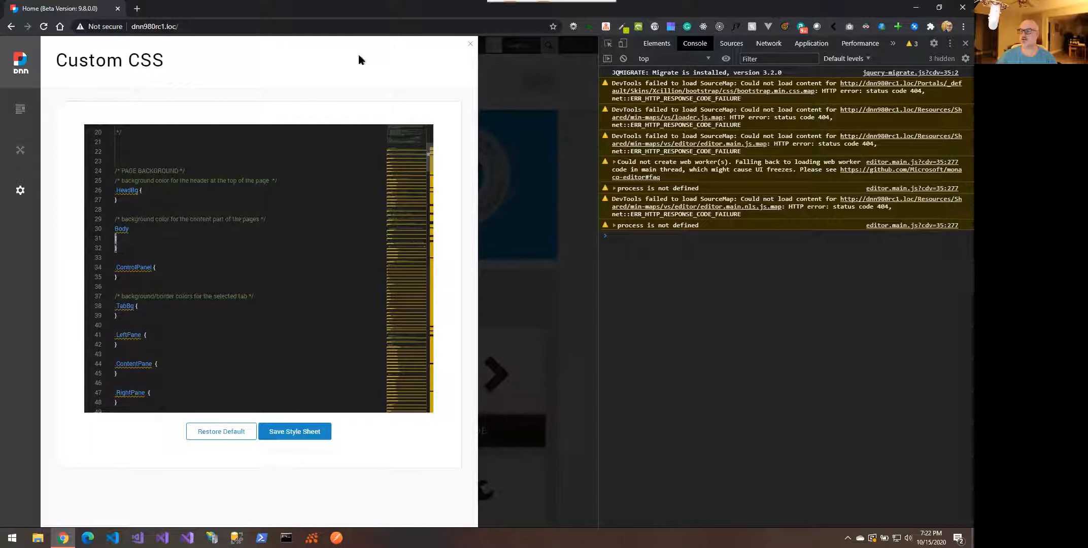
pyautogui.moveTo(20, 191)
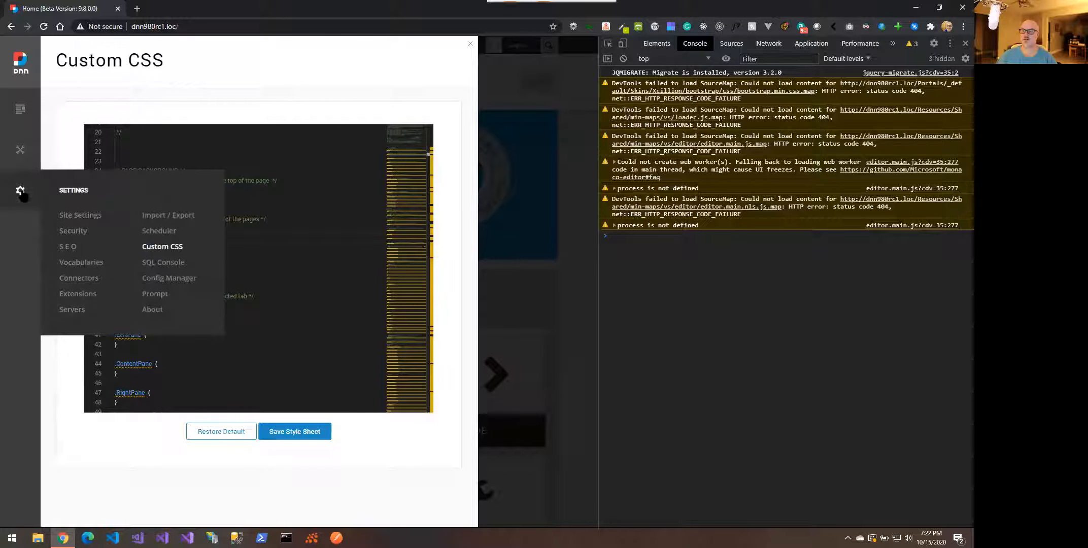
# Open Config Manager and load Robots.txt with its default Disallow rules into the editor
pyautogui.click(169, 277)
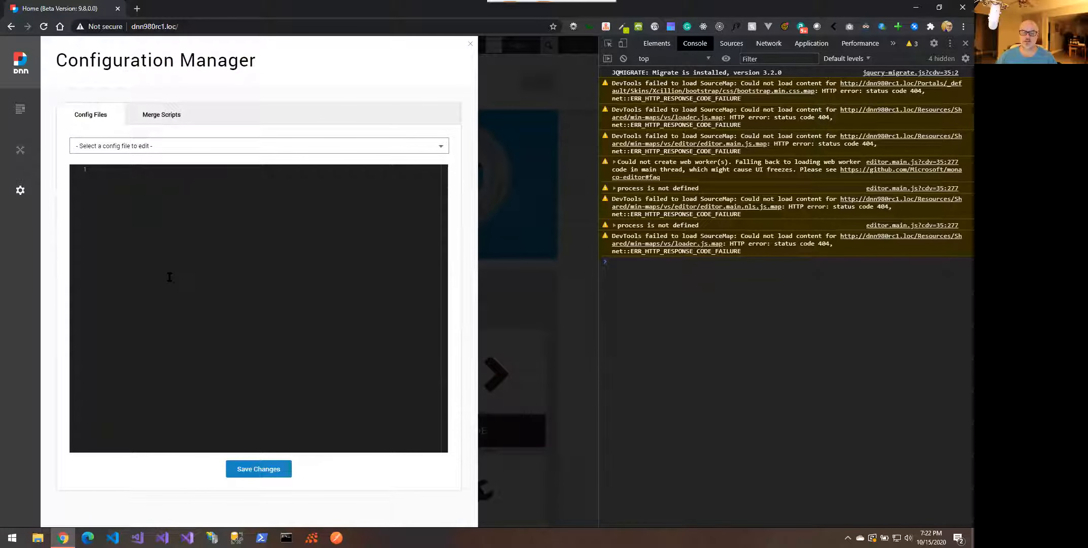
pyautogui.click(285, 148)
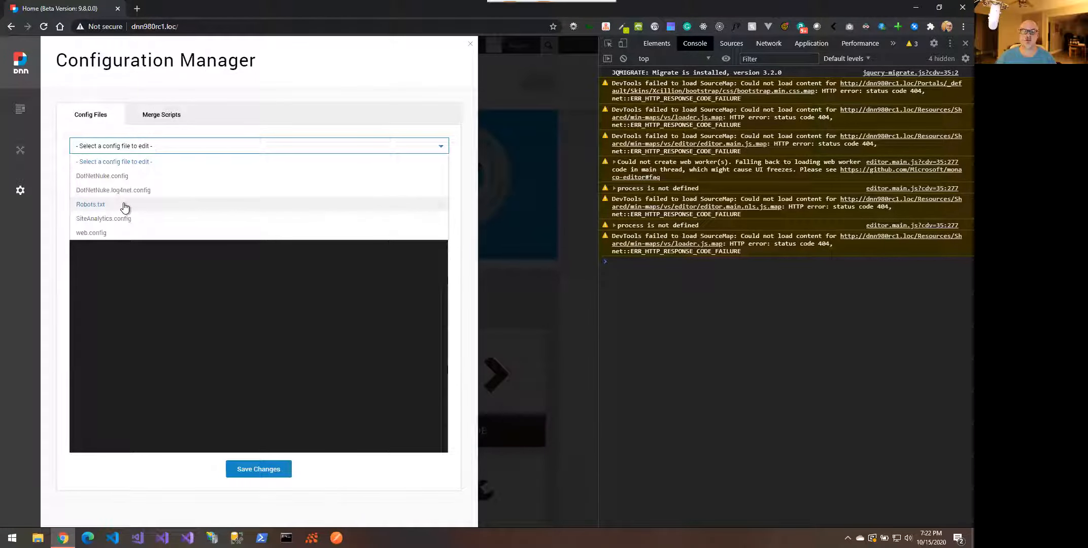
pyautogui.click(124, 205)
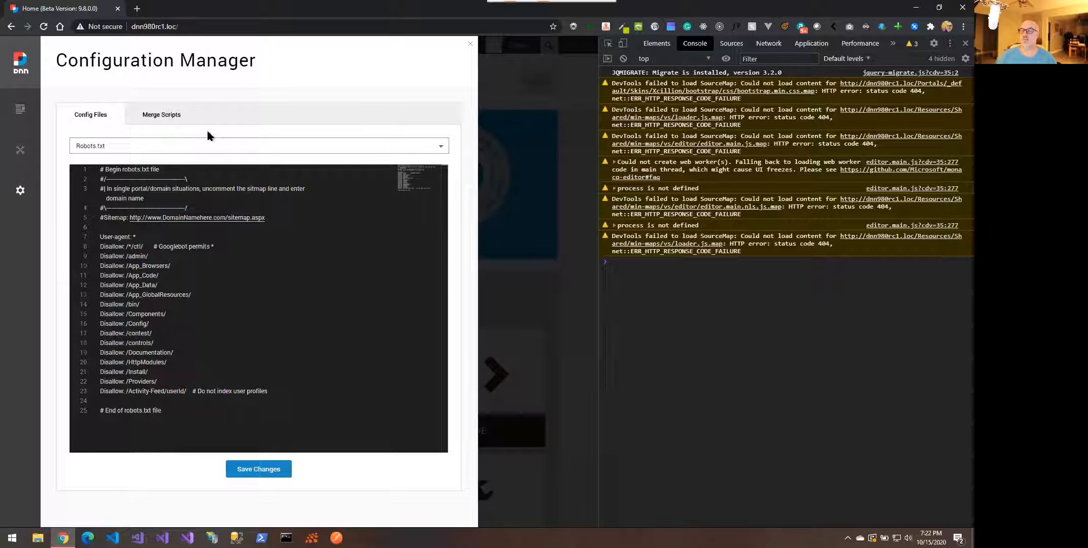
# Add a stray 'asdf' test line to robots.txt and save it, confirming the change
pyautogui.click(207, 149)
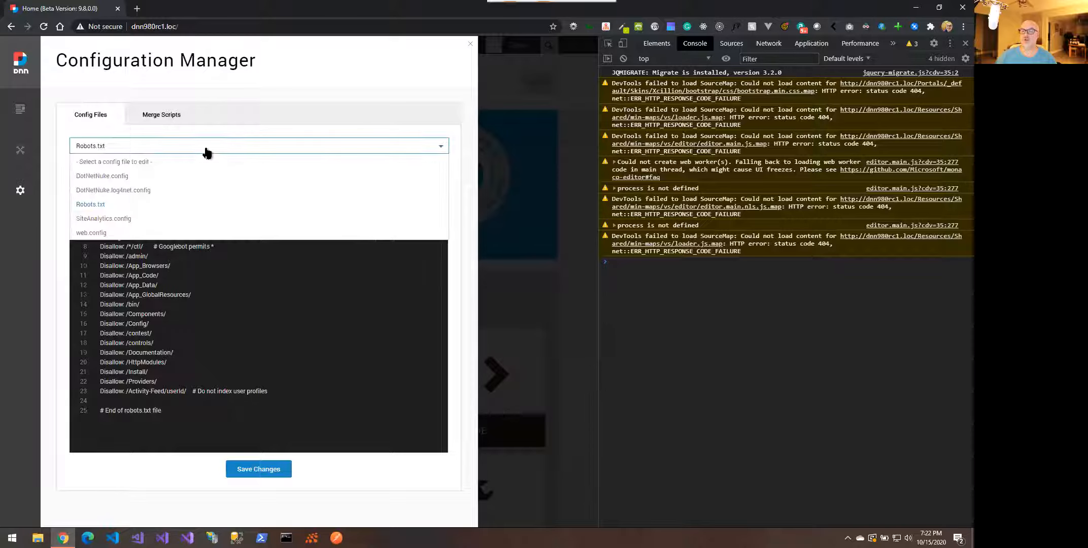
pyautogui.click(213, 346)
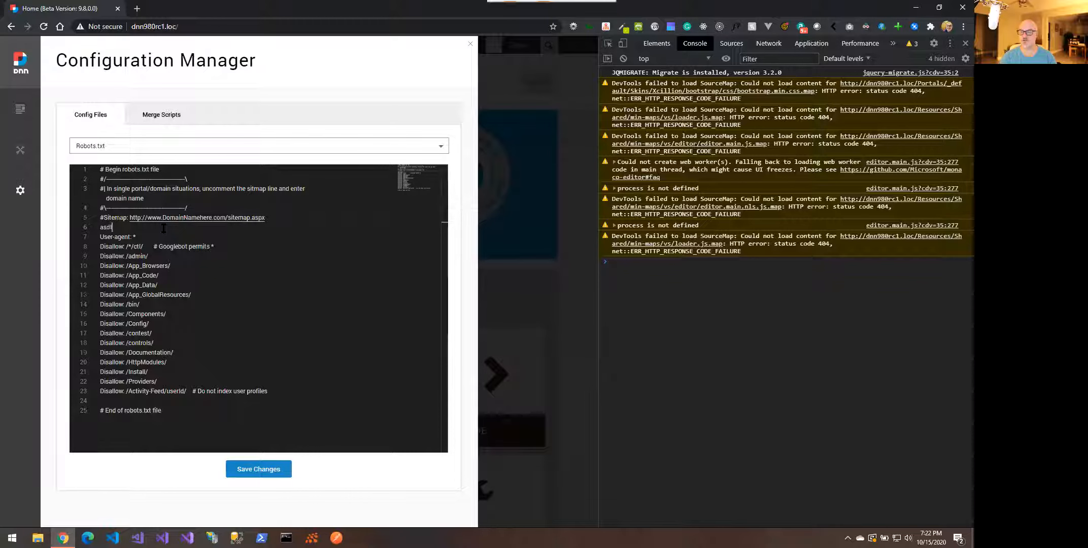
pyautogui.click(262, 468)
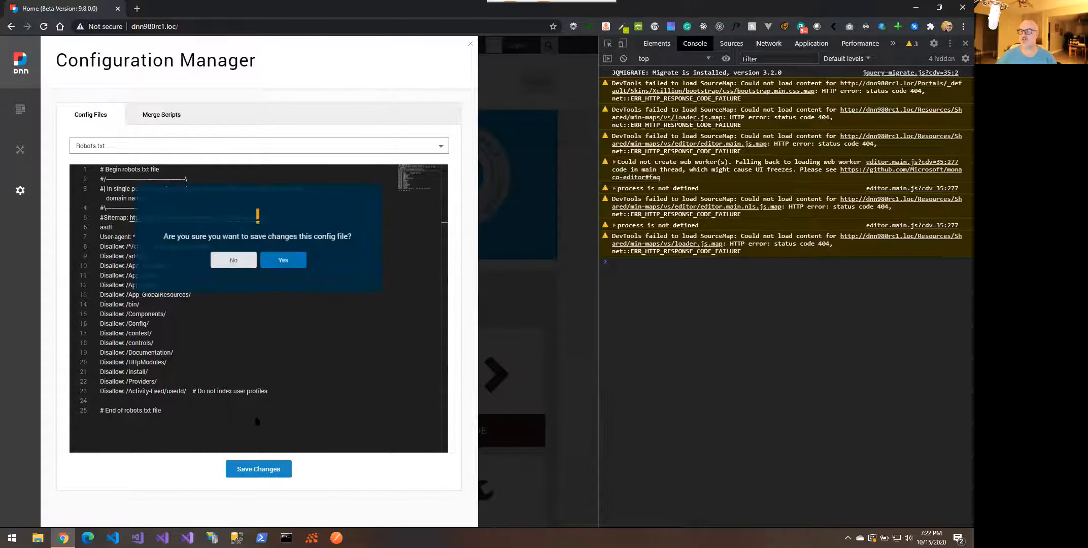
pyautogui.click(276, 265)
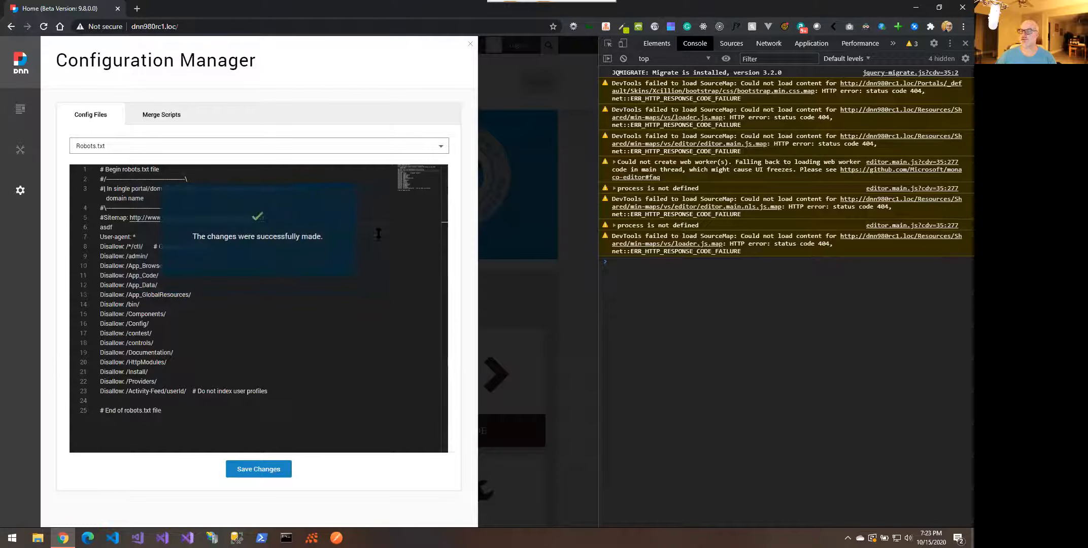
pyautogui.click(193, 151)
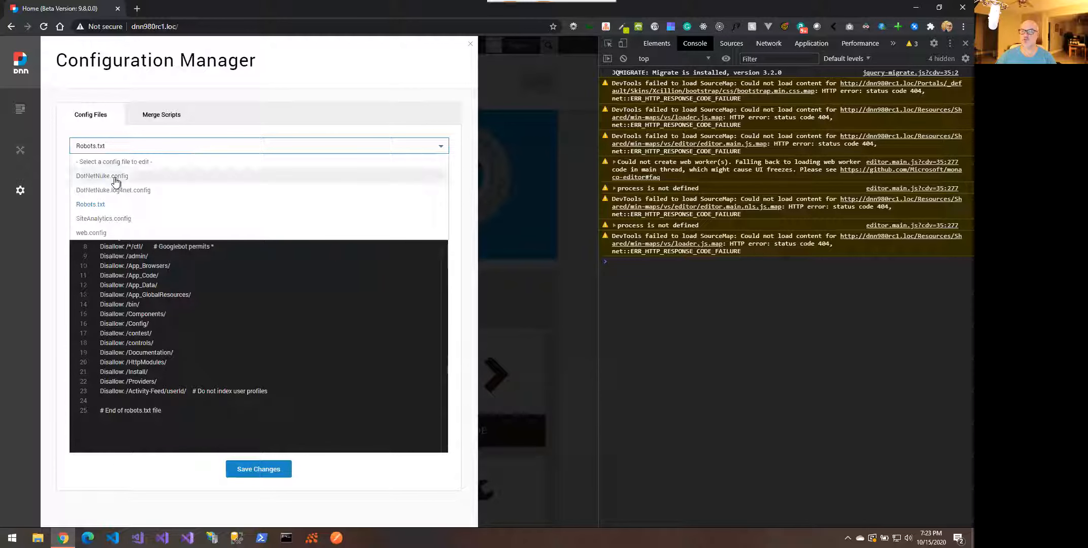
# Load web.config into the Configuration Manager editor and scroll through its contents
pyautogui.click(102, 234)
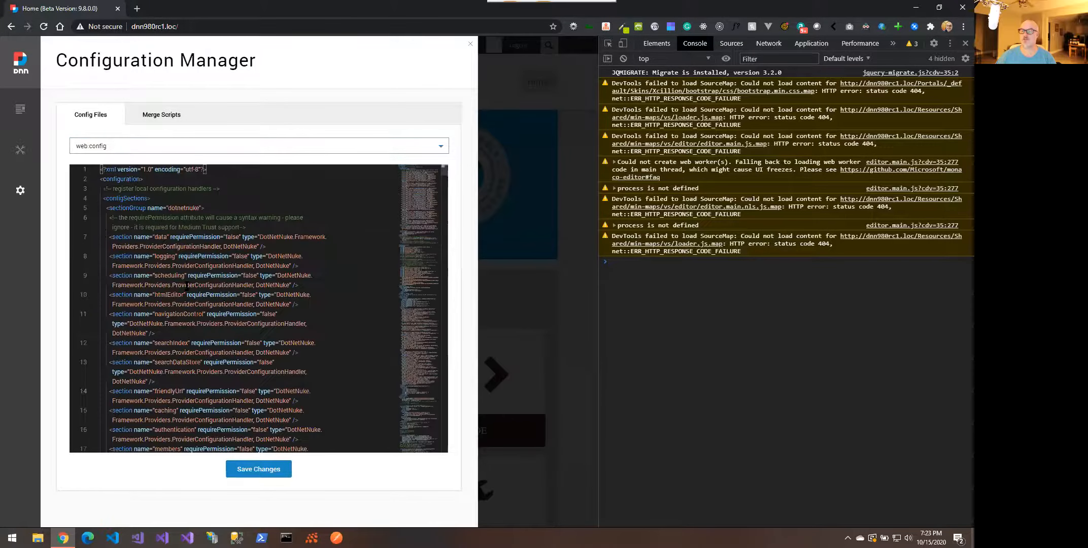
pyautogui.scroll(-5, 209, 341)
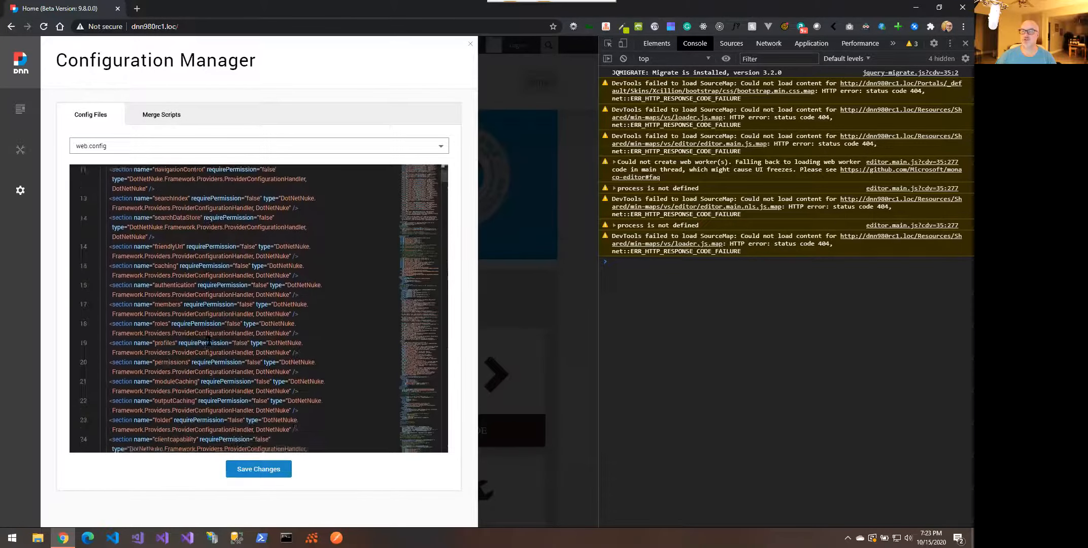
pyautogui.scroll(-3, 257, 313)
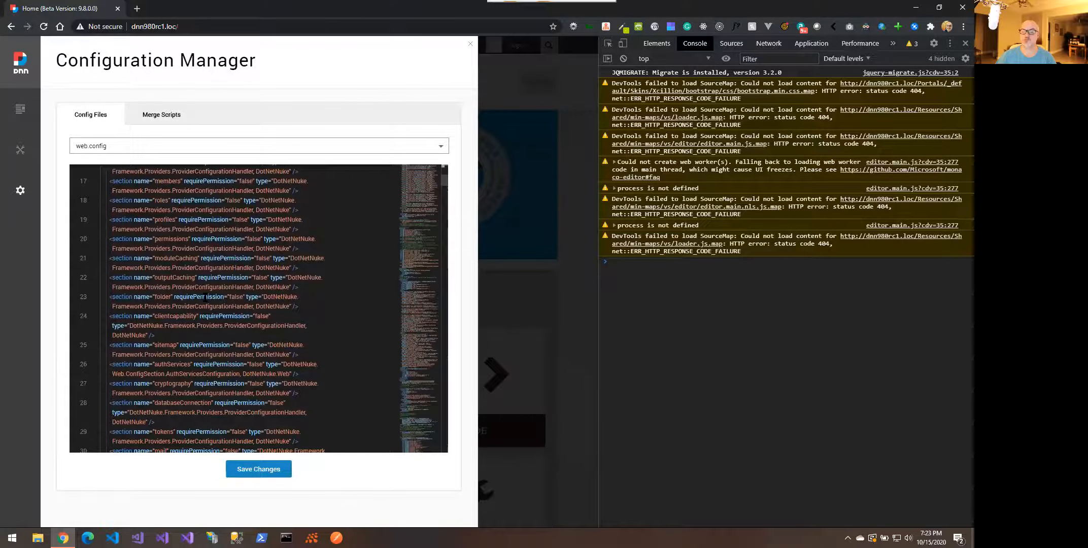
pyautogui.scroll(-5, 272, 277)
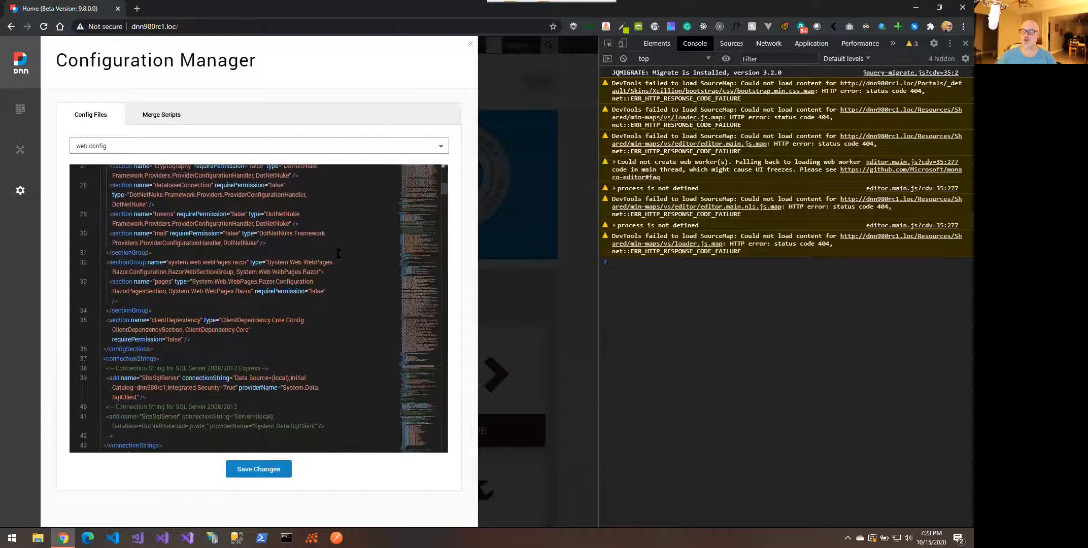
pyautogui.scroll(5, 210, 264)
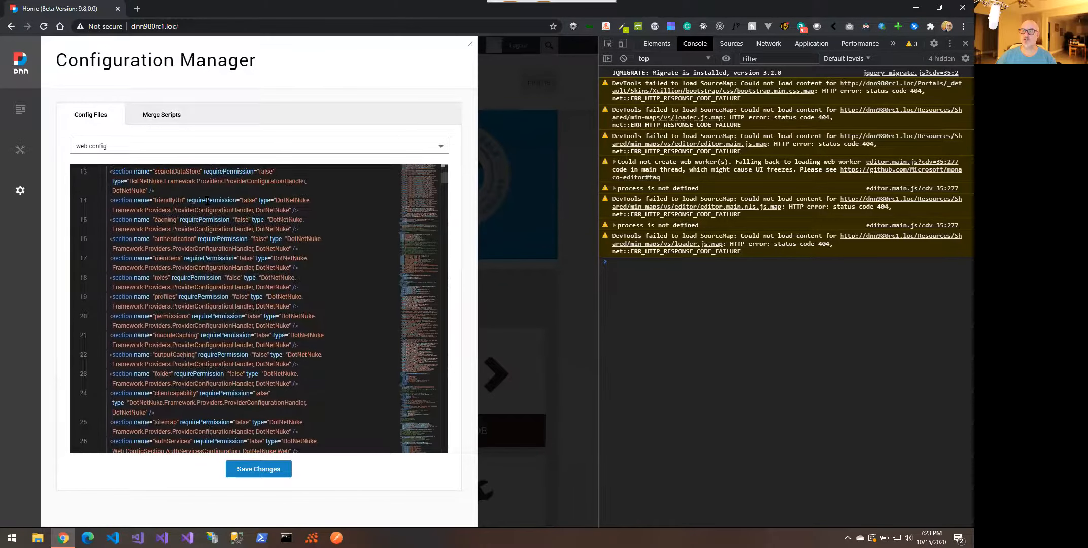
pyautogui.scroll(5, 208, 200)
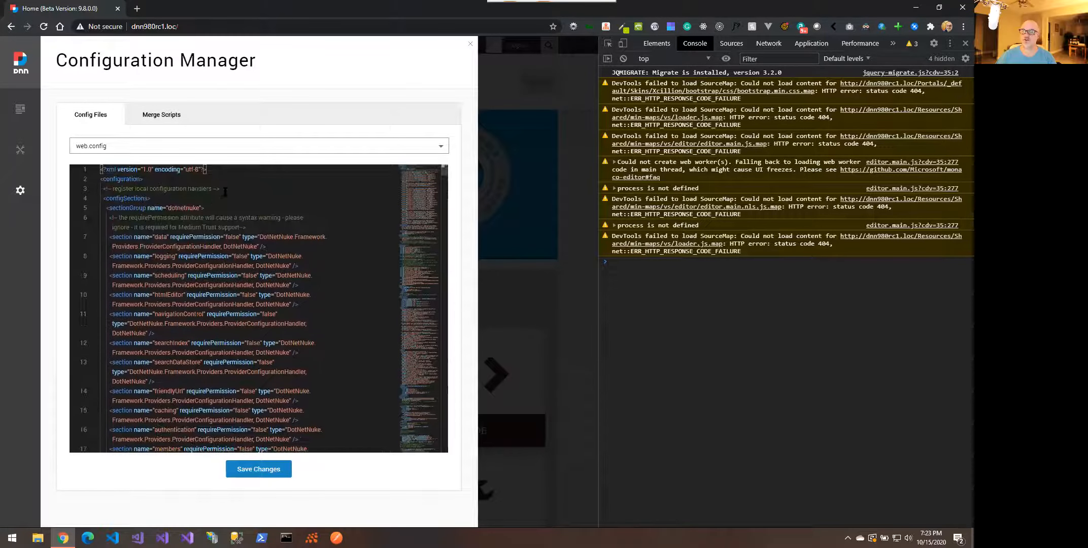
# Search web.config for 'httprun', then change the search term to 'debugdontd'
pyautogui.click(222, 181)
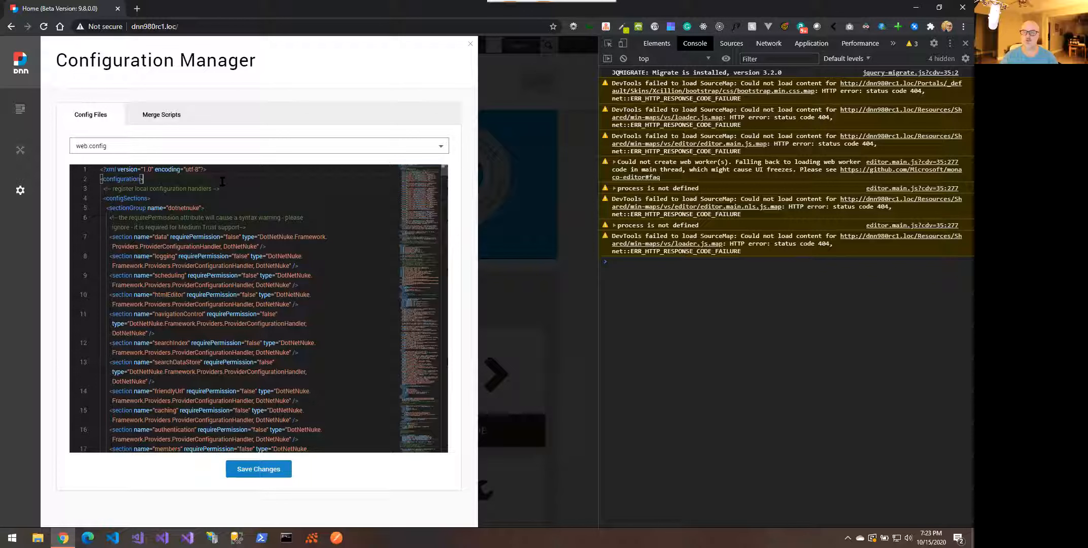
pyautogui.hotkey('ctrl', 'f')
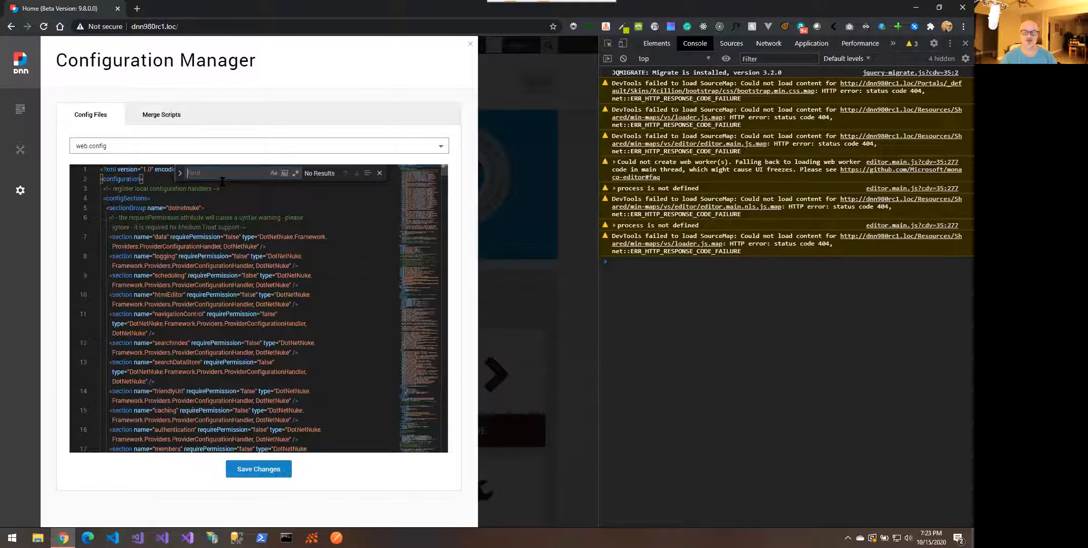
pyautogui.write('htt')
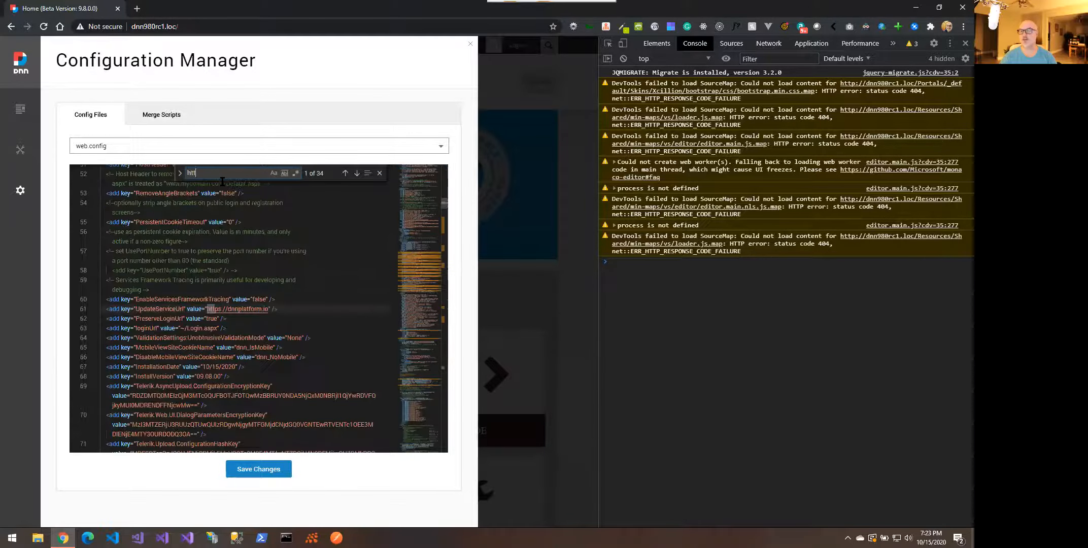
pyautogui.write('prun')
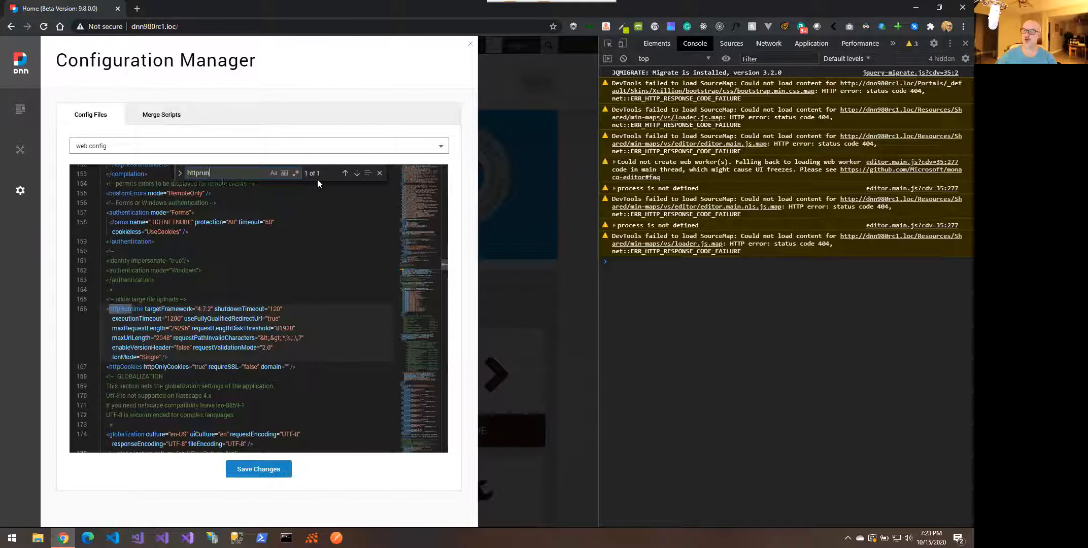
pyautogui.click(181, 174)
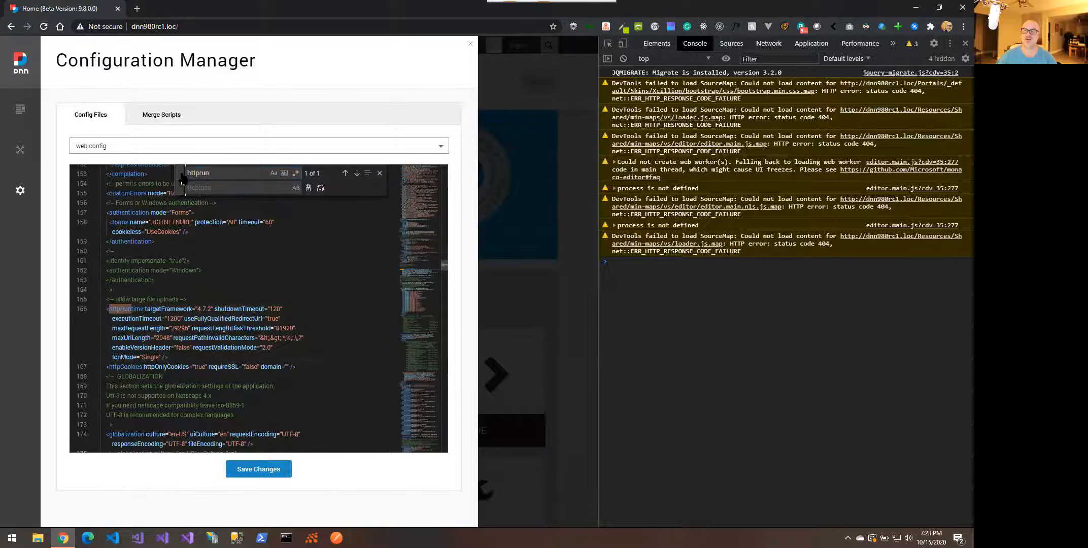
pyautogui.doubleClick(212, 172)
pyautogui.write('debug')
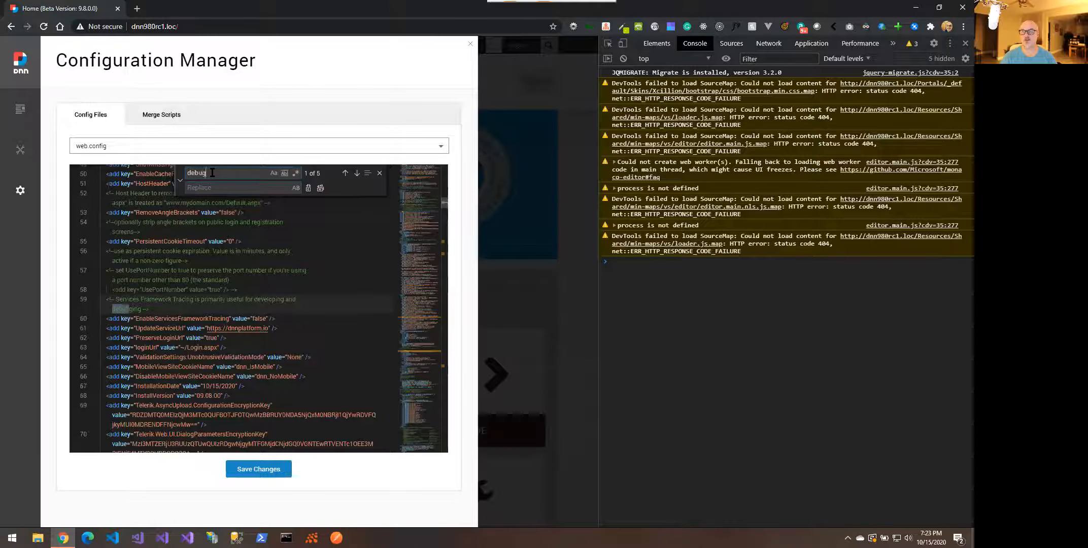
pyautogui.write('dontd')
pyautogui.click(379, 173)
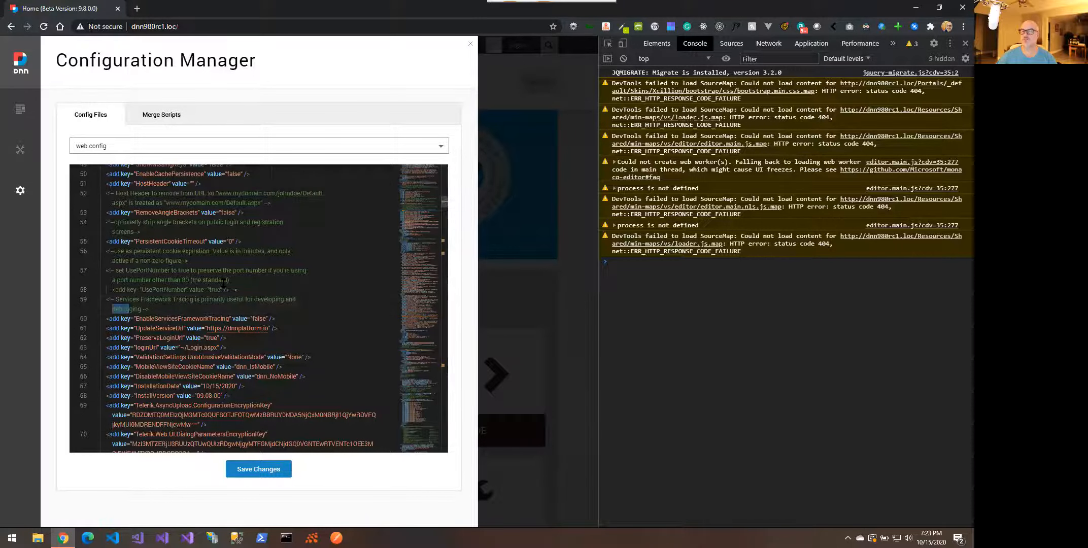
# Scroll further down web.config past line 58 to review the remaining settings
pyautogui.scroll(-2, 223, 282)
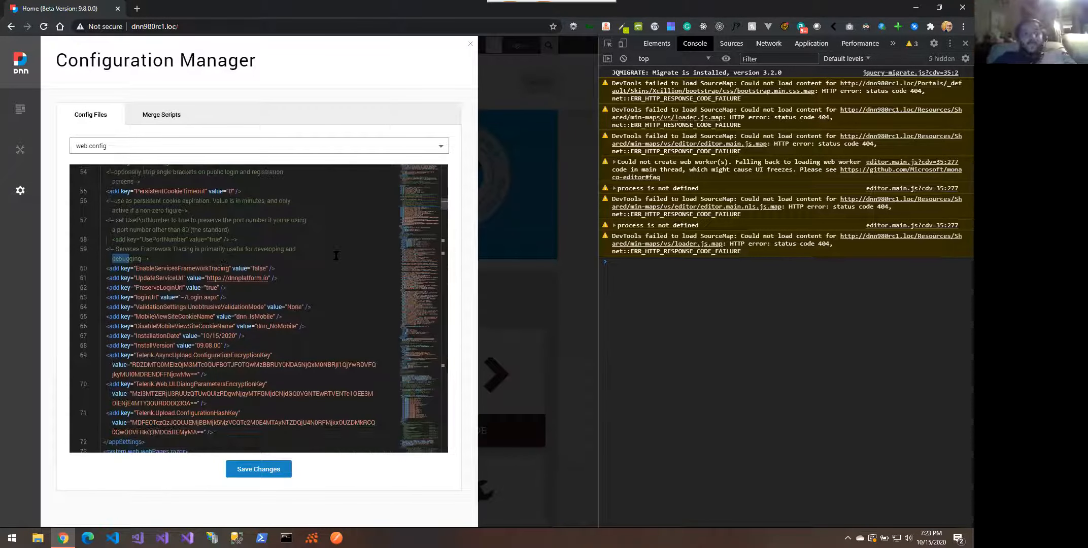
pyautogui.click(308, 238)
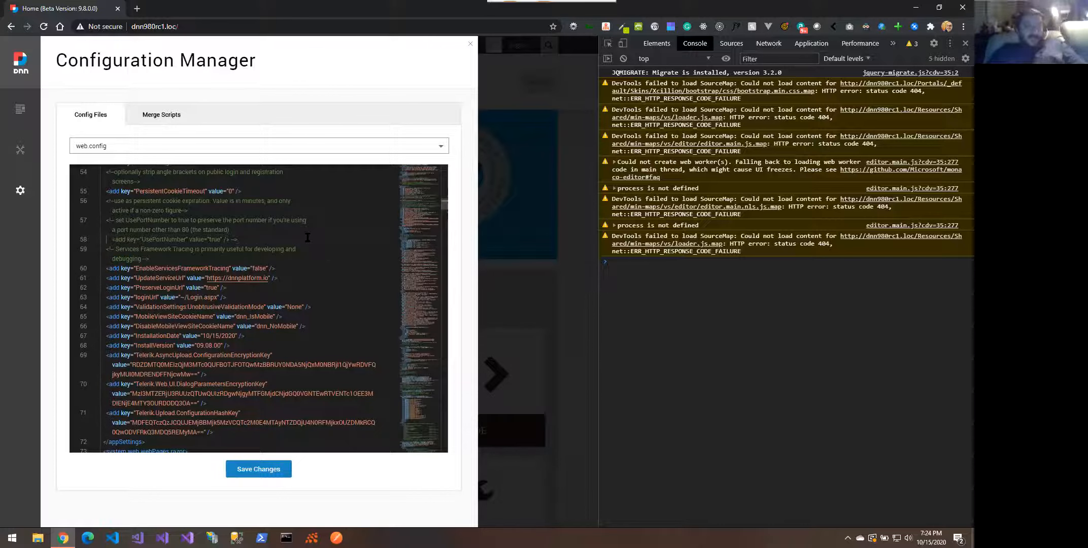
pyautogui.scroll(-2, 308, 237)
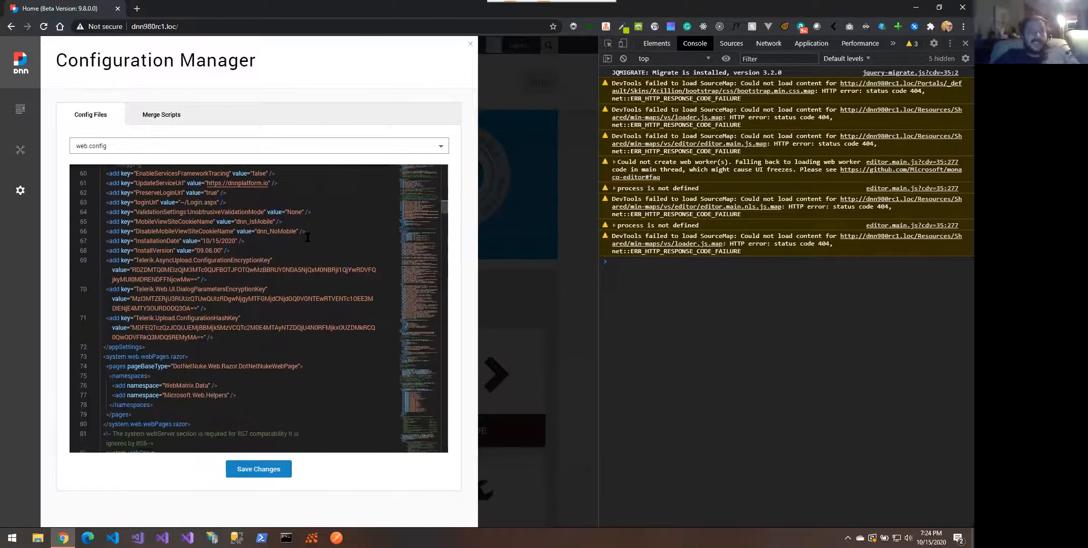
pyautogui.scroll(-6, 307, 237)
pyautogui.scroll(-6, 308, 238)
pyautogui.scroll(-8, 308, 238)
pyautogui.scroll(-8, 308, 238)
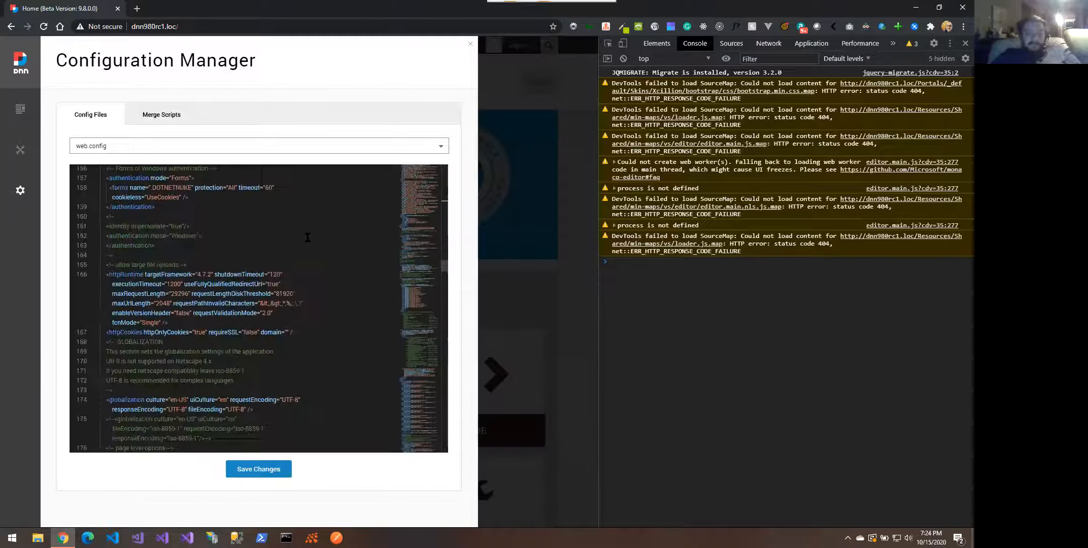
# Delete the stray 'asdf' from line 6 of robots.txt, save it, then switch to Merge Scripts
pyautogui.click(266, 153)
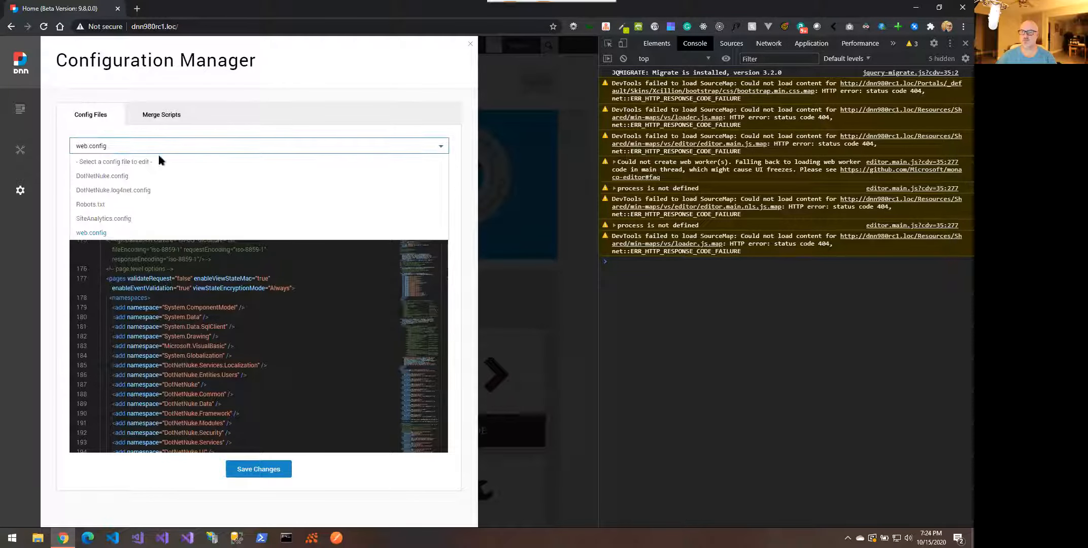
pyautogui.click(104, 205)
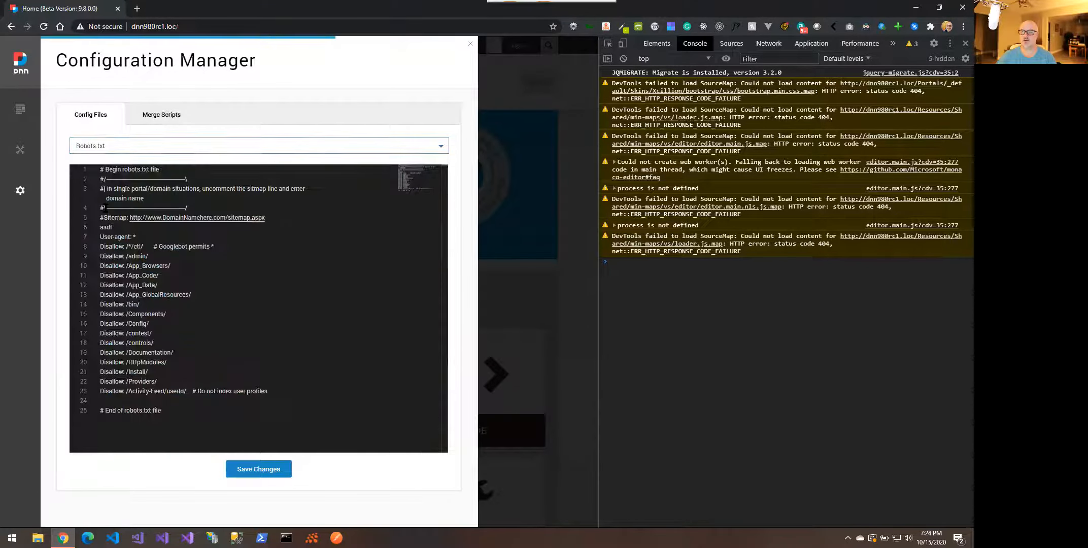
pyautogui.doubleClick(105, 227)
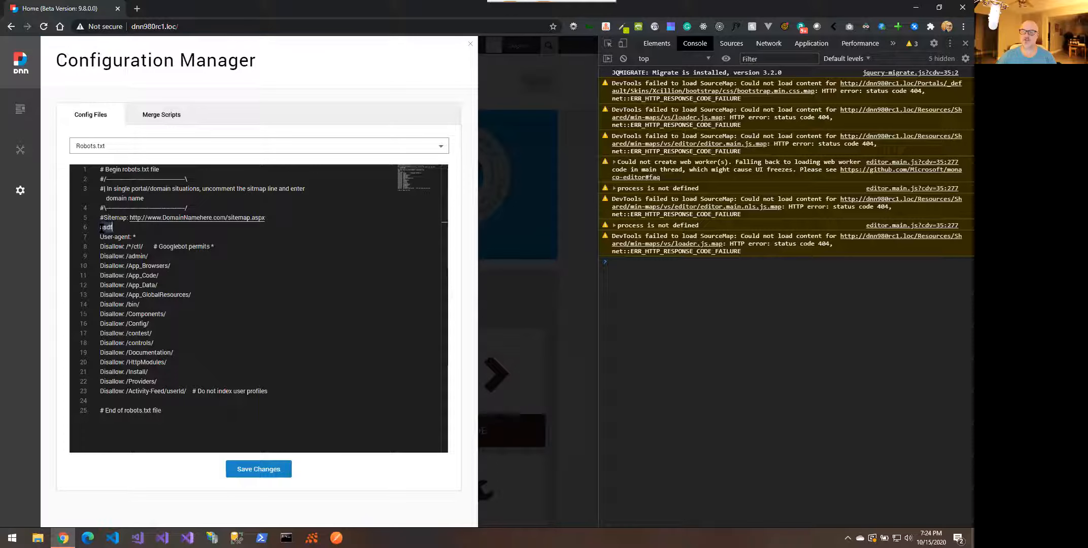
pyautogui.press('Delete')
pyautogui.click(252, 463)
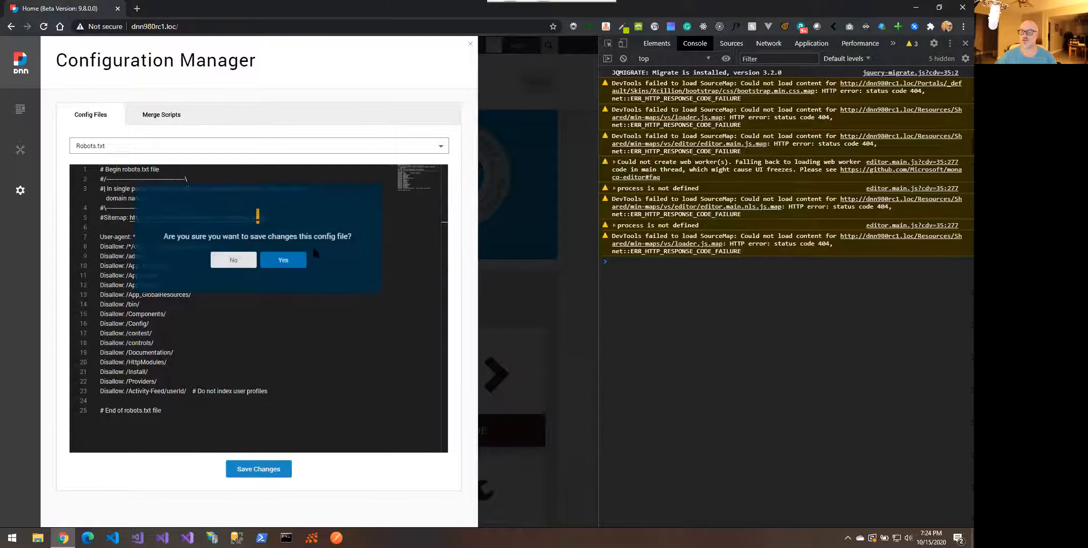
pyautogui.click(284, 259)
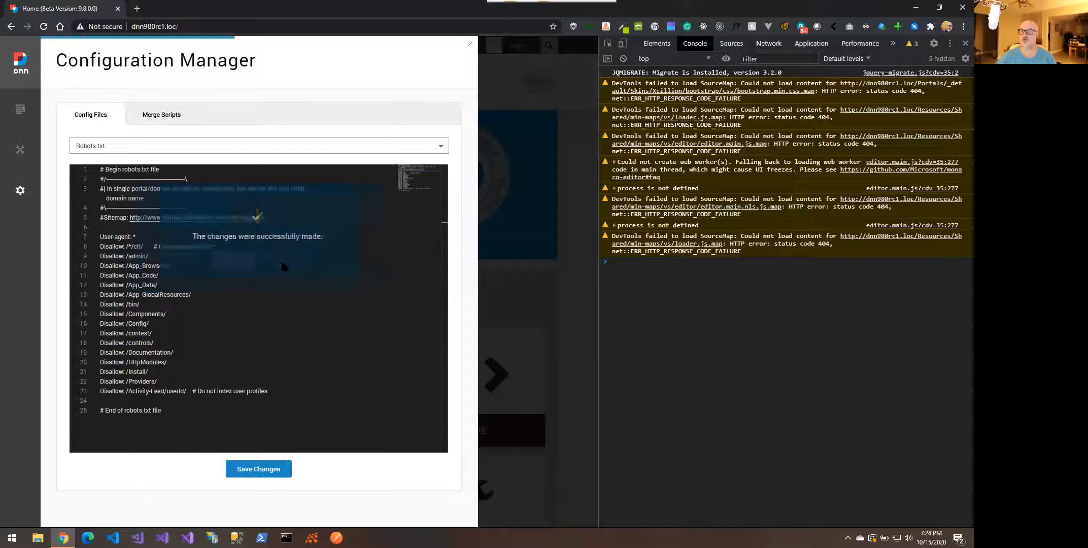
pyautogui.click(258, 146)
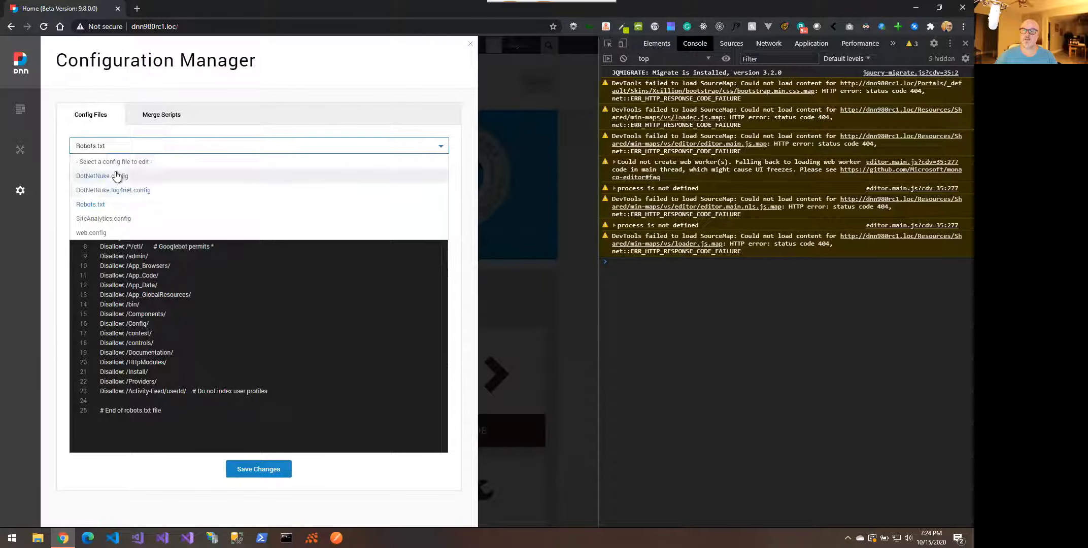
pyautogui.click(156, 116)
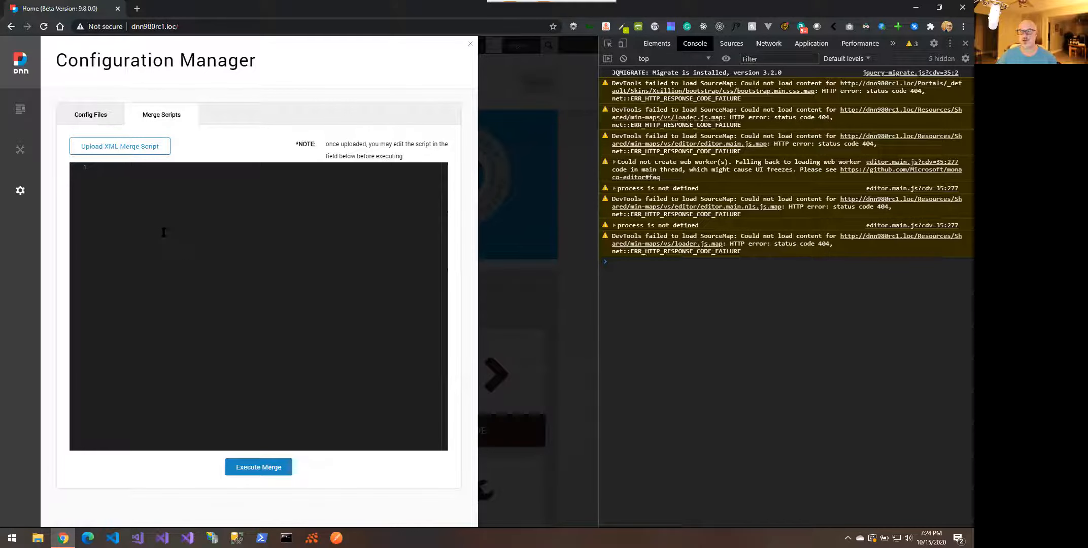
# Open the SQL Console from the Persona Bar's Settings menu
pyautogui.moveTo(21, 191)
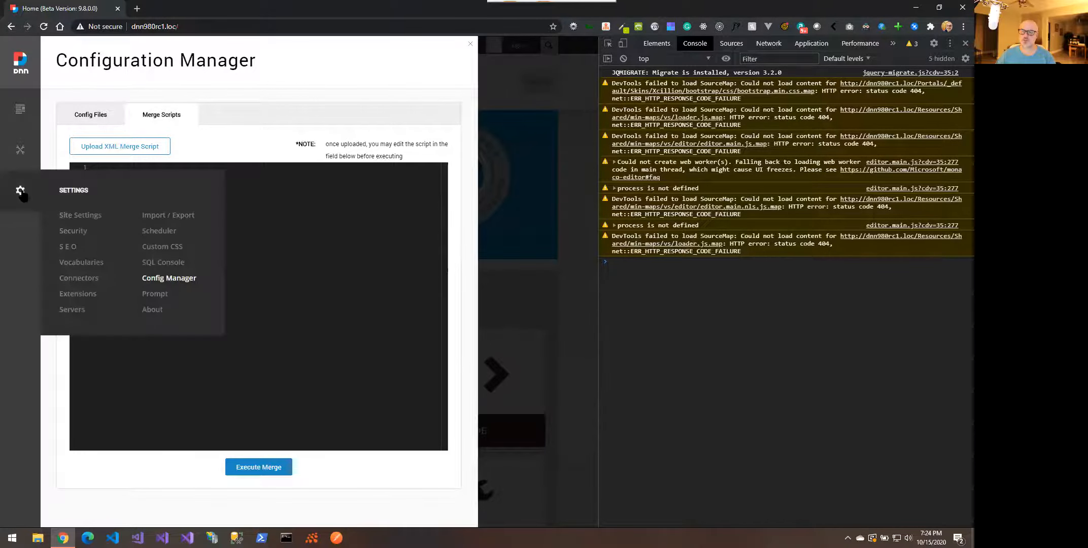
pyautogui.click(169, 261)
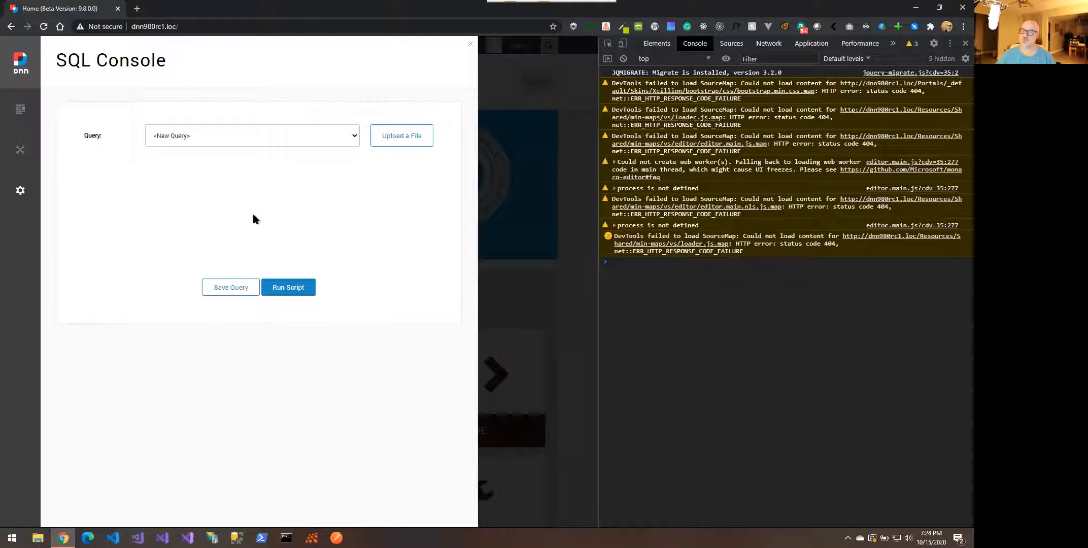
# Reload the site page so the SQL Console can load properly
pyautogui.rightClick(174, 214)
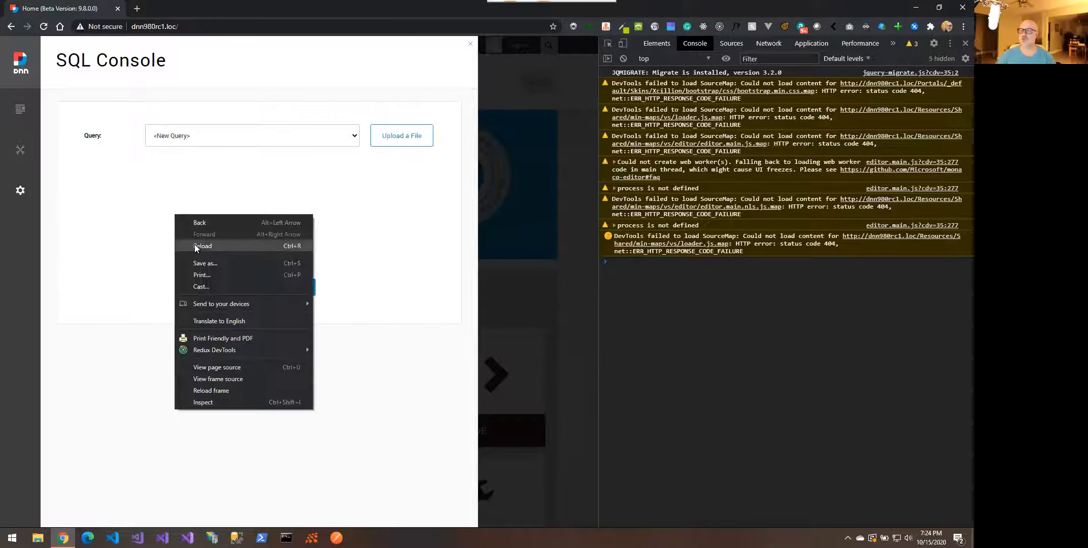
pyautogui.click(195, 246)
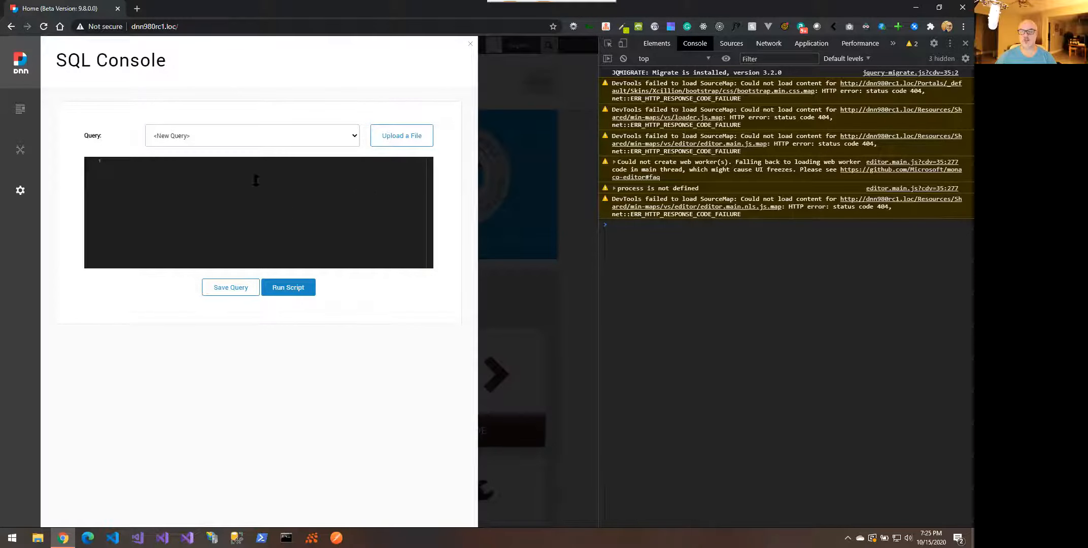
pyautogui.moveTo(43, 199)
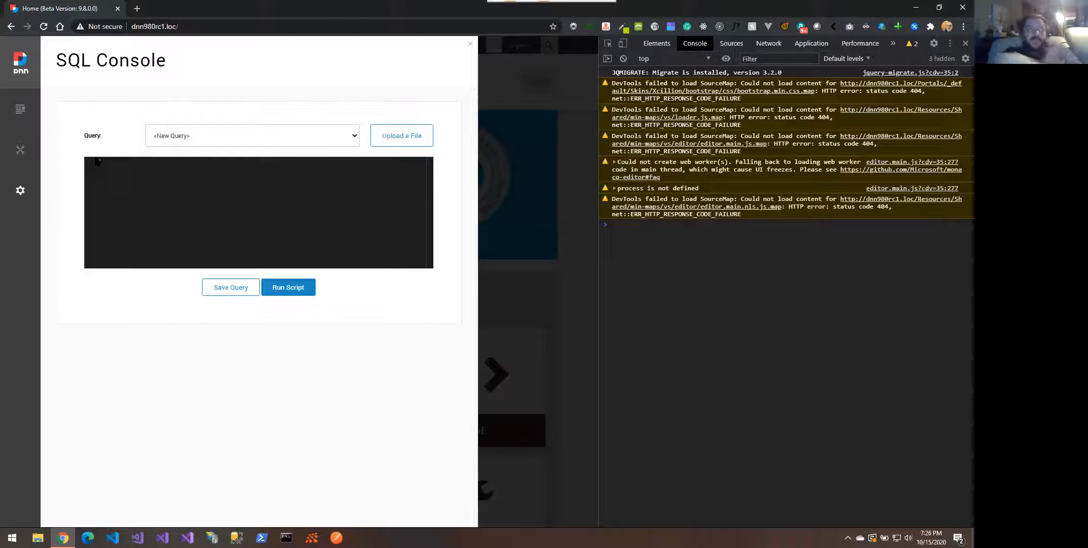
# Launch Notepad through the Windows search
pyautogui.press('super')
pyautogui.write('notep')
pyautogui.press('Return')
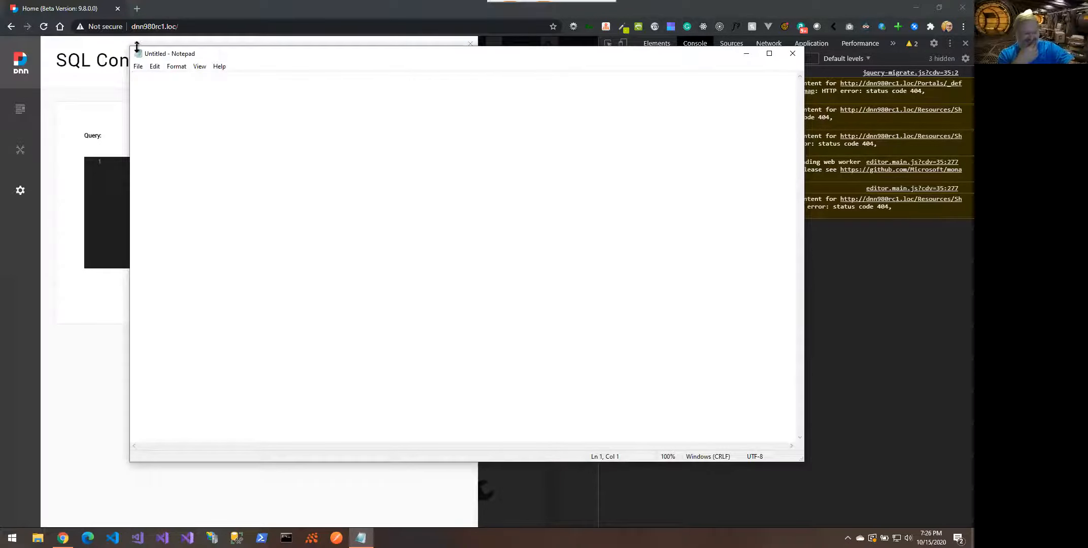
# Shrink and reposition Notepad, then write 'SQL Console didn't load on first try'
pyautogui.moveTo(131, 47); pyautogui.dragTo(452, 163)
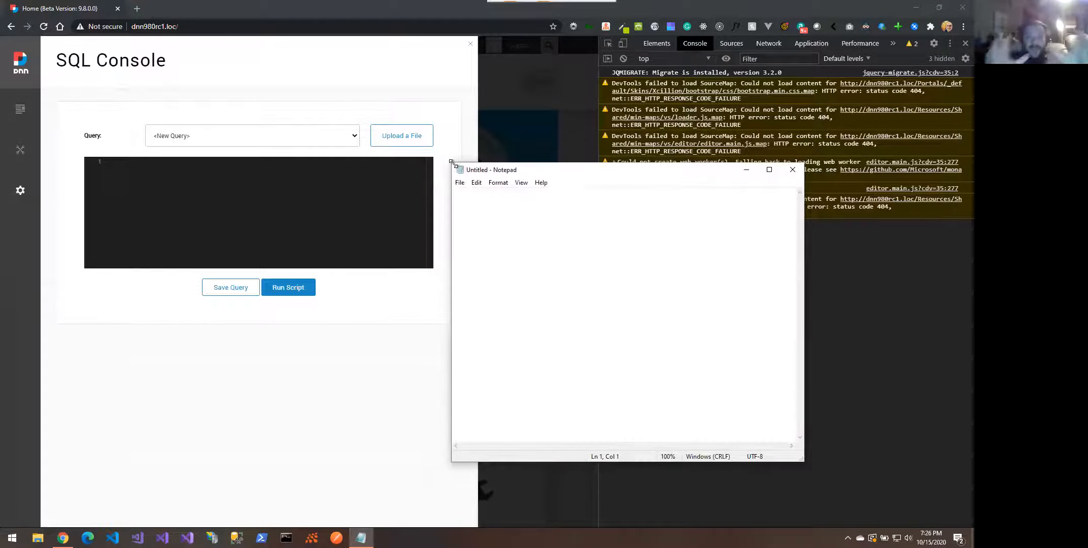
pyautogui.moveTo(582, 174); pyautogui.dragTo(668, 118)
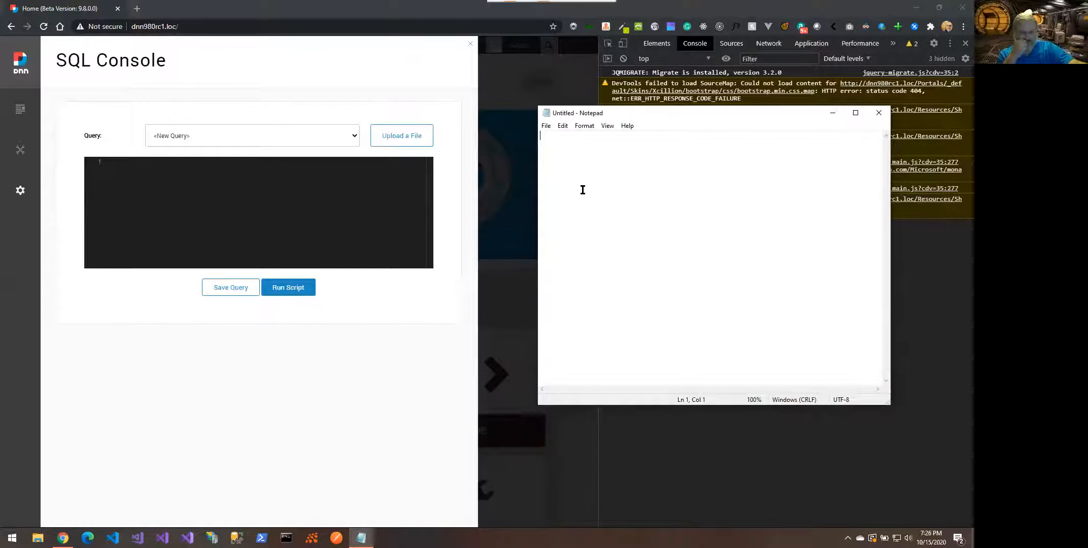
pyautogui.write('SW')
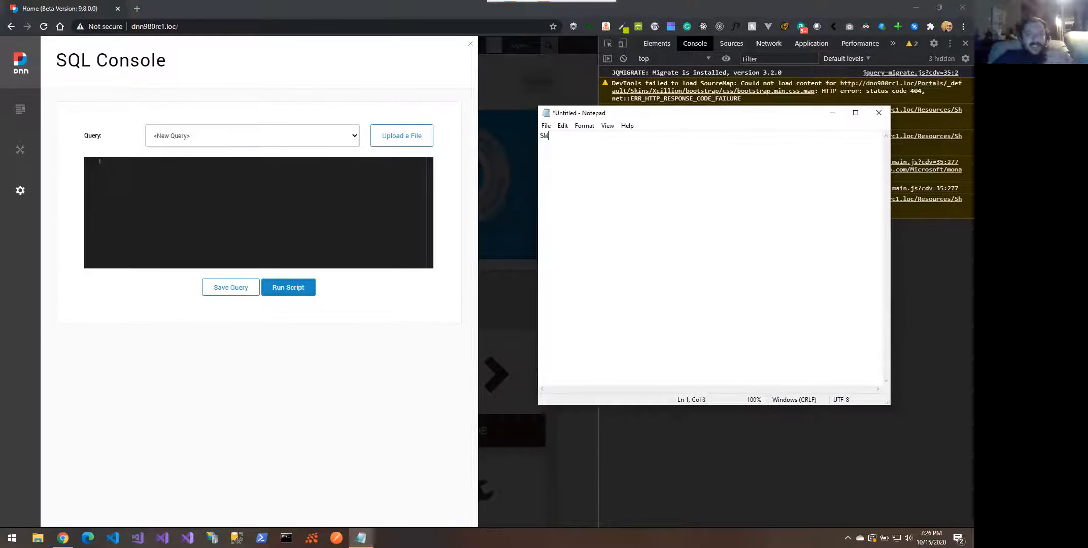
pyautogui.press('BackSpace')
pyautogui.write('QL Console ')
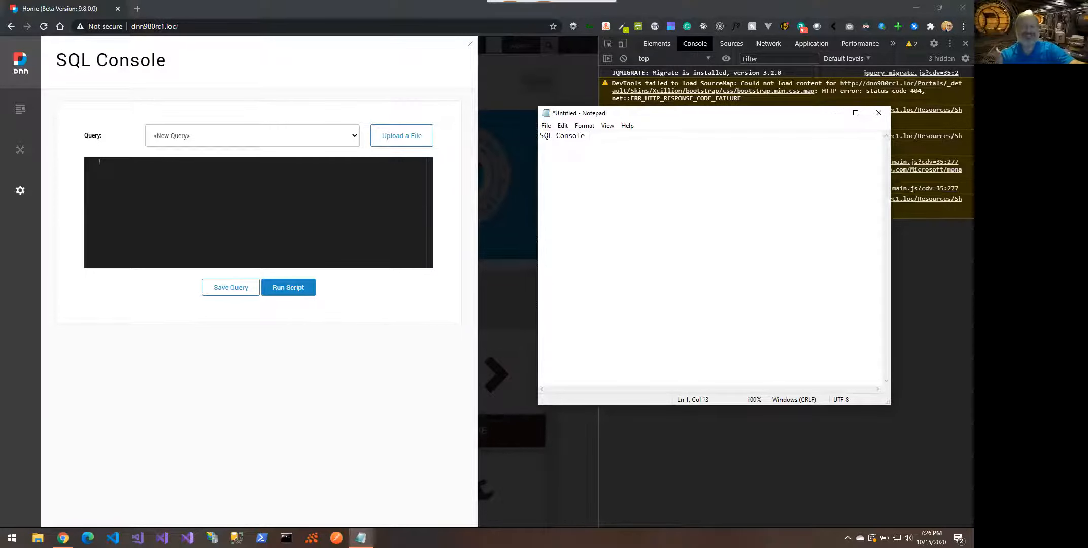
pyautogui.write('did')
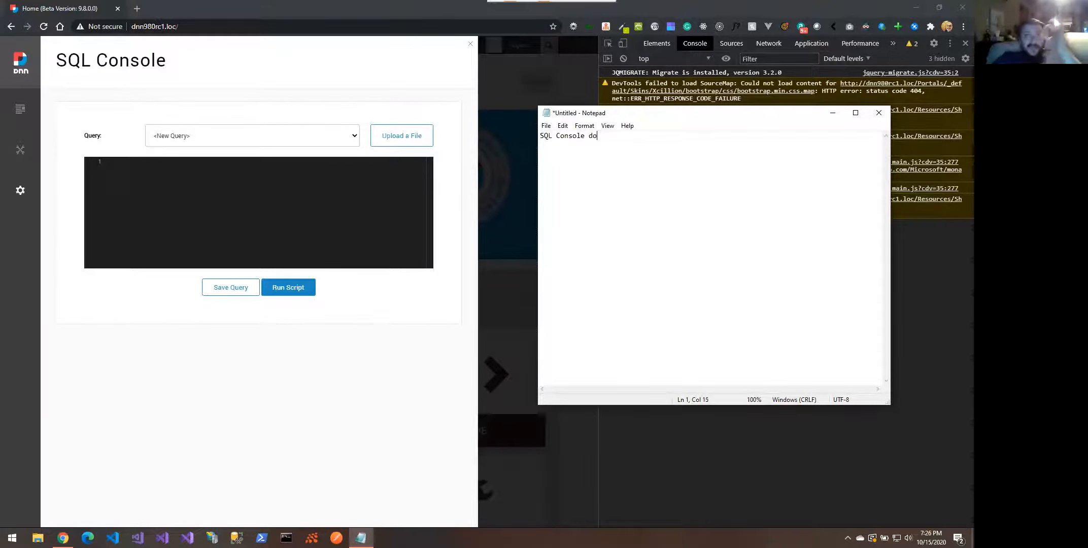
pyautogui.press('BackSpace')
pyautogui.write("n't l")
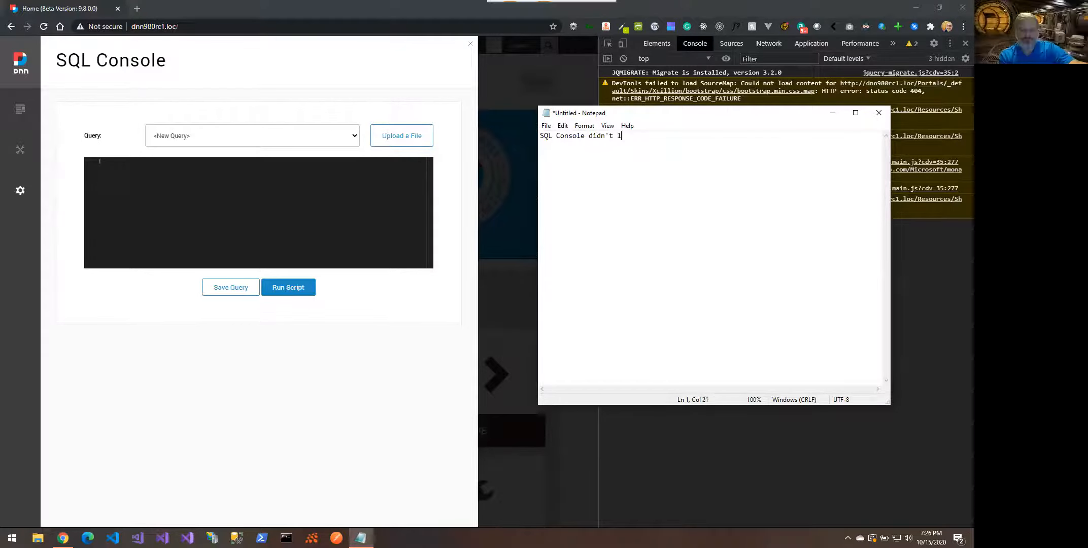
pyautogui.write('oad on fi')
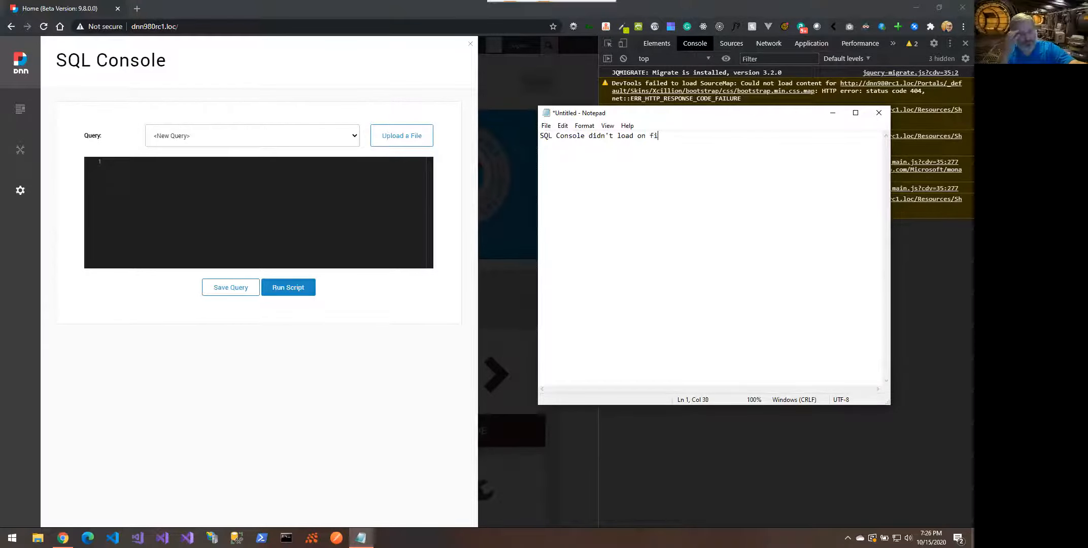
pyautogui.write('rst try')
# Start a numbered list on a new line with '1. Open'
pyautogui.press('Return')
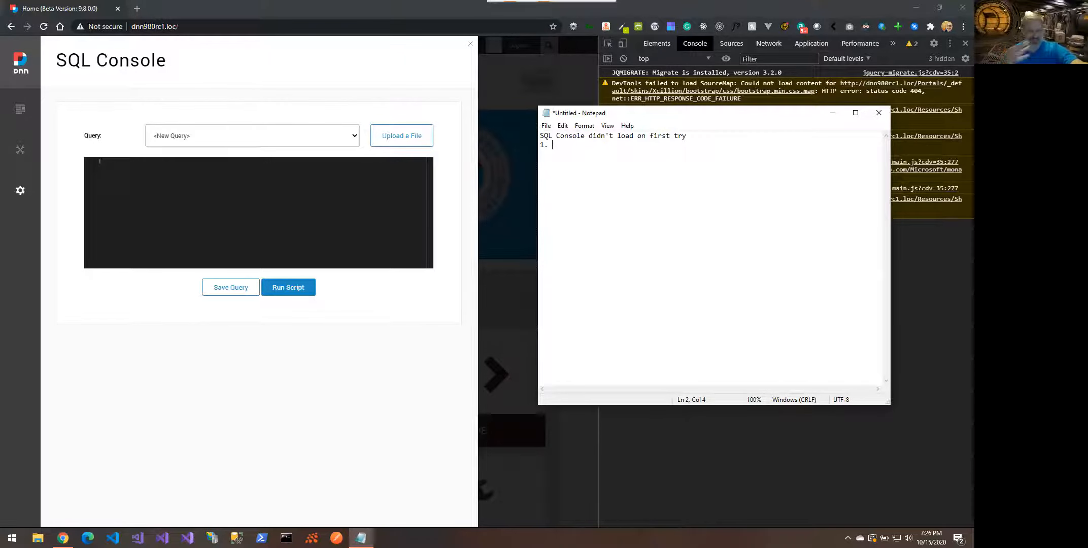
pyautogui.write('Open')
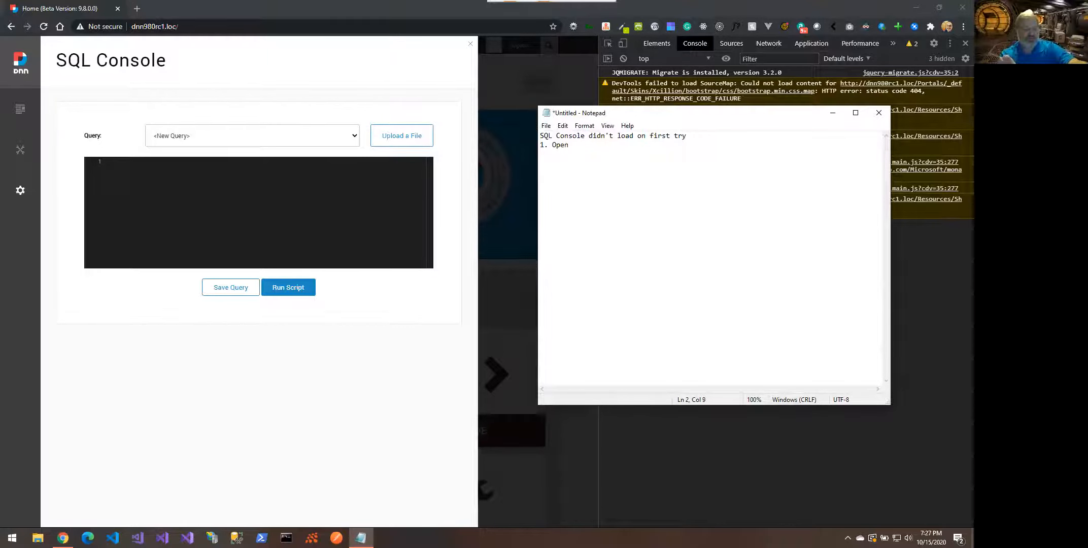
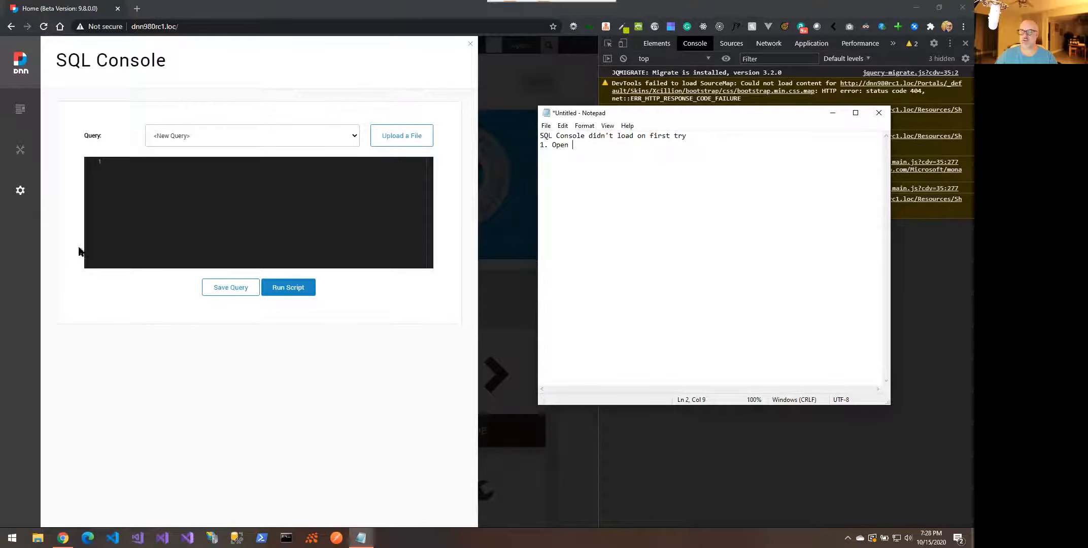
# Open the site's page management, start a new page and widen the site view
pyautogui.moveTo(12, 212)
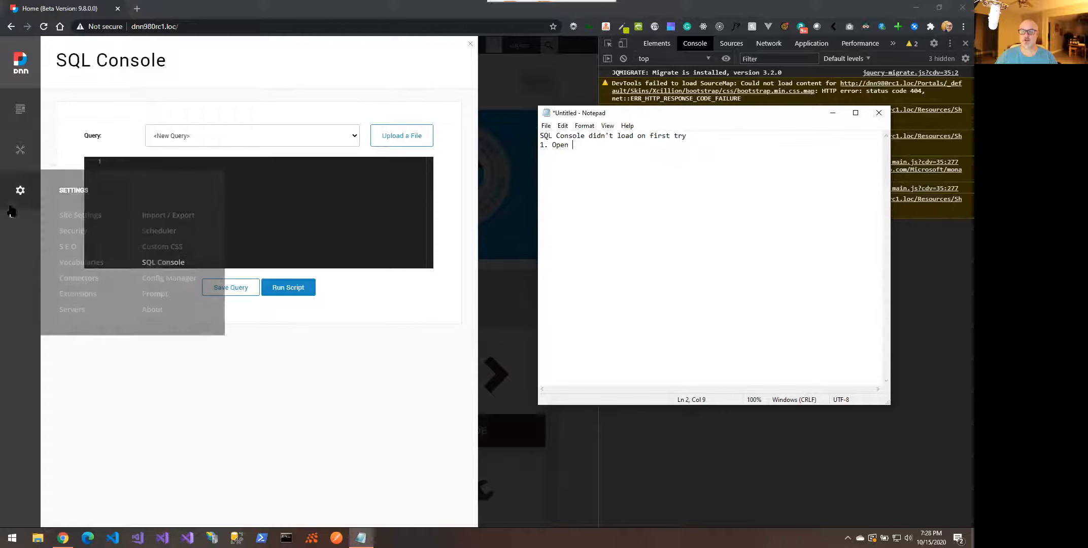
pyautogui.moveTo(28, 161)
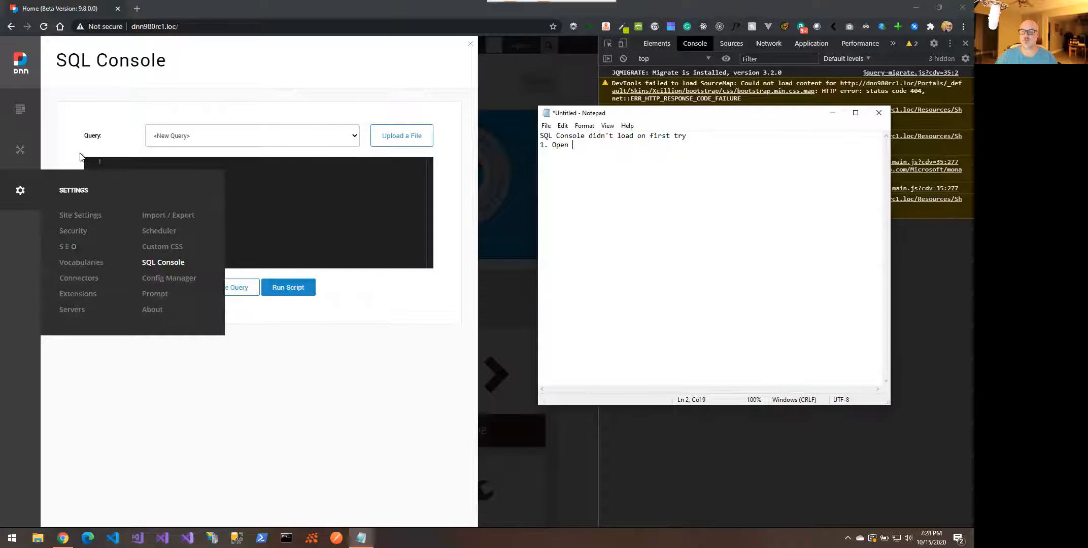
pyautogui.moveTo(20, 63)
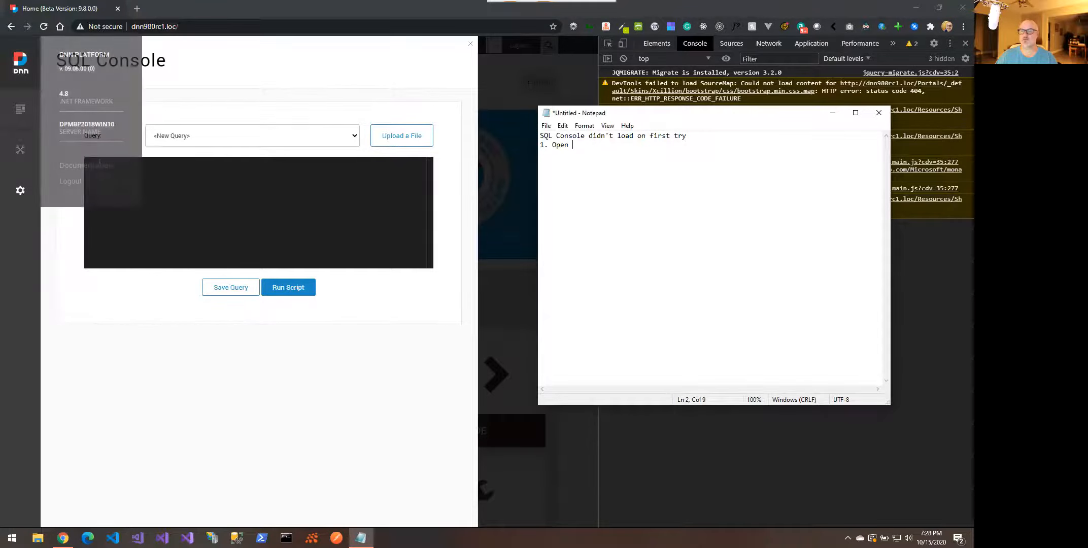
pyautogui.moveTo(21, 108)
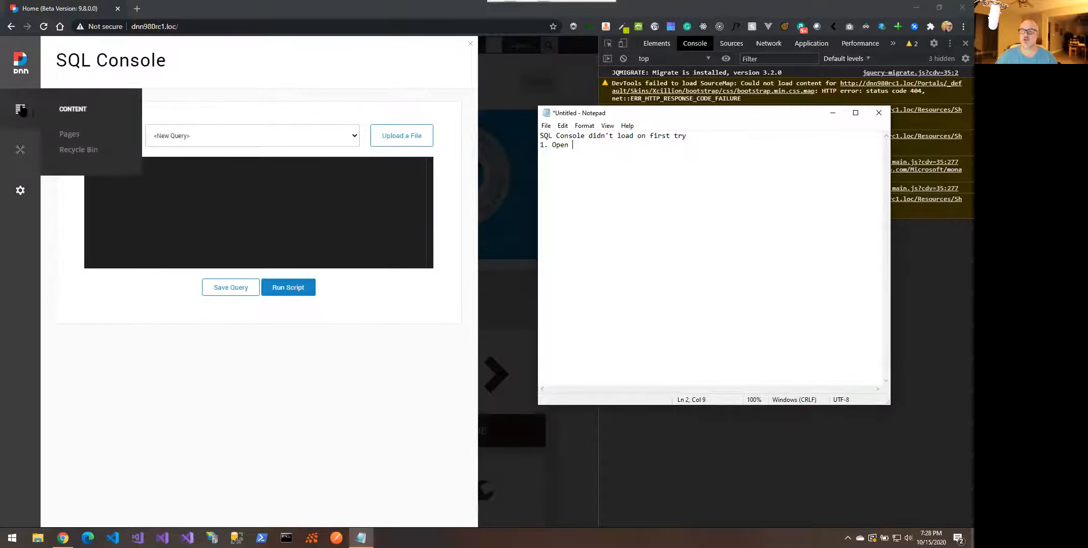
pyautogui.click(68, 136)
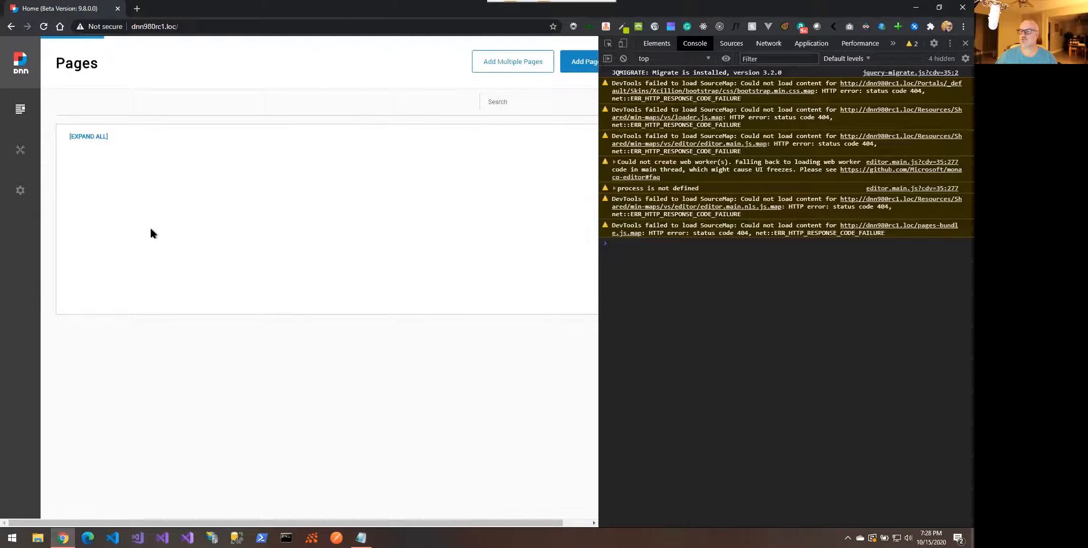
pyautogui.click(571, 65)
pyautogui.moveTo(598, 162); pyautogui.dragTo(704, 176)
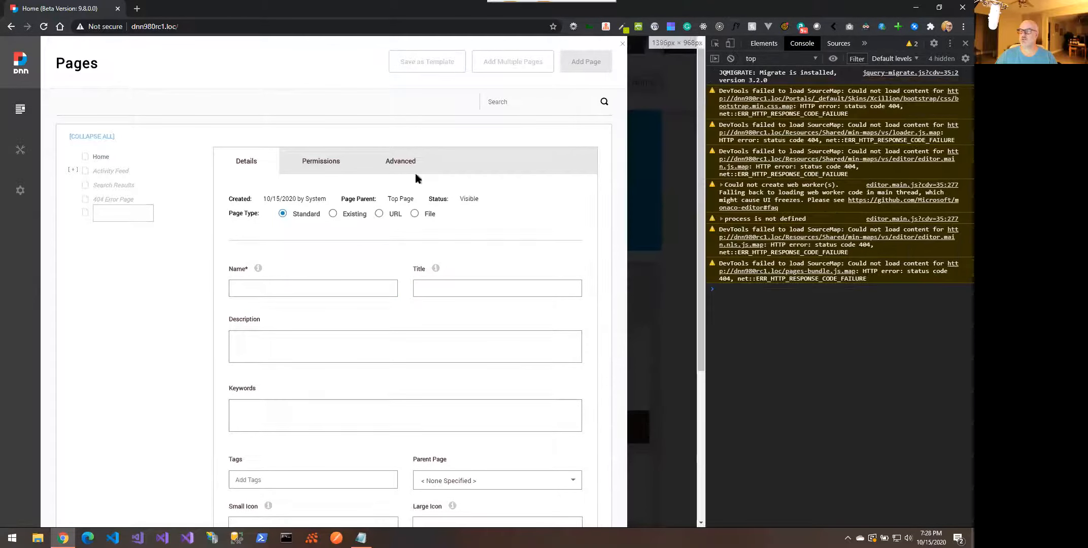
# Name the new page 'Resource Manager' and create it
pyautogui.click(284, 288)
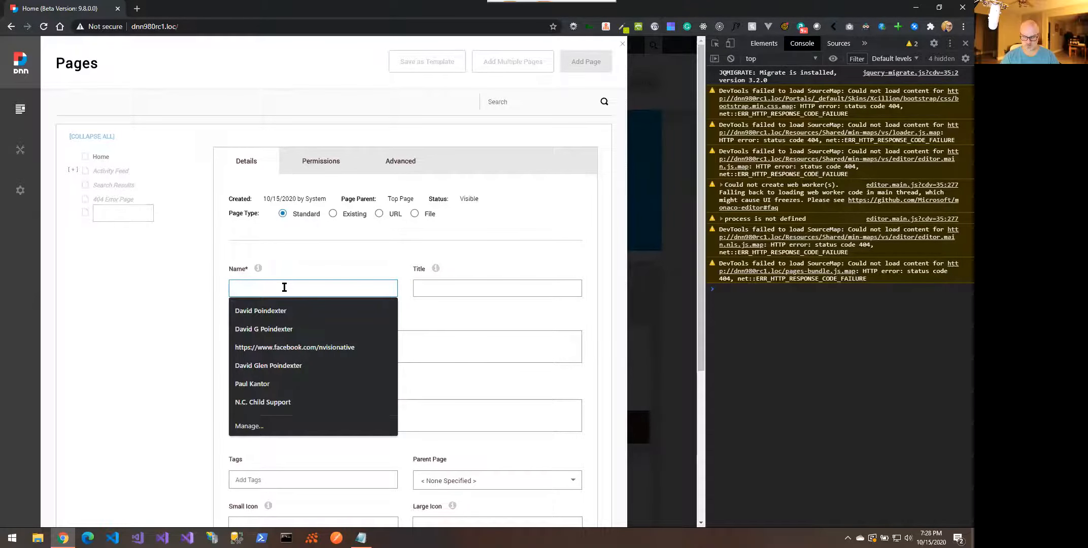
pyautogui.write('Resour')
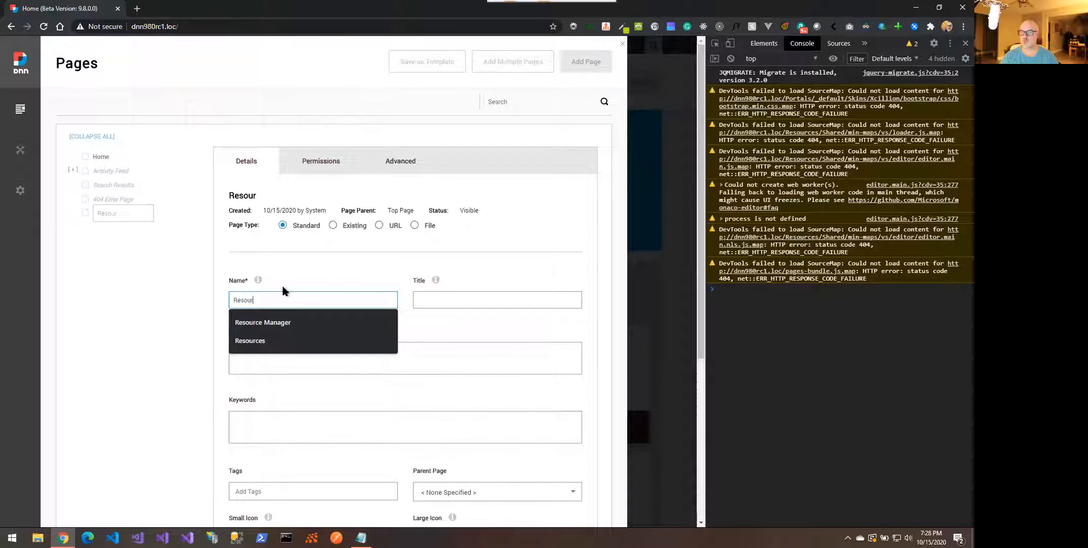
pyautogui.press('Down')
pyautogui.press('Return')
pyautogui.scroll(-4, 283, 290)
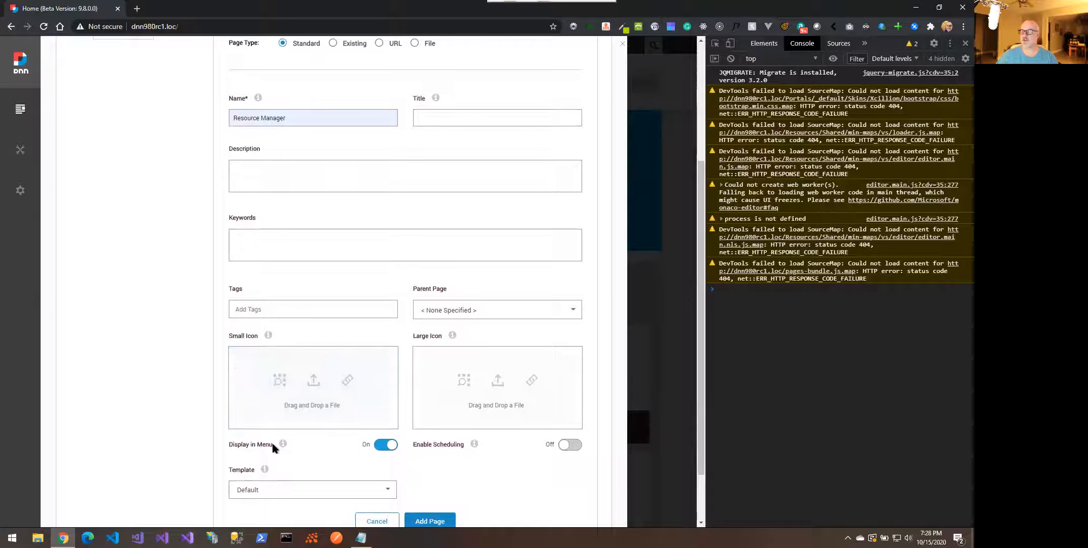
pyautogui.scroll(-1, 273, 448)
pyautogui.click(429, 453)
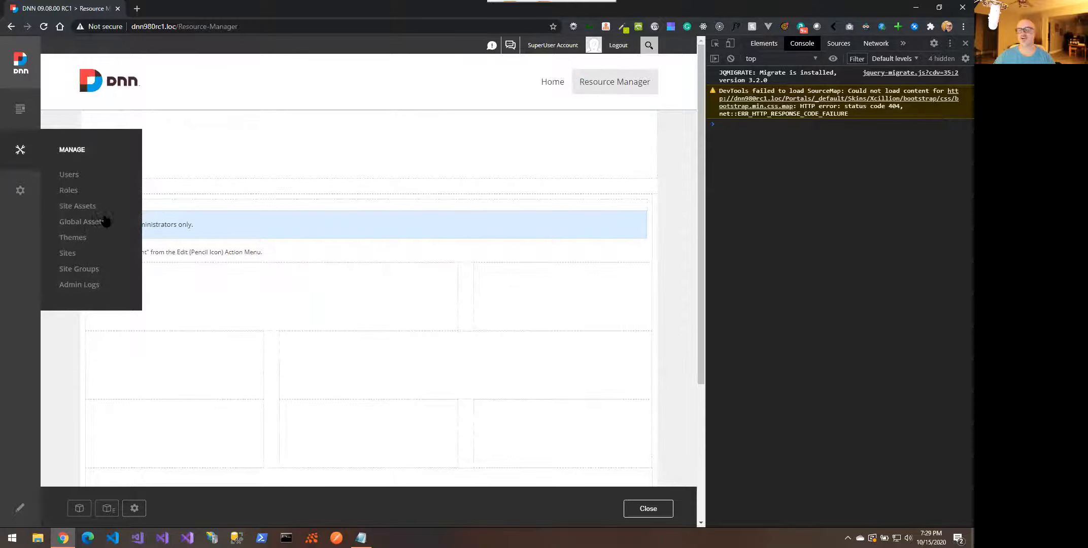
# Open Site Assets file management, then go to the Extensions panel
pyautogui.click(74, 208)
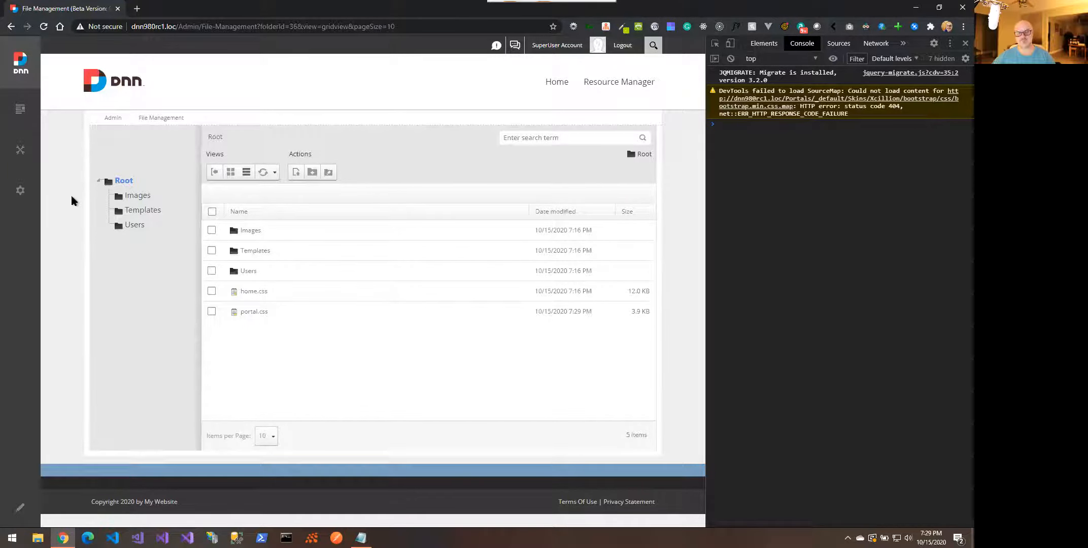
pyautogui.moveTo(29, 159)
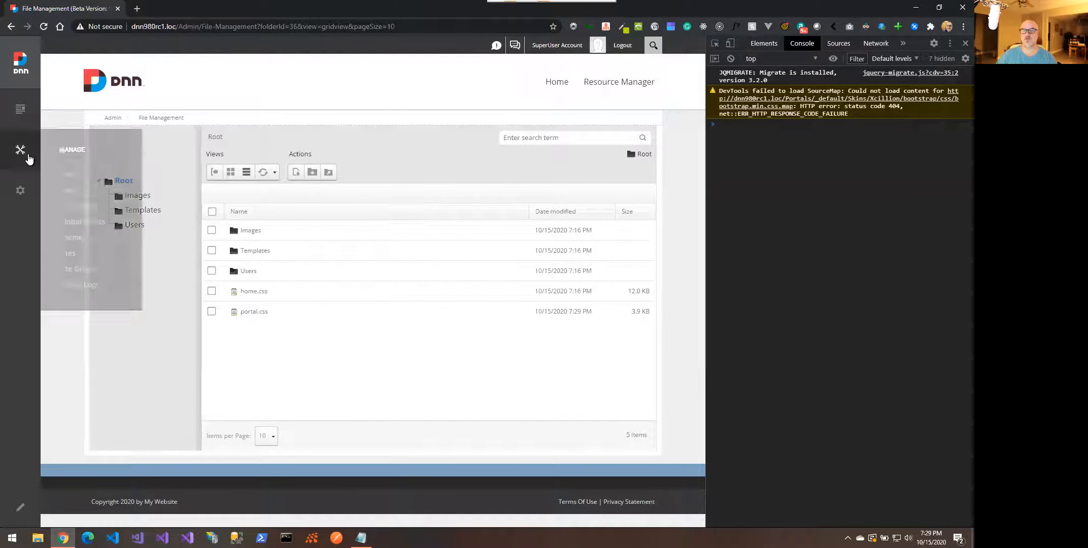
pyautogui.moveTo(33, 195)
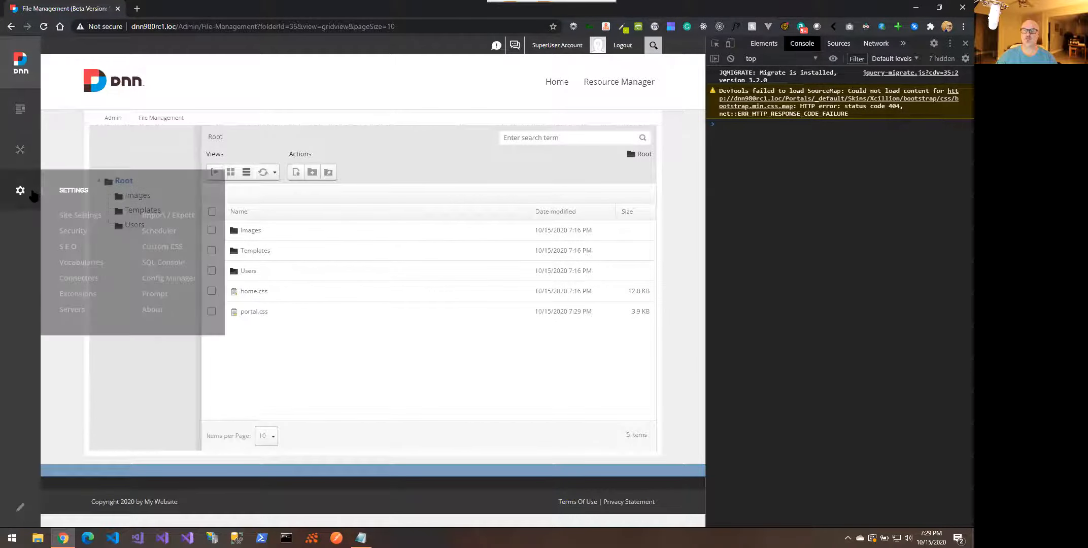
pyautogui.click(77, 294)
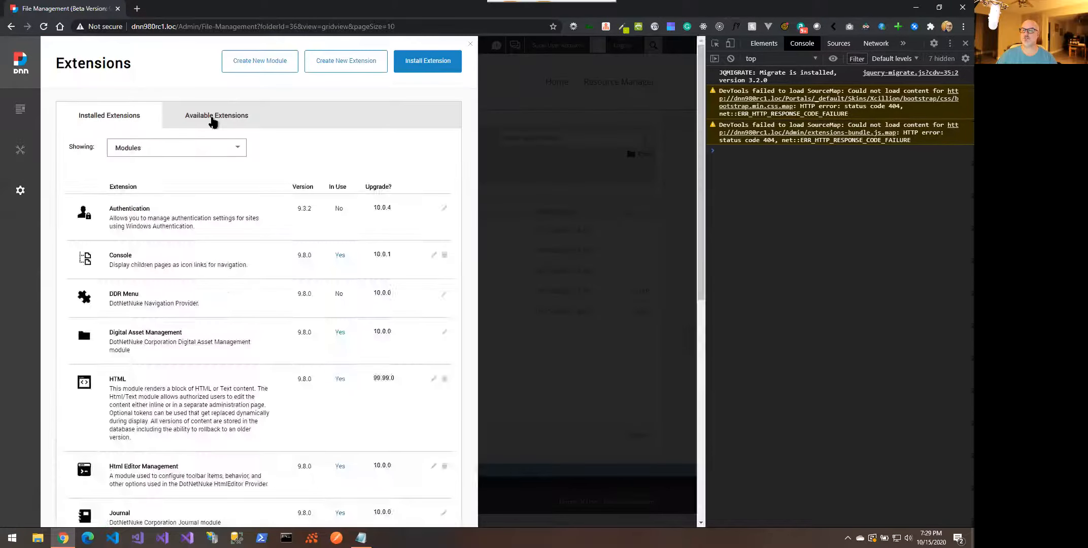
# Start installing Resource Manager from Available Extensions, past package info and release notes
pyautogui.click(213, 121)
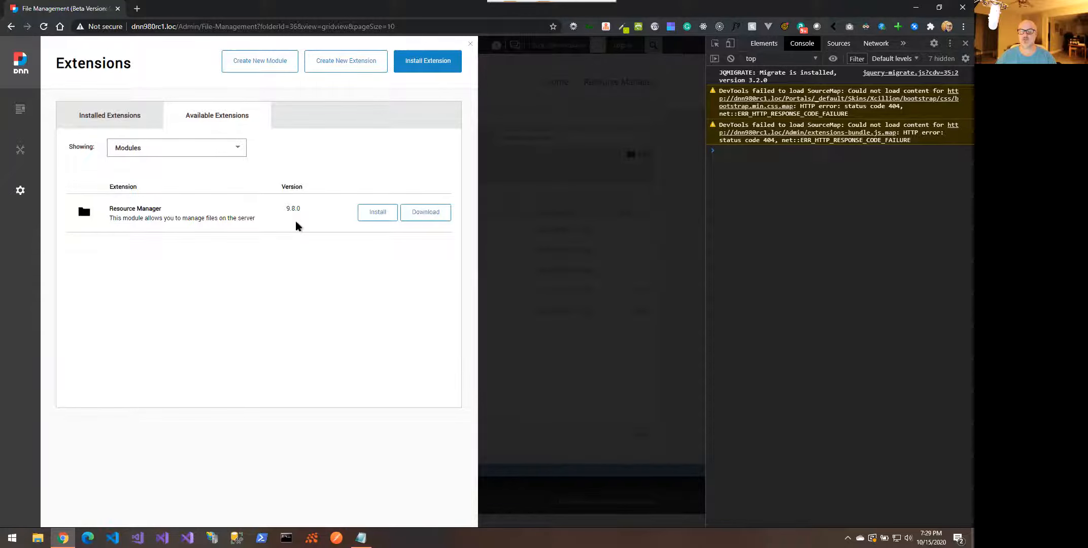
pyautogui.click(386, 212)
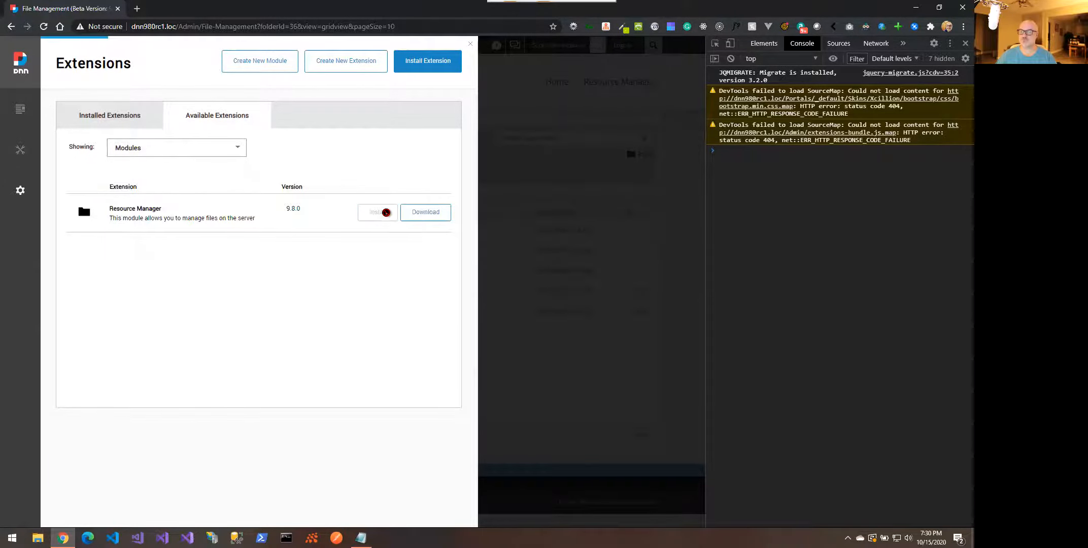
pyautogui.scroll(-1, 386, 213)
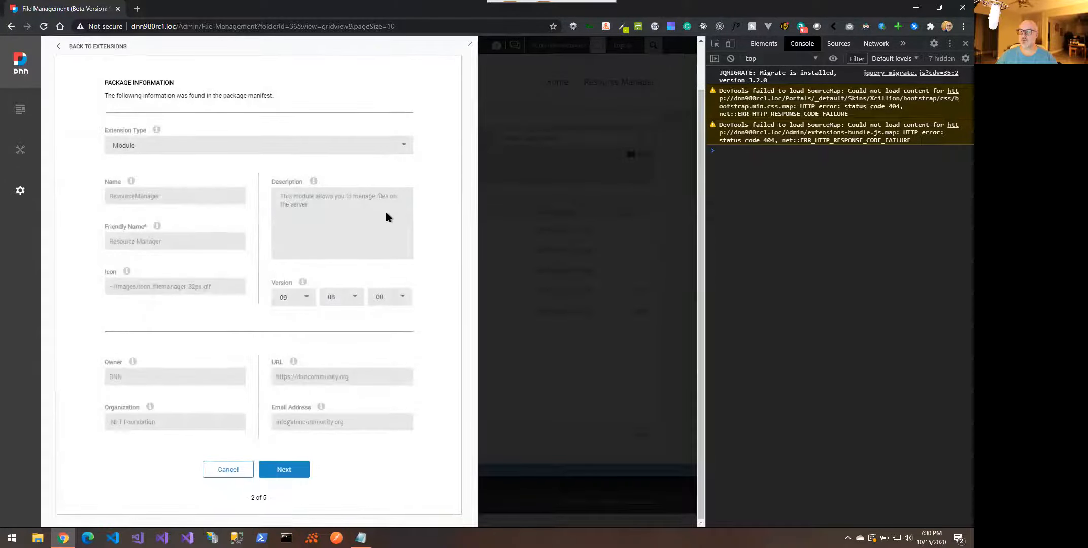
pyautogui.click(283, 469)
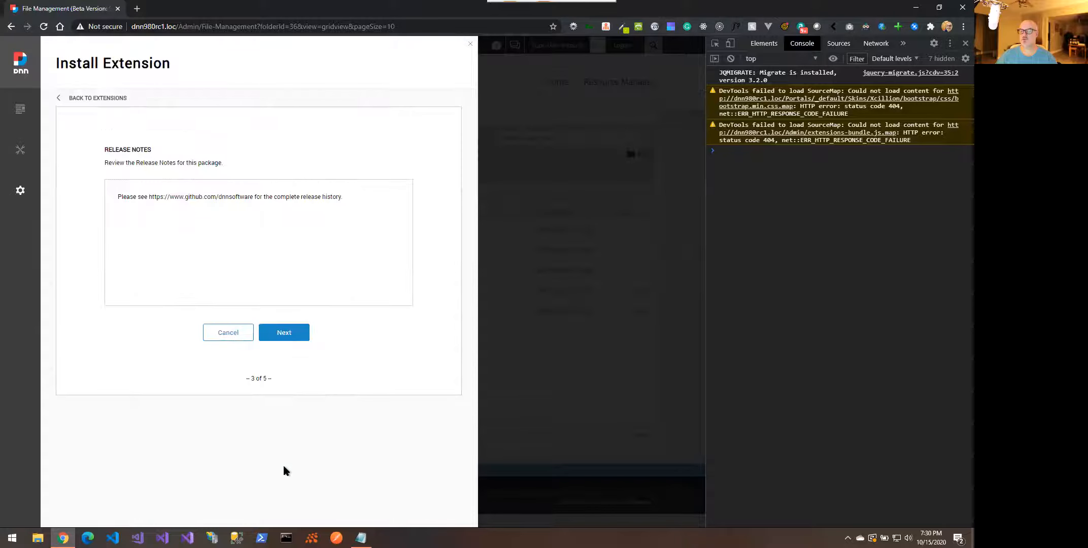
pyautogui.click(299, 335)
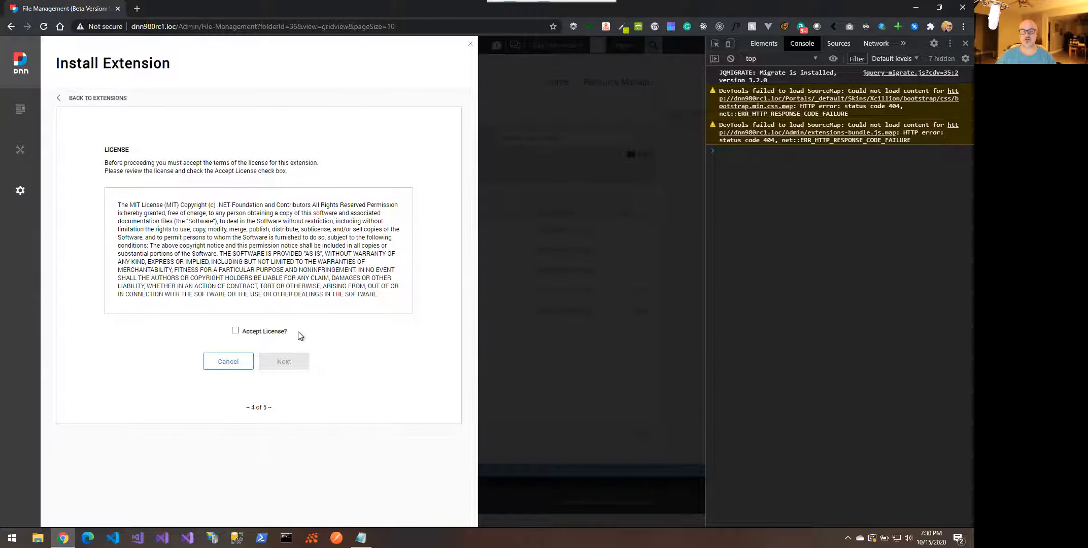
# Accept the MIT license, finish the installation and close the Extensions panel
pyautogui.click(261, 333)
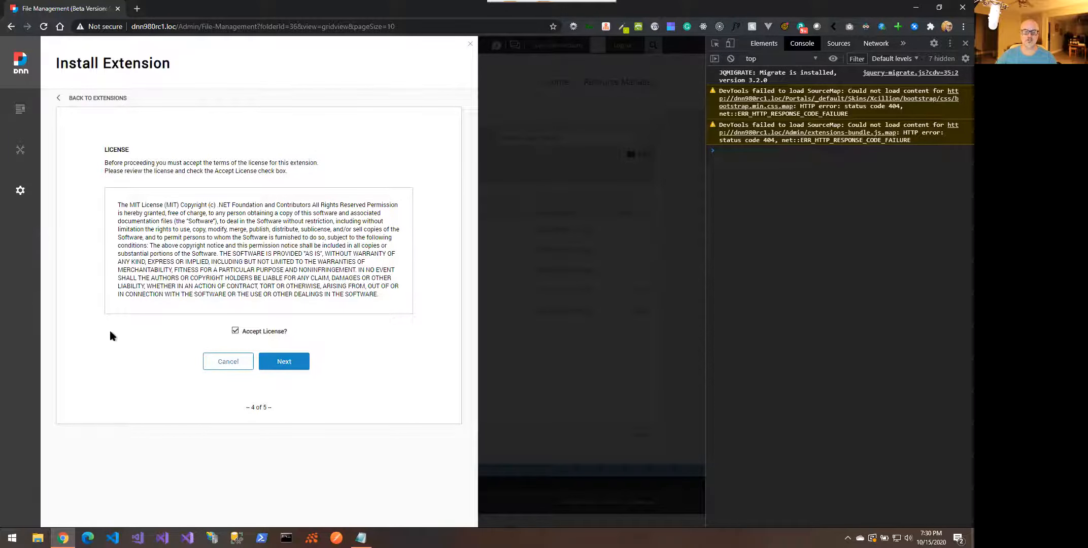
pyautogui.click(287, 358)
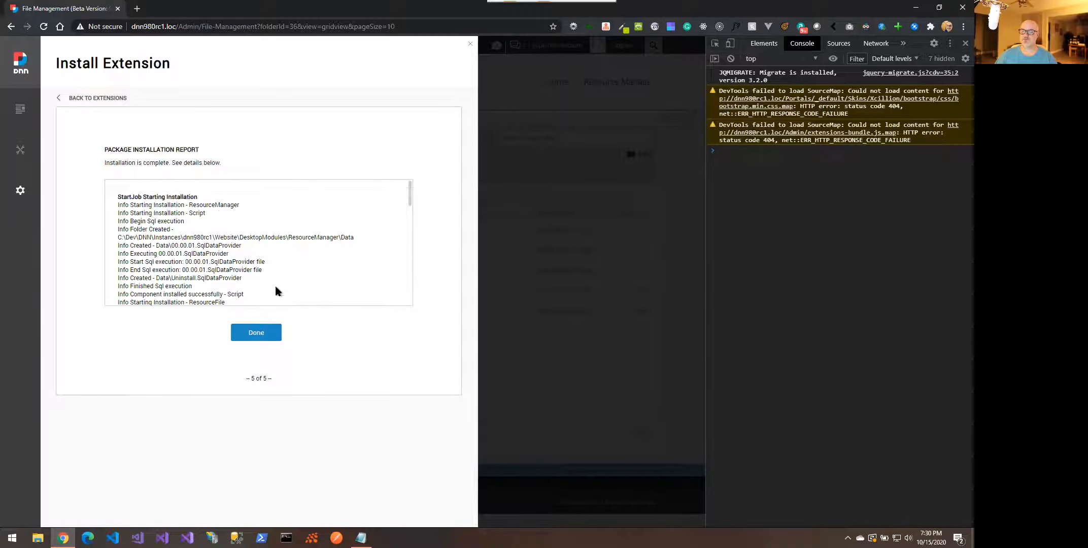
pyautogui.scroll(-6, 193, 277)
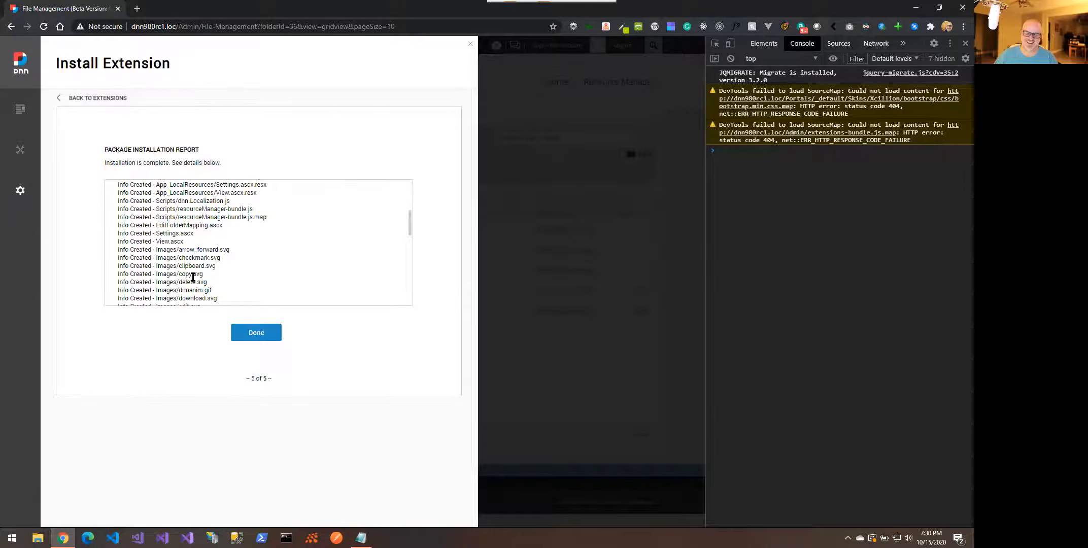
pyautogui.scroll(-10, 193, 277)
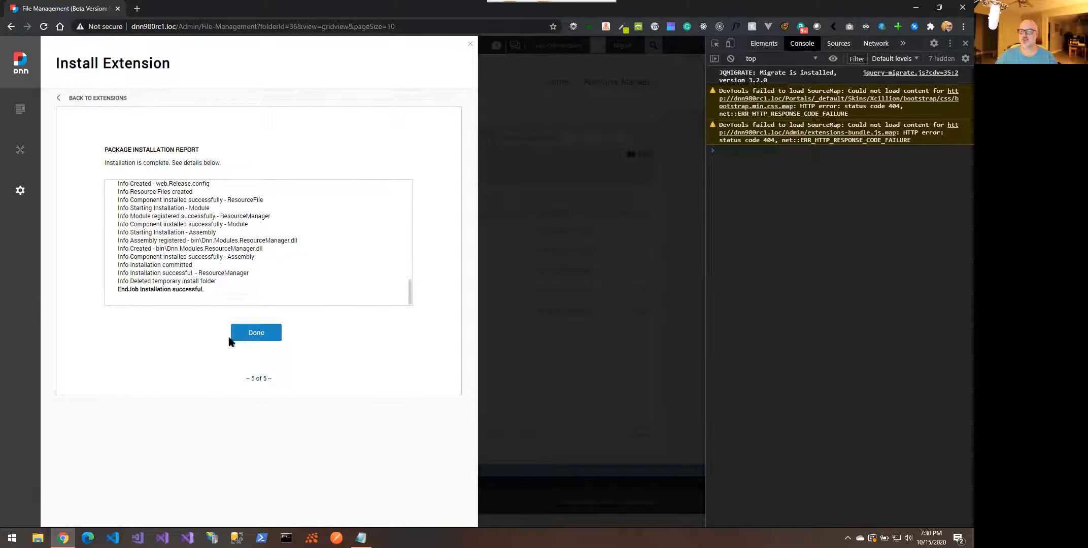
pyautogui.click(253, 332)
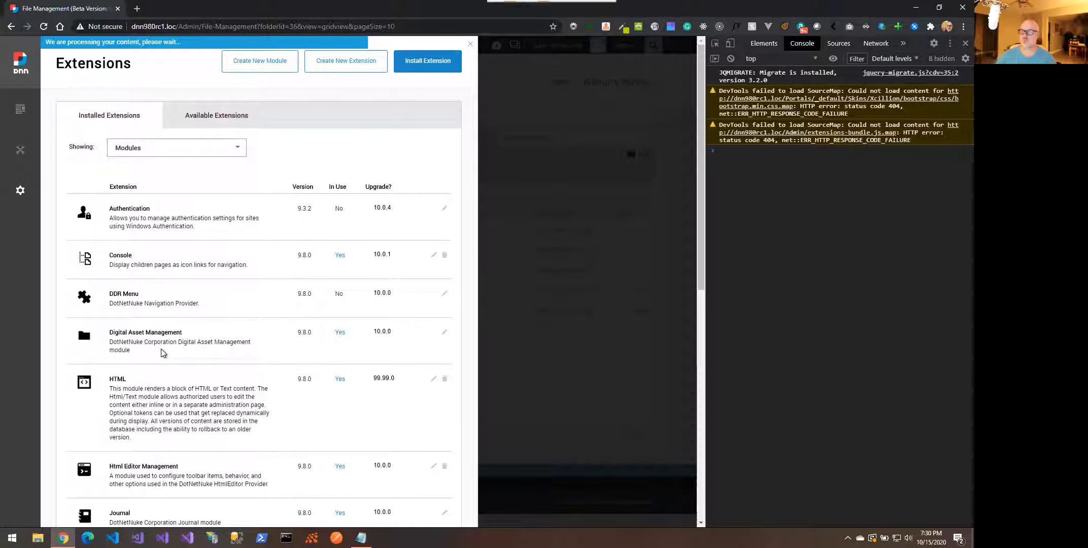
pyautogui.scroll(-8, 162, 352)
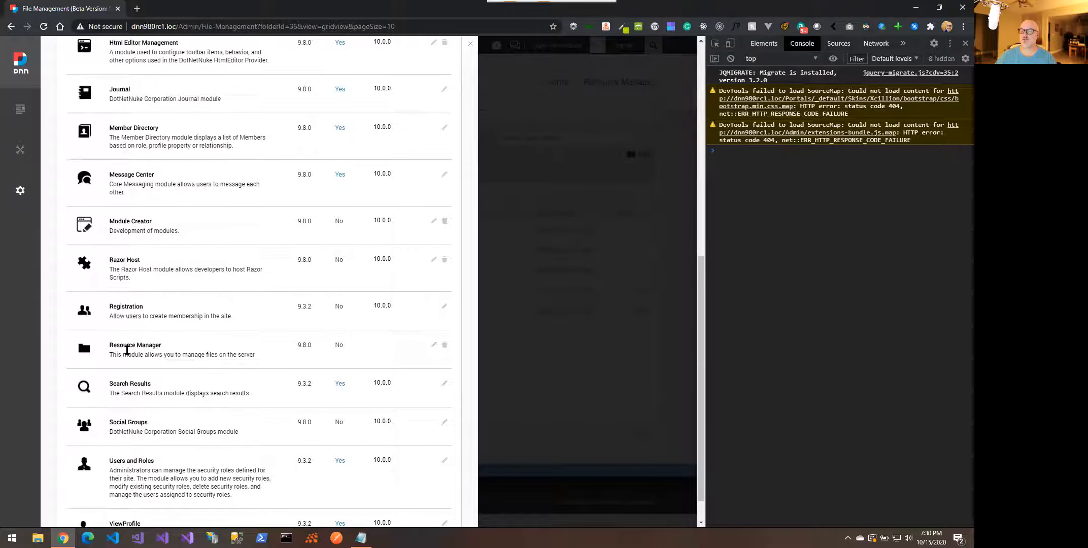
pyautogui.click(470, 46)
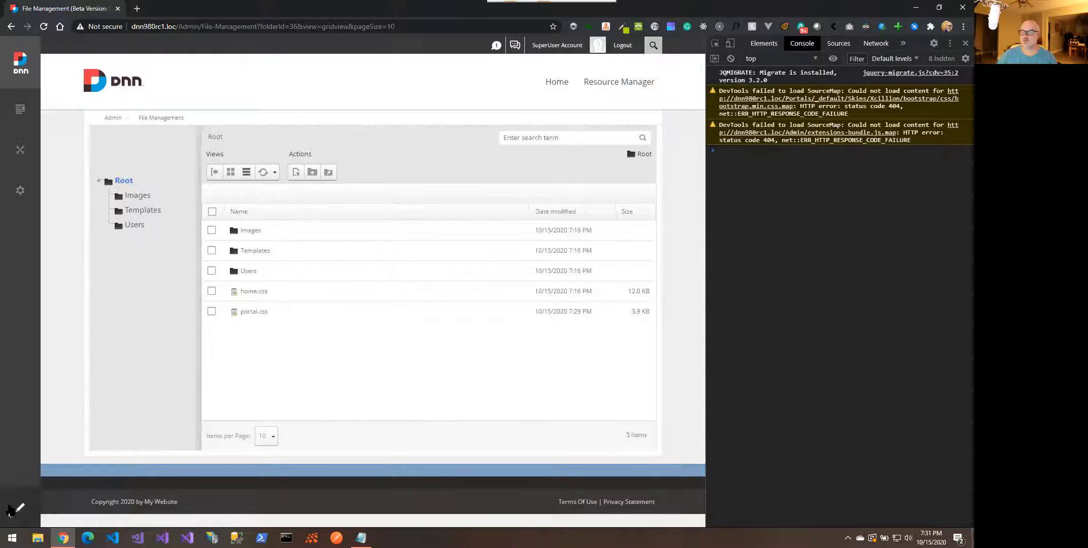
# In edit mode, add the Resource Manager module to the page's content pane
pyautogui.click(10, 509)
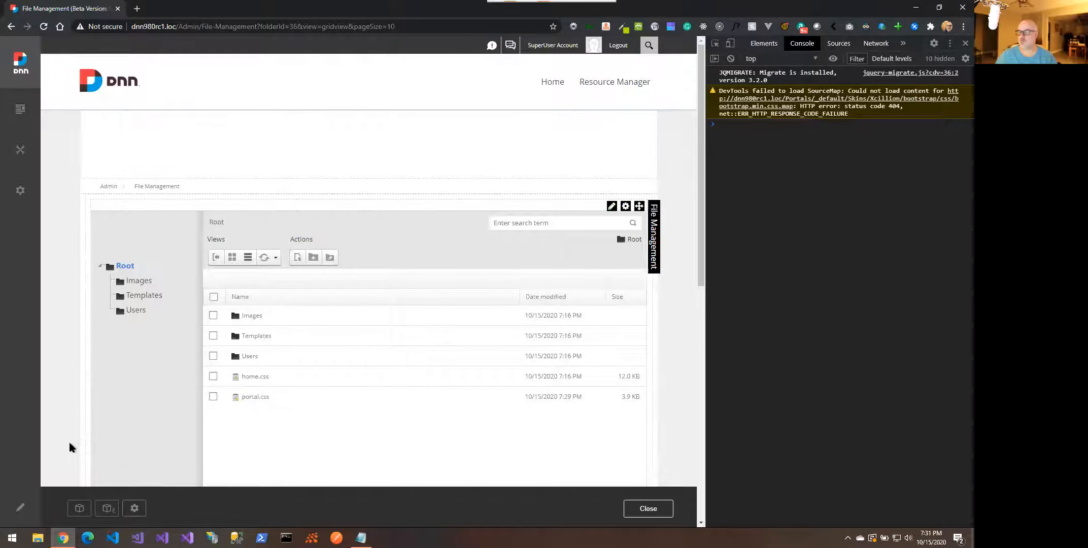
pyautogui.click(80, 510)
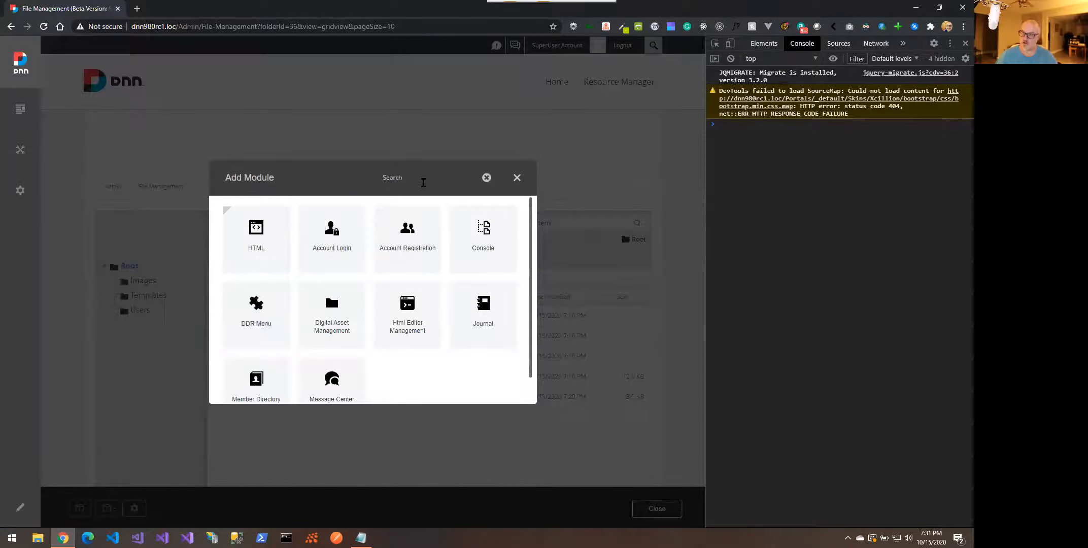
pyautogui.write('reou')
pyautogui.press('BackSpace')
pyautogui.press('BackSpace')
pyautogui.write('sou')
pyautogui.click(258, 242)
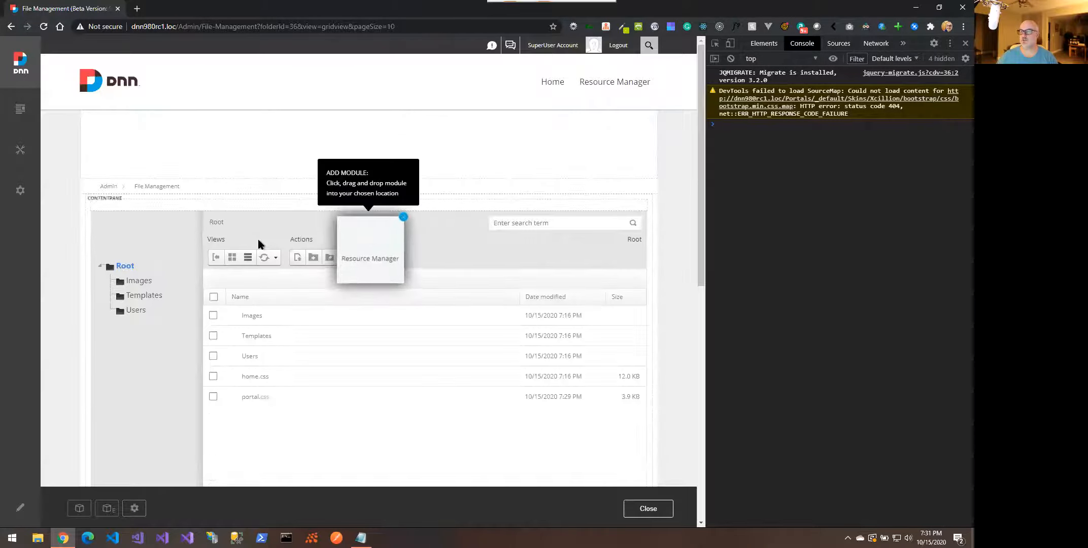
pyautogui.moveTo(380, 239); pyautogui.dragTo(356, 229)
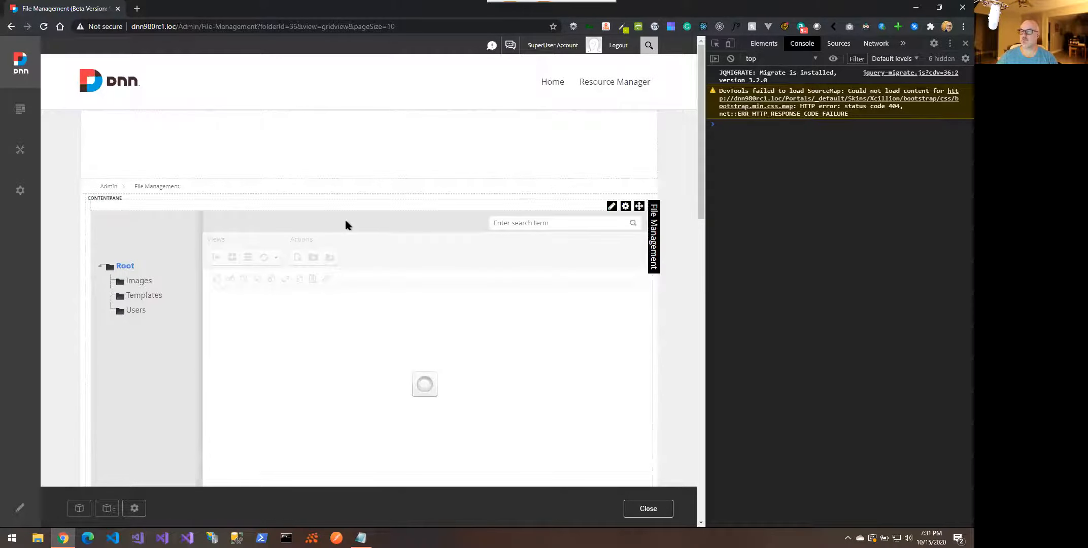
pyautogui.scroll(-1, 346, 225)
pyautogui.scroll(-8, 345, 225)
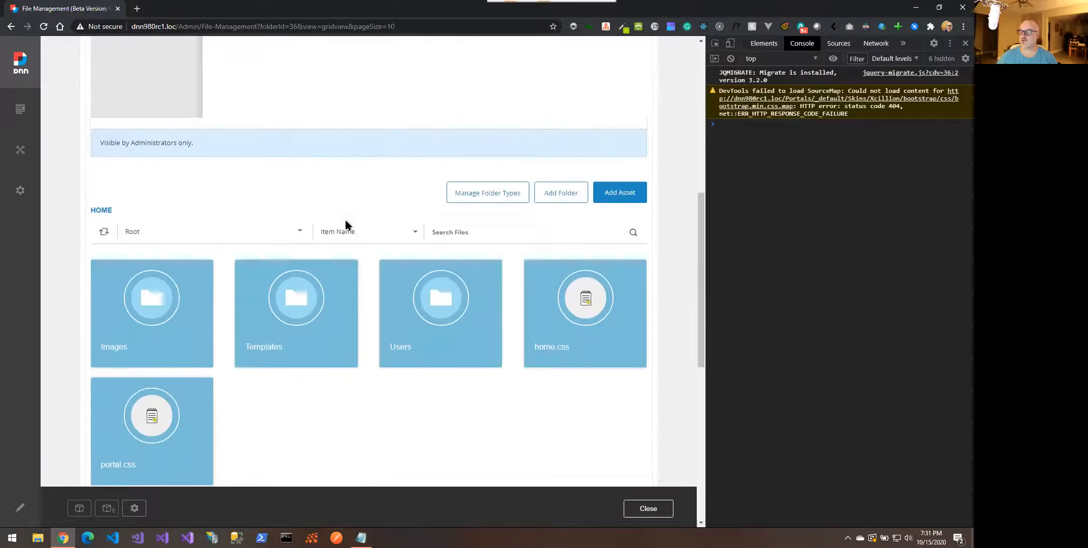
pyautogui.scroll(2, 347, 224)
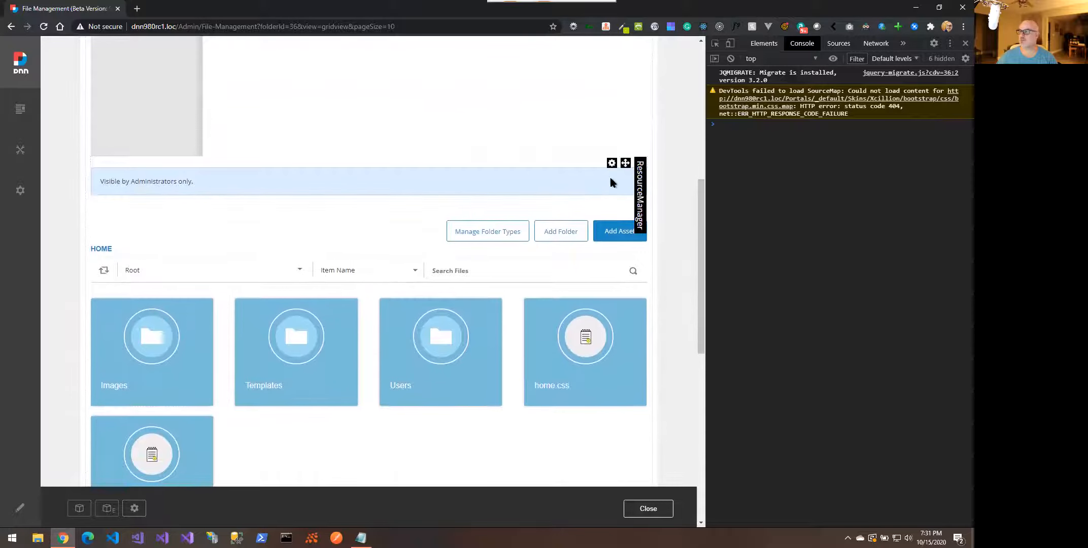
# Move the Resource Manager module to the top of the page
pyautogui.moveTo(625, 163)
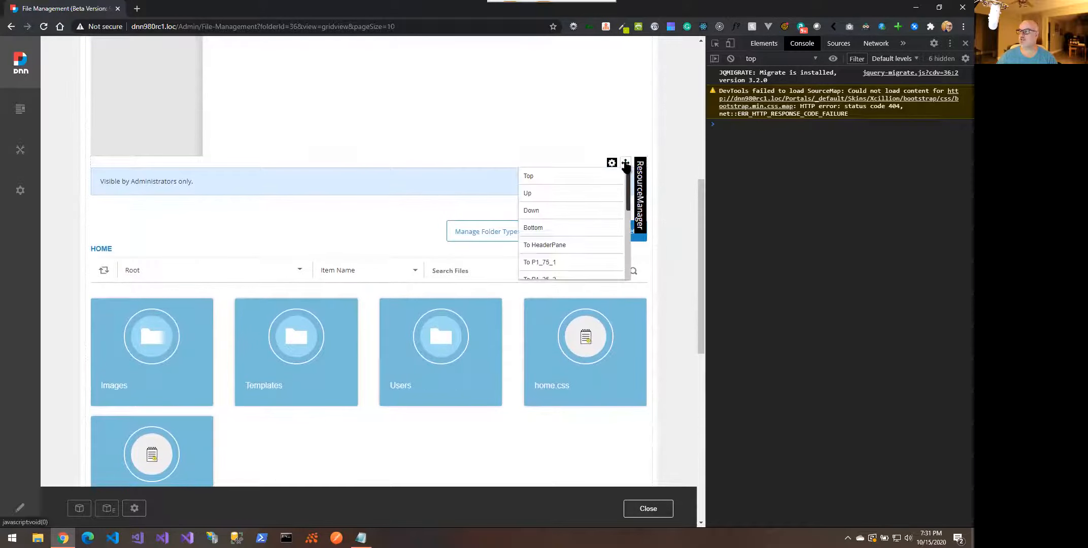
pyautogui.click(559, 177)
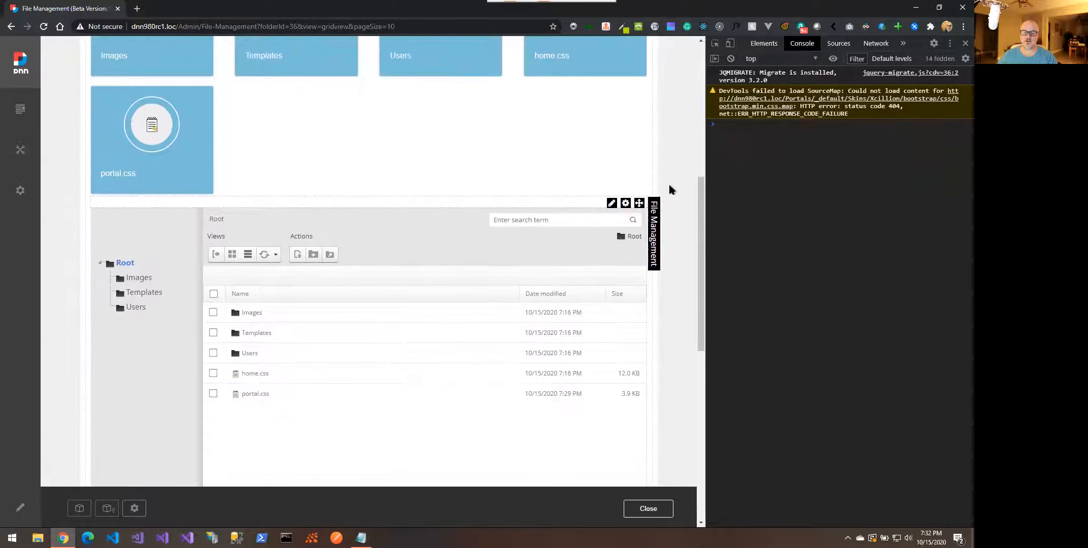
pyautogui.scroll(4, 670, 189)
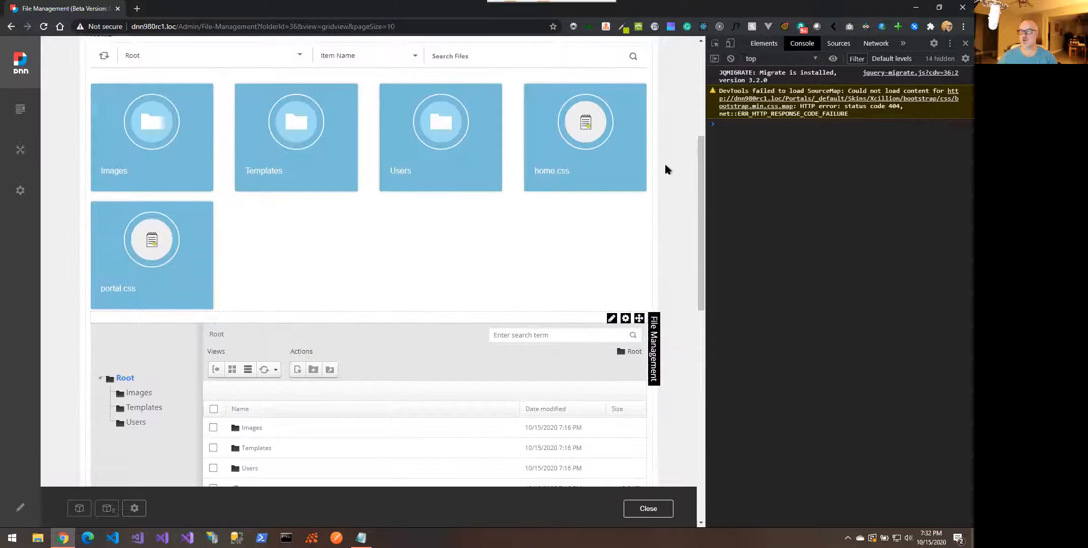
pyautogui.scroll(3, 666, 169)
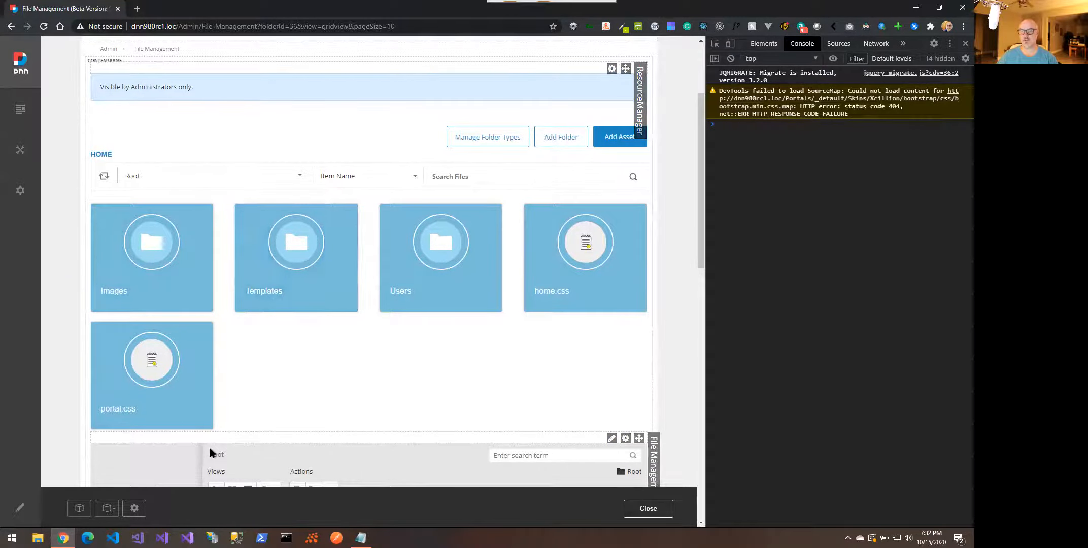
pyautogui.scroll(-1, 208, 446)
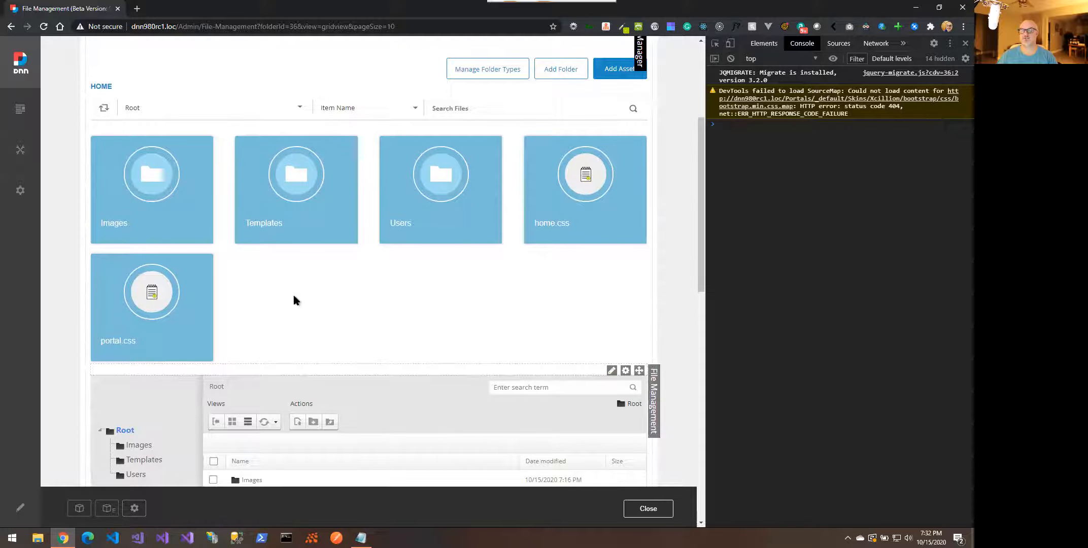
pyautogui.scroll(1, 293, 300)
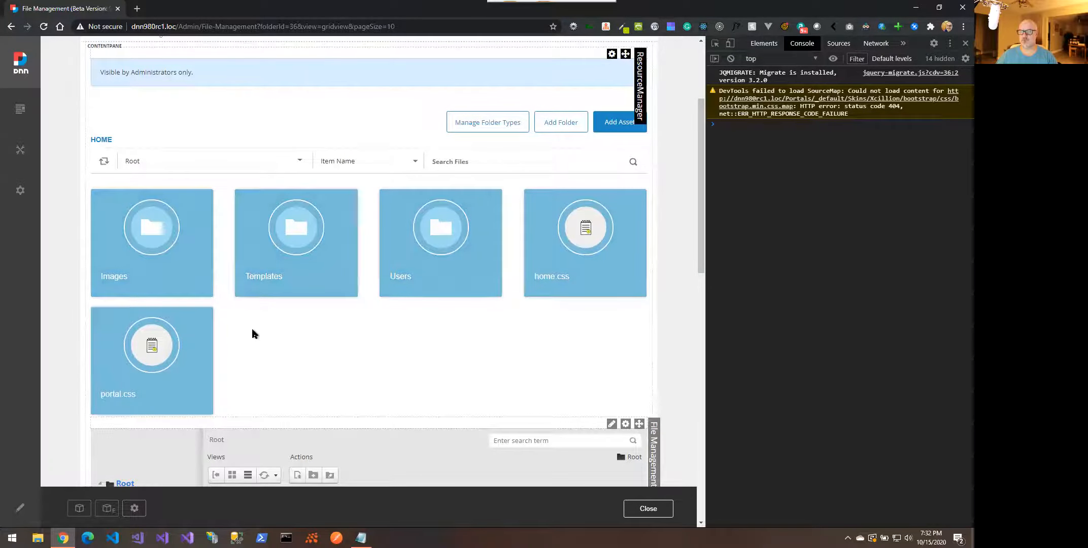
# Test the Search Files box with 'hom', 'tes' and 'tempate', clearing each query
pyautogui.moveTo(107, 355)
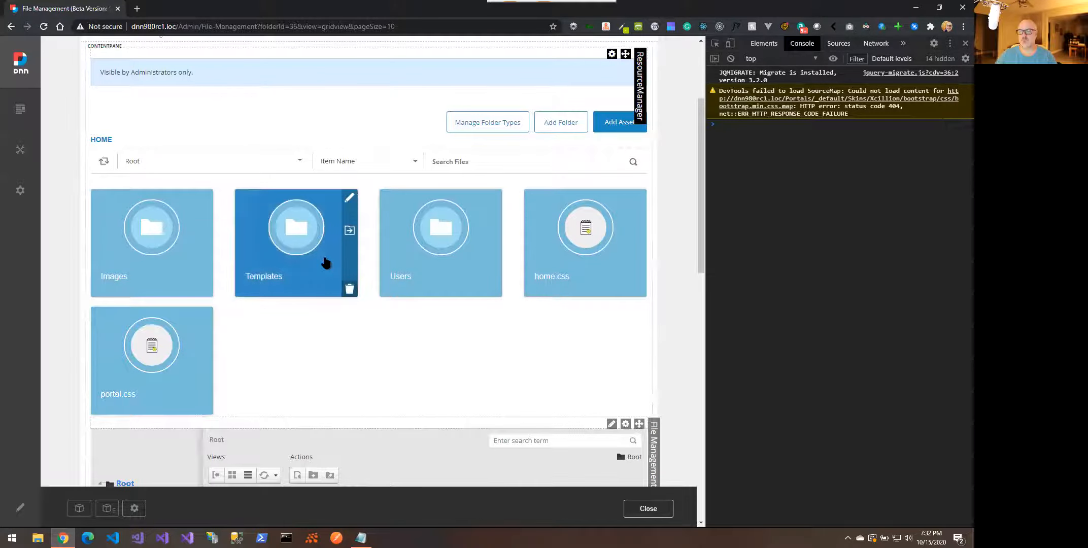
pyautogui.moveTo(153, 267)
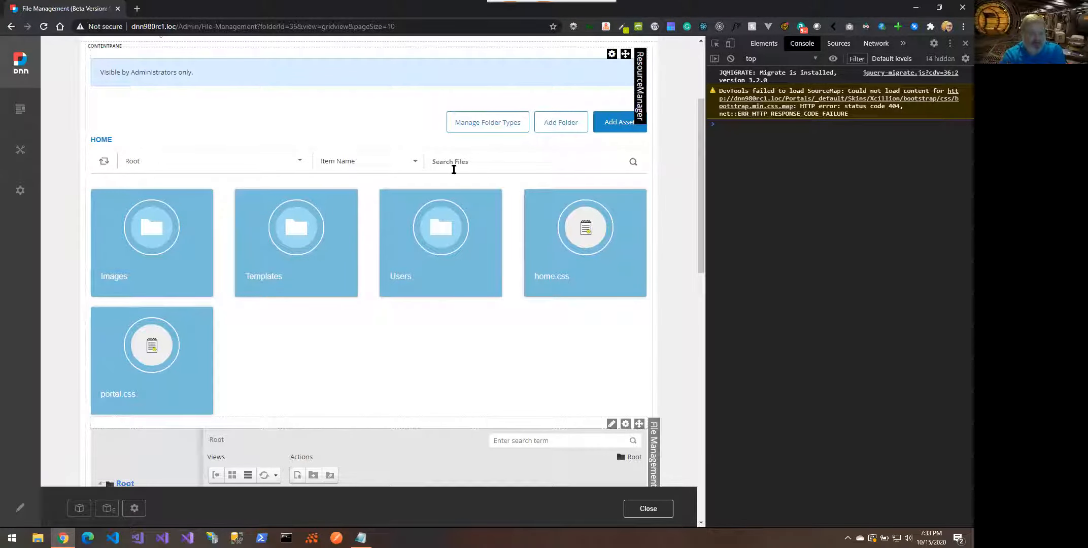
pyautogui.click(474, 163)
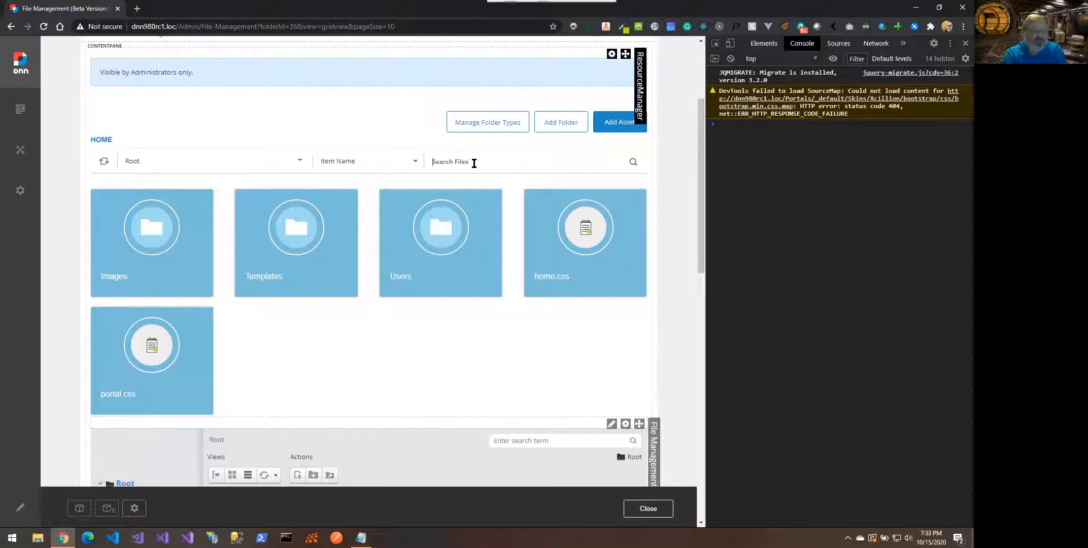
pyautogui.write('hom')
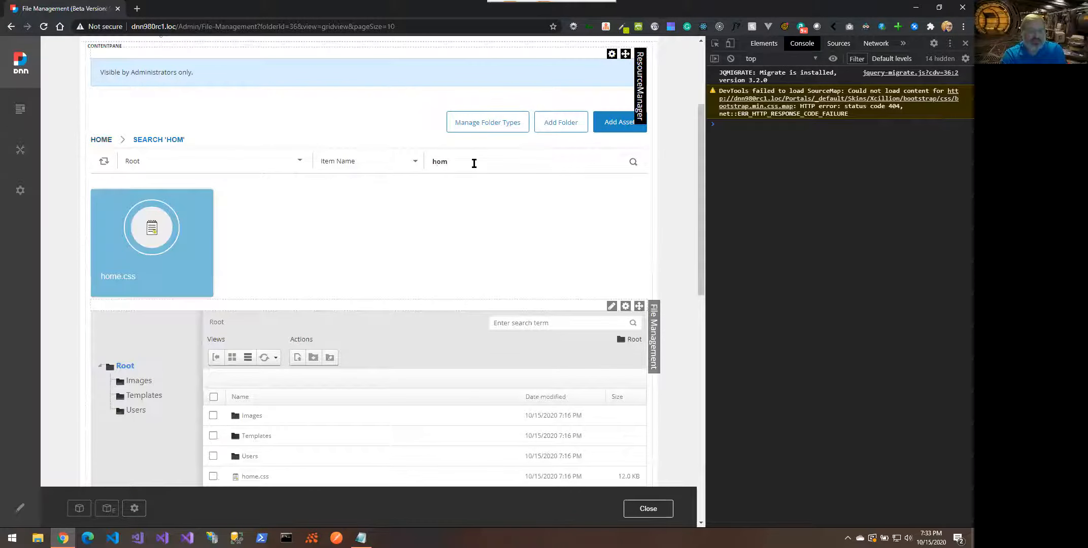
pyautogui.press('BackSpace')
pyautogui.press('BackSpace')
pyautogui.press('BackSpace')
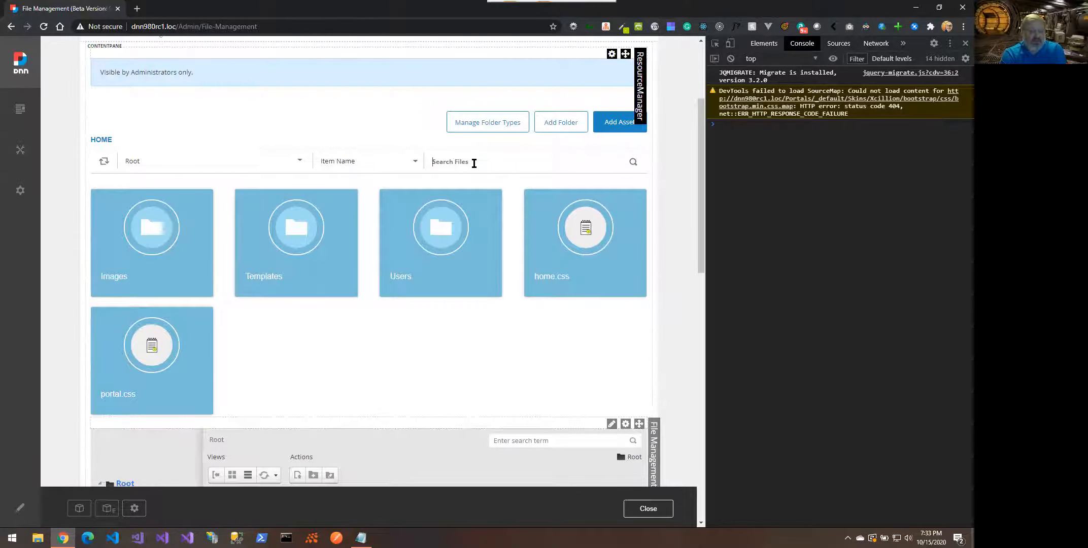
pyautogui.write('tes')
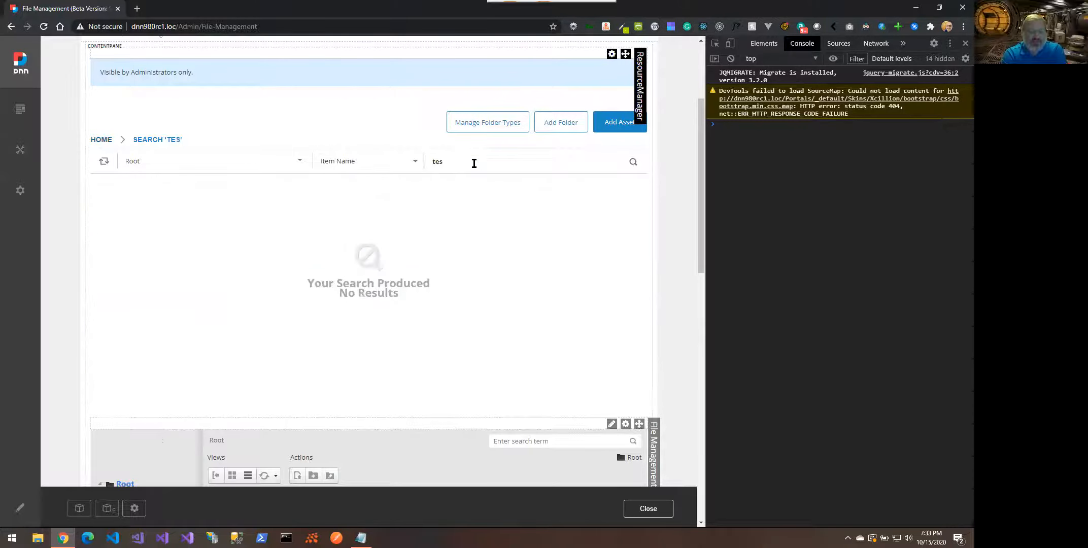
pyautogui.press('BackSpace')
pyautogui.press('BackSpace')
pyautogui.press('BackSpace')
pyautogui.write('temp')
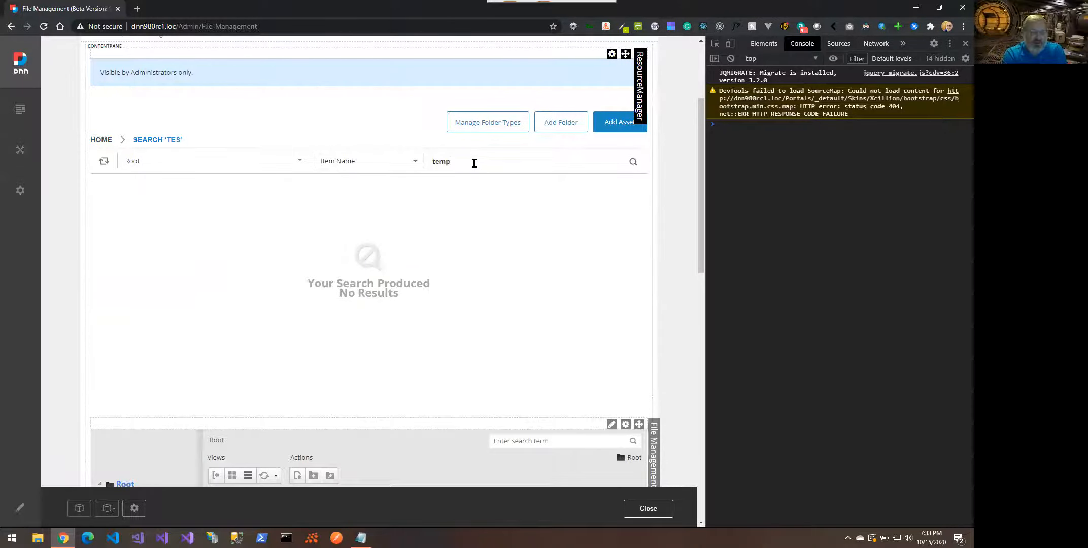
pyautogui.write('ate')
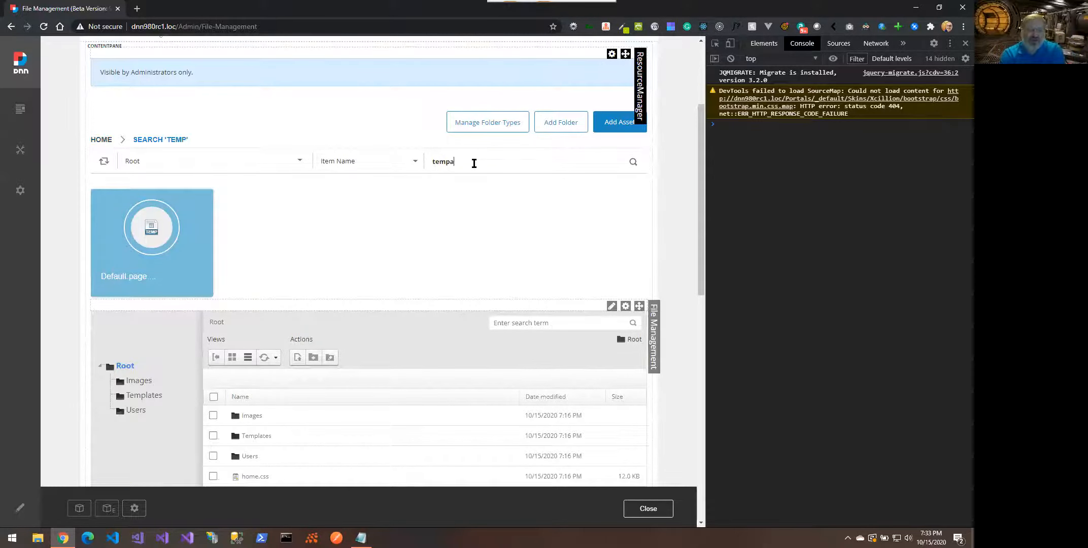
pyautogui.press('BackSpace')
pyautogui.press('BackSpace')
pyautogui.press('BackSpace')
pyautogui.press('BackSpace')
pyautogui.press('BackSpace')
pyautogui.press('BackSpace')
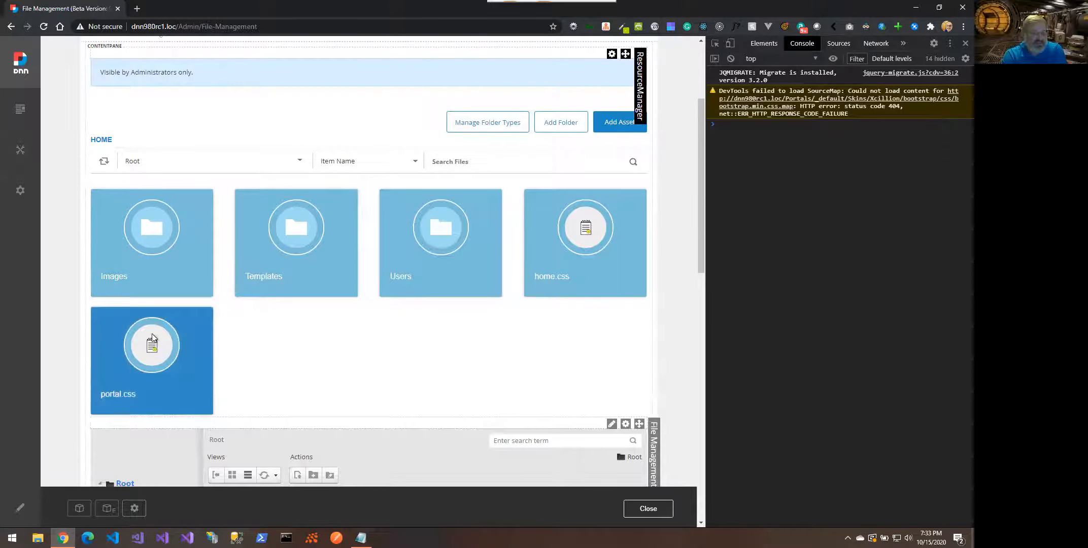
# Open the Images folder, then close edit mode to reload the page
pyautogui.click(151, 255)
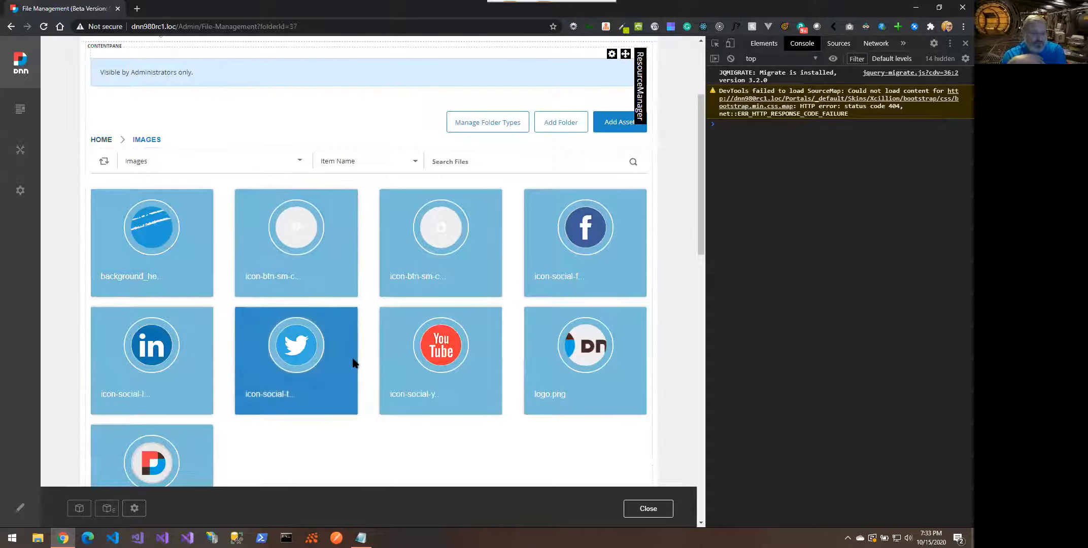
pyautogui.scroll(-1, 354, 363)
pyautogui.scroll(-1, 354, 363)
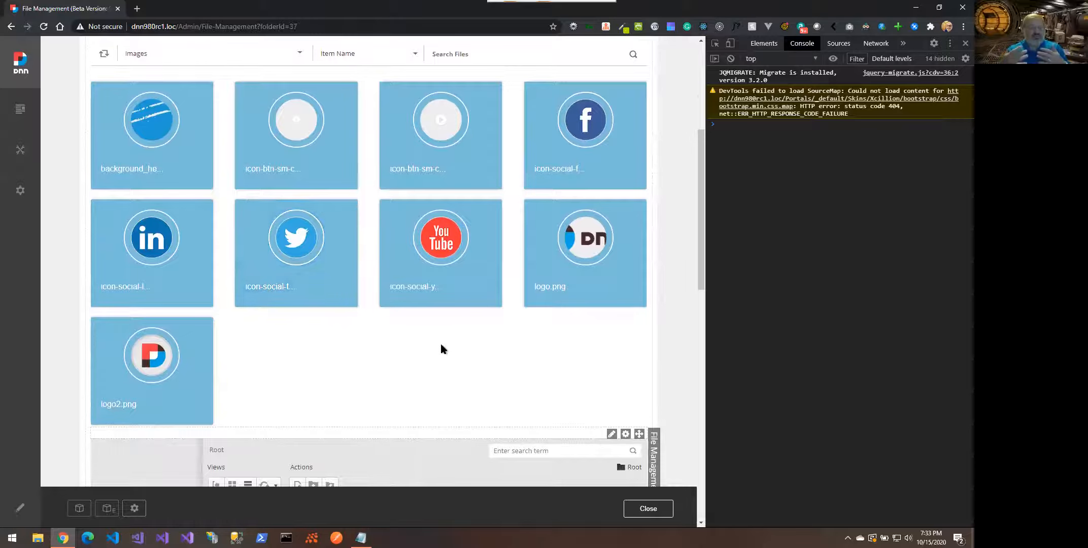
pyautogui.scroll(2, 441, 345)
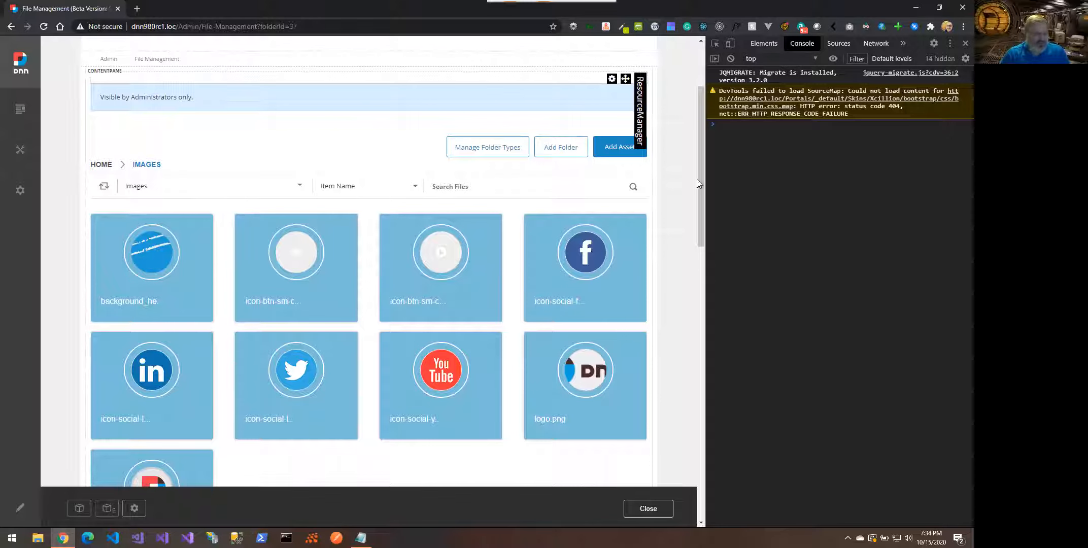
pyautogui.click(655, 510)
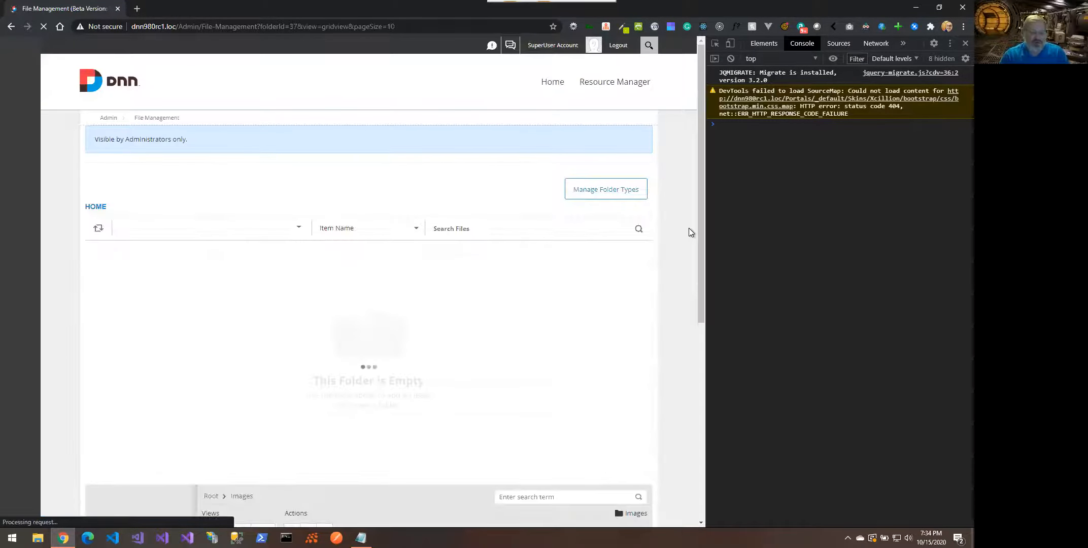
# After the reload, go back to Root via the HOME breadcrumb
pyautogui.scroll(-2, 689, 228)
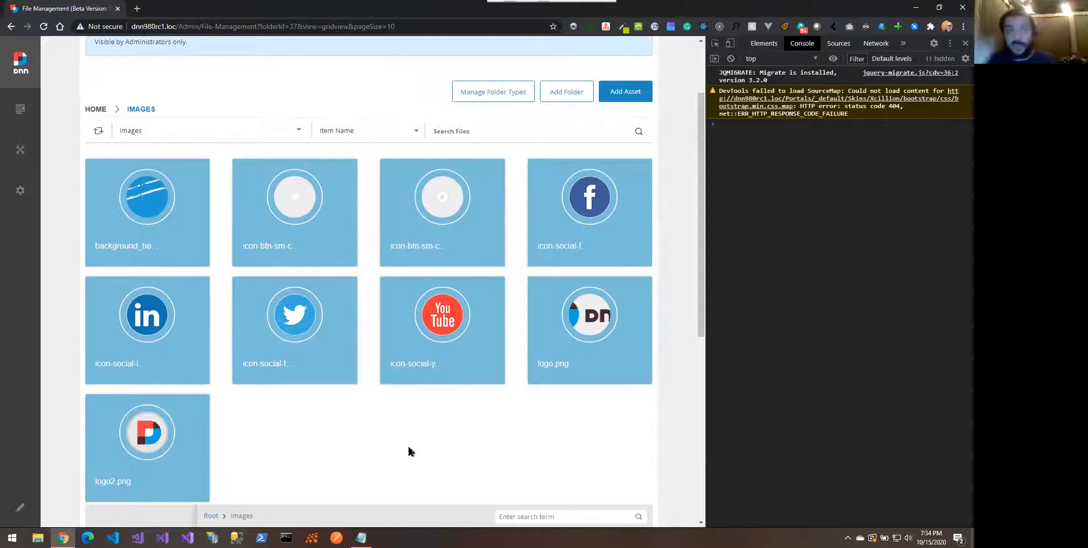
pyautogui.scroll(-1, 409, 448)
pyautogui.scroll(1, 407, 444)
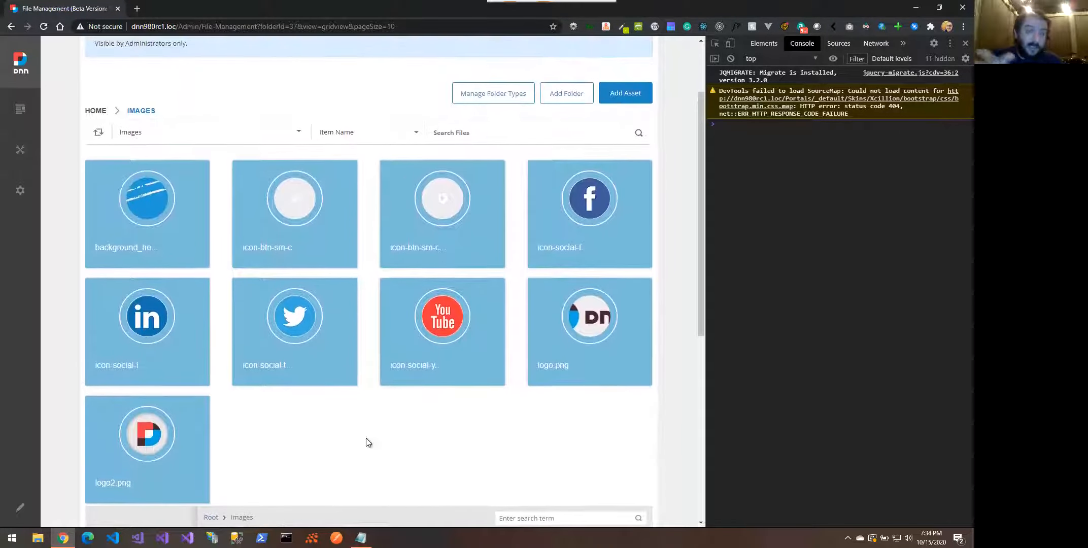
pyautogui.moveTo(443, 210)
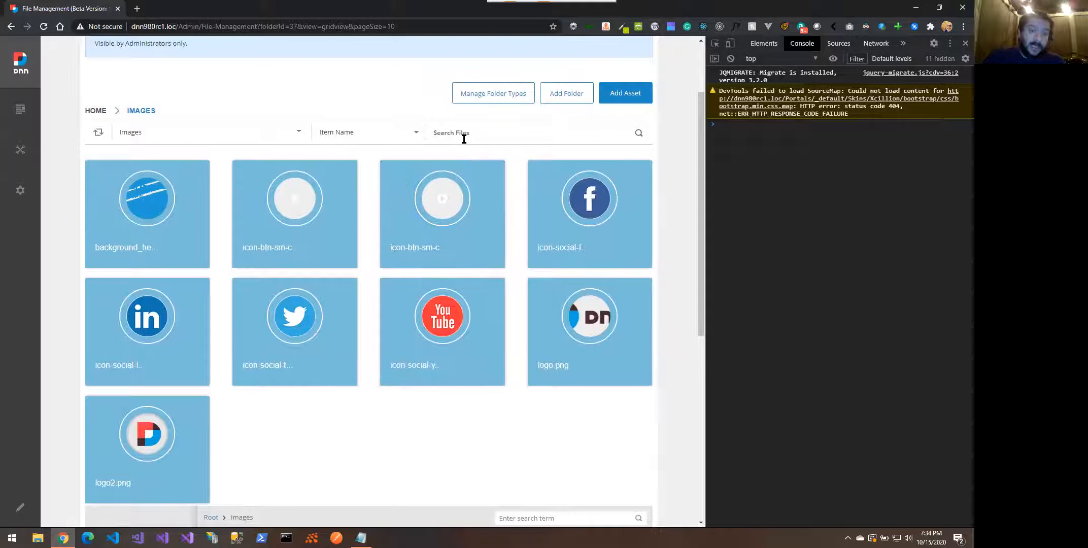
pyautogui.click(90, 110)
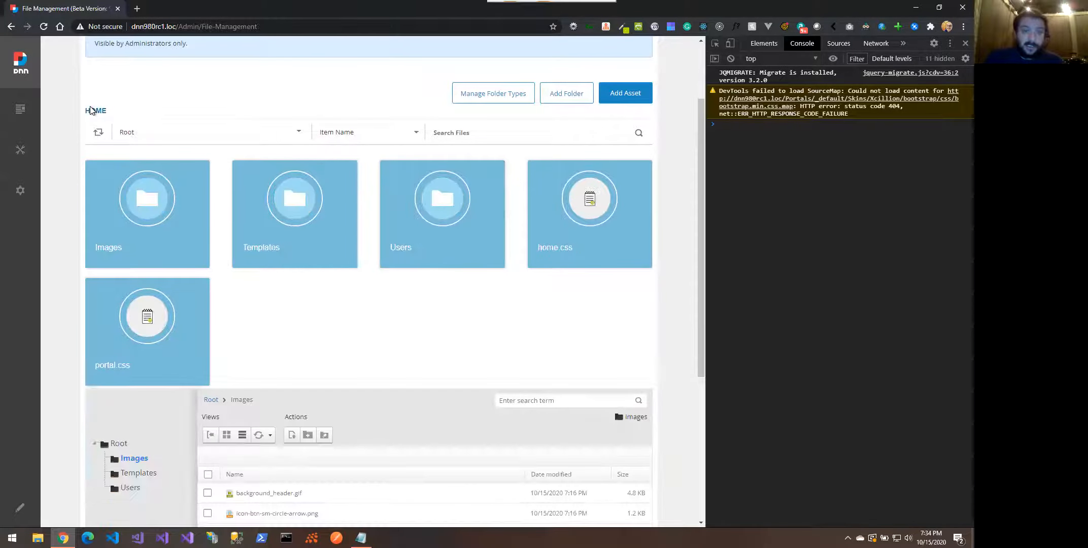
# Copy portal.css's URL from its details, cancel, and open the Images folder
pyautogui.moveTo(161, 336)
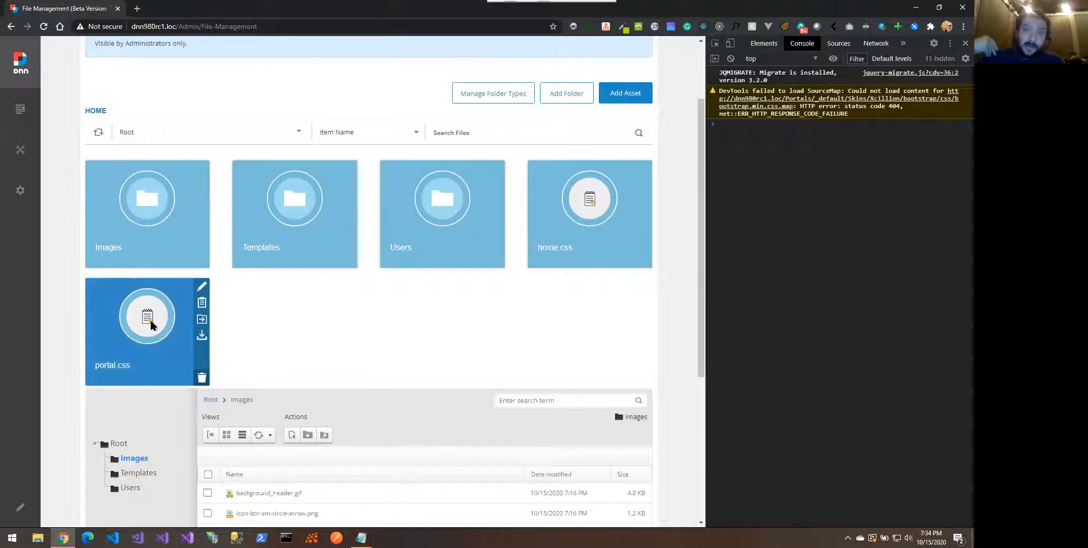
pyautogui.click(202, 288)
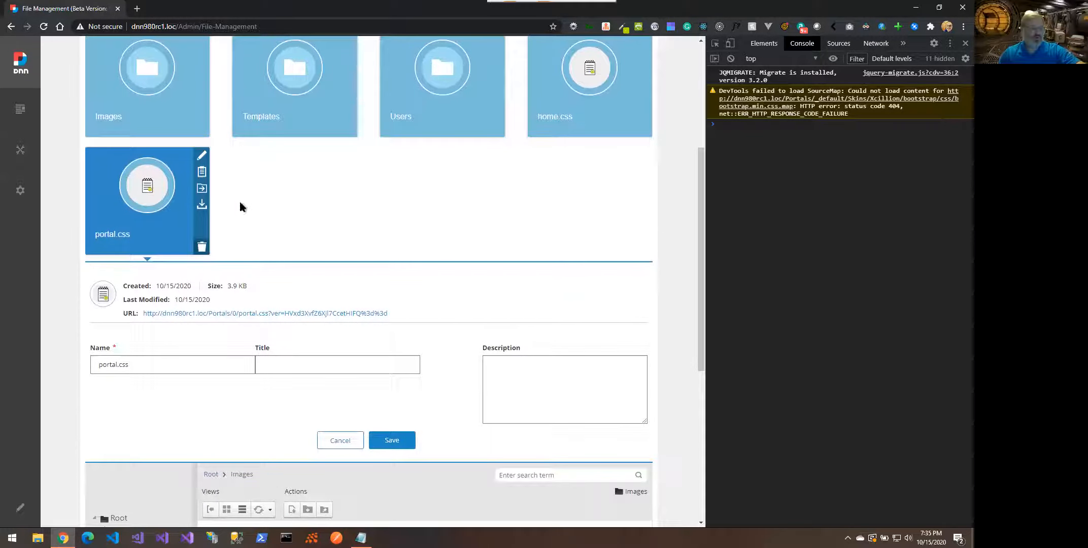
pyautogui.click(205, 176)
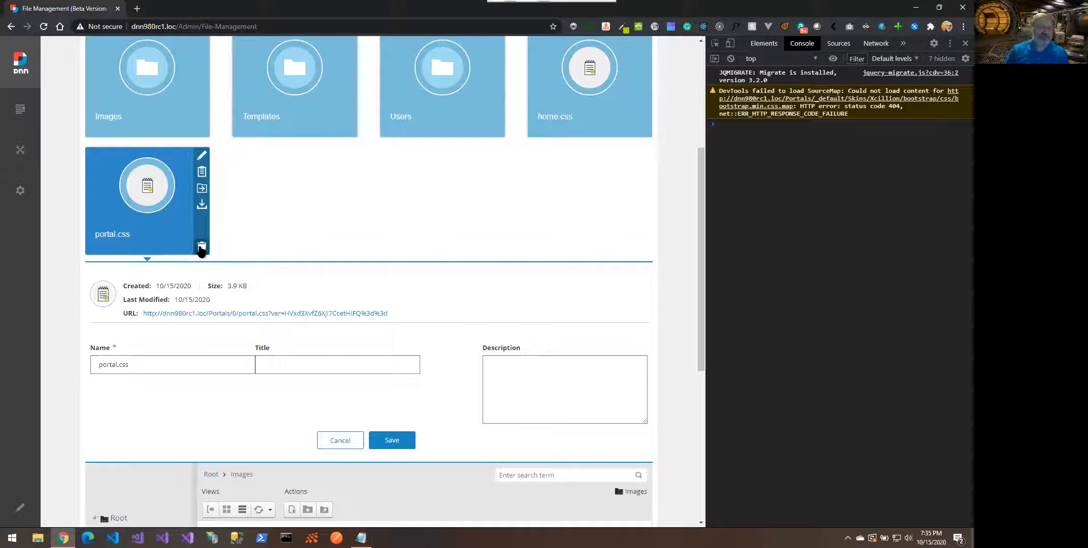
pyautogui.click(339, 440)
pyautogui.scroll(3, 285, 177)
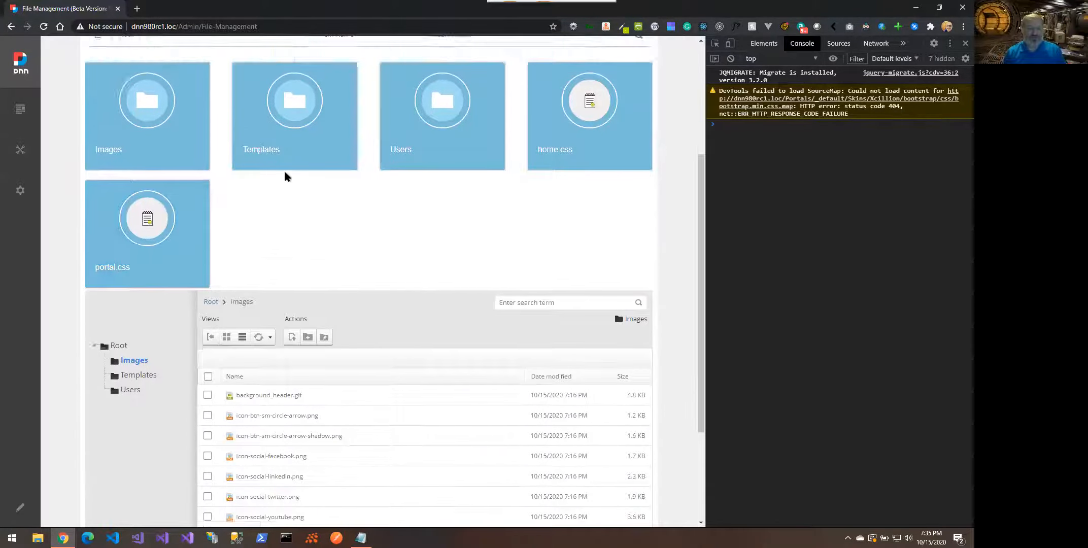
pyautogui.click(151, 202)
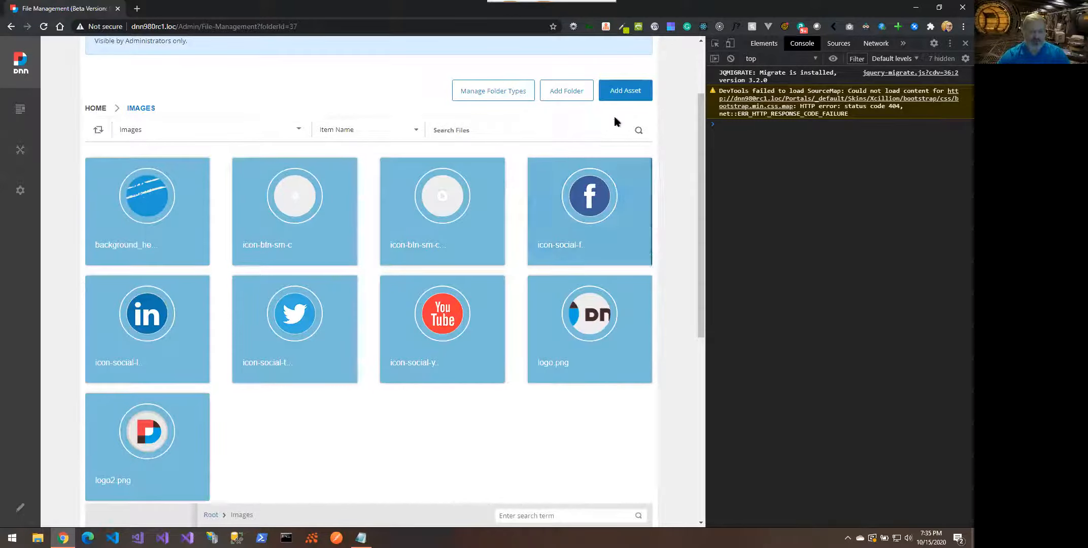
pyautogui.click(630, 92)
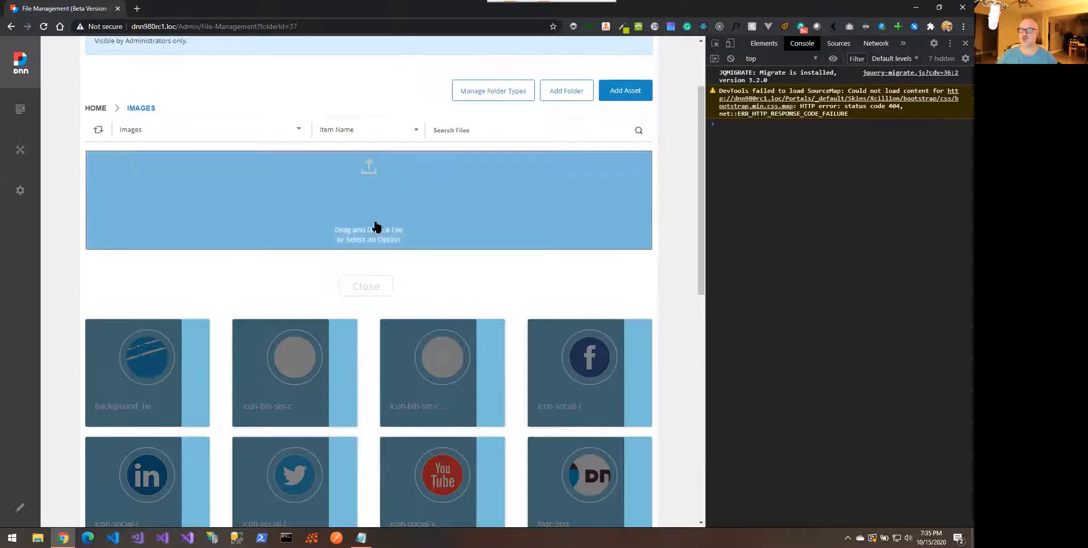
pyautogui.click(372, 288)
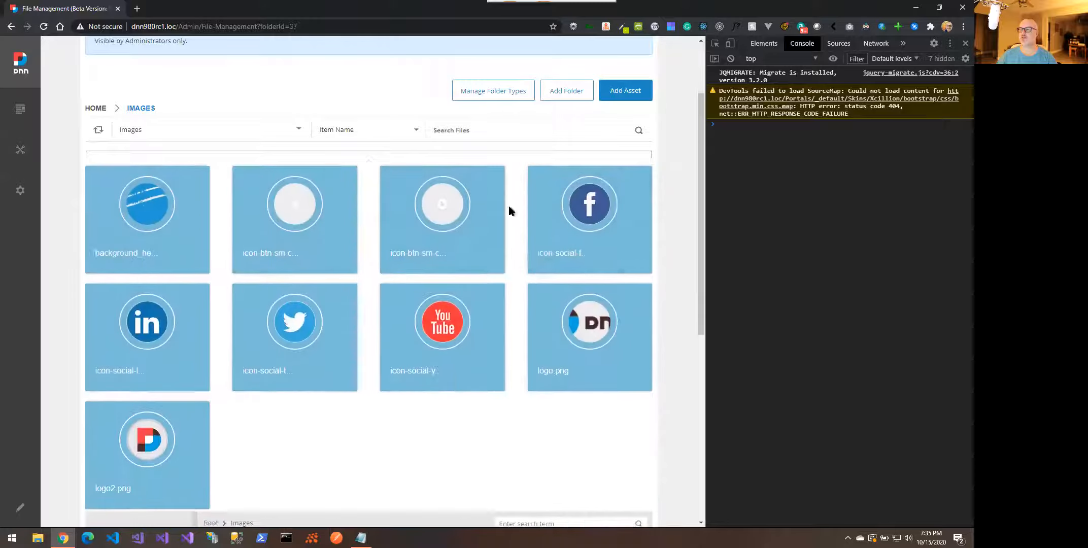
pyautogui.click(577, 90)
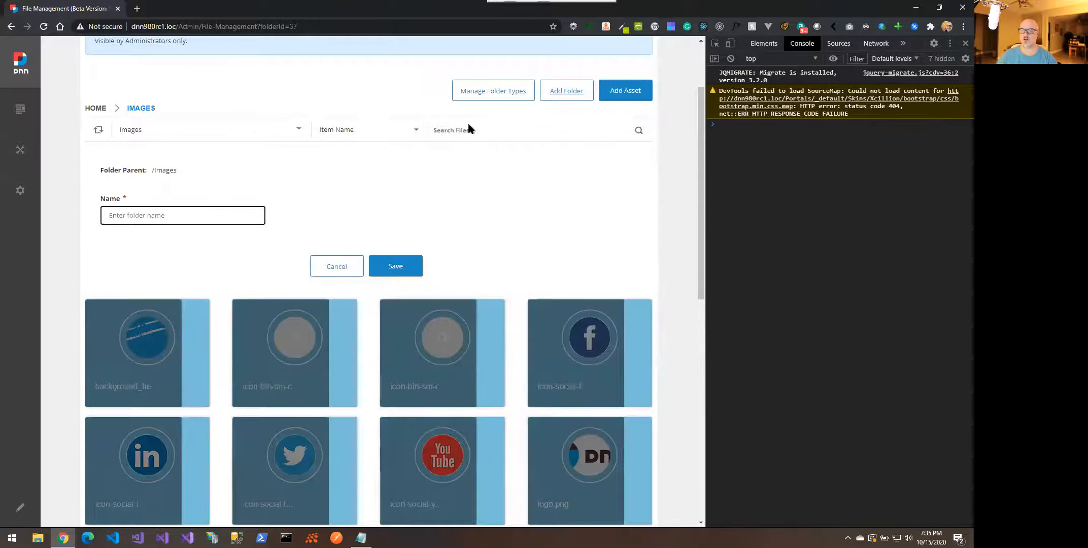
pyautogui.click(150, 218)
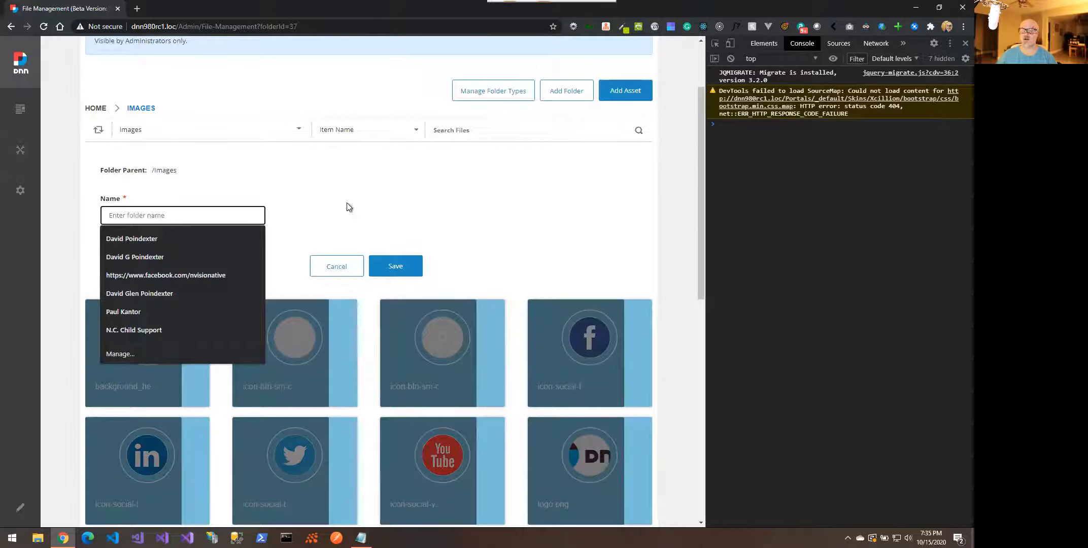
pyautogui.click(360, 199)
pyautogui.click(335, 267)
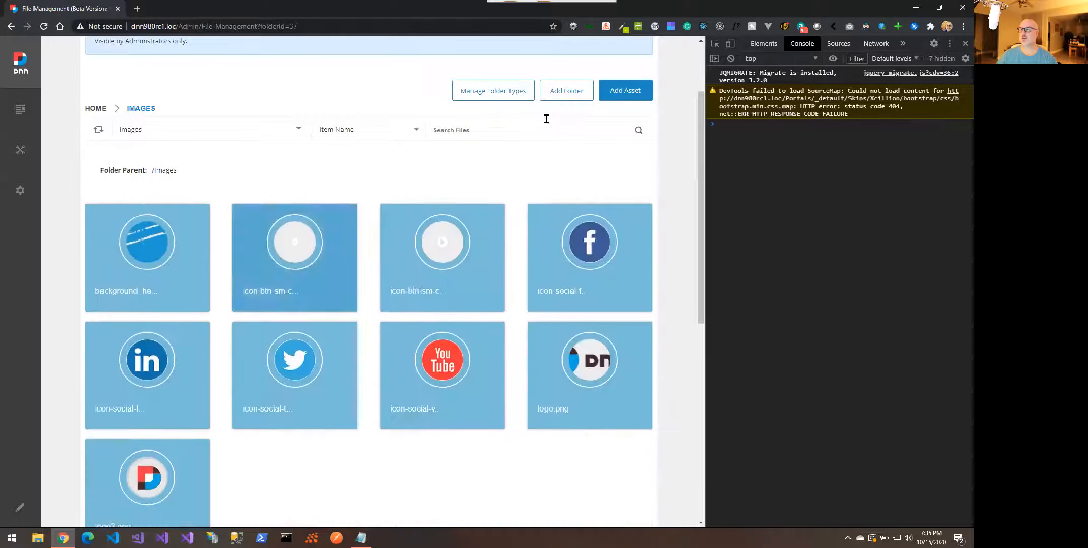
pyautogui.click(506, 94)
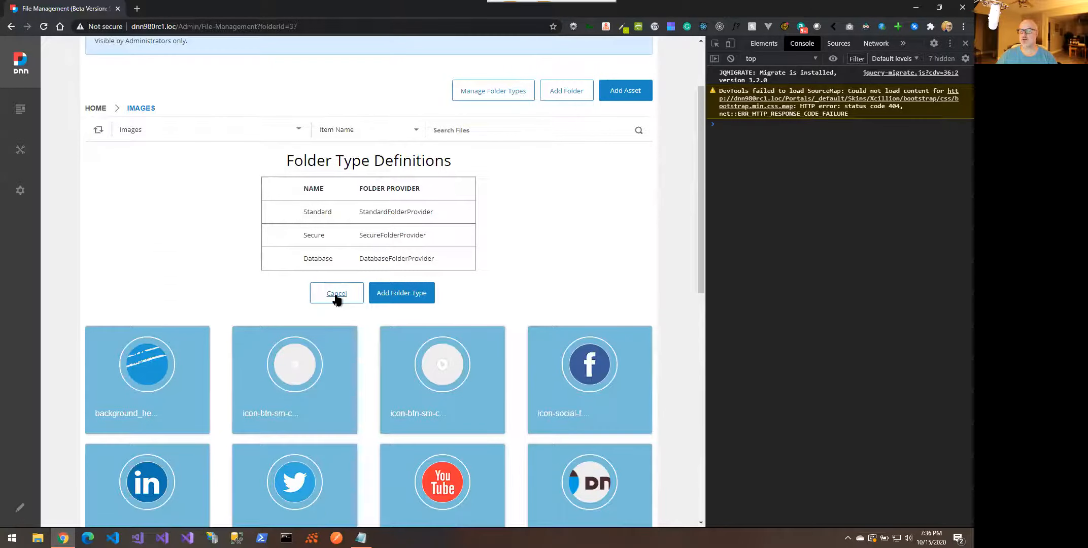
pyautogui.click(336, 295)
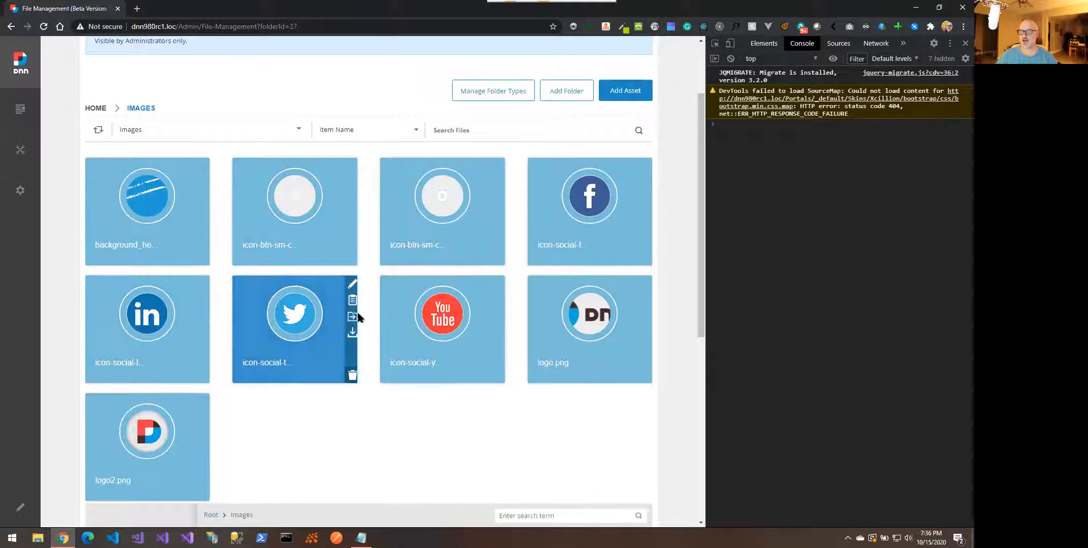
# Move the Twitter icon image to the Site Root
pyautogui.moveTo(349, 319)
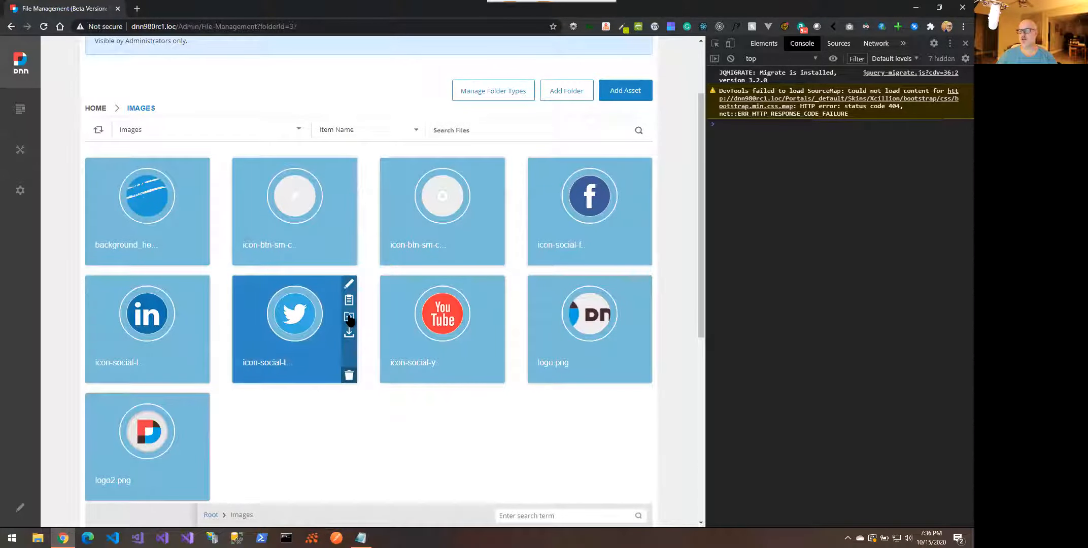
pyautogui.click(349, 318)
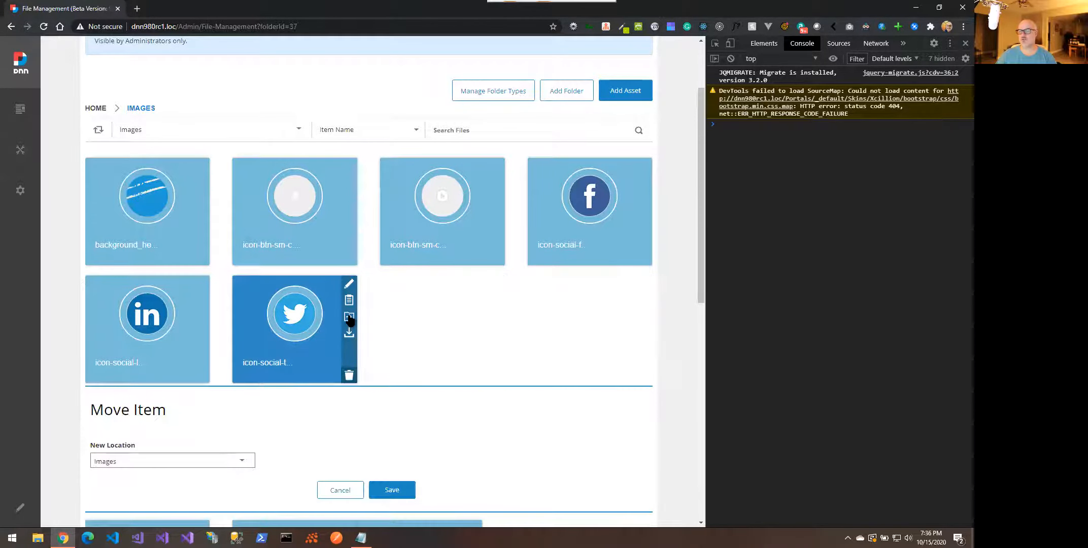
pyautogui.scroll(-2, 349, 318)
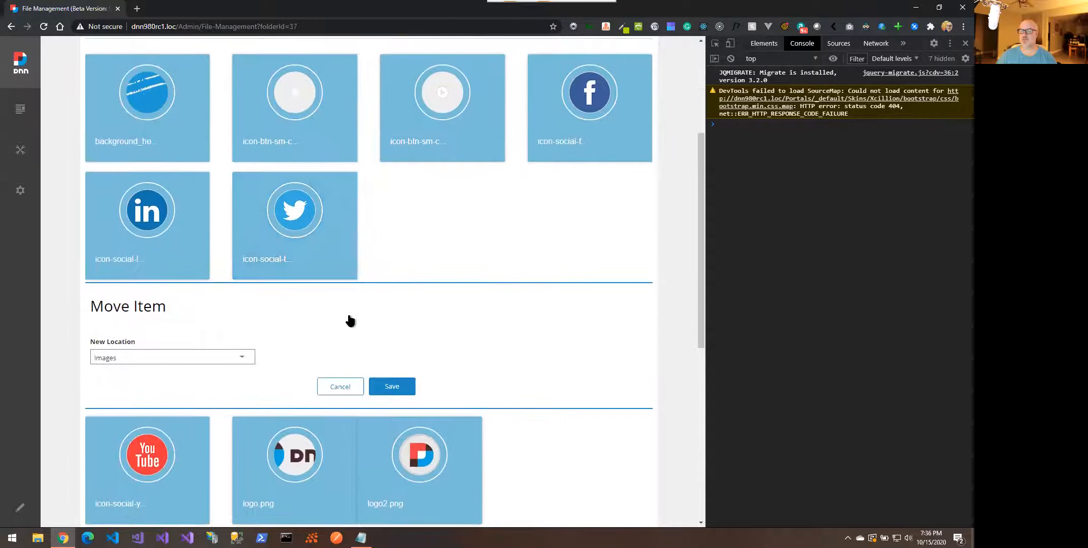
pyautogui.click(168, 358)
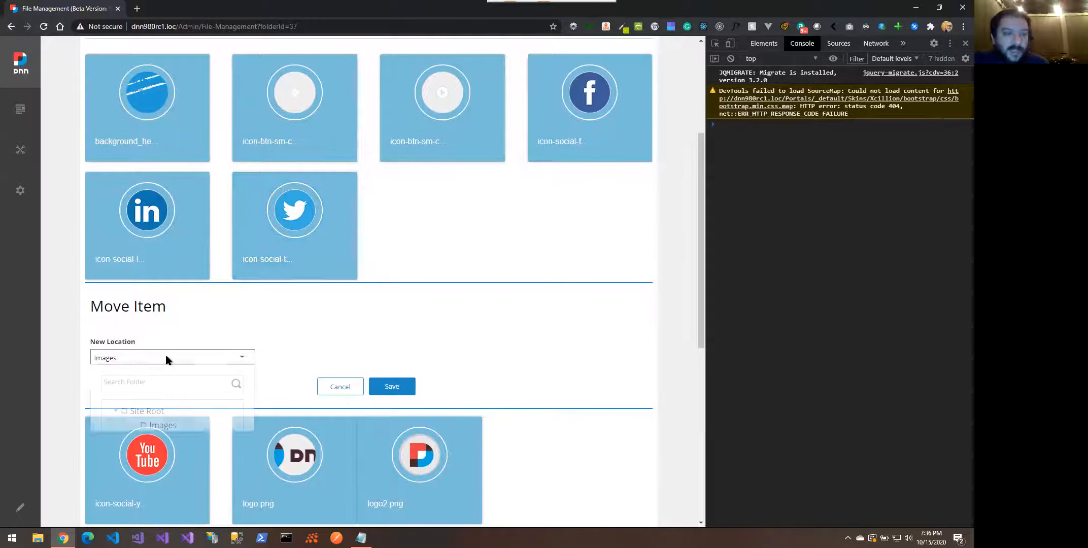
pyautogui.click(150, 412)
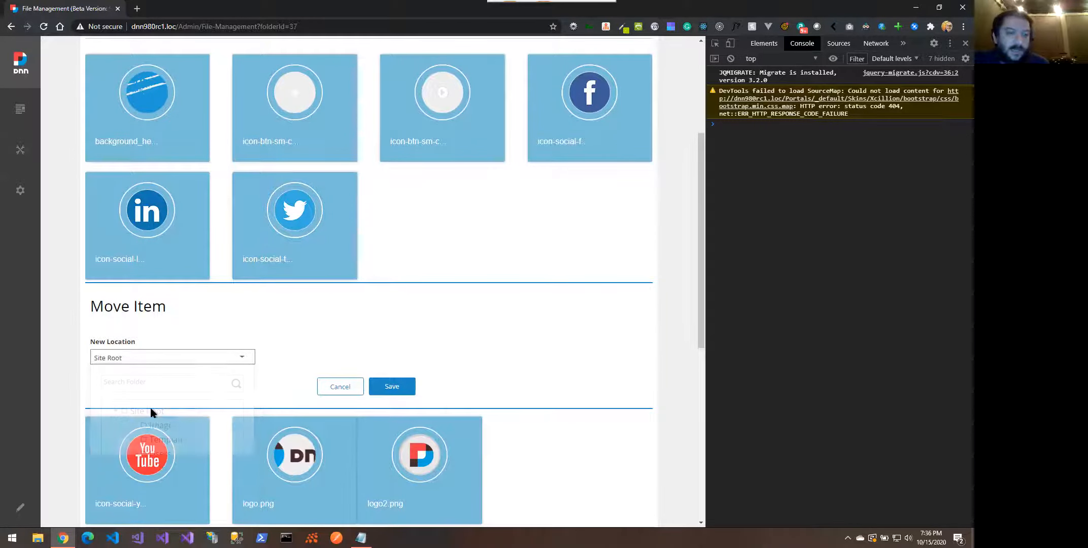
pyautogui.click(387, 388)
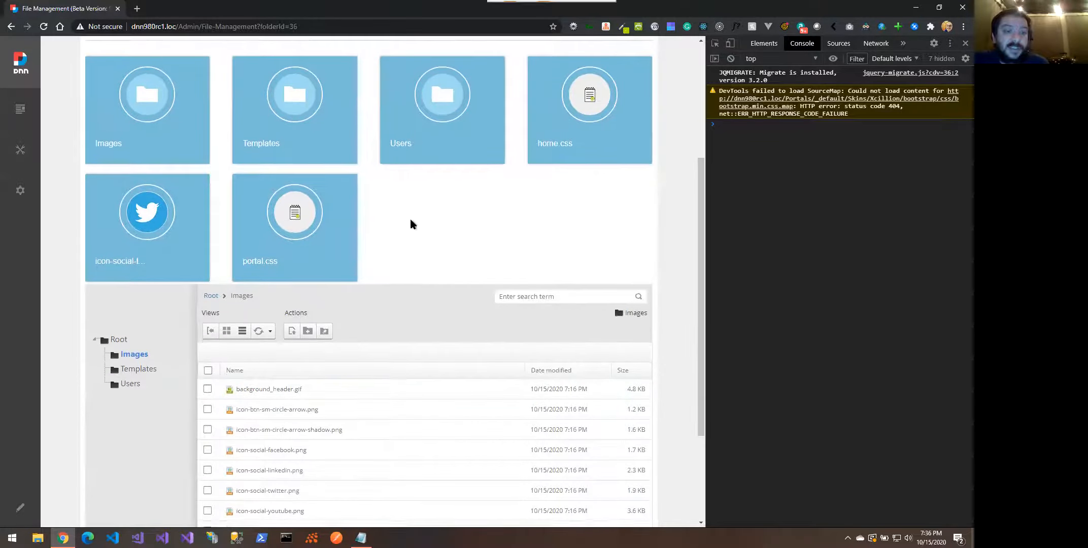
# Move the Twitter icon image back into the Images folder
pyautogui.scroll(3, 409, 217)
pyautogui.moveTo(103, 373)
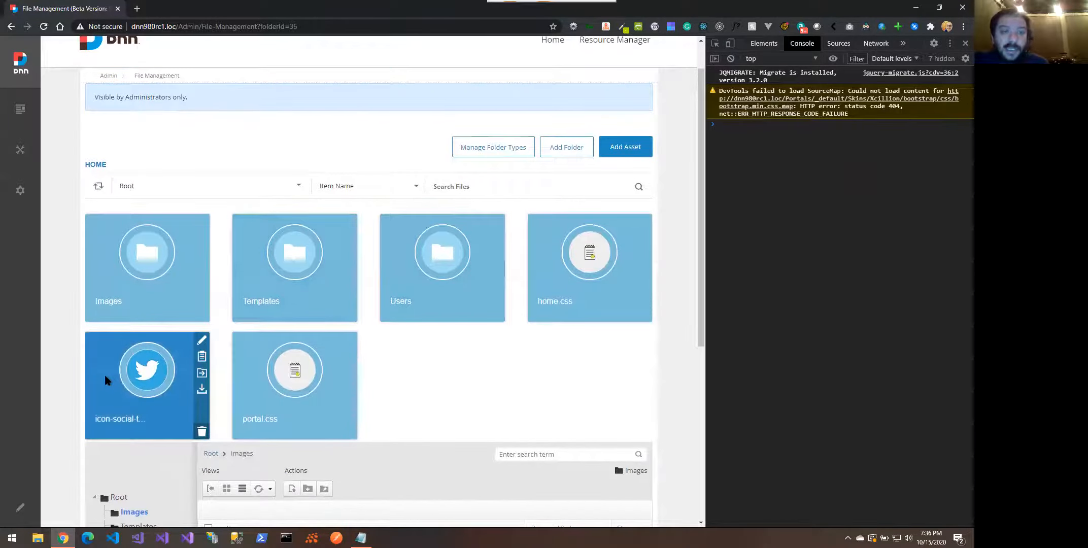
pyautogui.moveTo(146, 356)
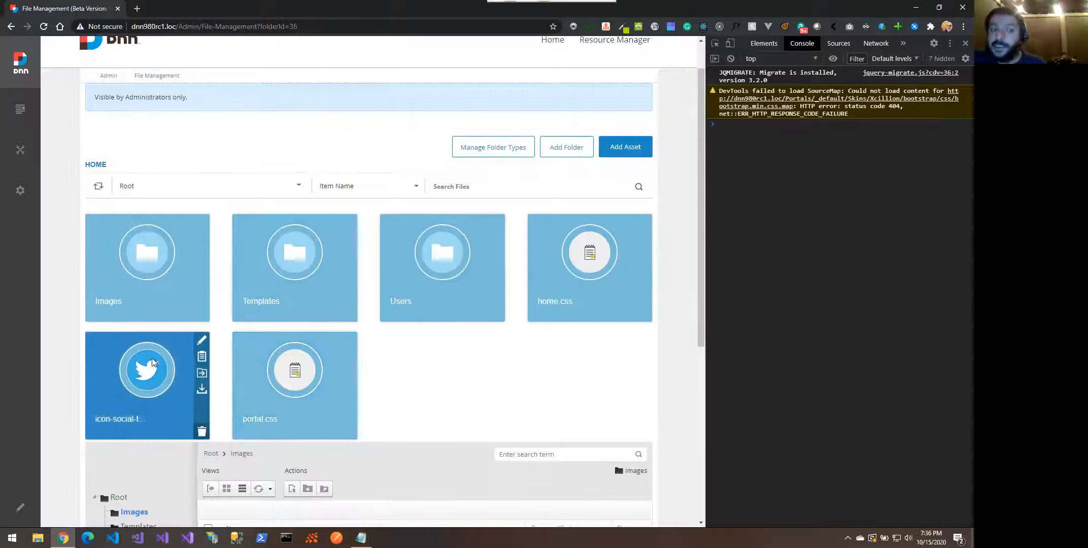
pyautogui.click(202, 373)
pyautogui.scroll(-3, 202, 378)
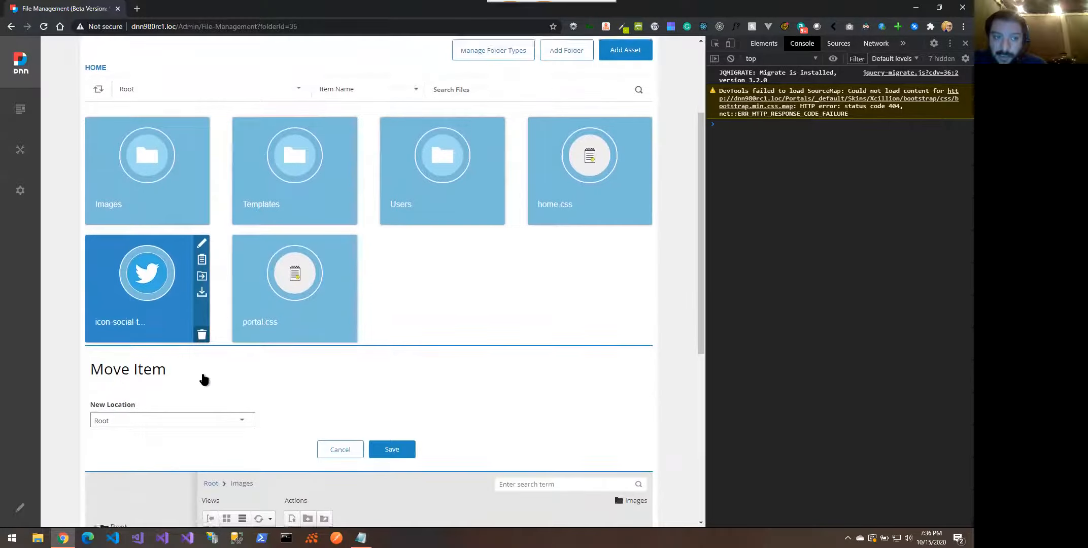
pyautogui.click(189, 369)
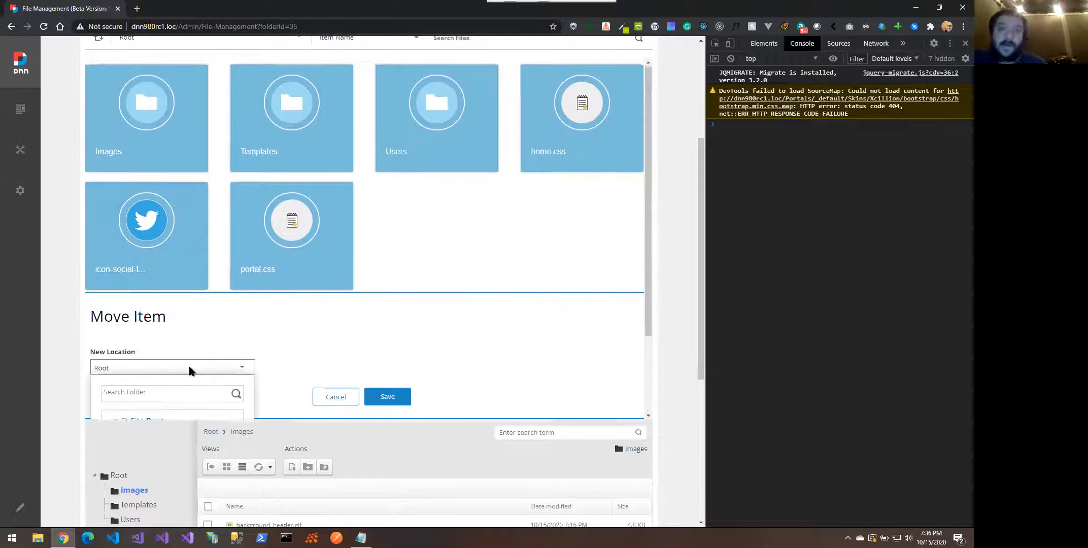
pyautogui.scroll(-2, 203, 350)
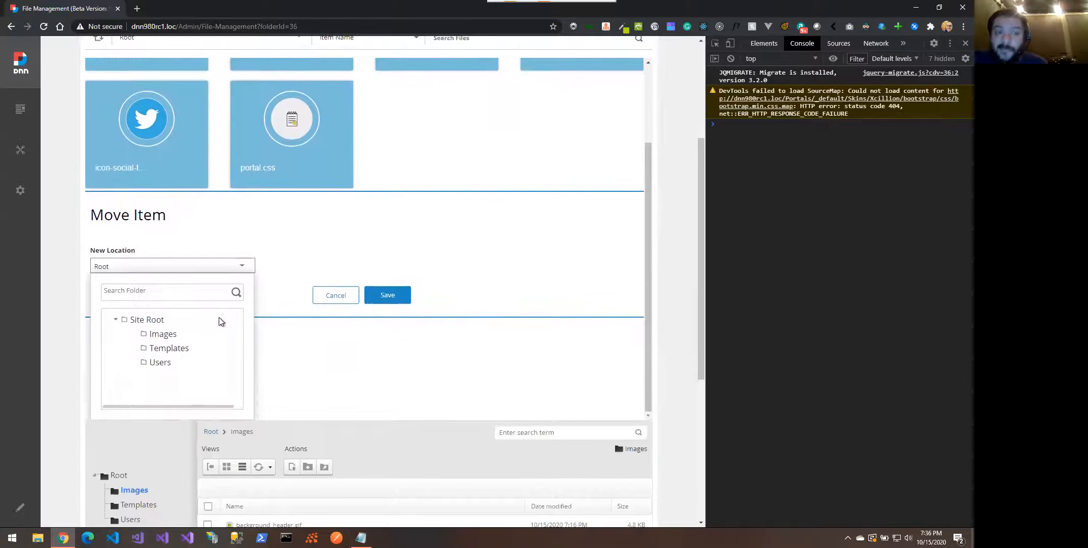
pyautogui.click(167, 336)
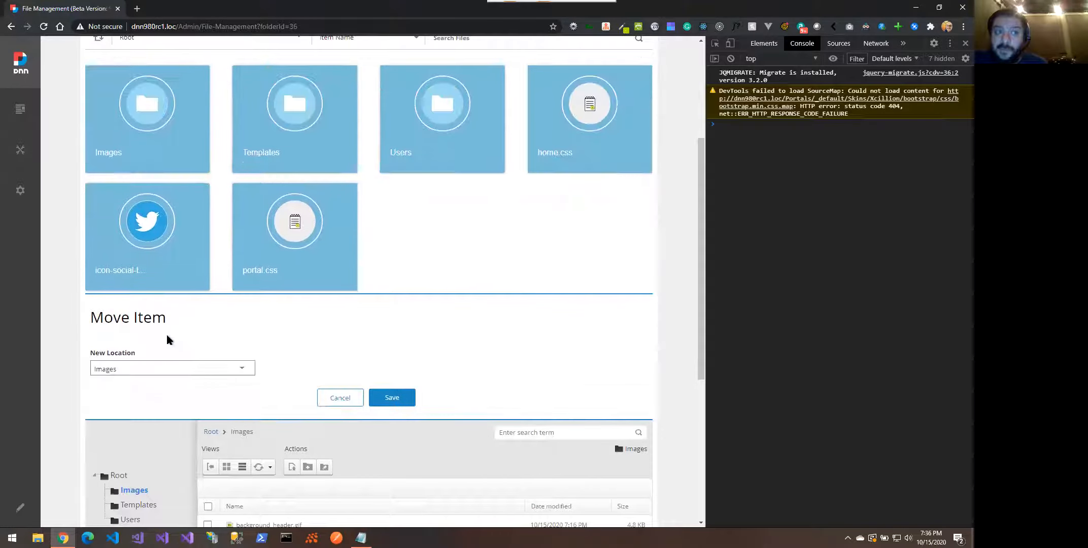
pyautogui.click(392, 399)
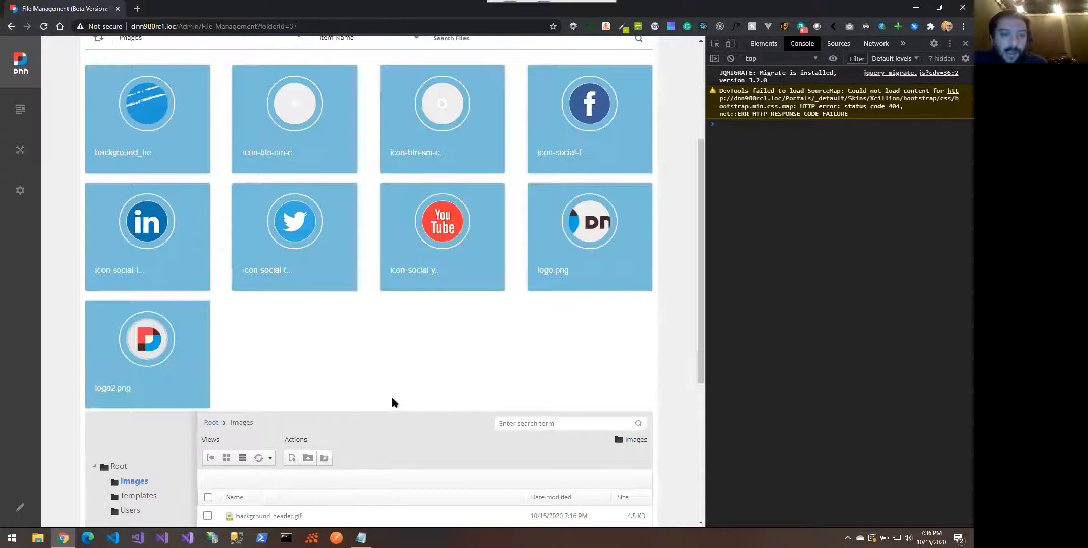
# Switch the folder view to Users, then to the Site Root
pyautogui.scroll(3, 373, 357)
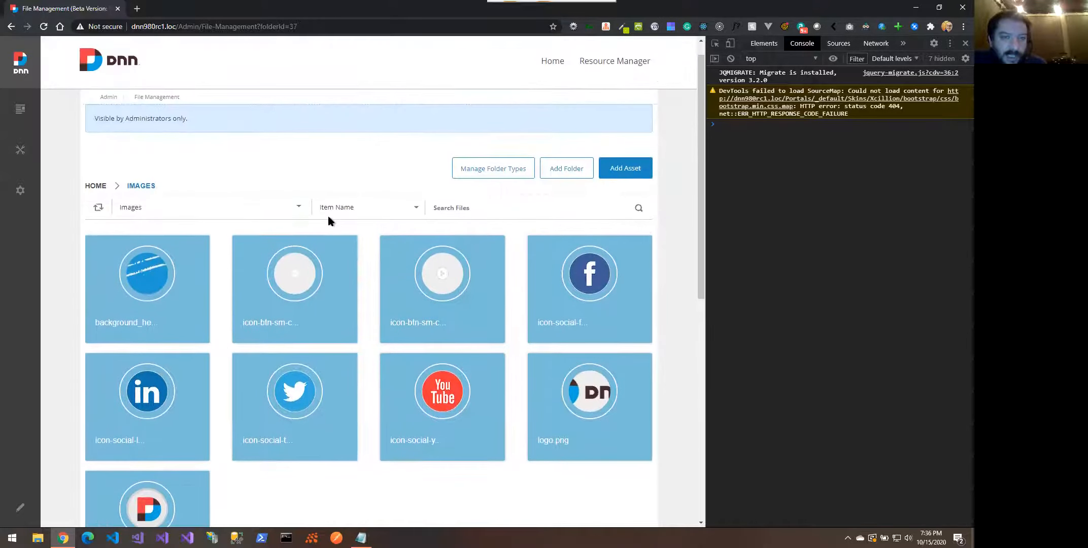
pyautogui.click(269, 207)
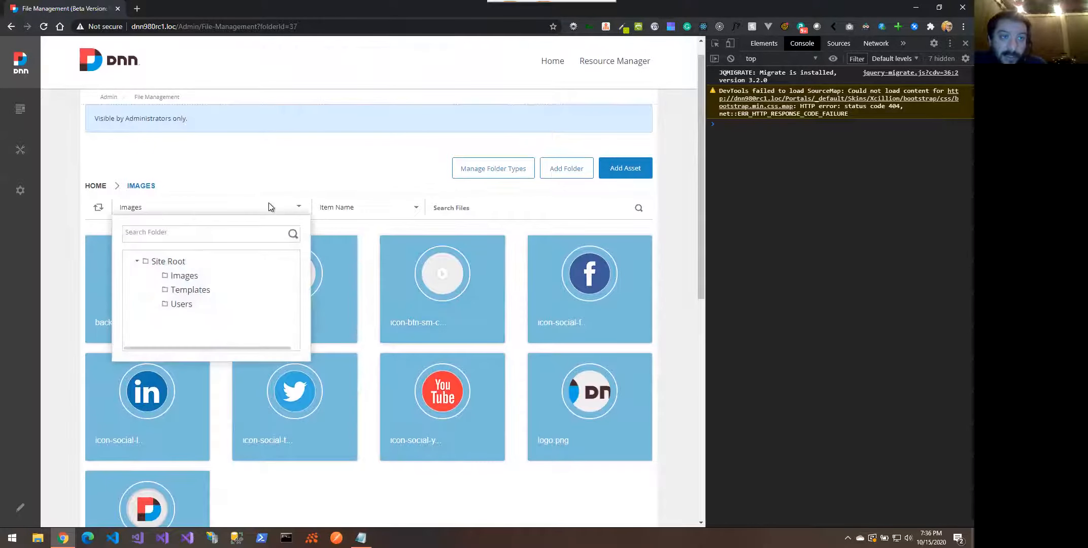
pyautogui.click(174, 305)
pyautogui.click(236, 207)
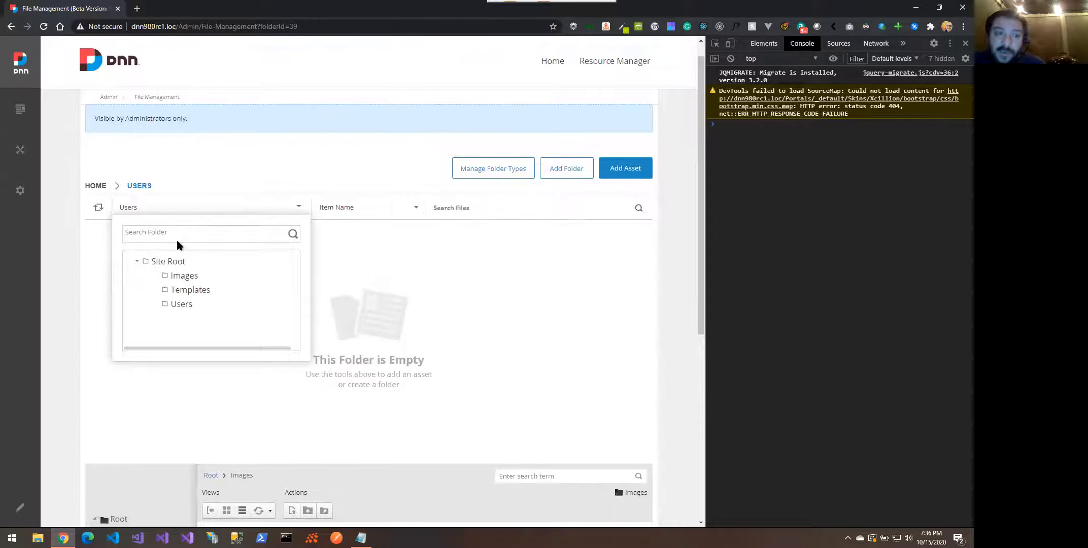
pyautogui.click(168, 262)
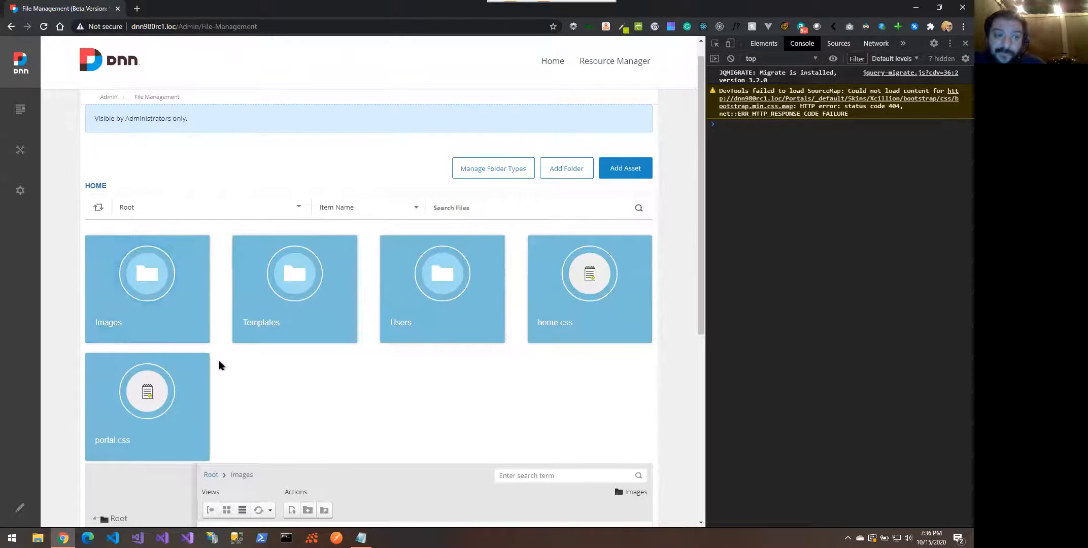
# Reload the file management page and leave edit mode
pyautogui.click(20, 507)
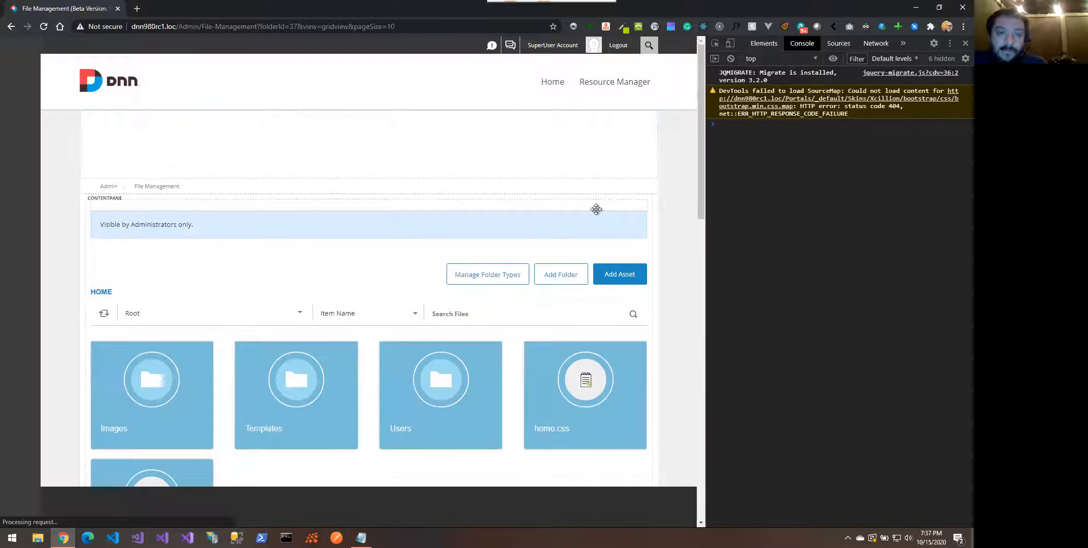
pyautogui.moveTo(612, 209)
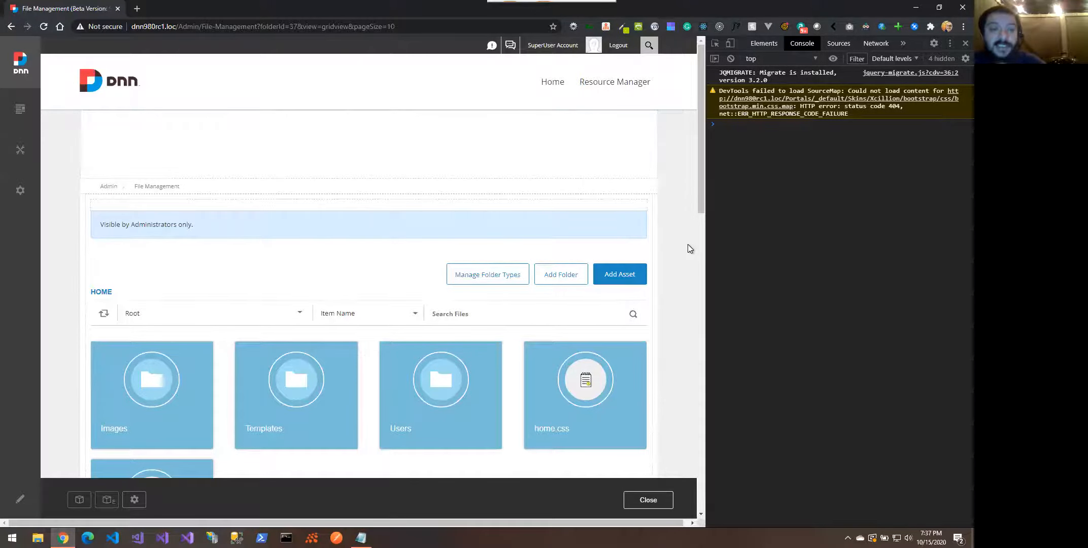
pyautogui.scroll(-1, 687, 244)
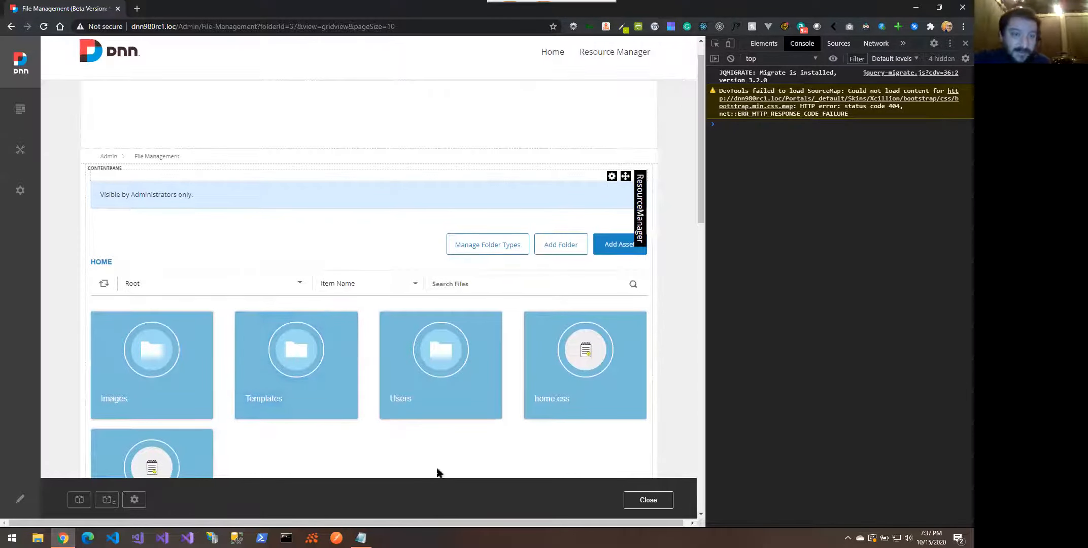
pyautogui.click(650, 504)
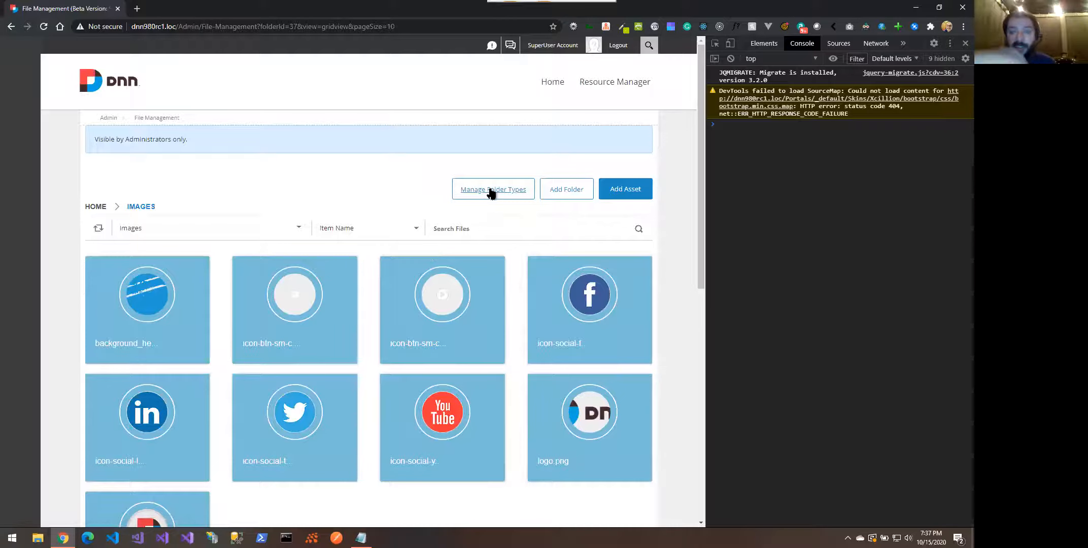
# Start adding a new folder type, check the folder providers, then cancel it
pyautogui.click(490, 191)
pyautogui.click(401, 392)
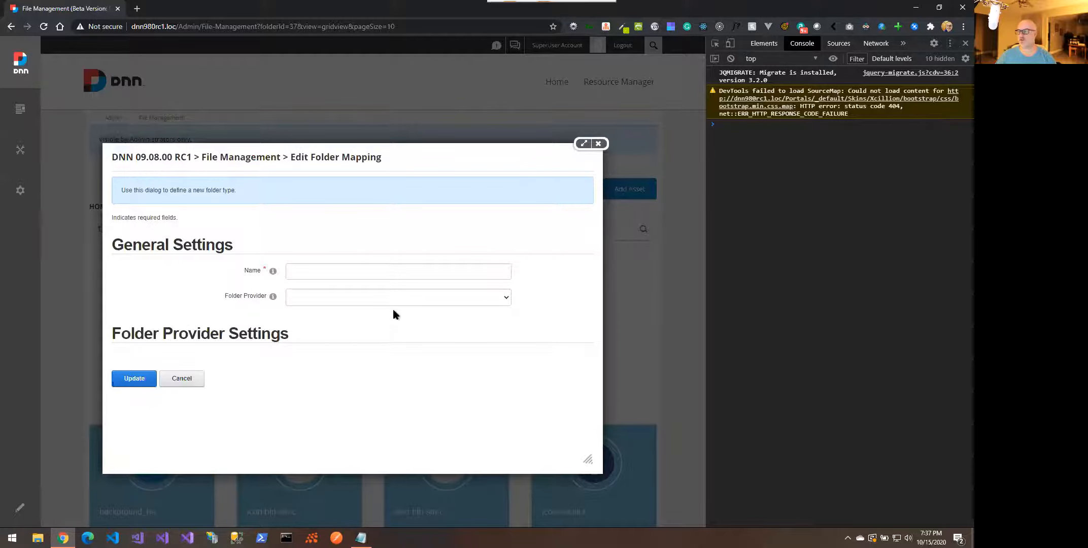
pyautogui.click(444, 299)
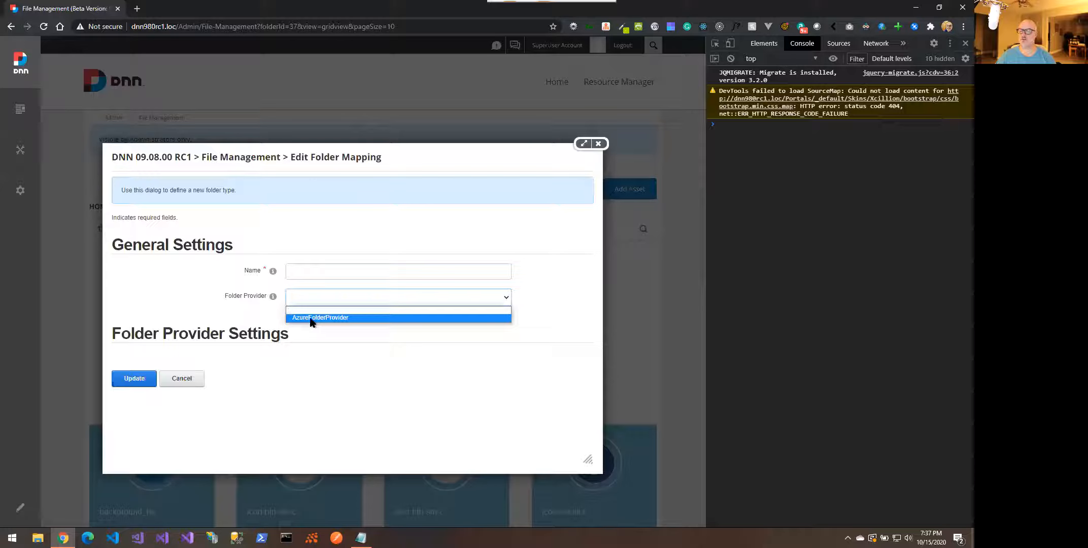
pyautogui.click(233, 301)
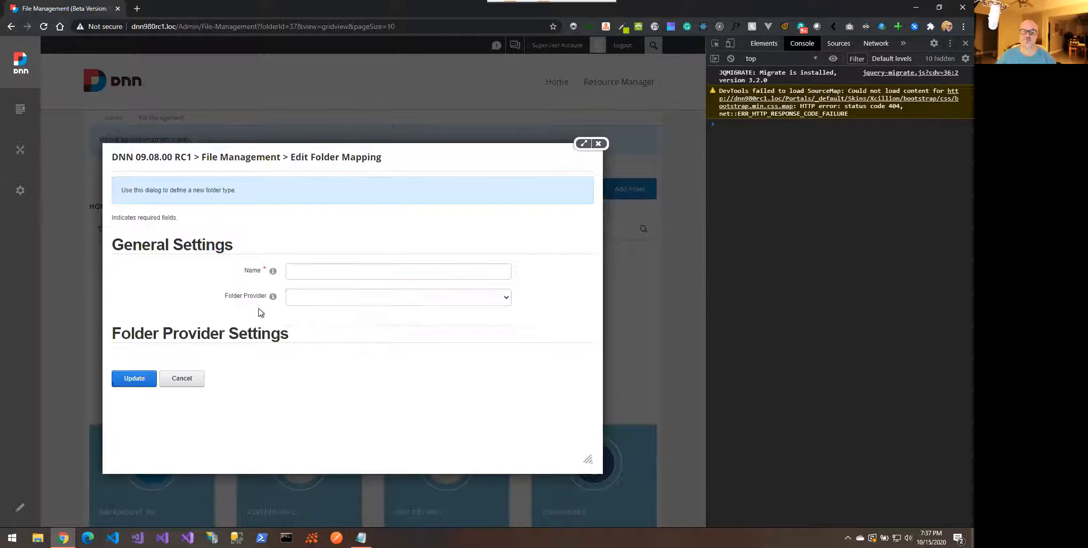
pyautogui.click(334, 270)
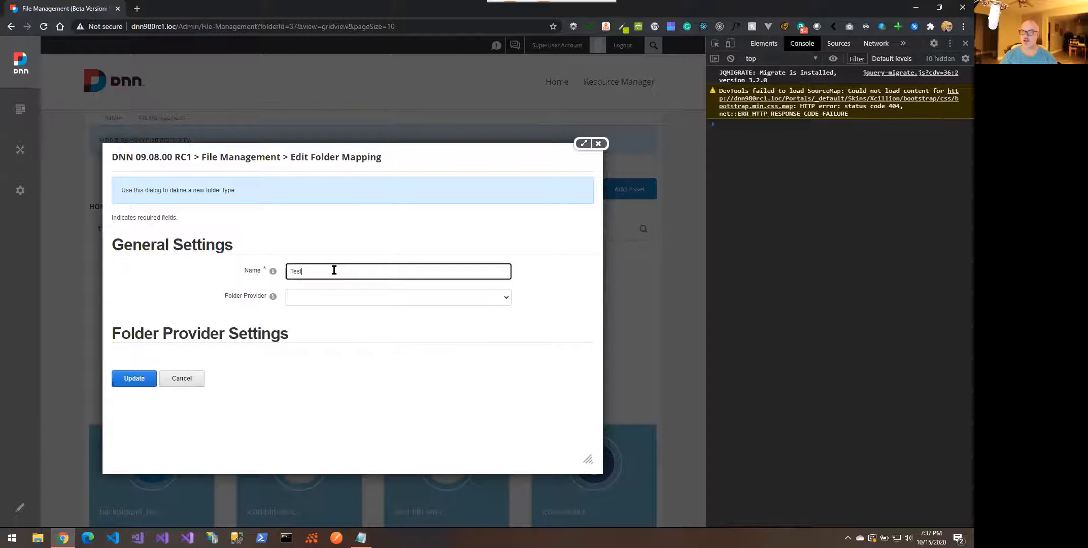
pyautogui.click(188, 379)
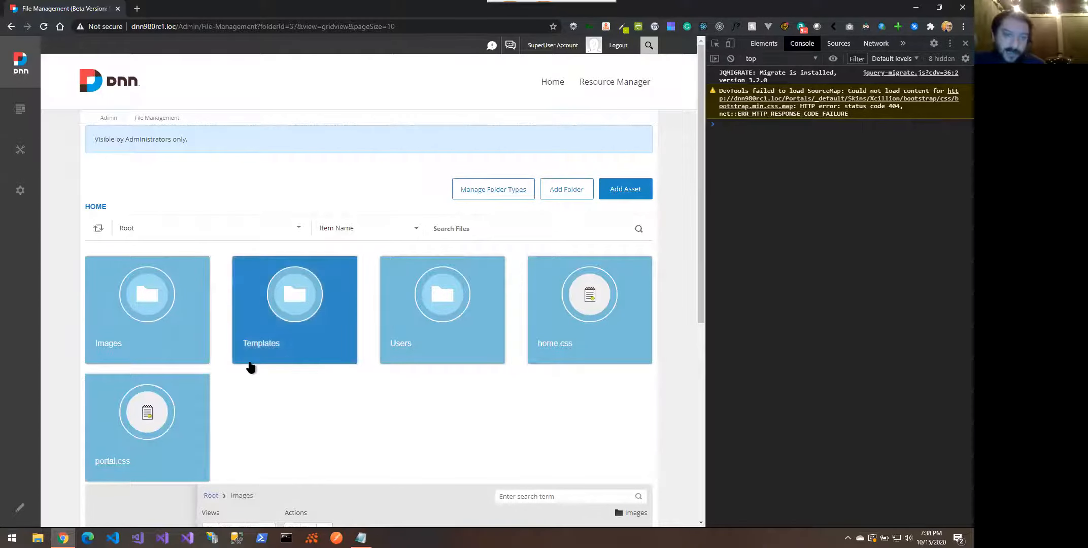
pyautogui.moveTo(200, 289)
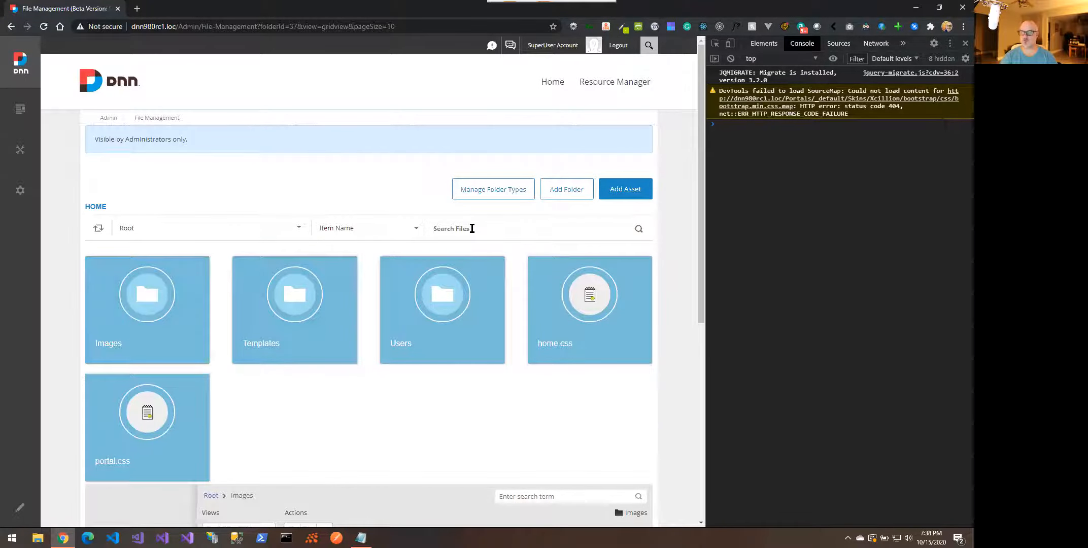
pyautogui.write('port')
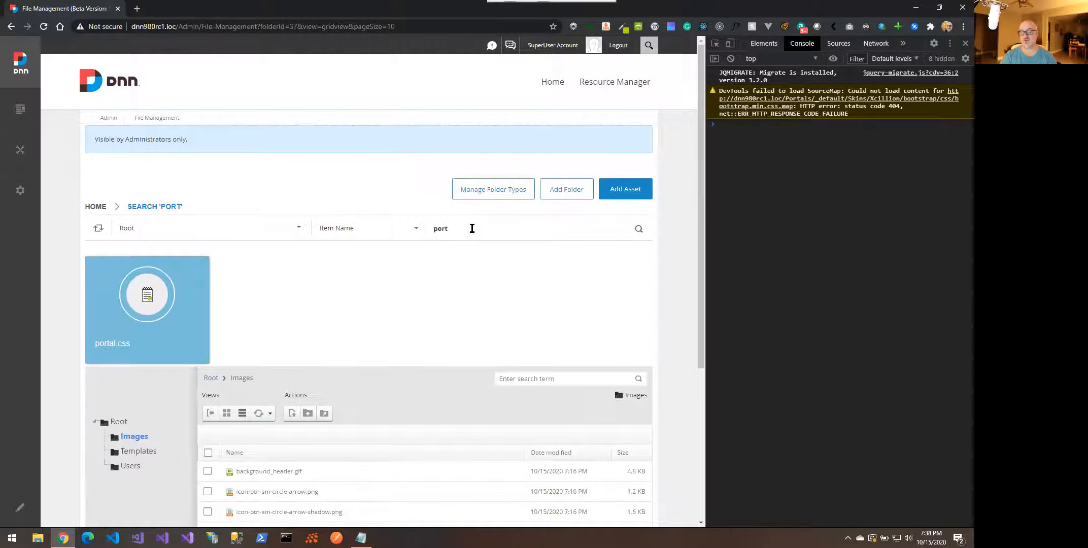
pyautogui.press('BackSpace')
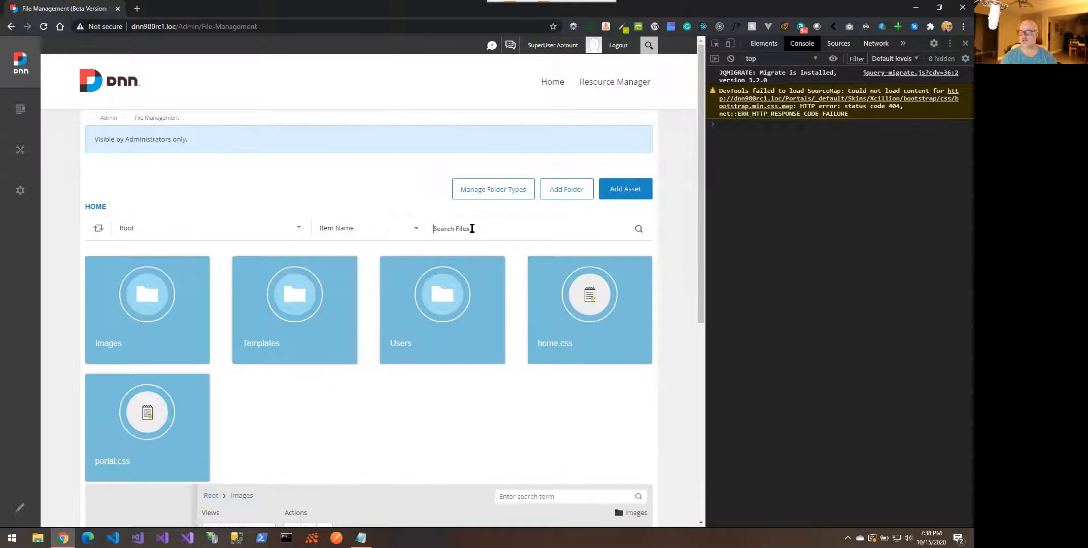
pyautogui.click(472, 228)
pyautogui.write('twi')
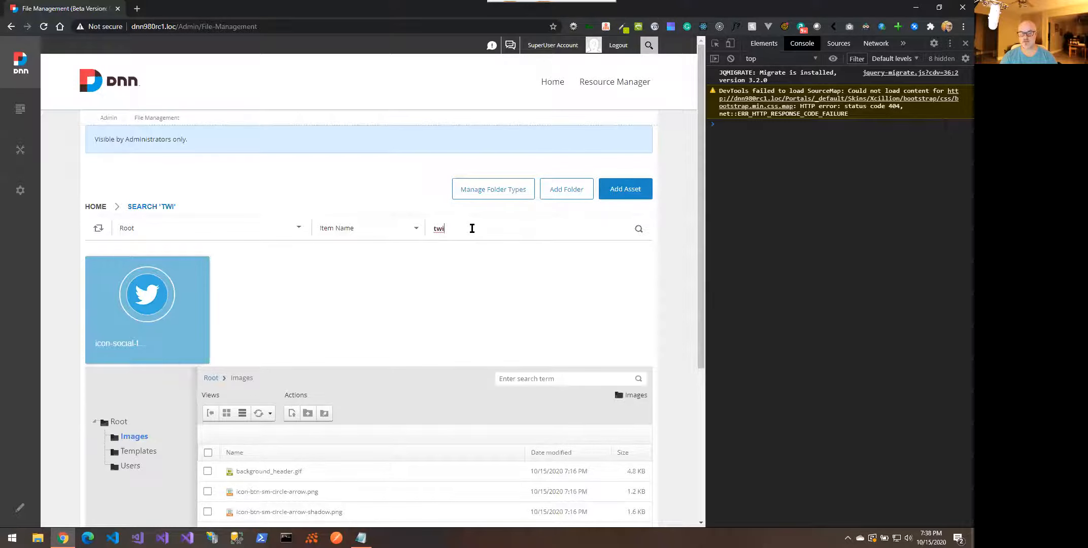
pyautogui.press('BackSpace')
pyautogui.press('BackSpace')
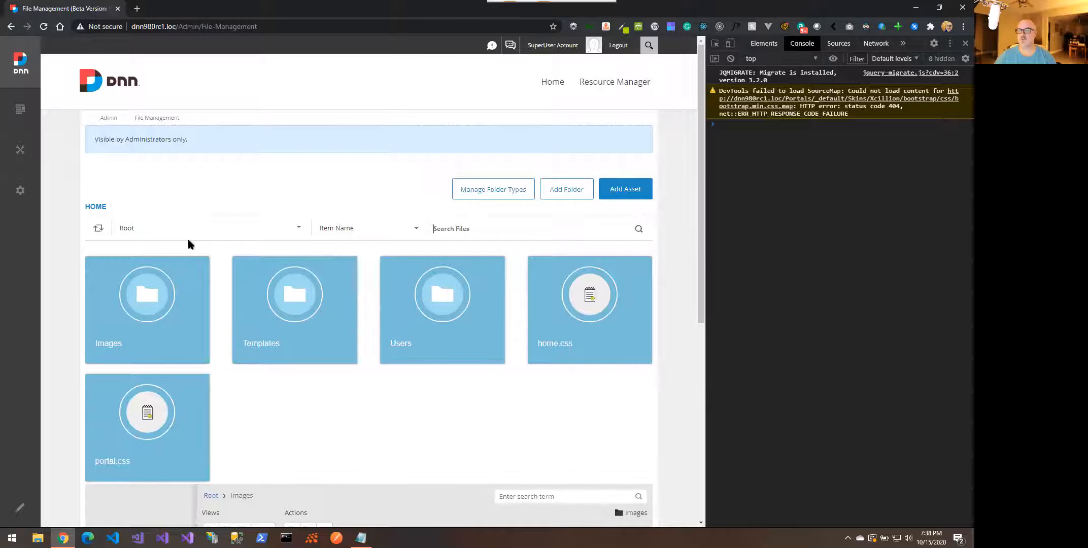
pyautogui.click(95, 232)
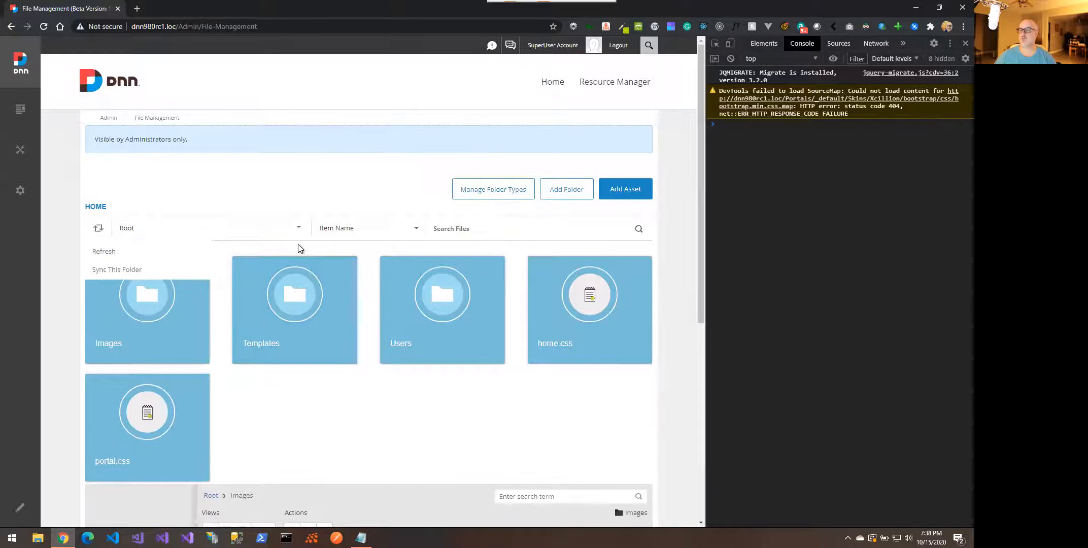
pyautogui.click(452, 301)
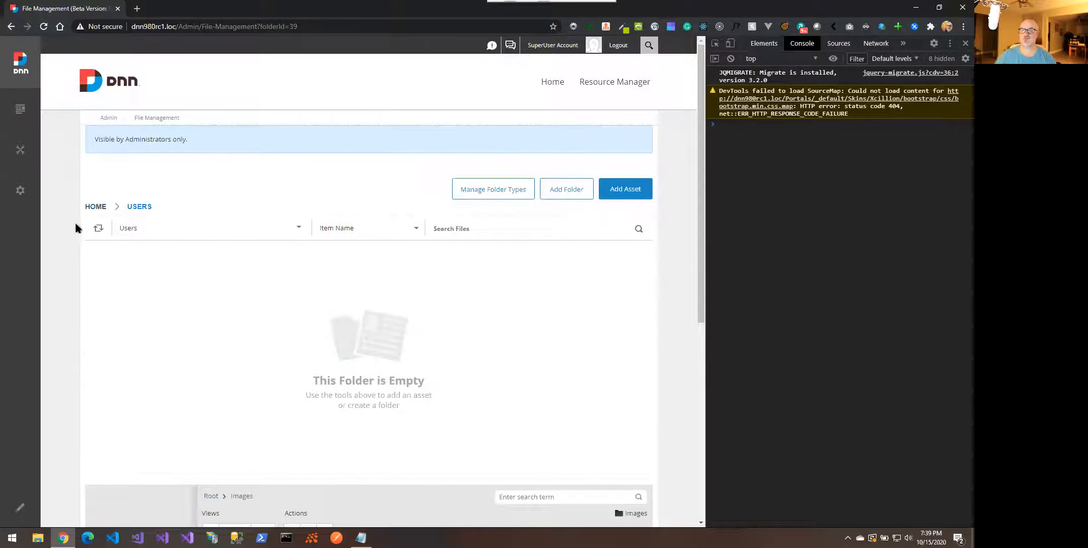
pyautogui.click(162, 230)
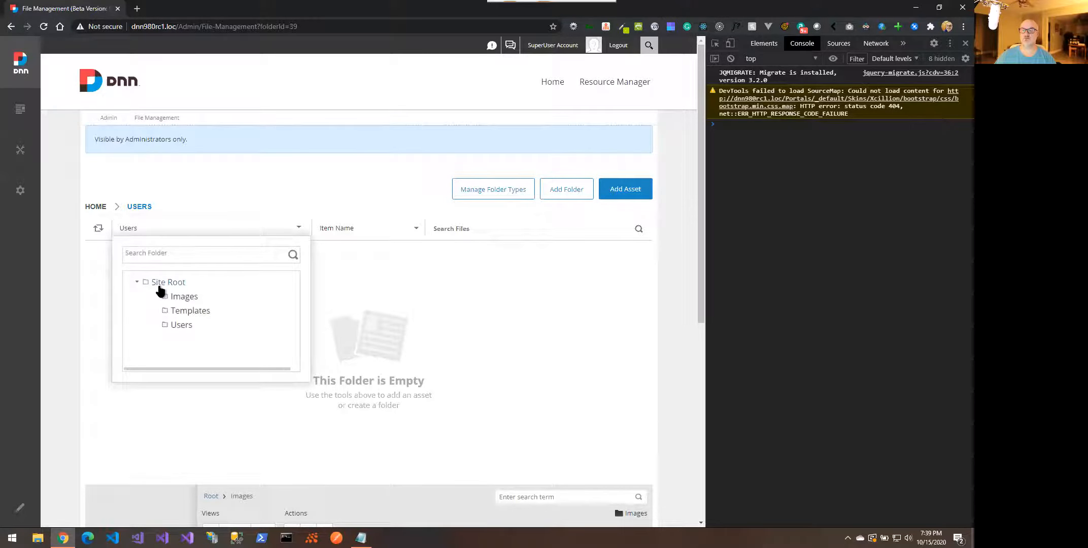
pyautogui.click(164, 254)
pyautogui.write('user')
pyautogui.press('Return')
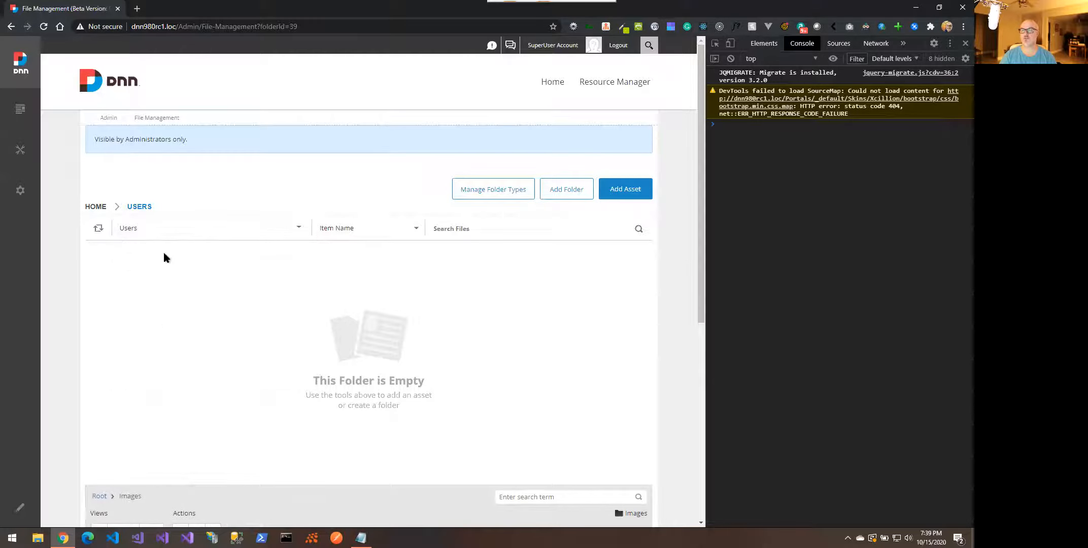
pyautogui.click(154, 227)
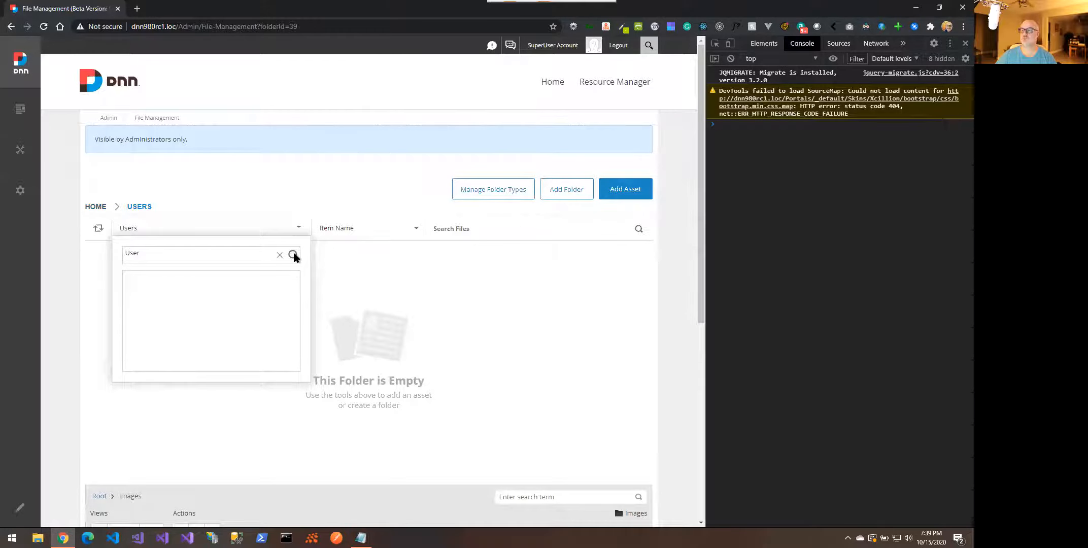
pyautogui.doubleClick(161, 254)
pyautogui.press('BackSpace')
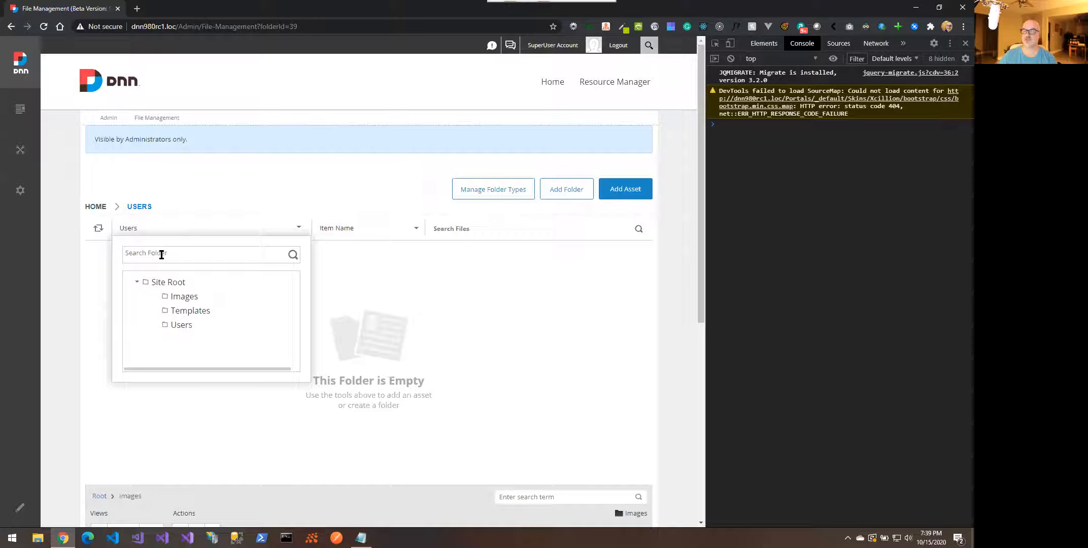
pyautogui.write('Users')
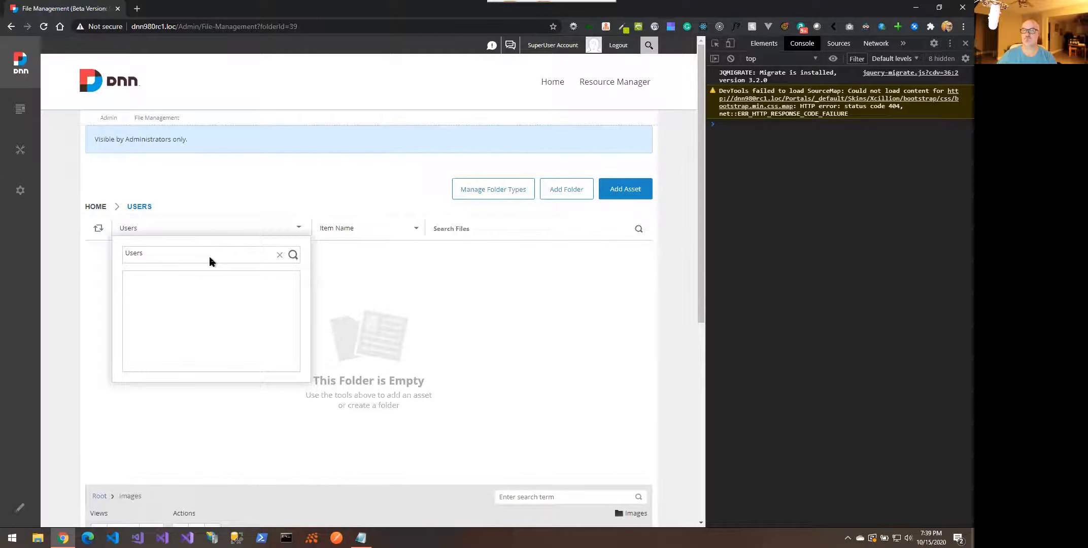
pyautogui.doubleClick(159, 253)
pyautogui.press('BackSpace')
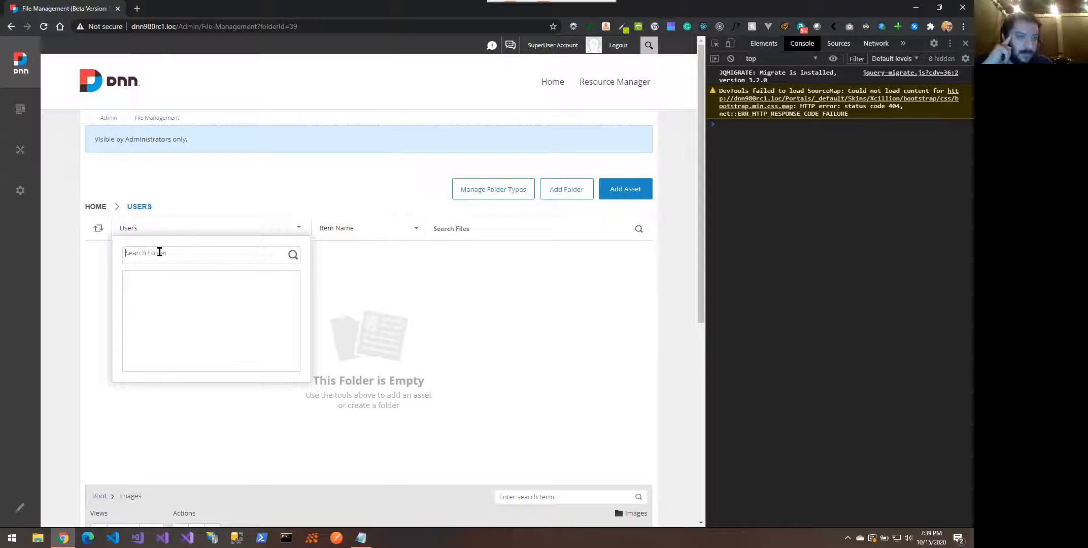
pyautogui.write('Images')
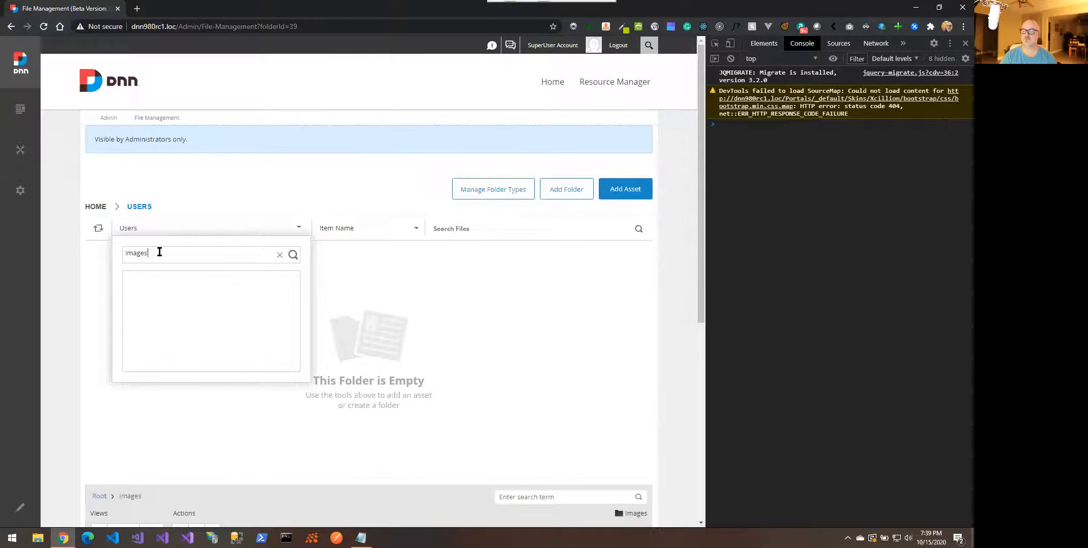
pyautogui.press('BackSpace')
pyautogui.press('BackSpace')
pyautogui.press('BackSpace')
pyautogui.press('BackSpace')
pyautogui.press('BackSpace')
pyautogui.press('BackSpace')
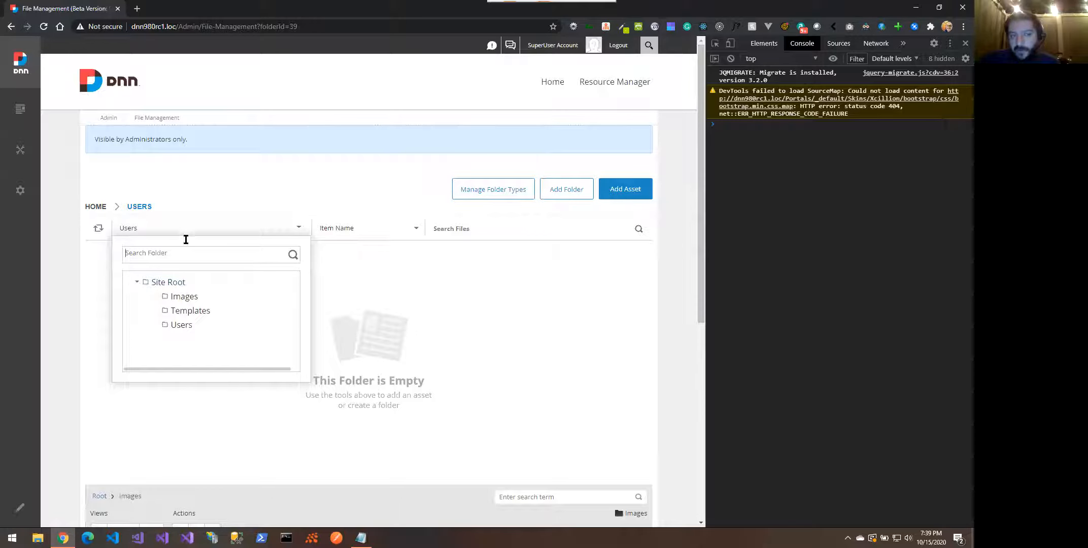
pyautogui.click(94, 208)
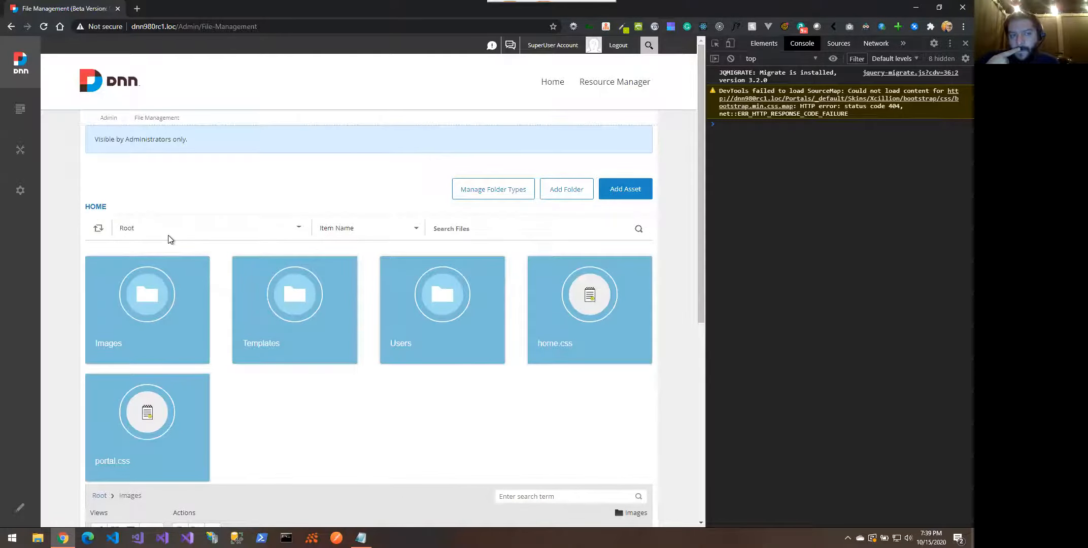
pyautogui.click(161, 228)
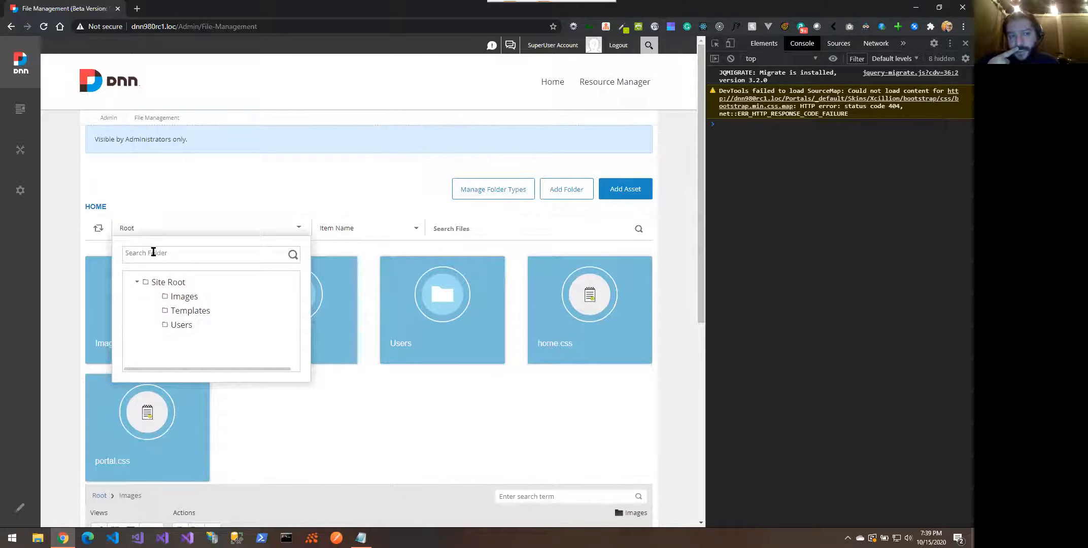
pyautogui.click(153, 253)
pyautogui.write('Templates')
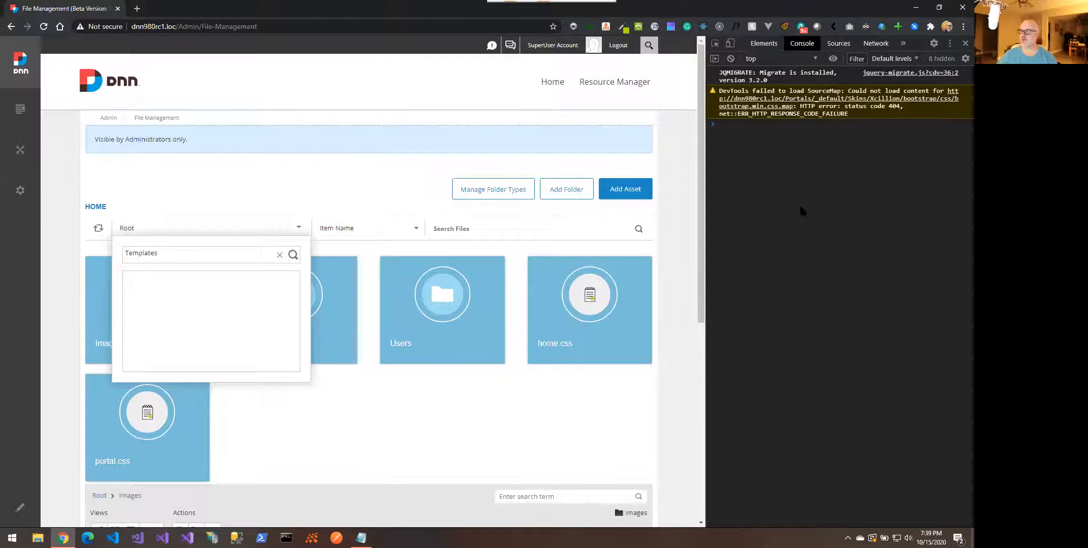
pyautogui.doubleClick(174, 250)
pyautogui.press('BackSpace')
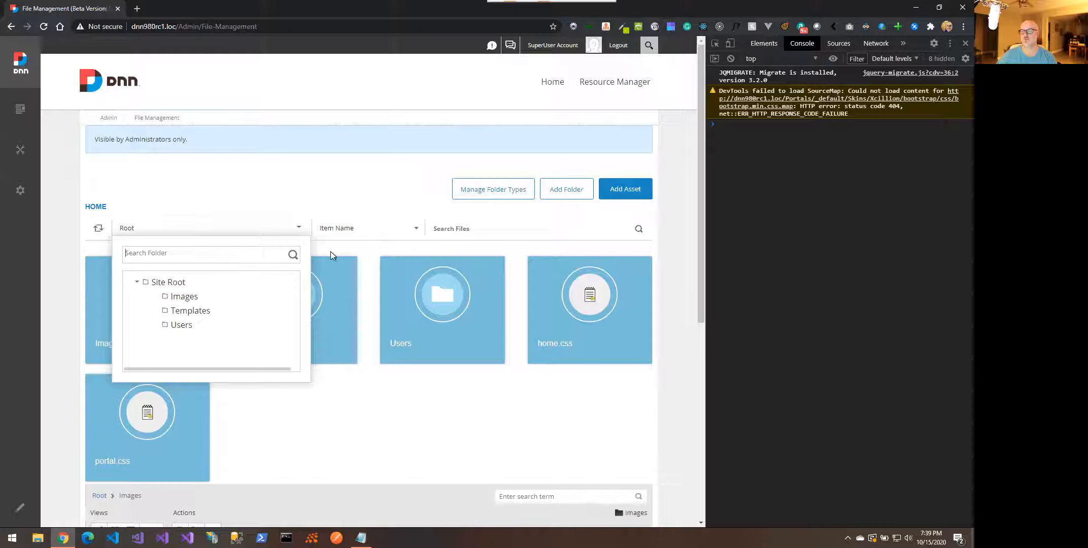
pyautogui.click(267, 206)
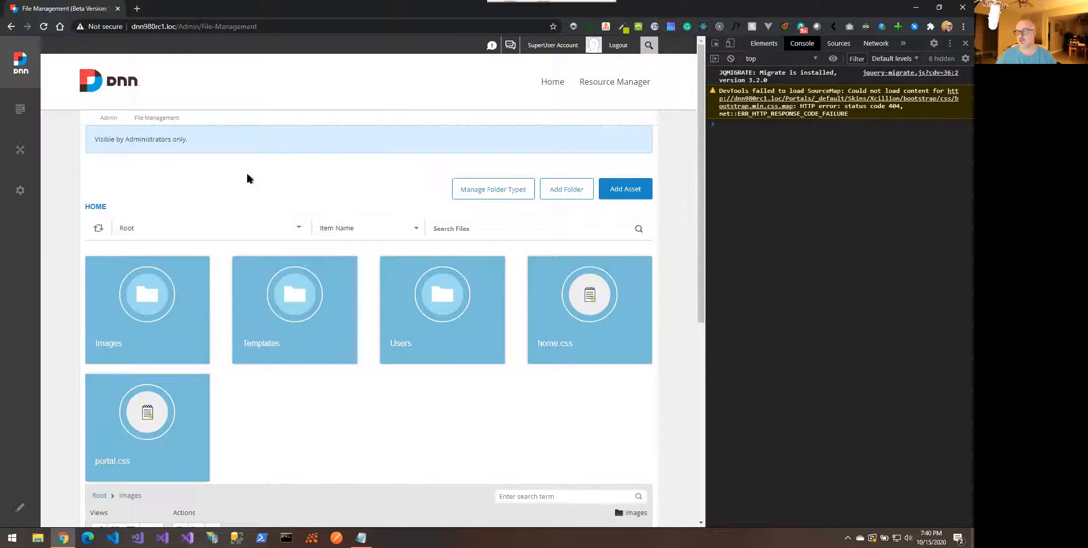
# In a new tab, go to github.com/dnnsoftware/Dnn.Platform and start a new issue
pyautogui.click(137, 9)
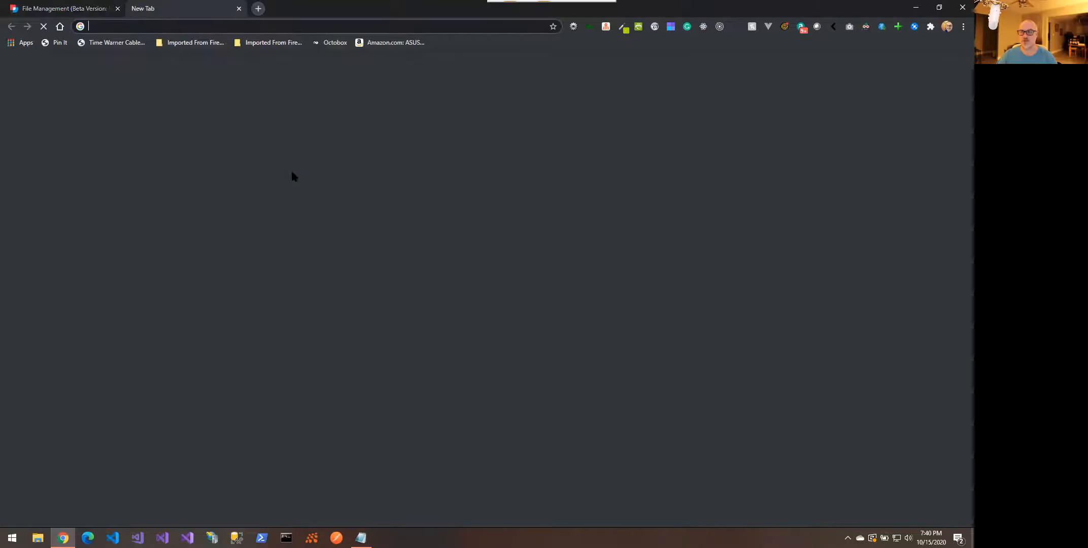
pyautogui.write('github.com/dnnsoftware/Dnn.Platform')
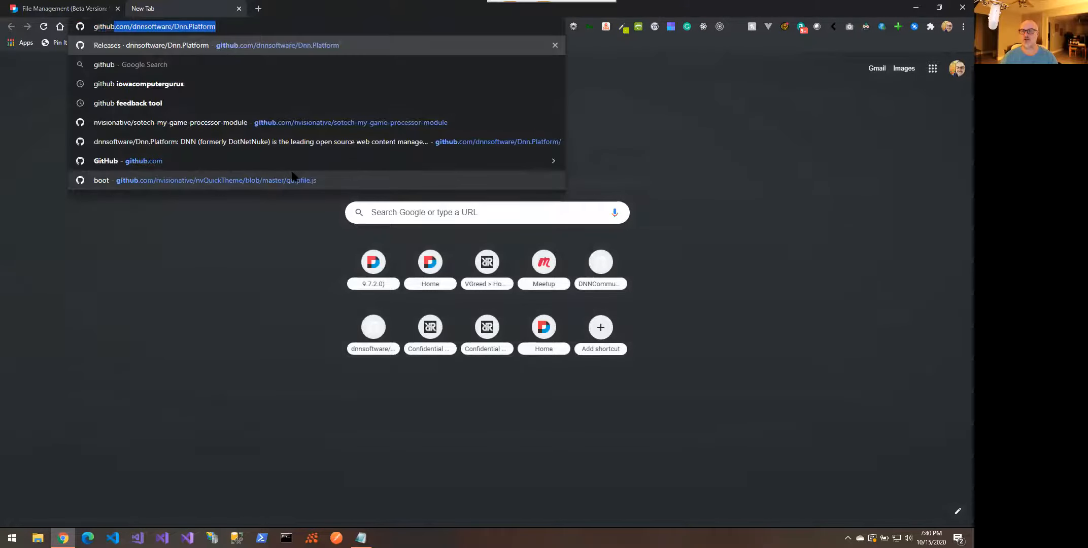
pyautogui.press('Right')
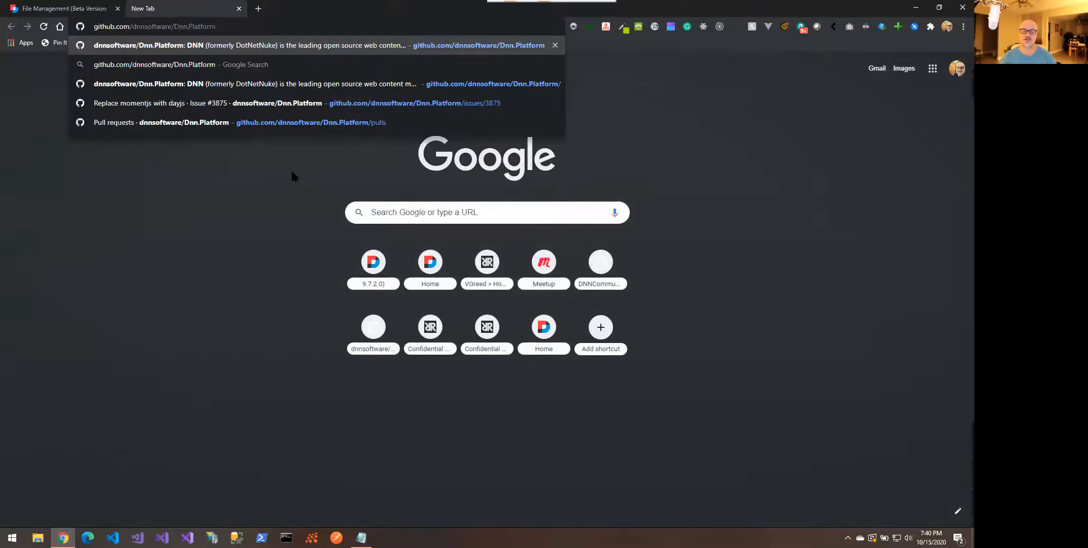
pyautogui.press('Return')
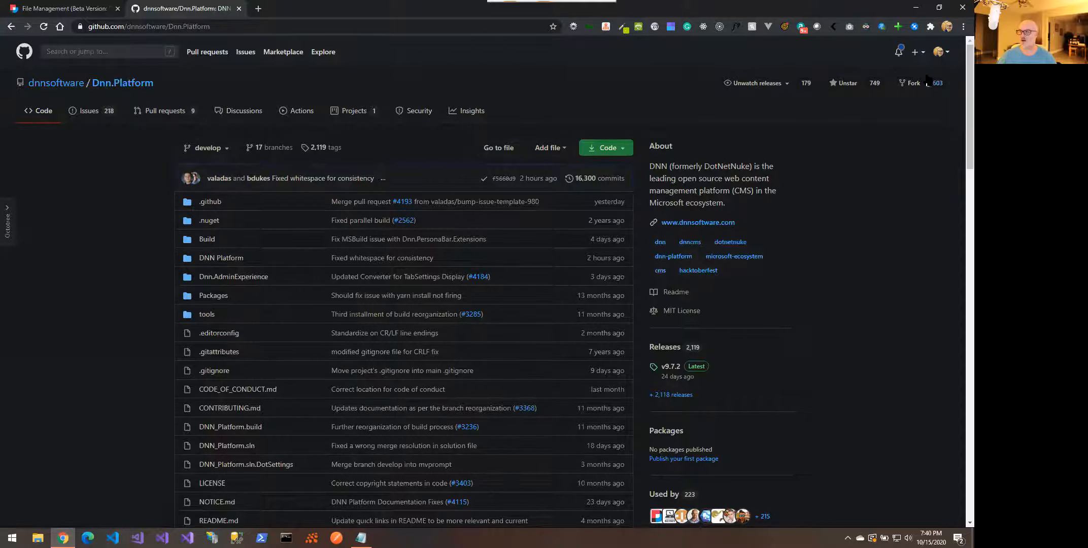
pyautogui.click(107, 115)
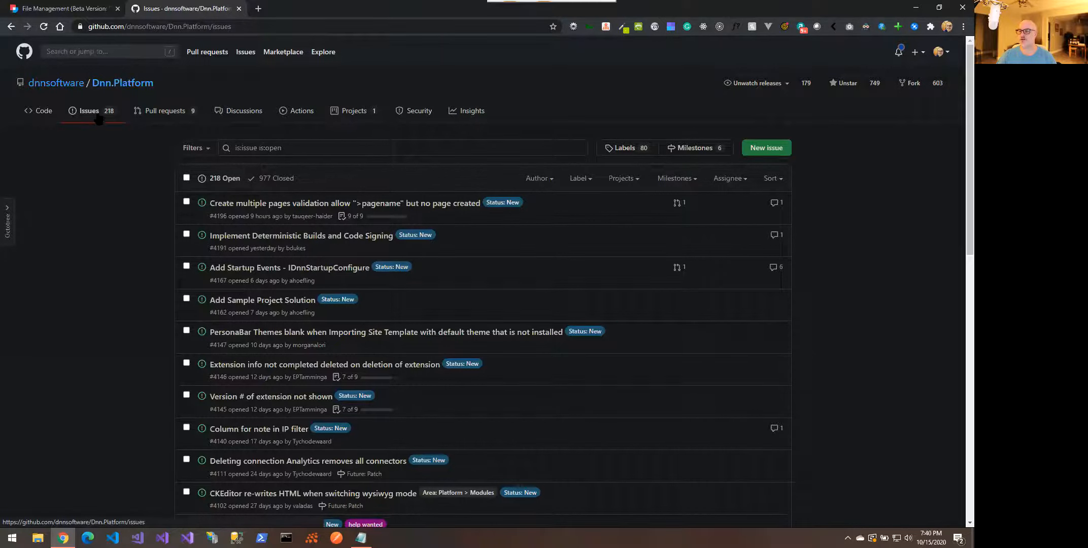
pyautogui.click(770, 149)
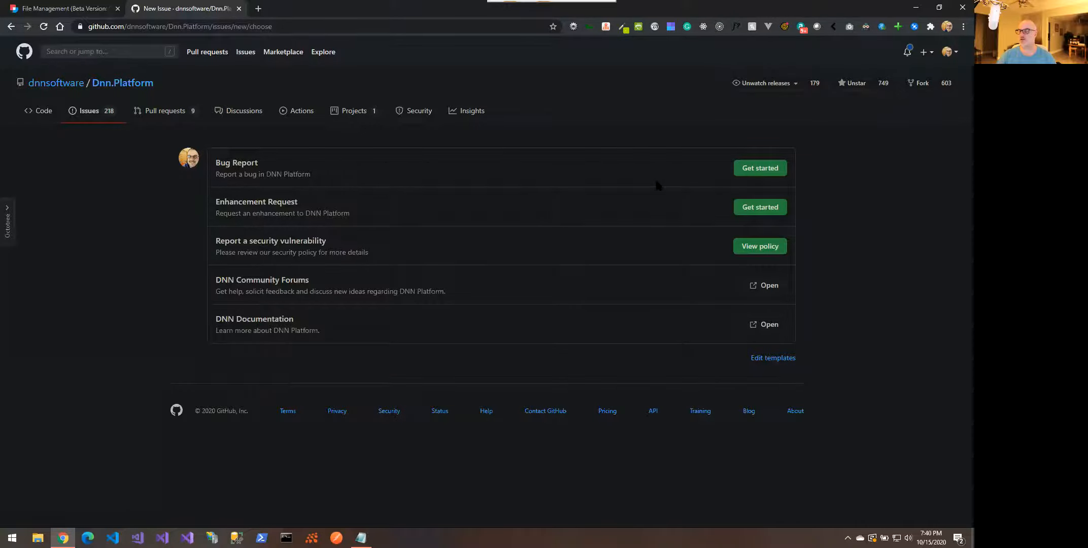
# Start a bug report and title it 'Search folders in new Resource Manager Appears to be broken'
pyautogui.click(757, 173)
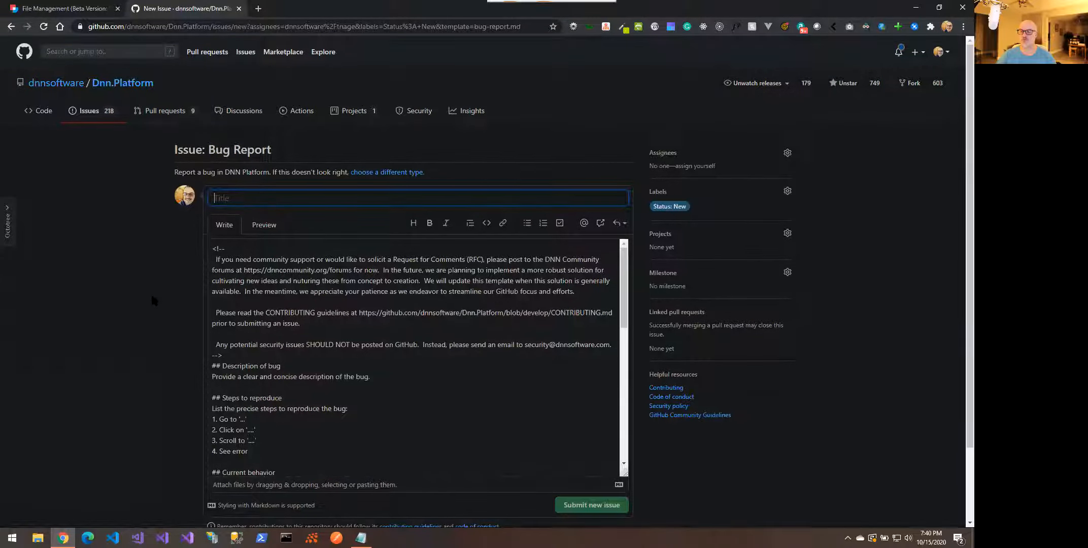
pyautogui.scroll(-1, 152, 297)
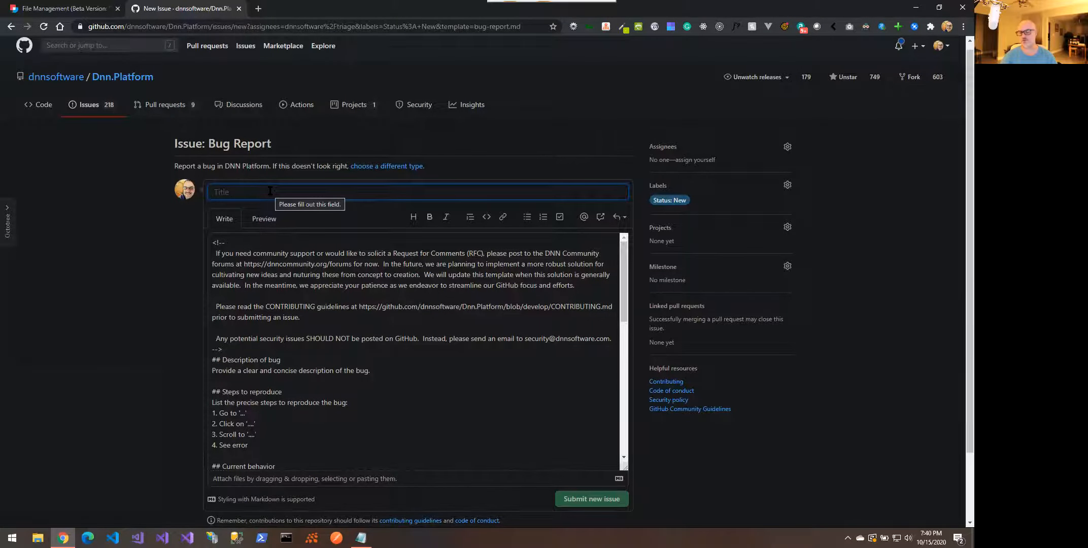
pyautogui.write('Seac')
pyautogui.write('ch')
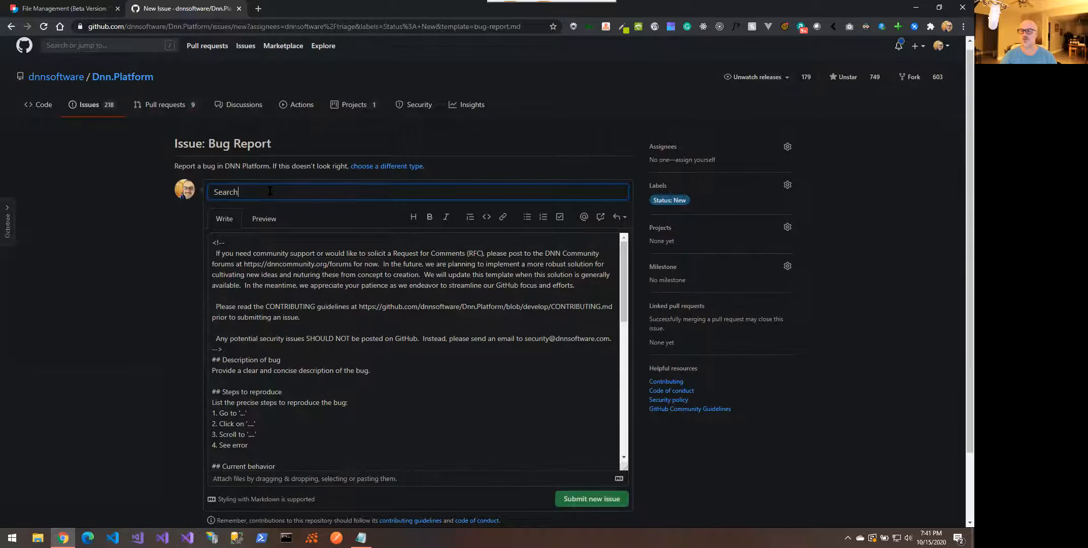
pyautogui.write(' folders in new Resource ma')
pyautogui.press('BackSpace')
pyautogui.press('BackSpace')
pyautogui.press('BackSpace')
pyautogui.write('Manager Appears to be broken')
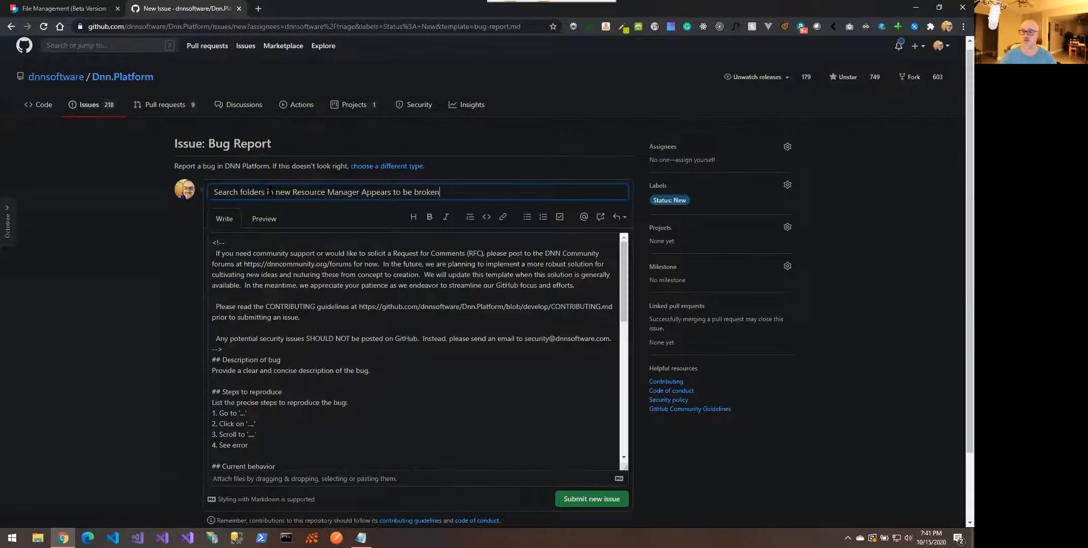
# Delete the template's introductory comment block from the issue body
pyautogui.press('Tab')
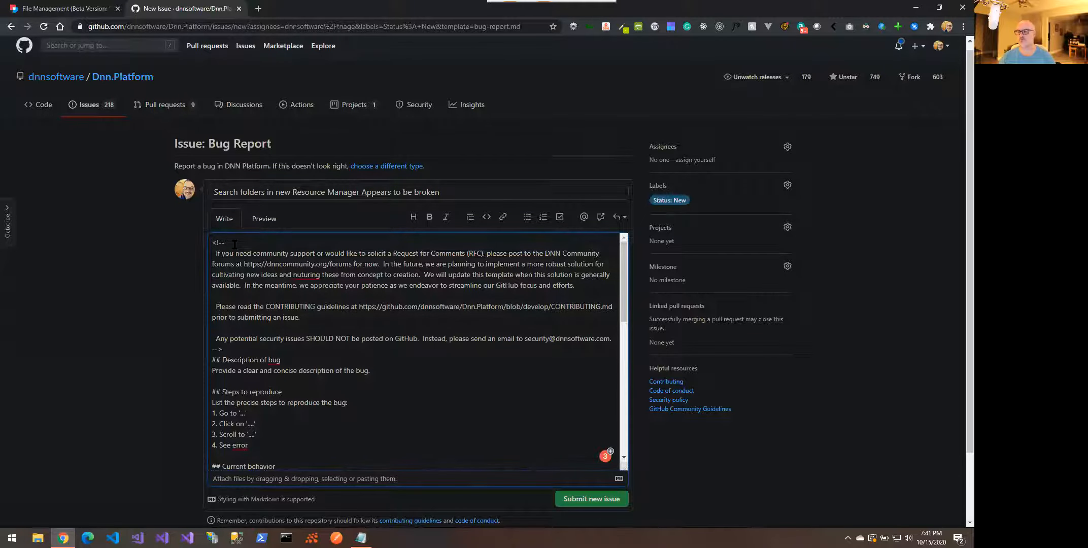
pyautogui.hotkey('shift', 'Down')
pyautogui.hotkey('shift', 'Down')
pyautogui.hotkey('shift', 'Down')
pyautogui.hotkey('shift', 'Down')
pyautogui.hotkey('shift', 'Down')
pyautogui.hotkey('shift', 'Down')
pyautogui.hotkey('shift', 'Down')
pyautogui.hotkey('shift', 'Down')
pyautogui.hotkey('shift', 'Down')
pyautogui.hotkey('shift', 'Down')
pyautogui.press('Delete')
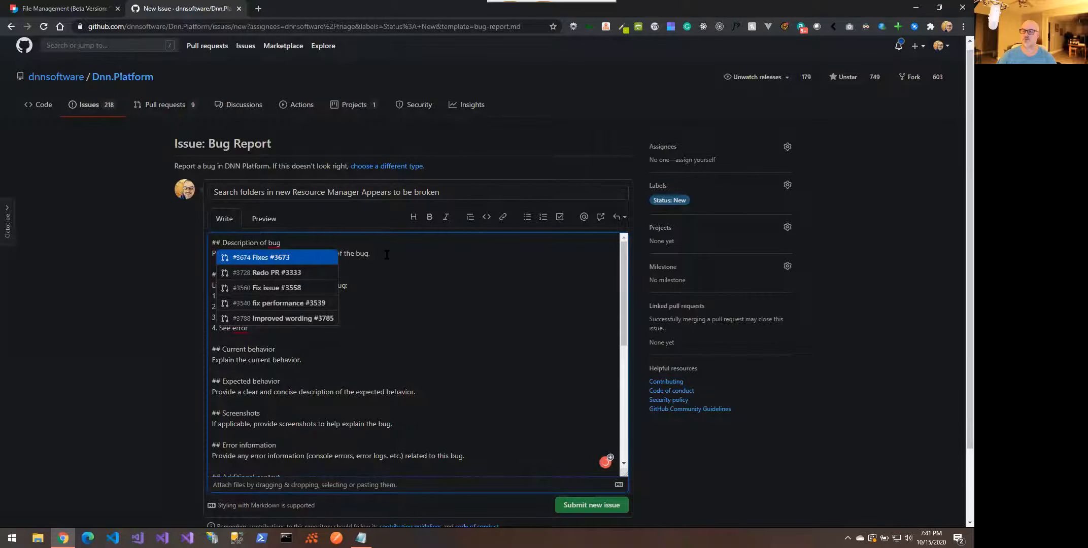
pyautogui.press('Escape')
pyautogui.moveTo(382, 254); pyautogui.dragTo(209, 255)
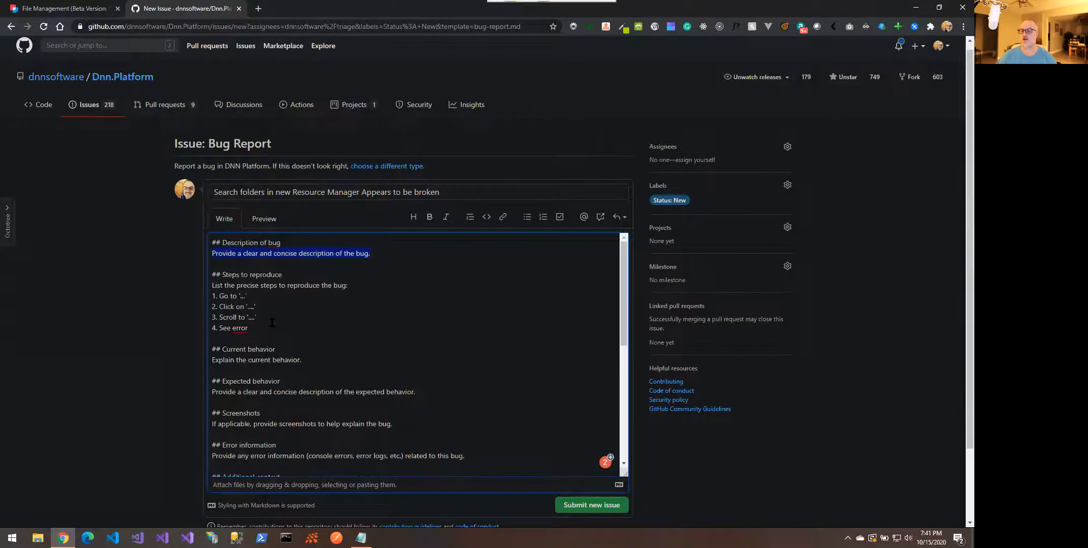
pyautogui.scroll(-1, 264, 334)
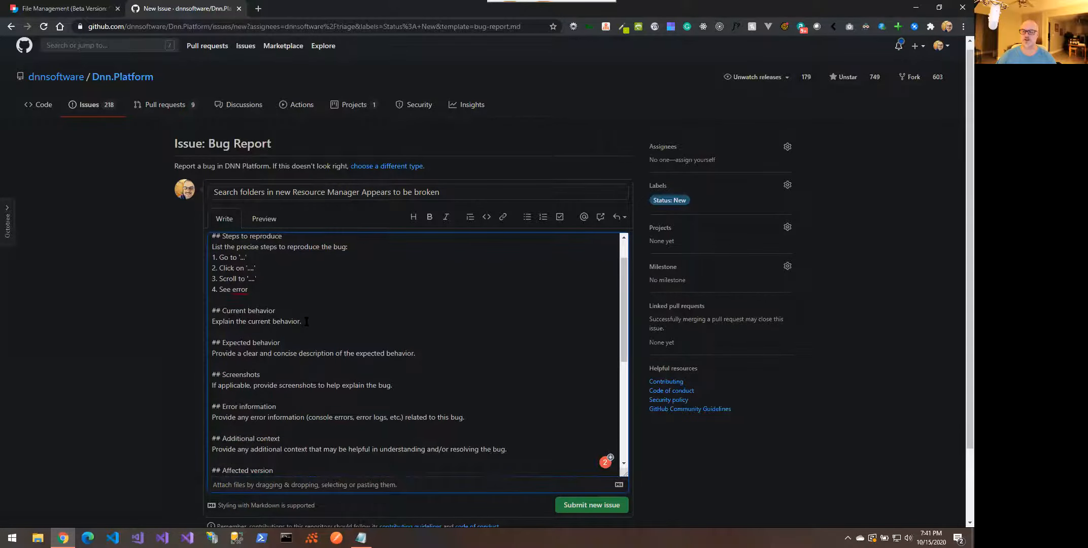
pyautogui.scroll(1, 306, 322)
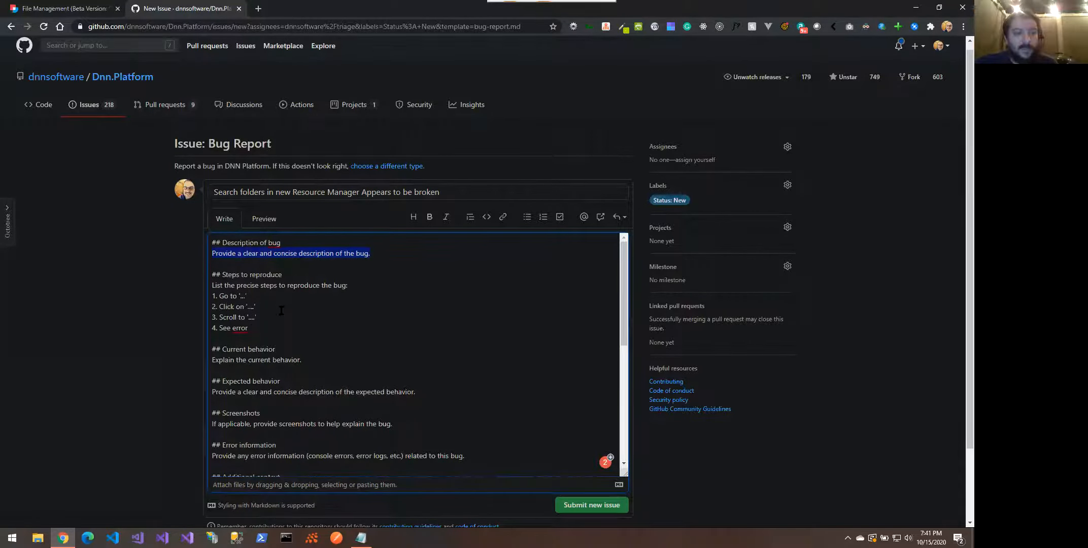
pyautogui.click(264, 219)
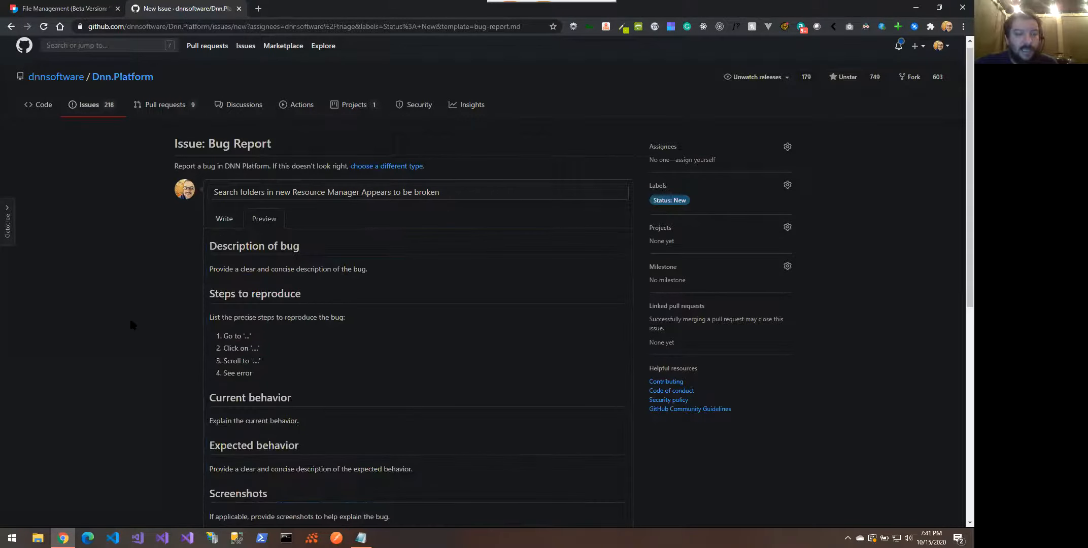
pyautogui.scroll(-1, 131, 322)
pyautogui.scroll(-3, 130, 325)
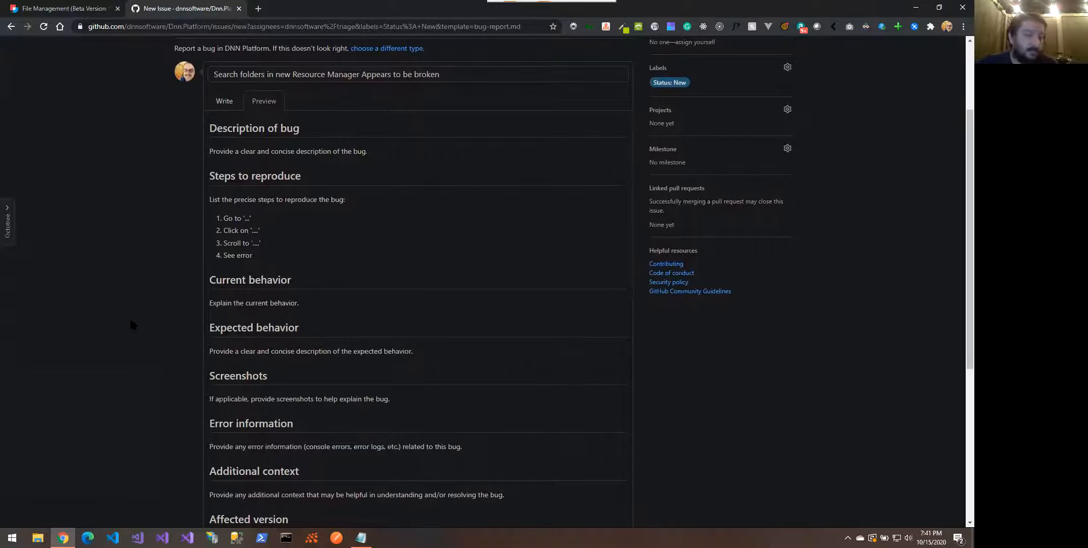
pyautogui.scroll(-1, 131, 322)
pyautogui.scroll(3, 130, 322)
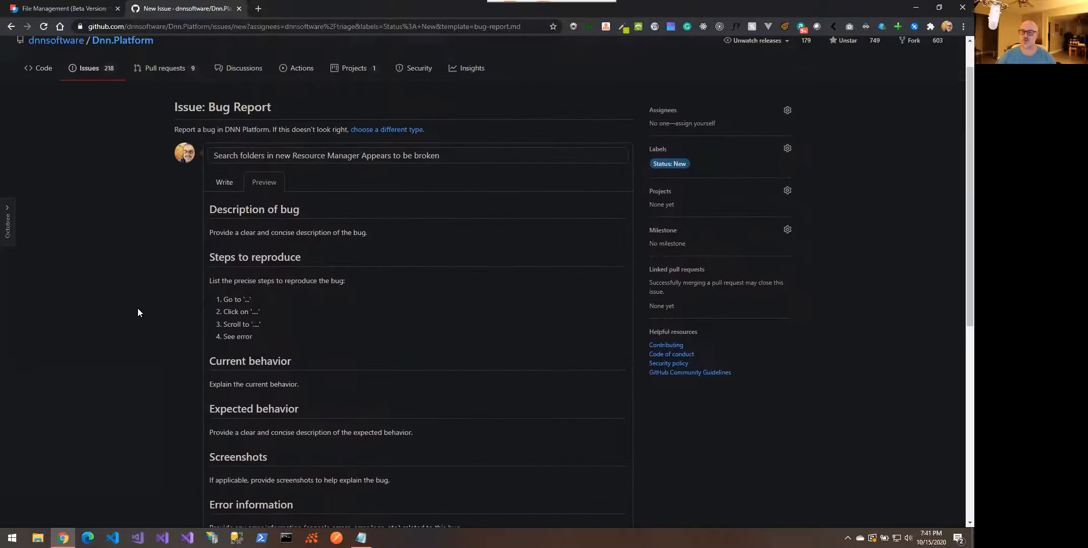
pyautogui.click(216, 183)
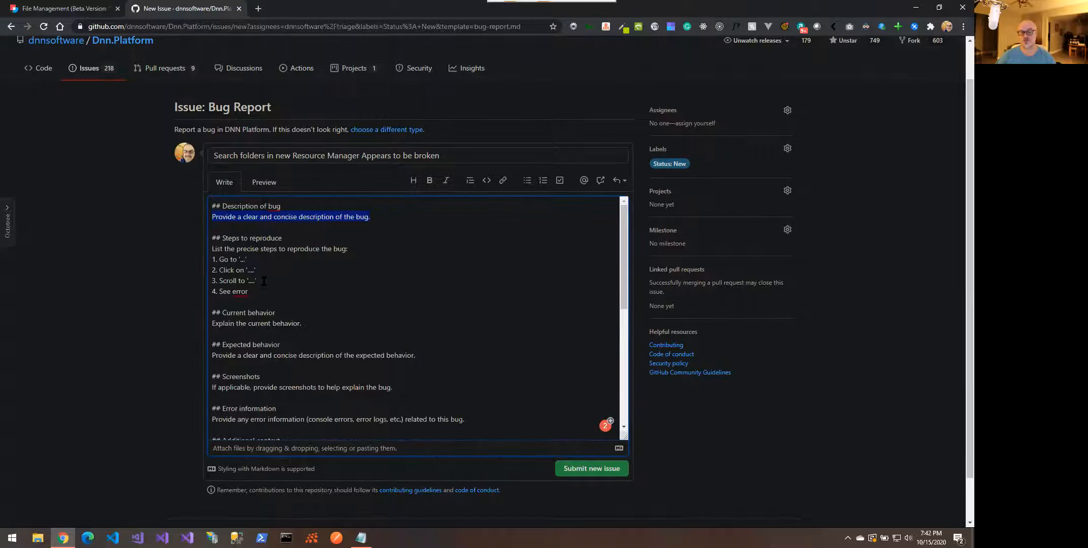
pyautogui.click(264, 269)
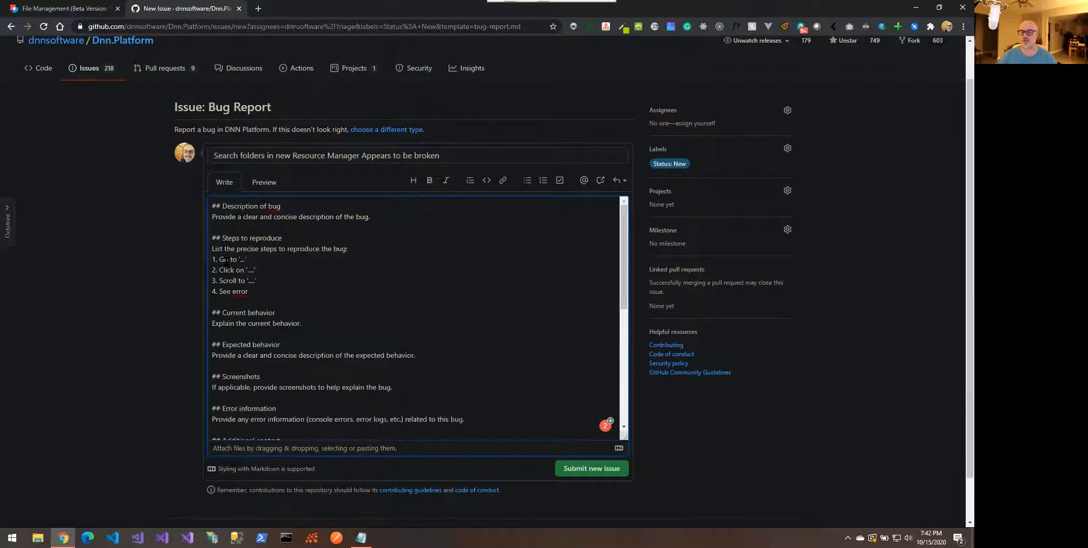
pyautogui.moveTo(305, 325); pyautogui.dragTo(203, 323)
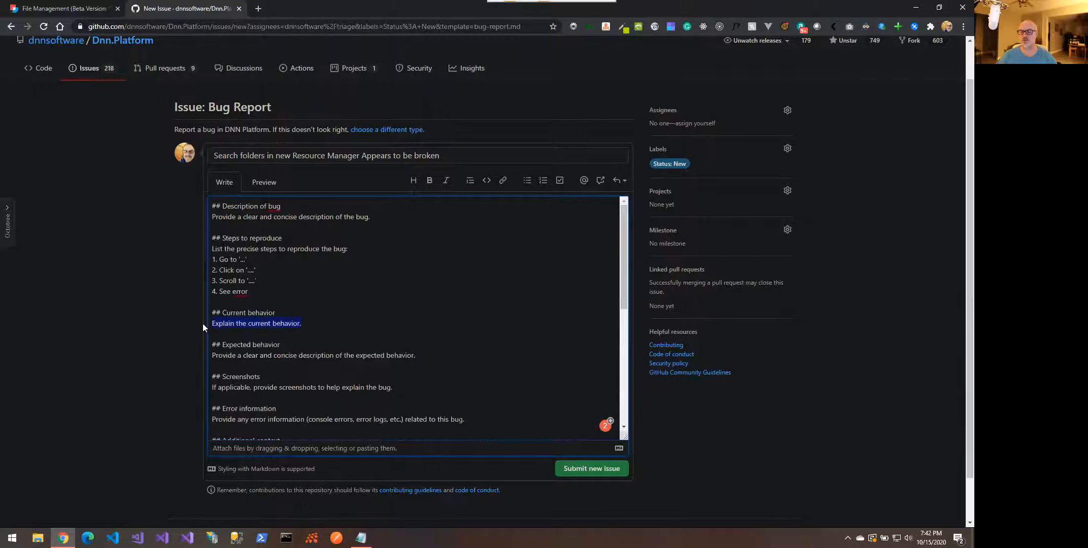
pyautogui.moveTo(407, 388); pyautogui.dragTo(202, 390)
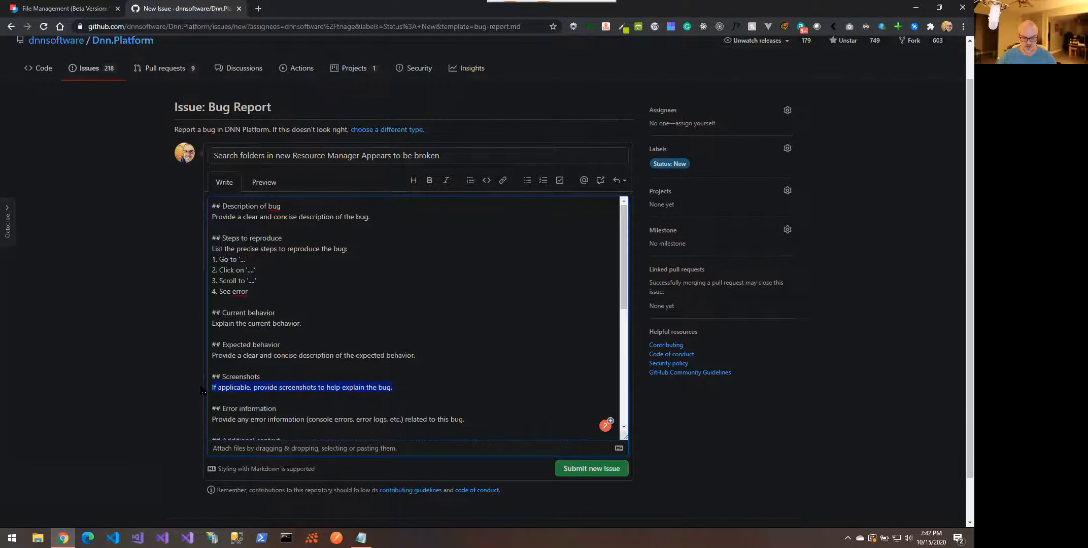
# On DNN File Management, search the folder picker for 'Images', then clear the search
pyautogui.click(74, 8)
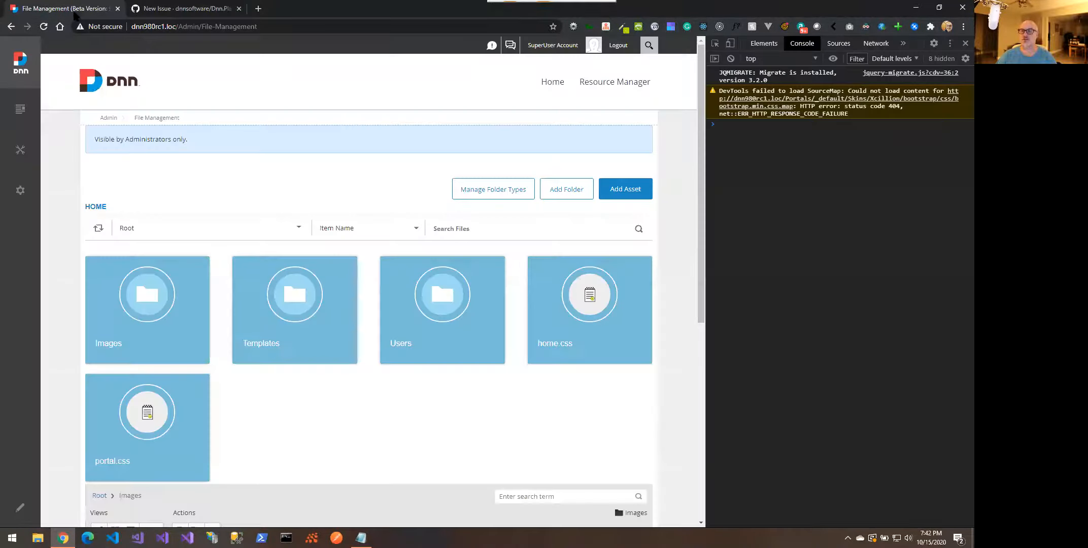
pyautogui.click(244, 228)
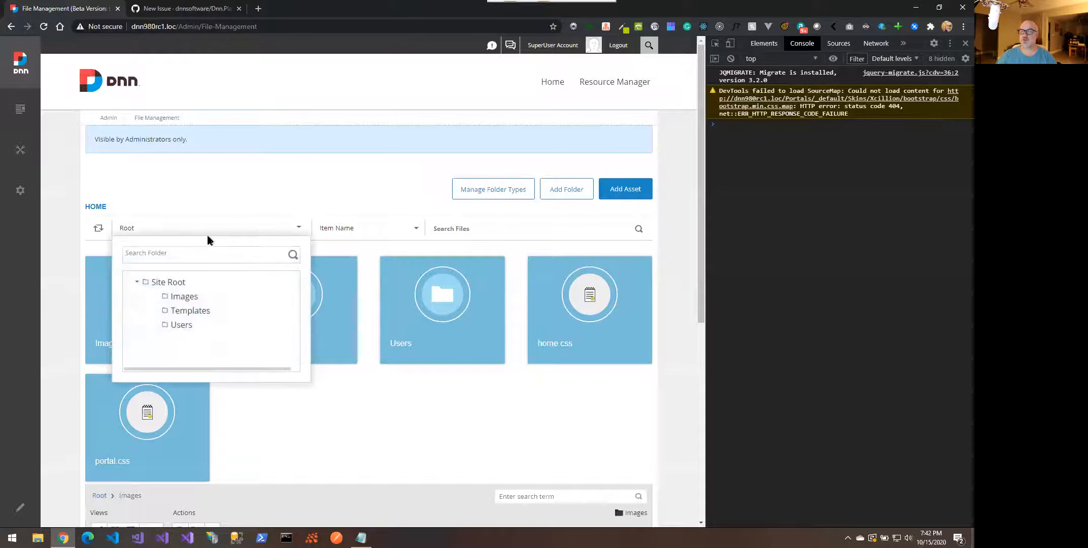
pyautogui.click(173, 255)
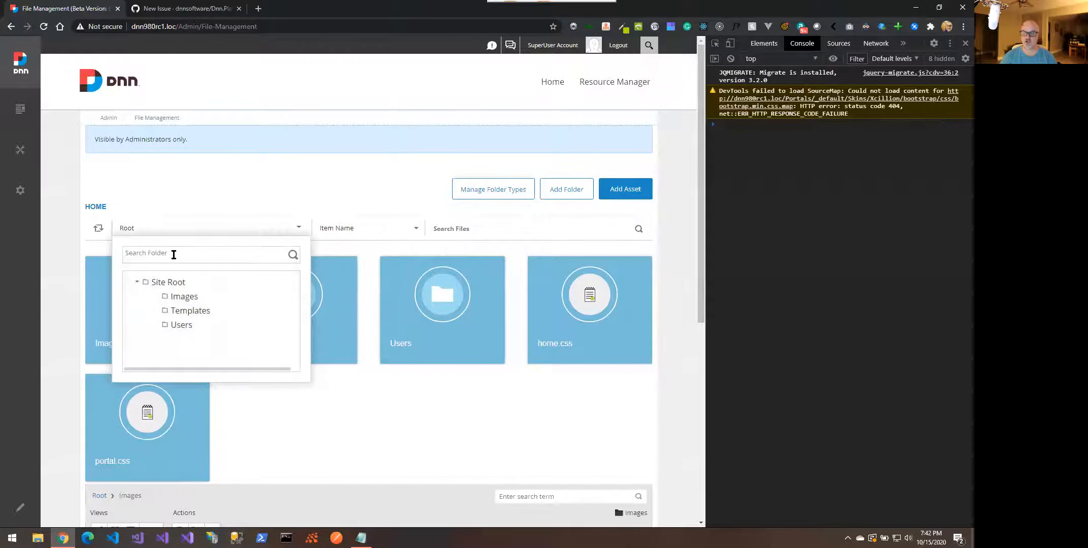
pyautogui.write('Images')
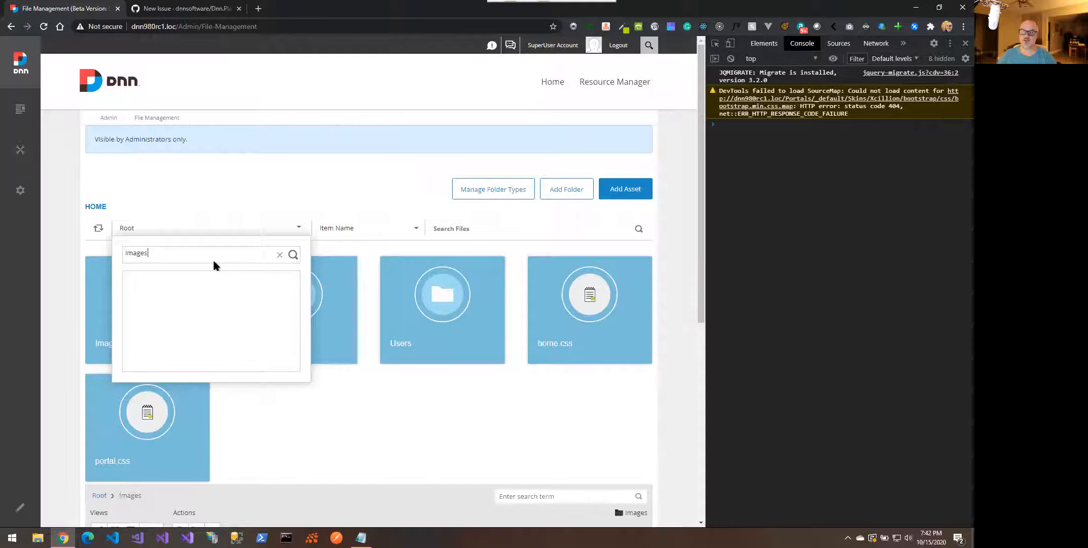
pyautogui.click(279, 254)
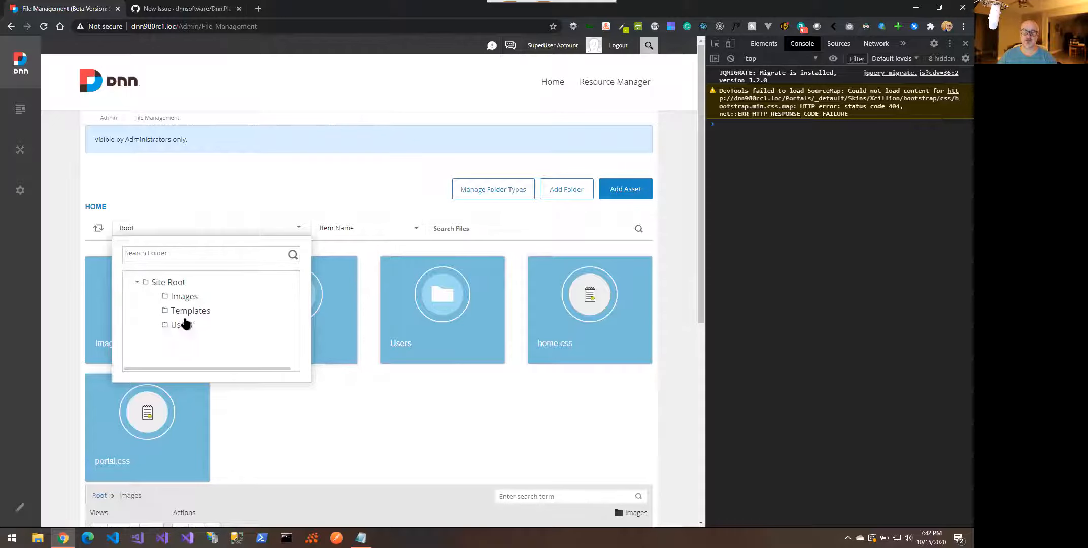
pyautogui.moveTo(325, 341)
# Tick the 09.08.00 release candidate box in the bug report template
pyautogui.click(199, 9)
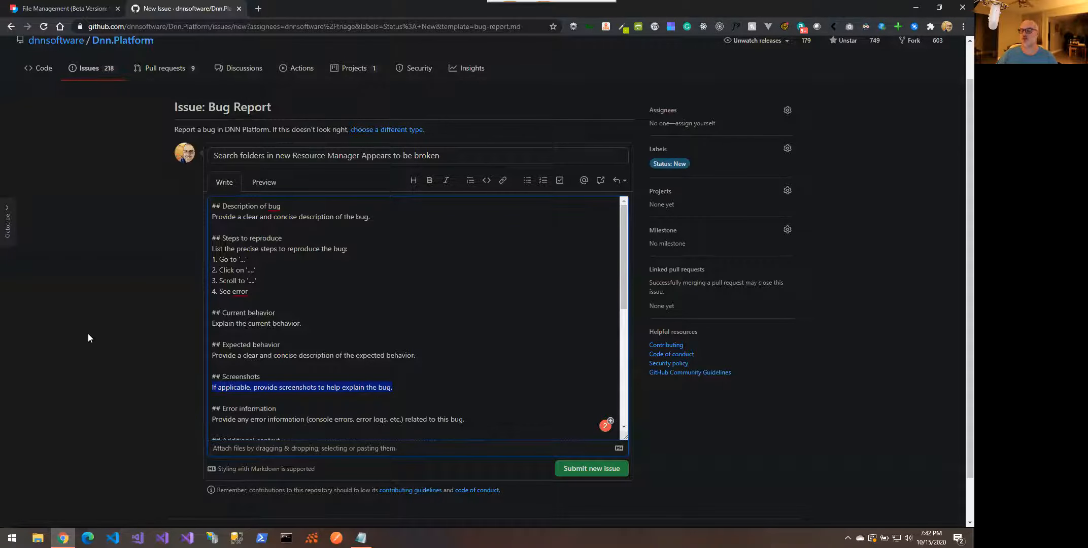
pyautogui.scroll(-1, 345, 381)
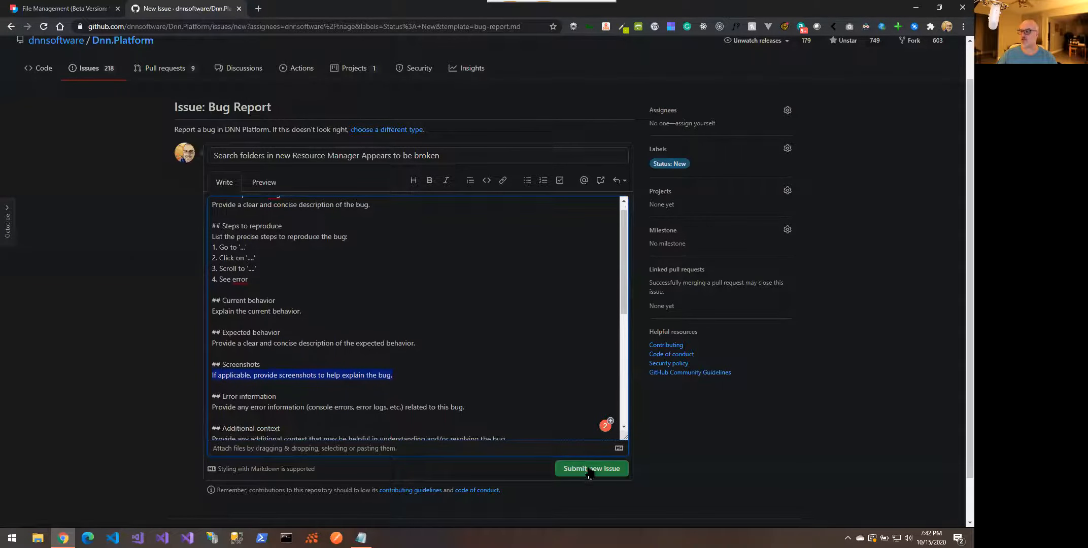
pyautogui.scroll(-3, 365, 375)
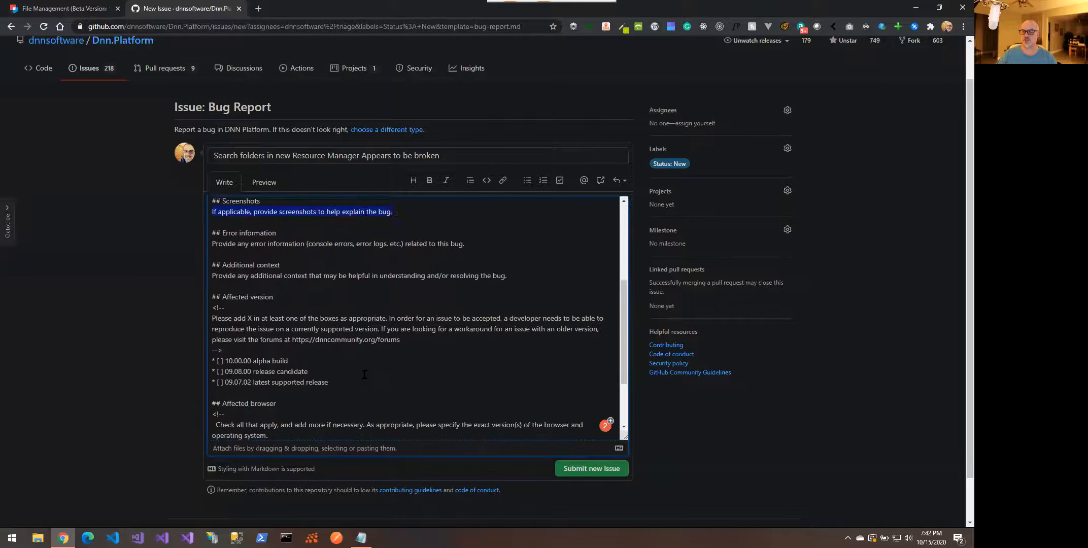
pyautogui.scroll(-2, 355, 370)
pyautogui.scroll(1, 254, 316)
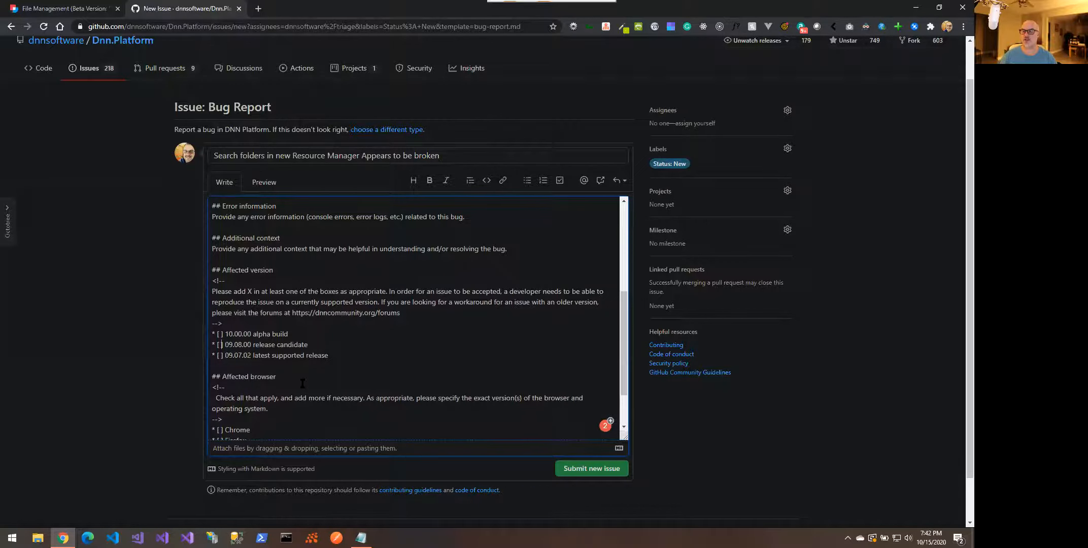
pyautogui.write('x')
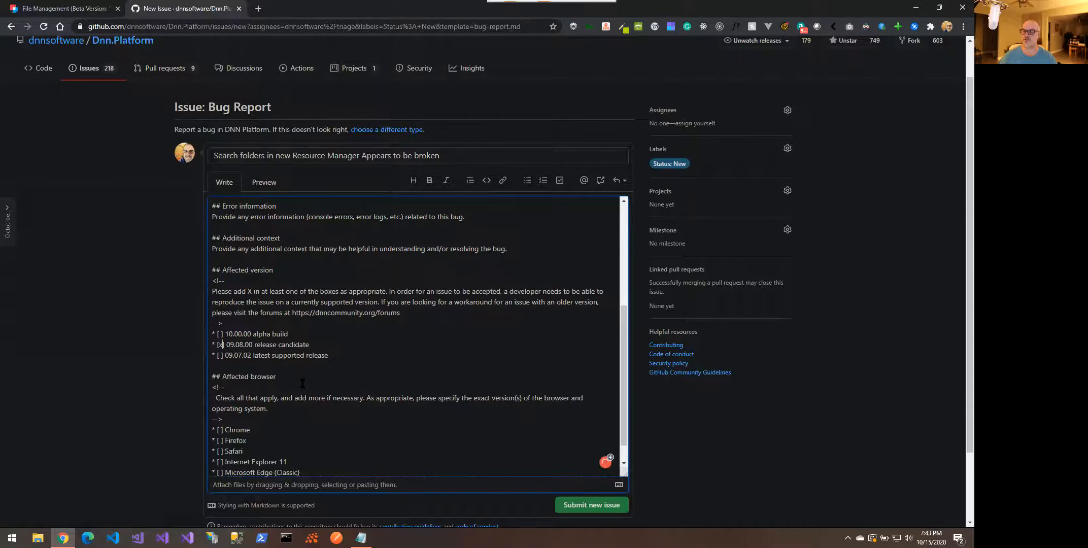
# Preview the rendered report, resume editing the markdown, then switch back to DNN File Management
pyautogui.click(263, 189)
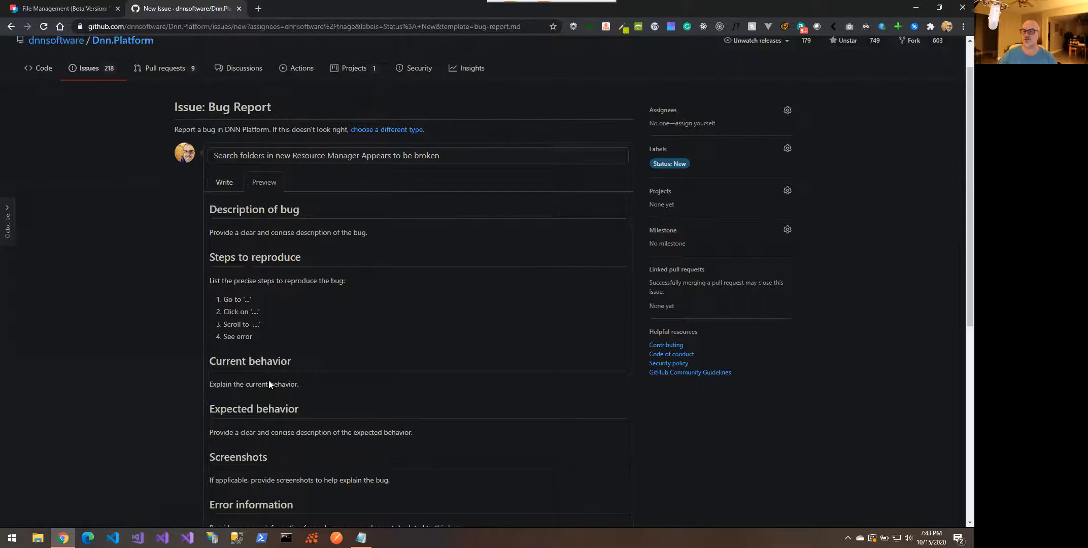
pyautogui.scroll(-5, 269, 380)
pyautogui.scroll(-1, 287, 421)
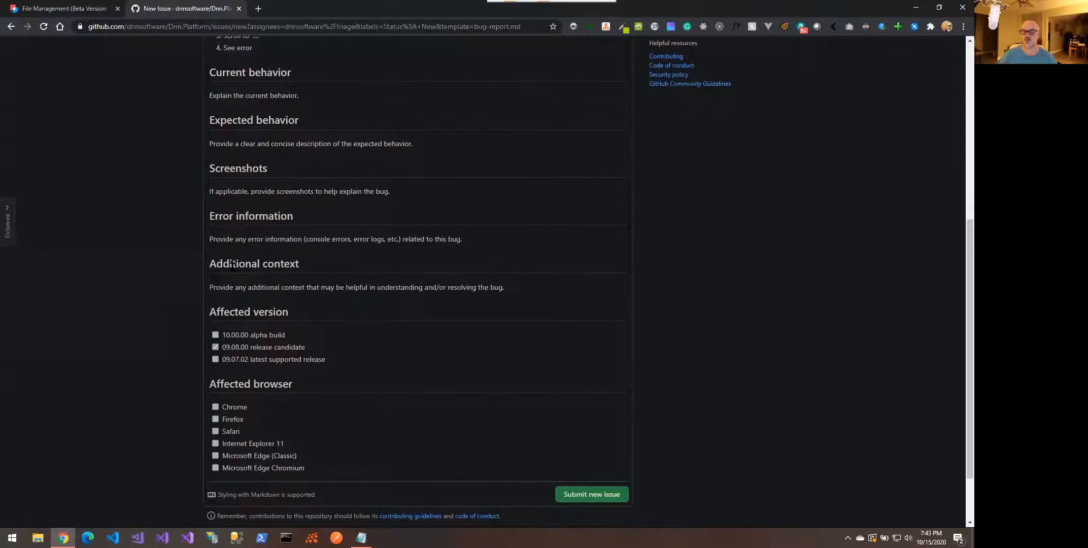
pyautogui.scroll(5, 203, 237)
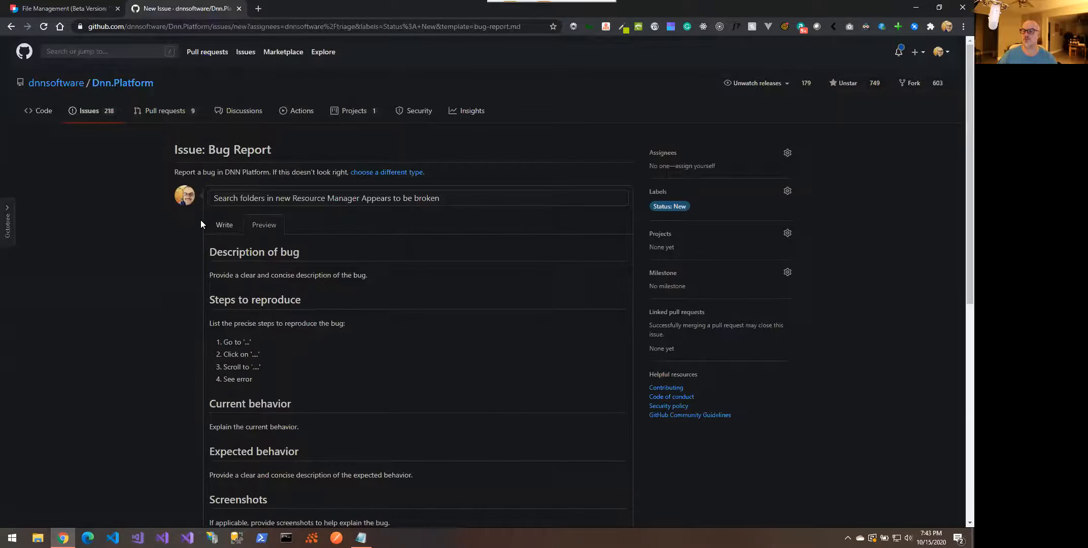
pyautogui.click(226, 224)
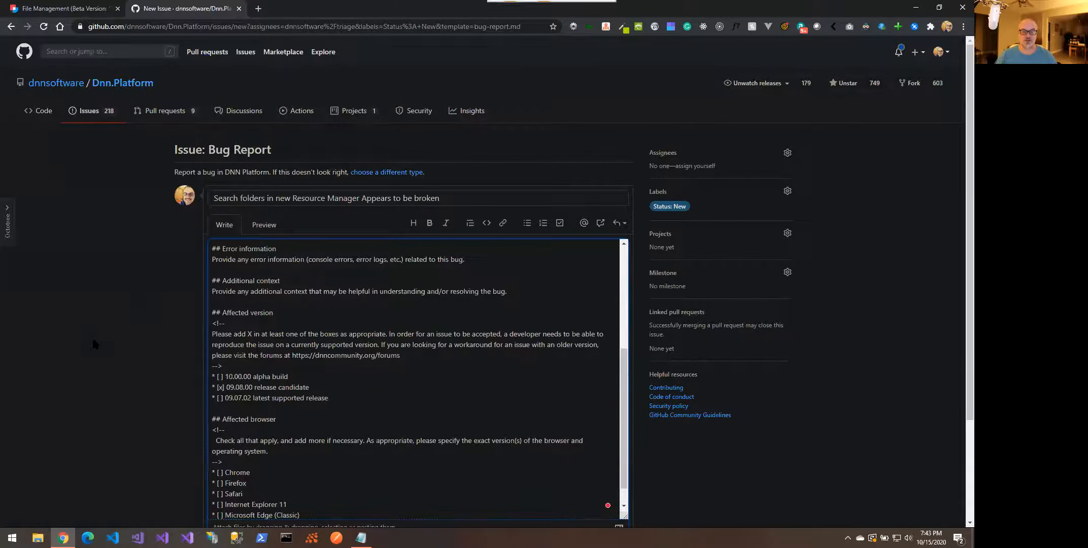
pyautogui.scroll(-1, 91, 336)
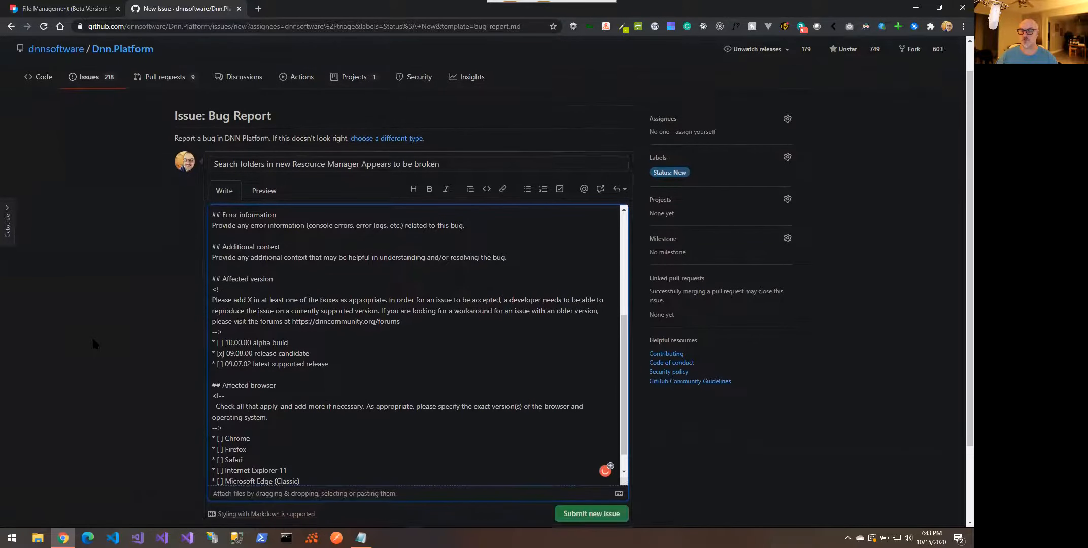
pyautogui.click(297, 253)
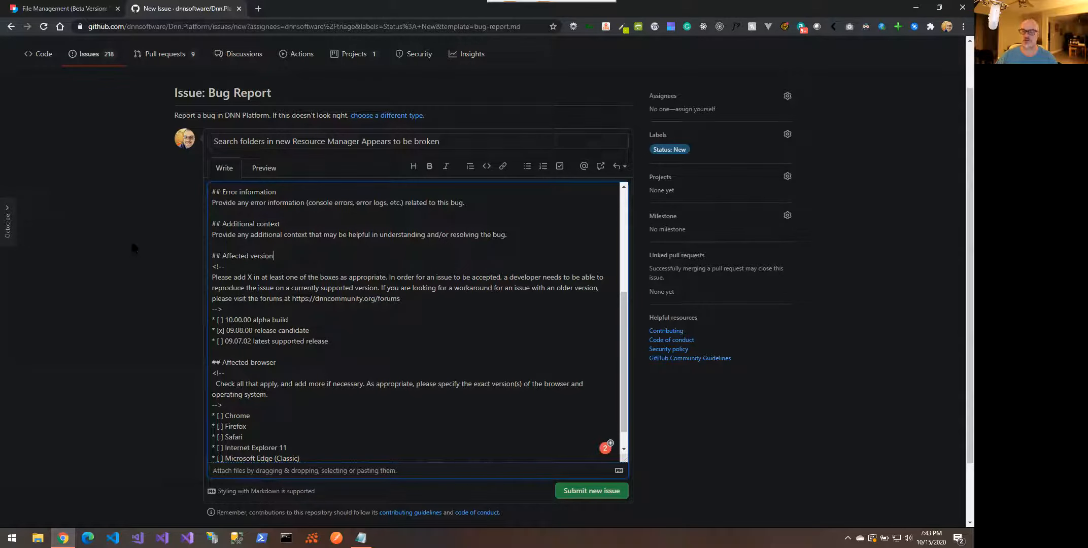
pyautogui.click(75, 19)
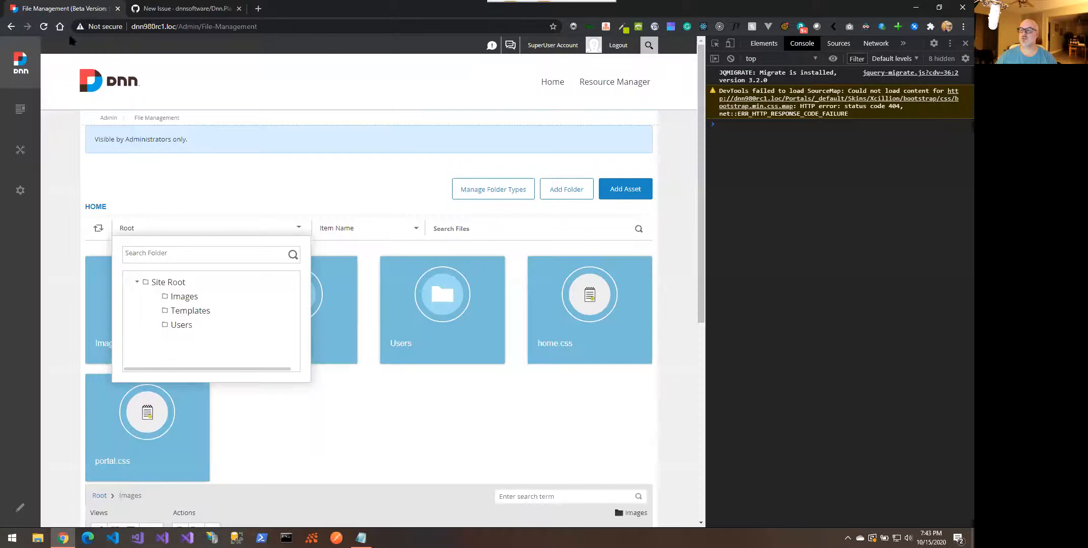
# Close the Root folder tree and put the File Management page into edit mode
pyautogui.click(274, 182)
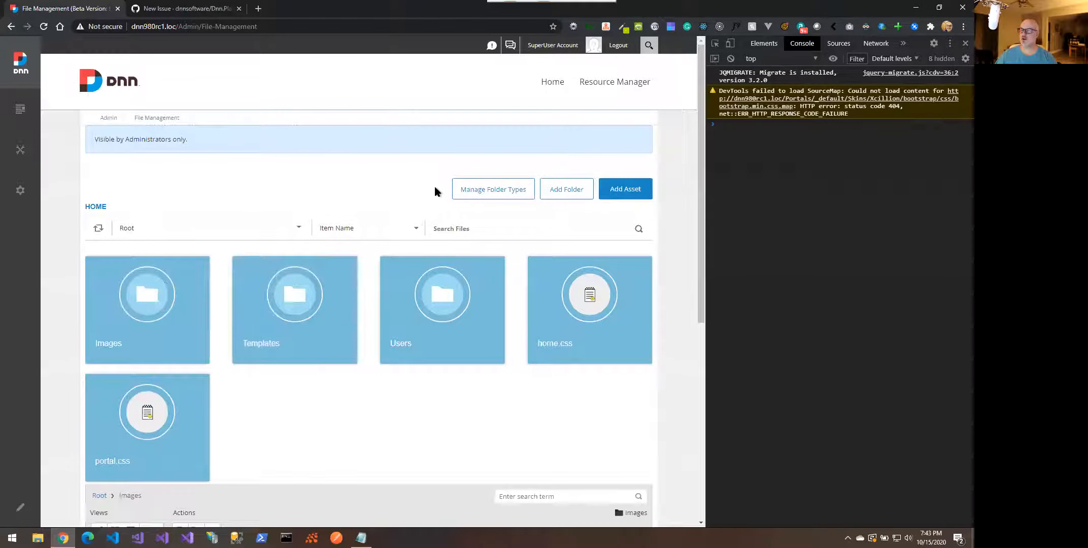
pyautogui.moveTo(23, 154)
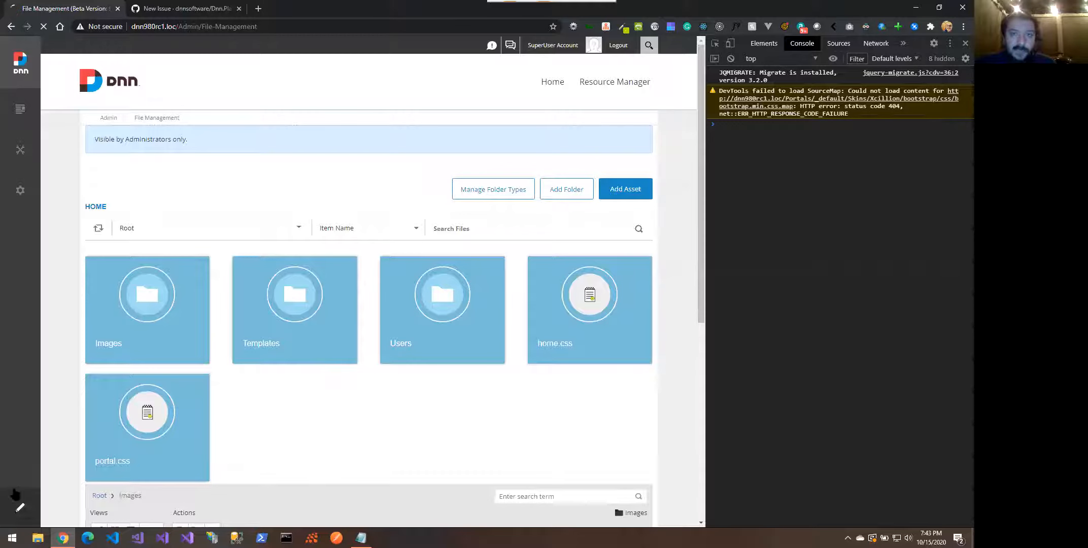
pyautogui.click(20, 507)
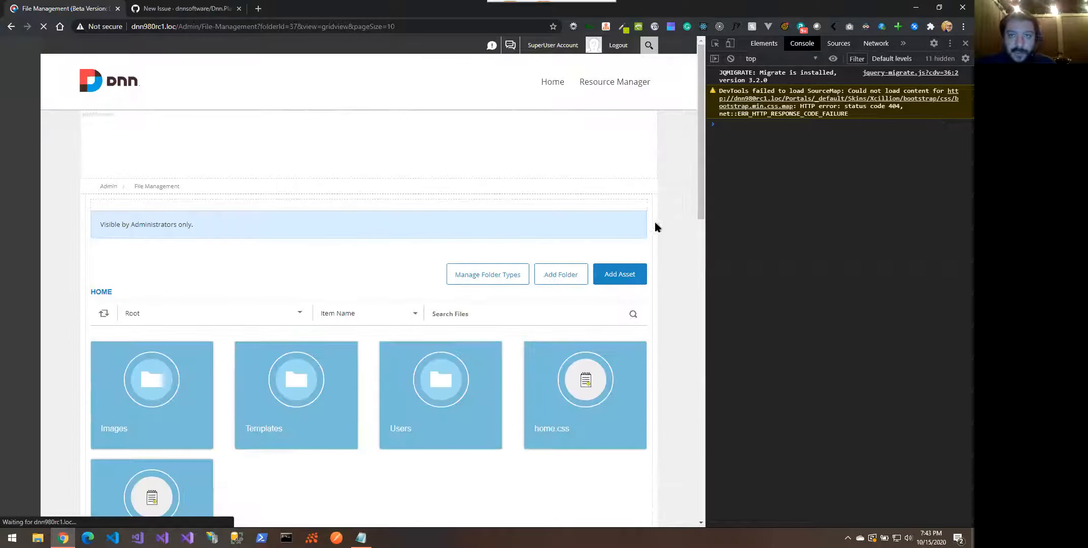
pyautogui.moveTo(620, 210)
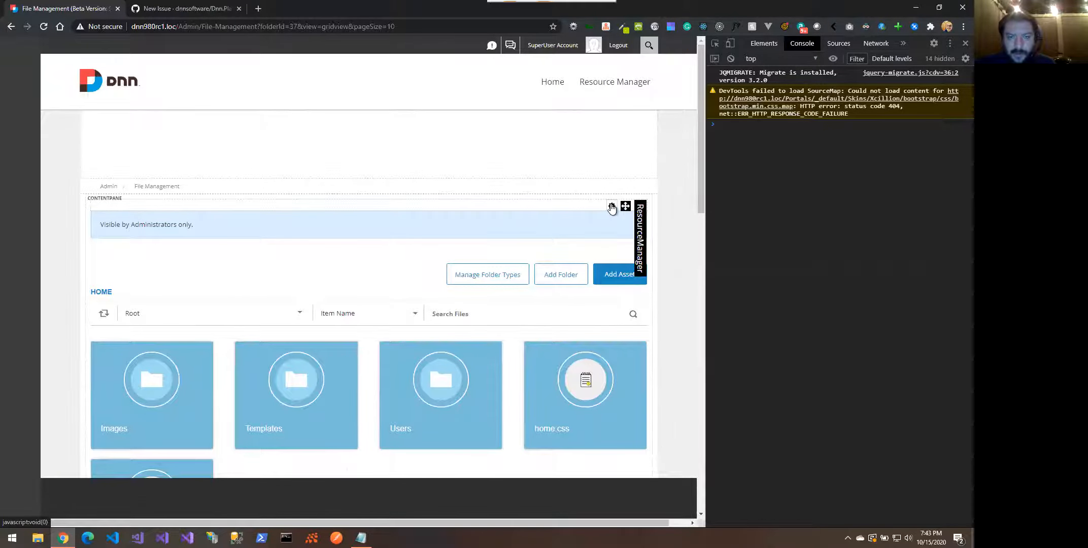
# Check the Resource Manager settings (Mode Normal, Home Folder Site Root) and close without saving
pyautogui.click(558, 220)
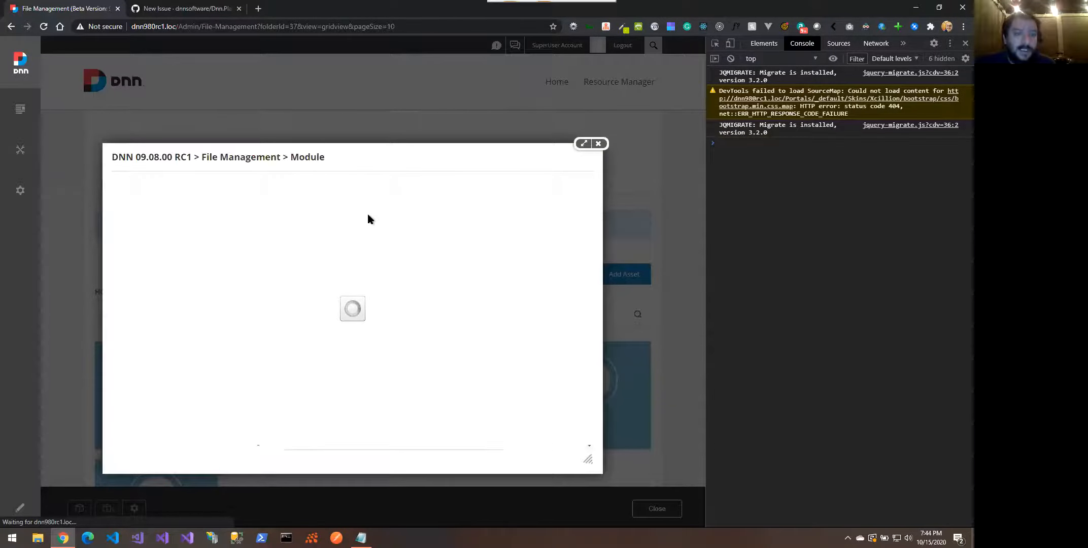
pyautogui.click(328, 209)
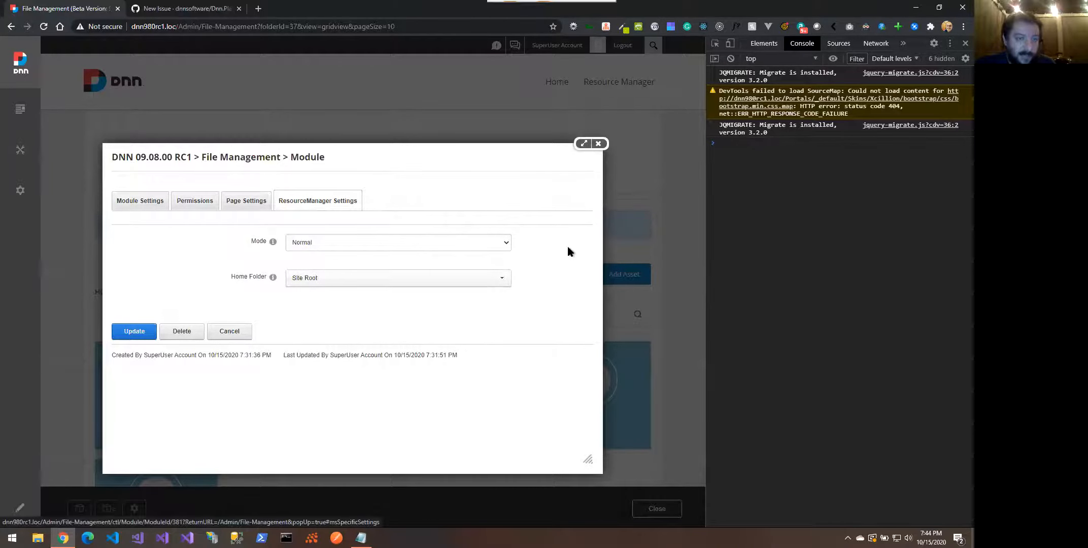
pyautogui.click(500, 244)
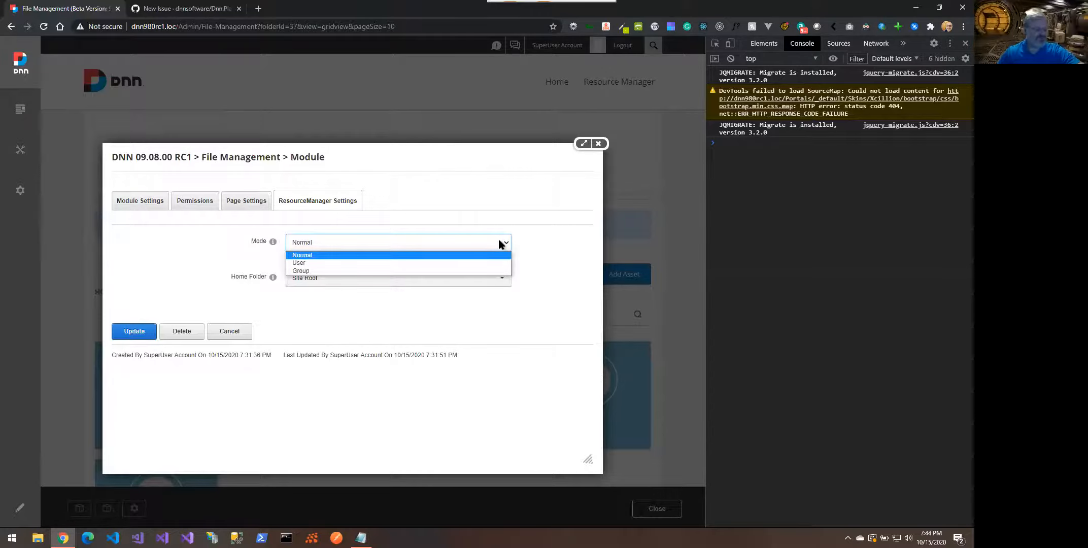
pyautogui.click(526, 244)
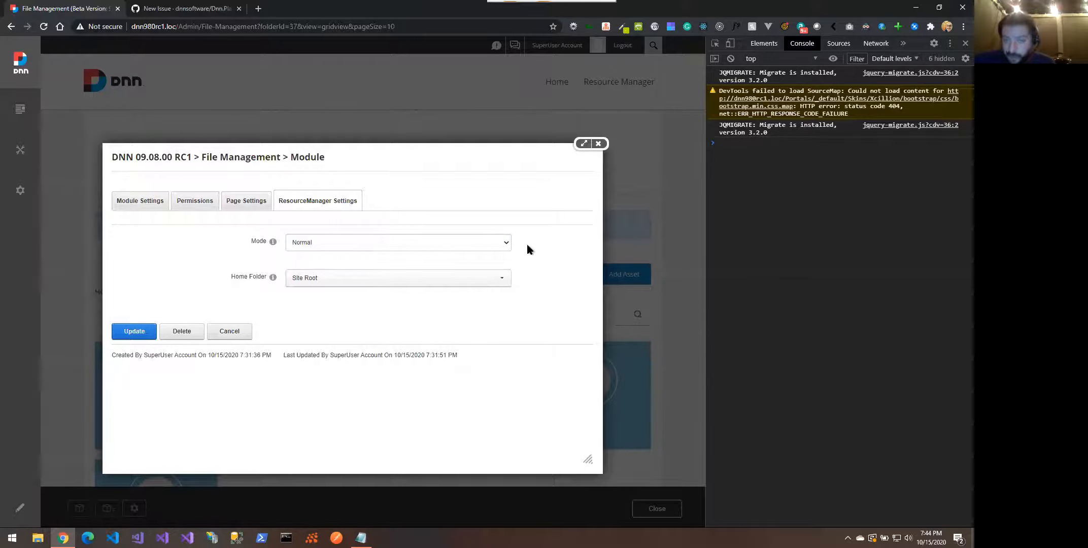
pyautogui.click(426, 280)
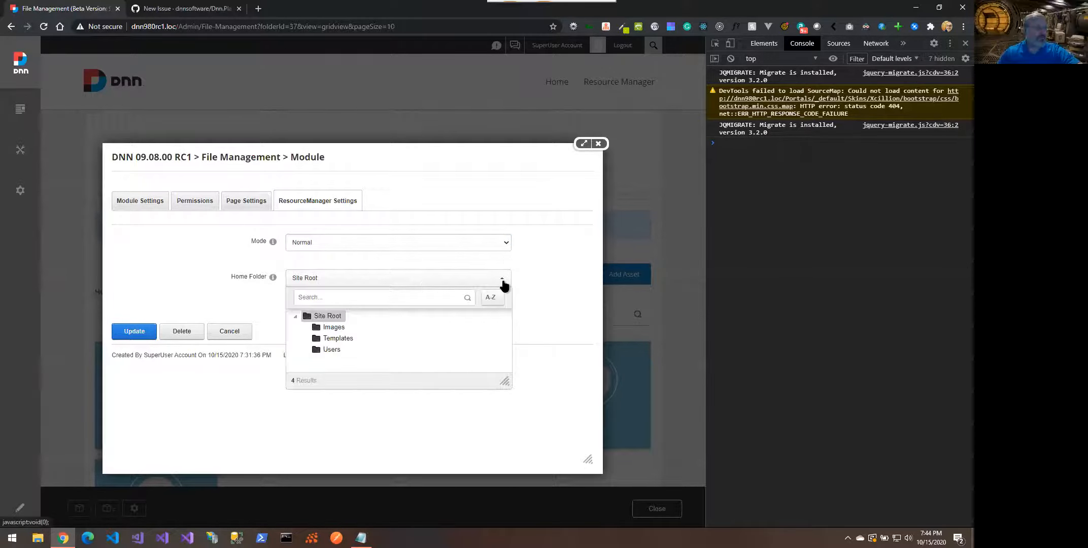
pyautogui.click(524, 287)
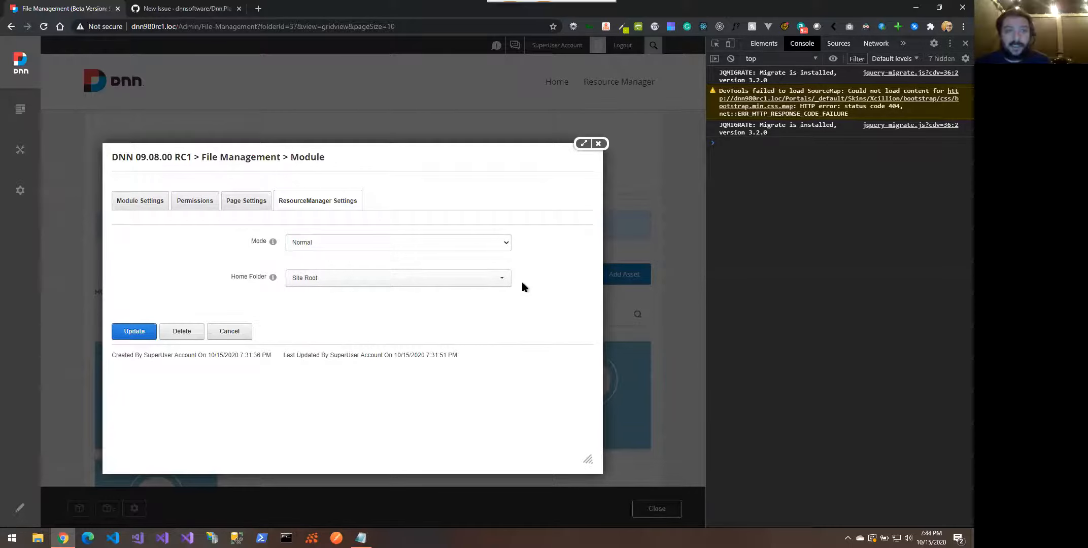
pyautogui.click(505, 246)
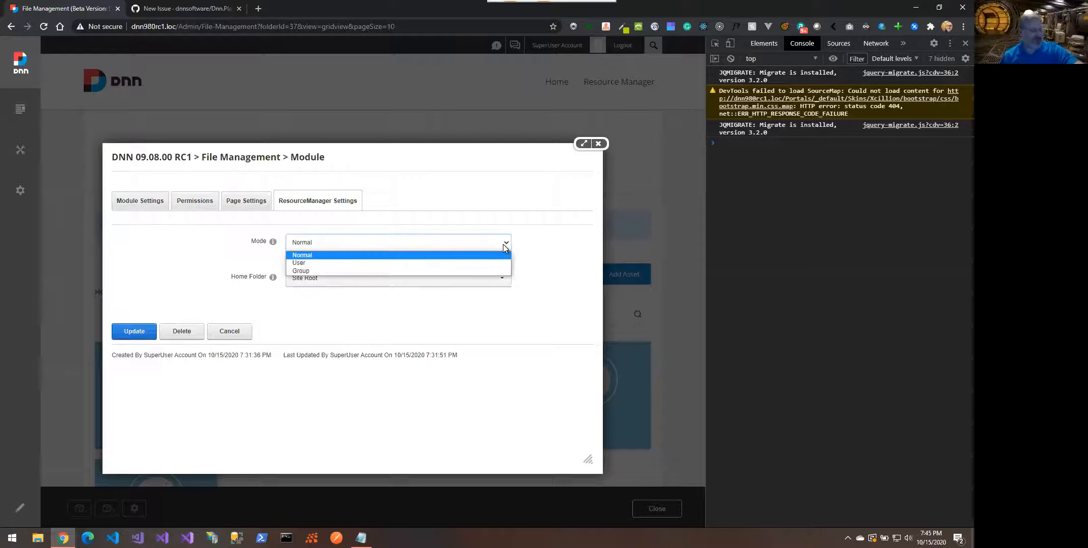
pyautogui.click(530, 249)
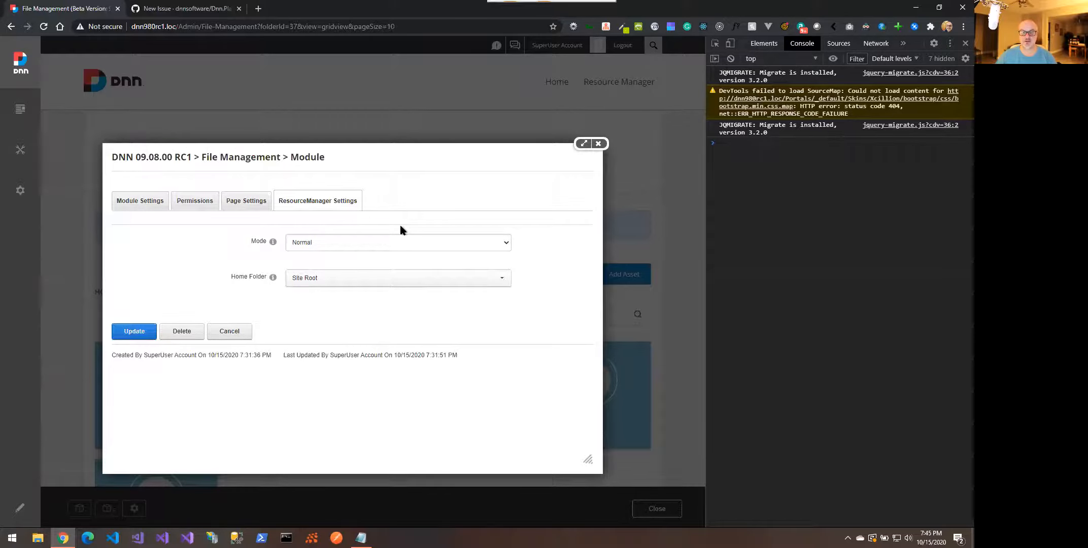
pyautogui.click(598, 144)
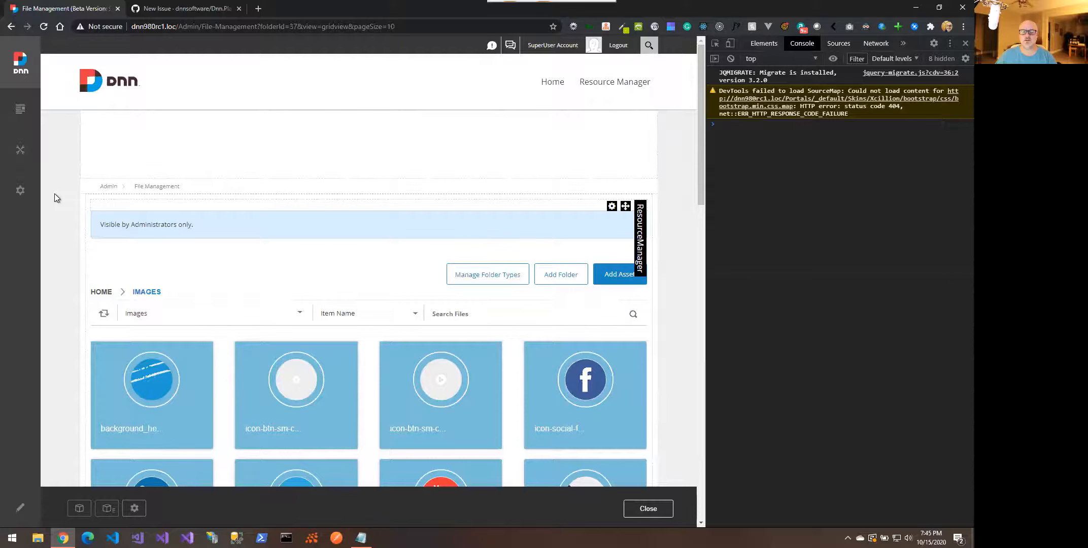
pyautogui.moveTo(21, 193)
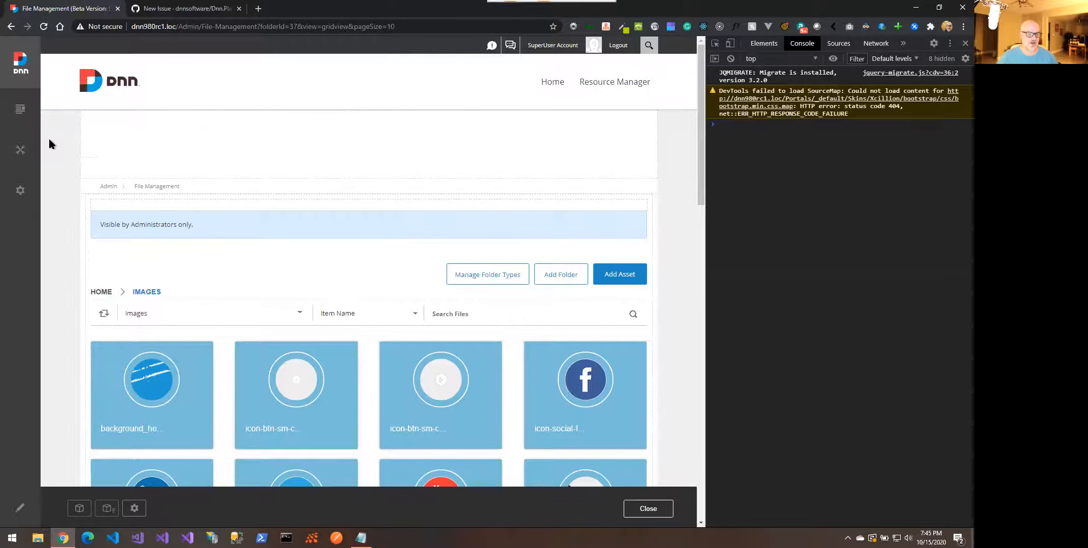
pyautogui.moveTo(20, 149)
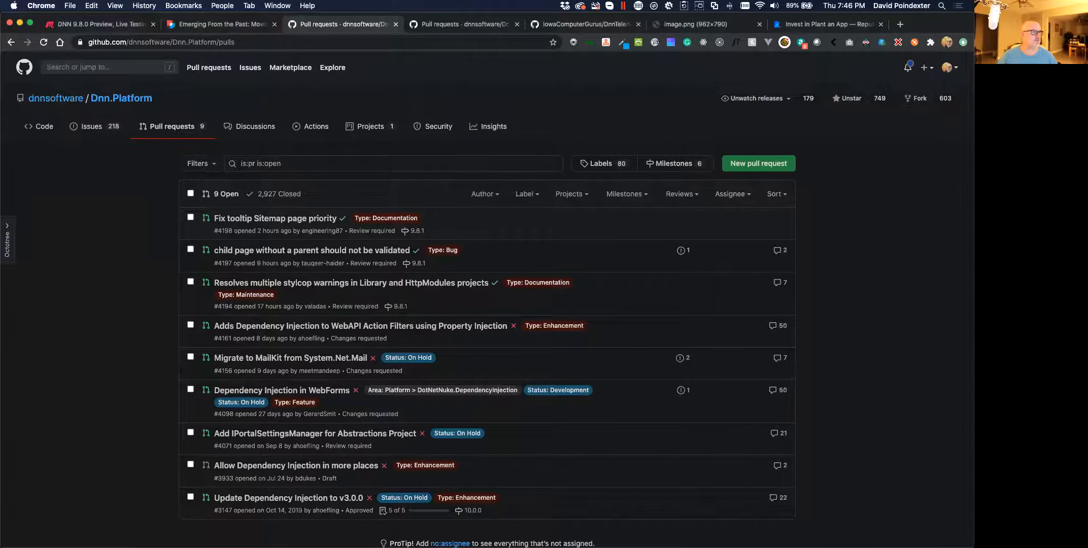
pyautogui.moveTo(1, 118); pyautogui.dragTo(529, 62)
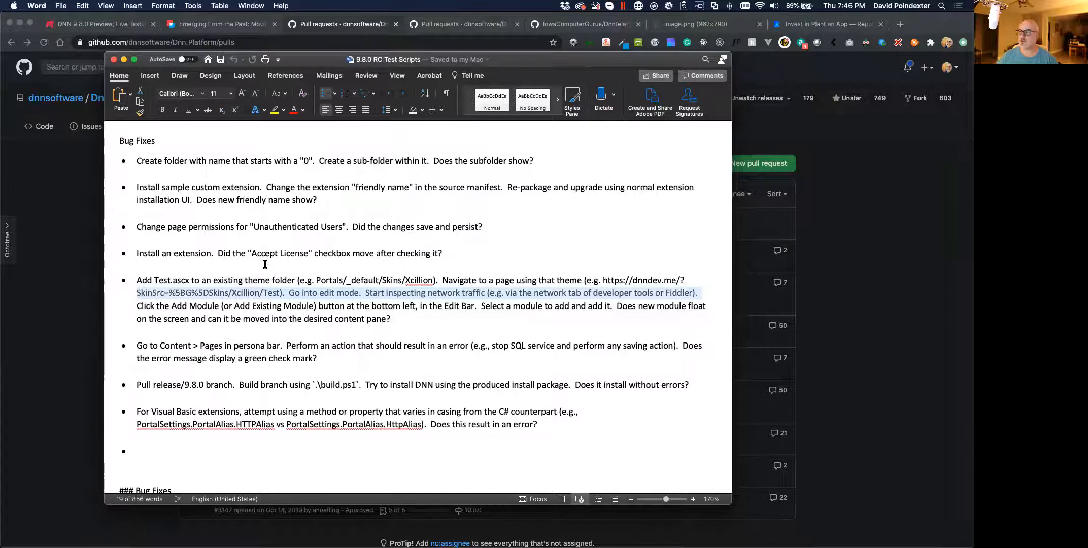
pyautogui.scroll(-3, 357, 249)
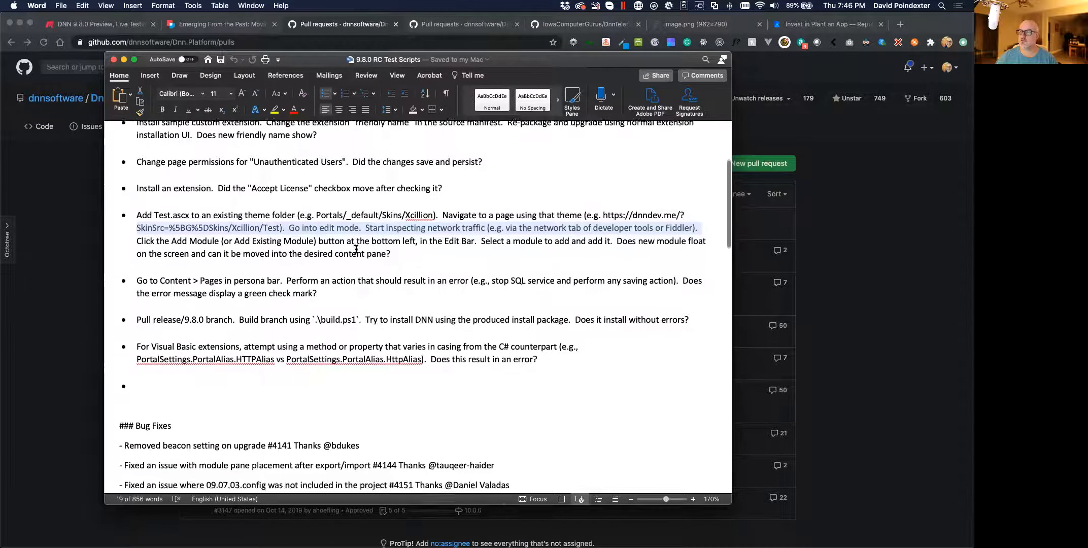
pyautogui.scroll(1, 357, 248)
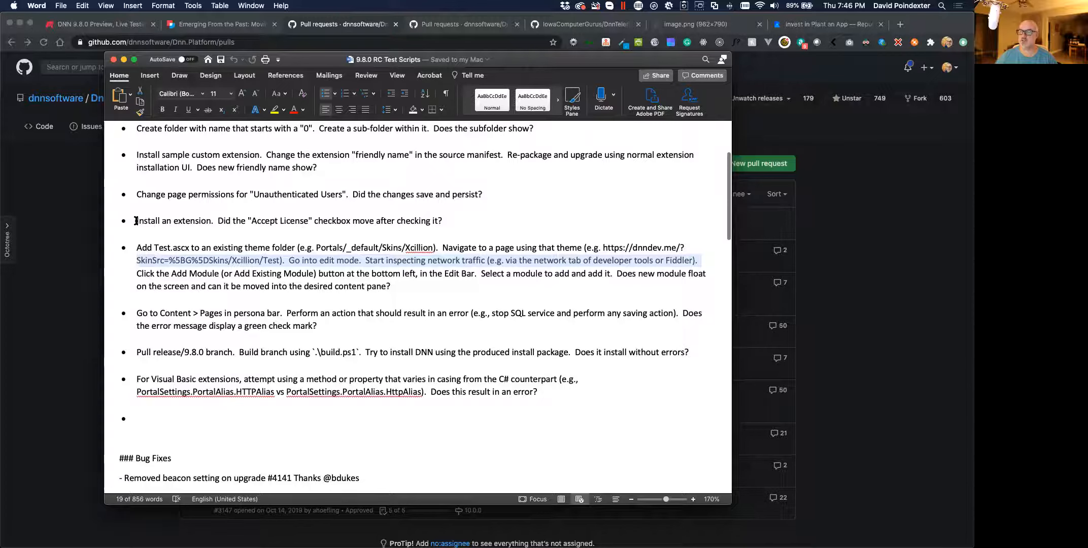
pyautogui.moveTo(137, 221); pyautogui.dragTo(450, 224)
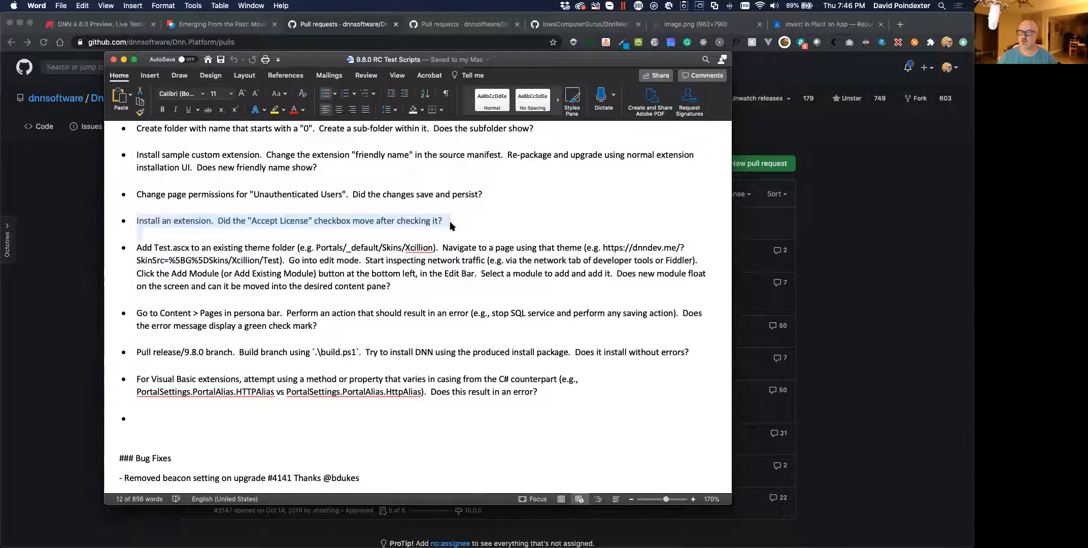
pyautogui.click(171, 227)
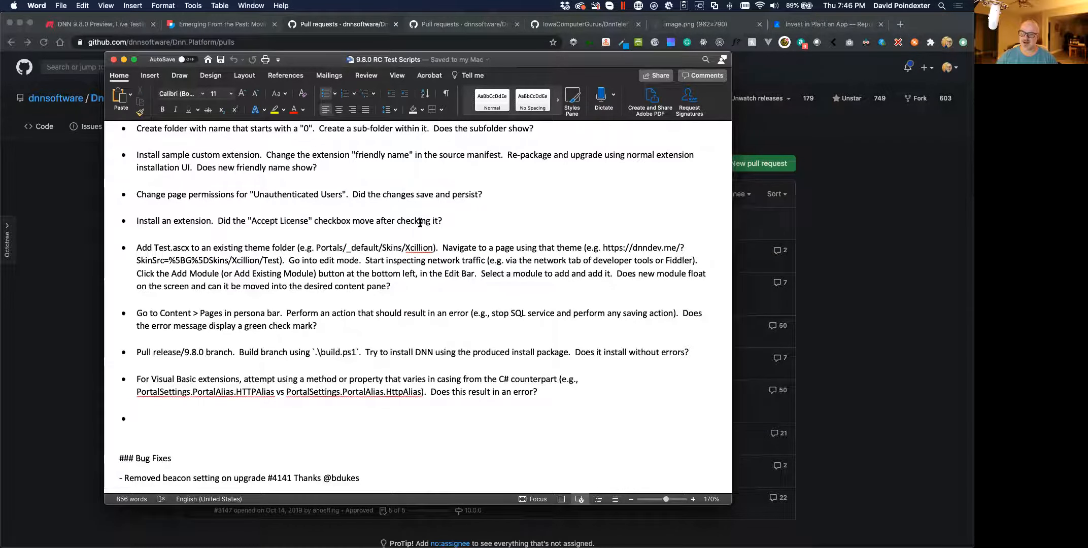
pyautogui.scroll(-10, 420, 222)
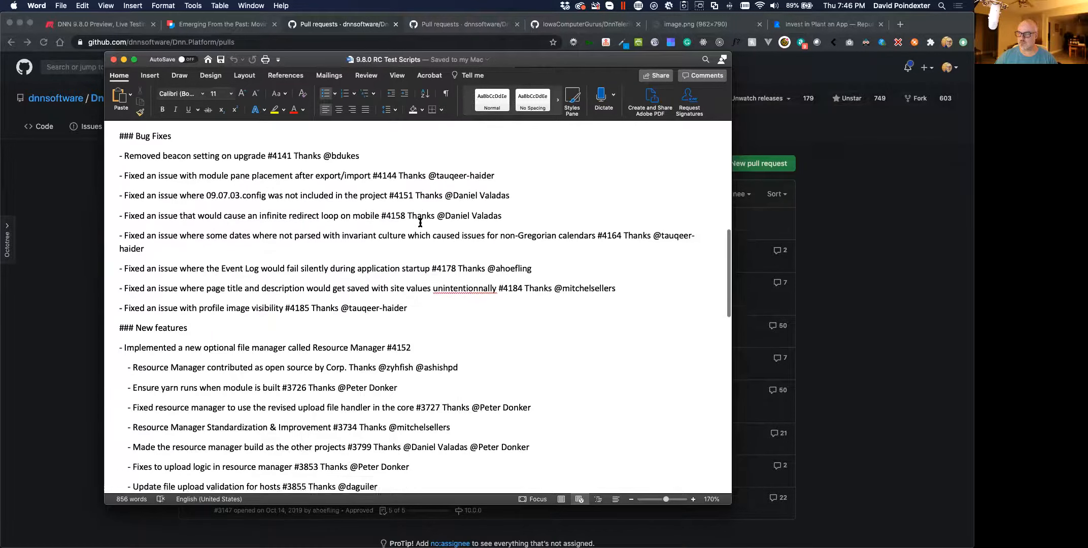
pyautogui.scroll(2, 420, 224)
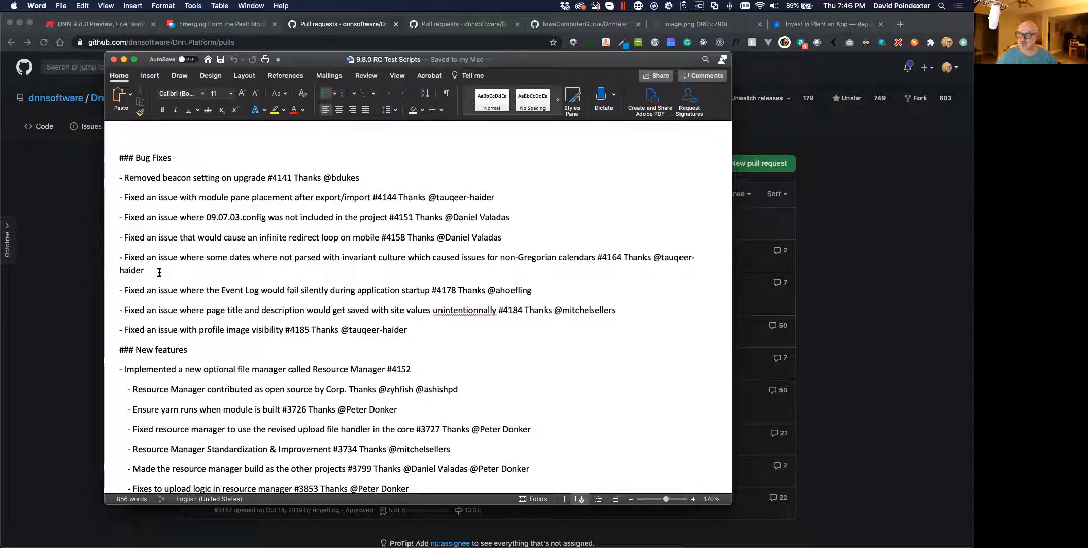
pyautogui.scroll(-1, 192, 282)
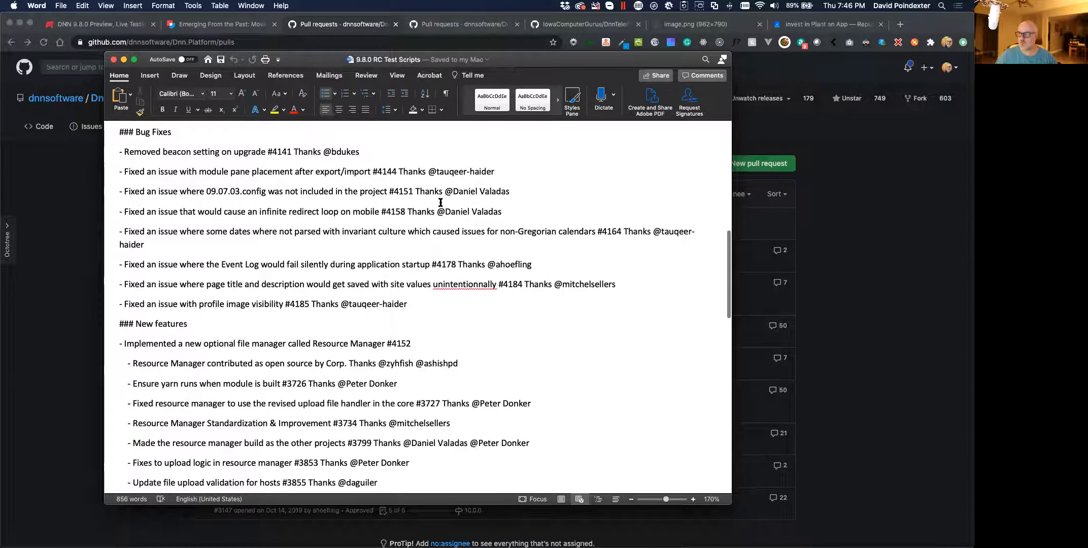
pyautogui.scroll(1, 301, 299)
pyautogui.scroll(-3, 301, 299)
pyautogui.scroll(4, 301, 299)
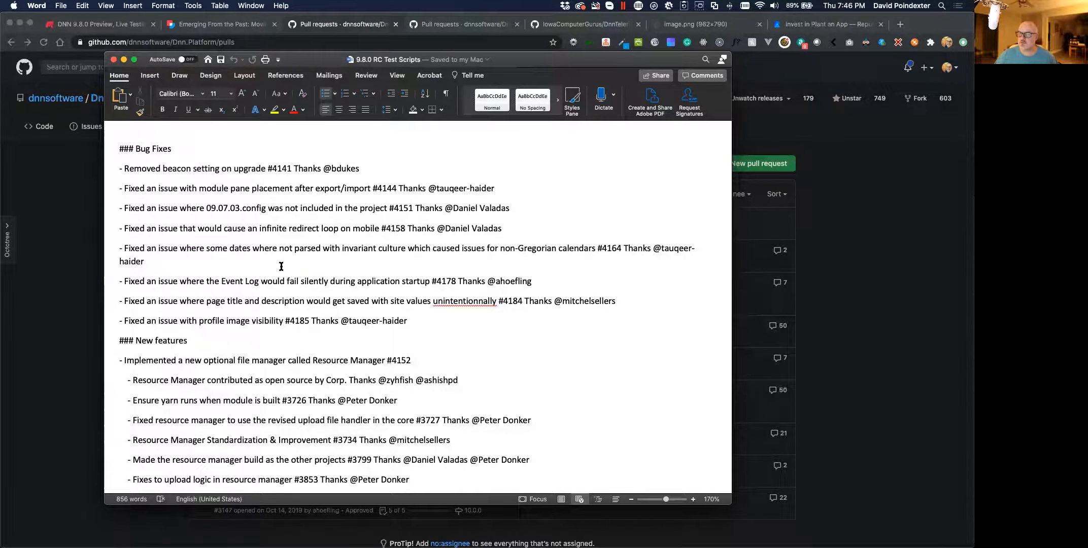
pyautogui.scroll(-5, 281, 267)
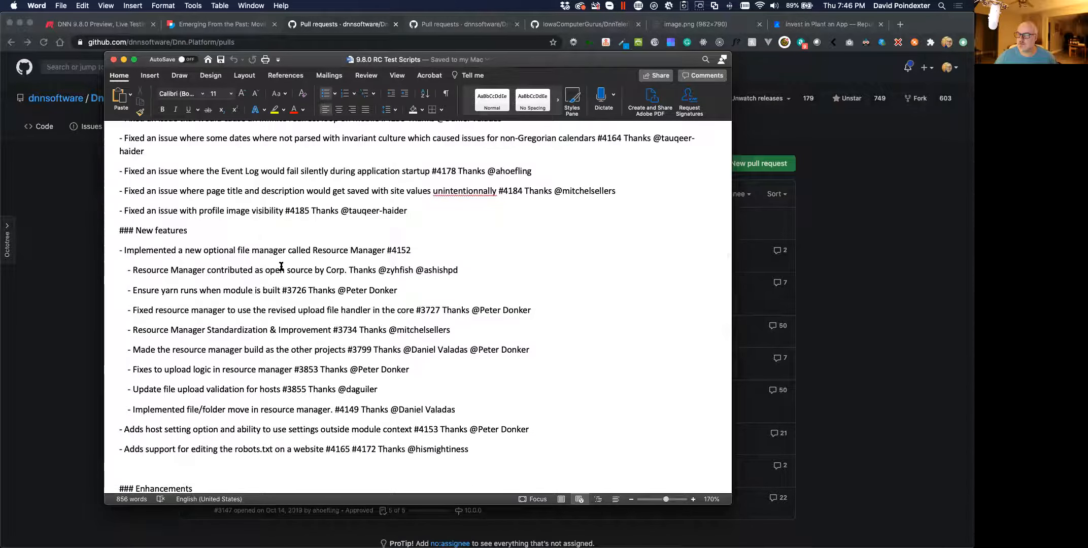
pyautogui.scroll(4, 281, 266)
pyautogui.scroll(3, 281, 266)
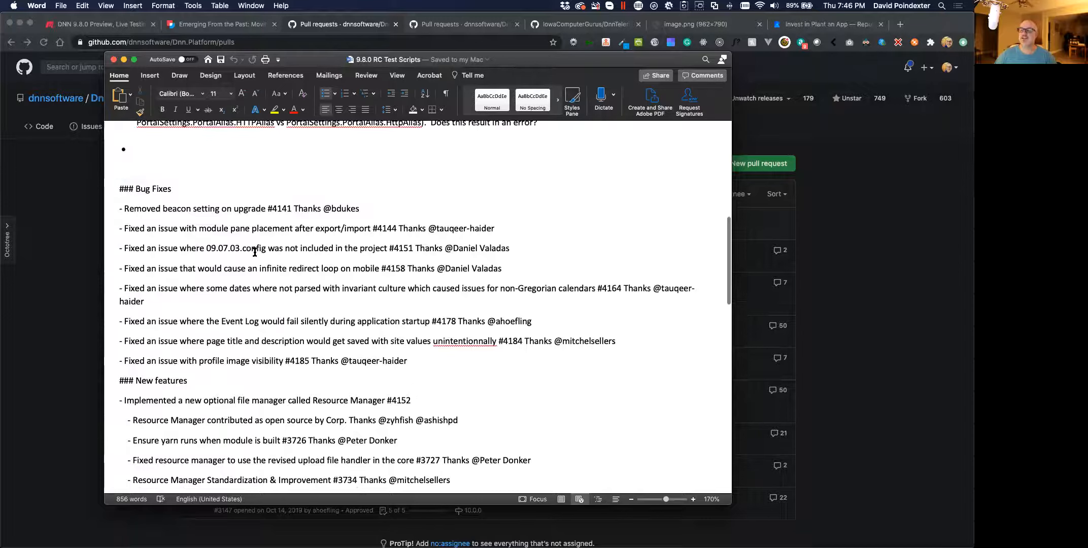
pyautogui.click(352, 26)
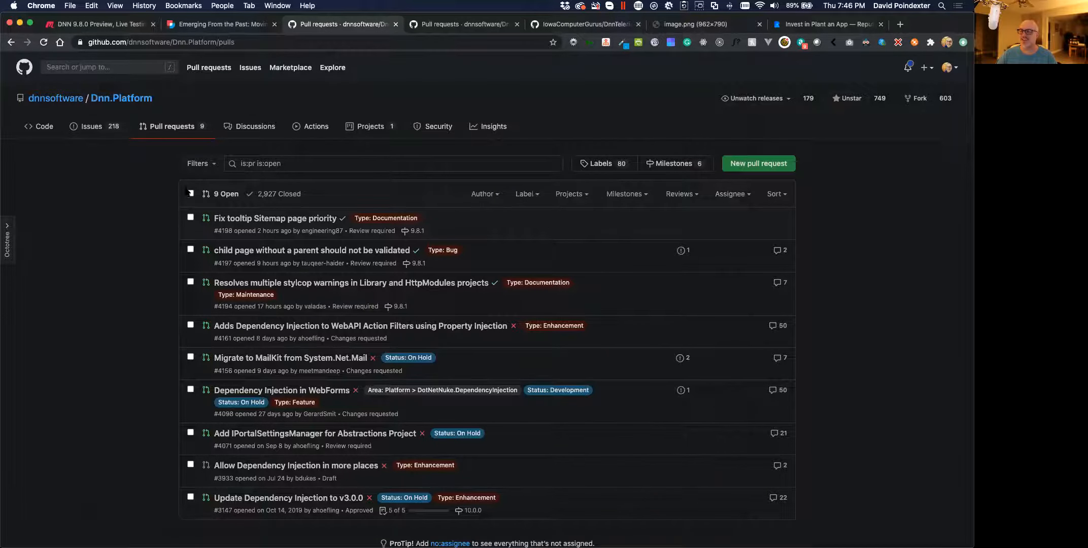
# Switch to the closed feature/resource-manager pull requests, then open the Dnn.Platform repository page
pyautogui.click(451, 26)
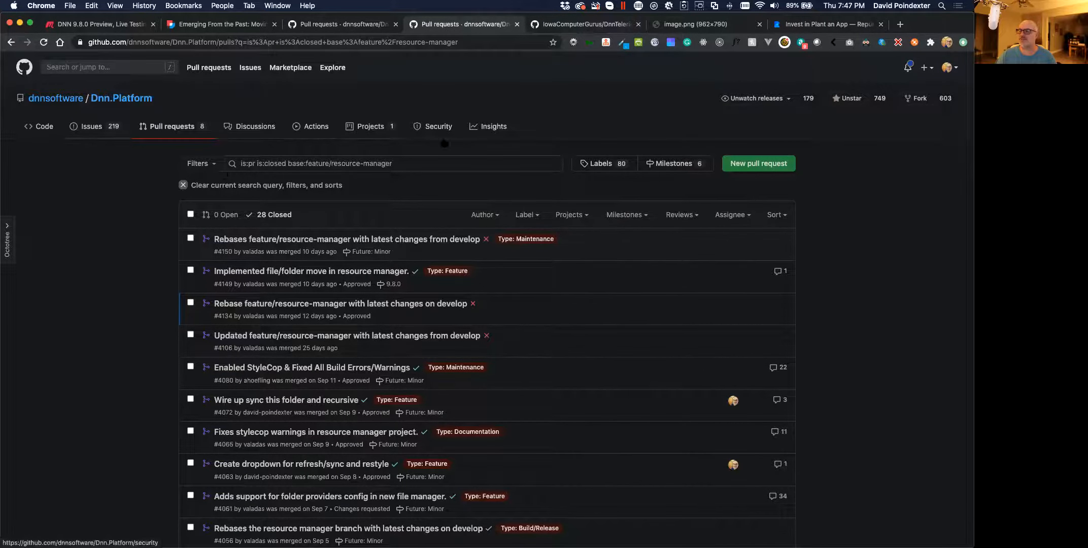
pyautogui.click(115, 101)
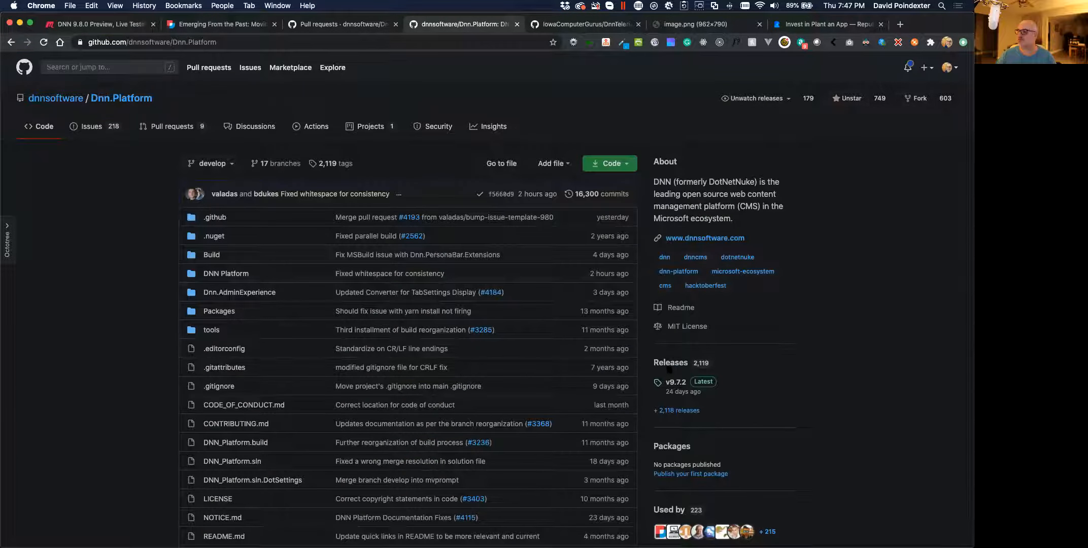
# Open Dnn.Platform Releases and scroll to the v9.8.0 Bug Fixes list starting at #3976
pyautogui.click(670, 366)
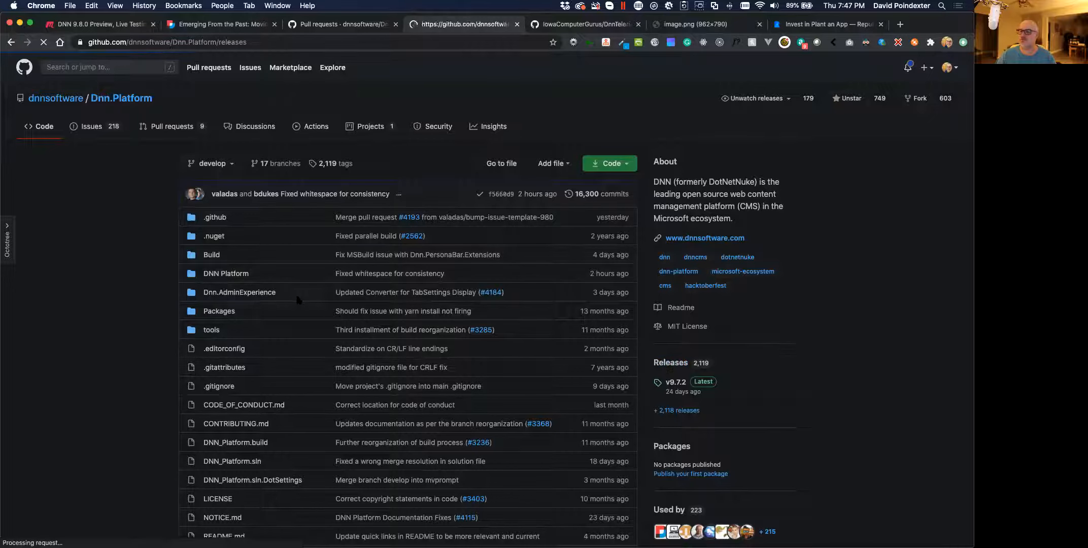
pyautogui.scroll(-10, 298, 300)
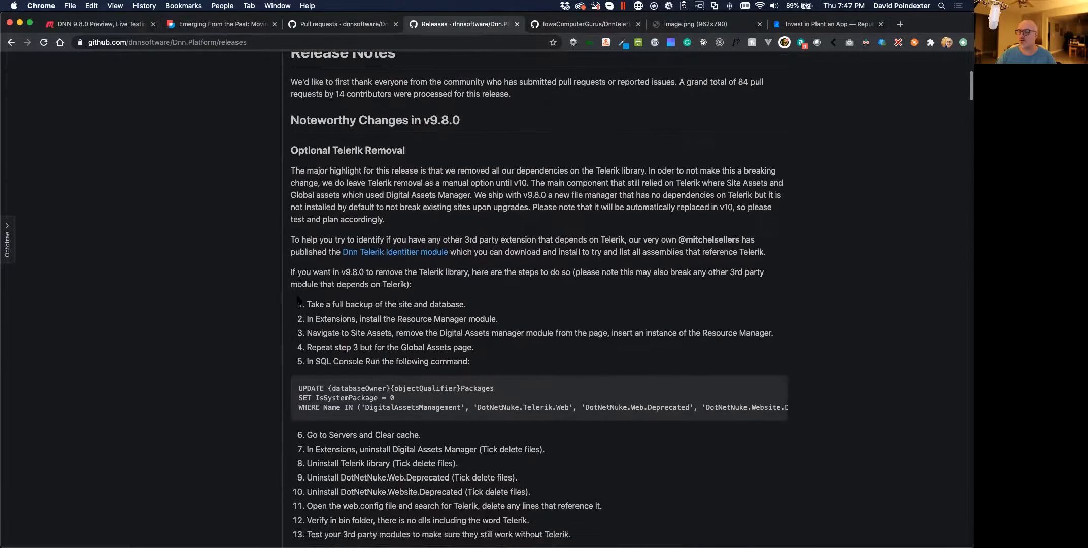
pyautogui.scroll(-5, 298, 300)
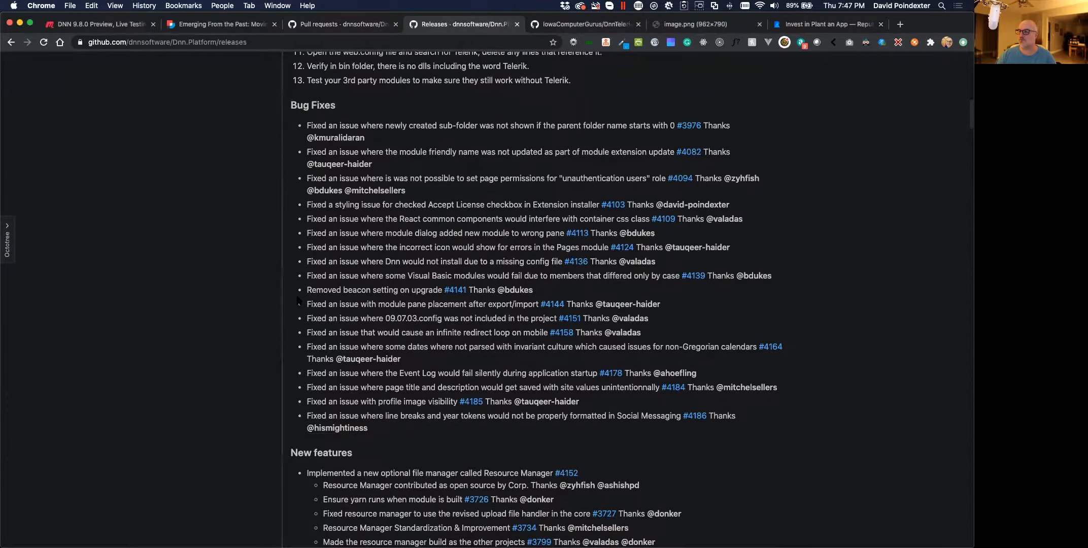
pyautogui.scroll(3, 298, 300)
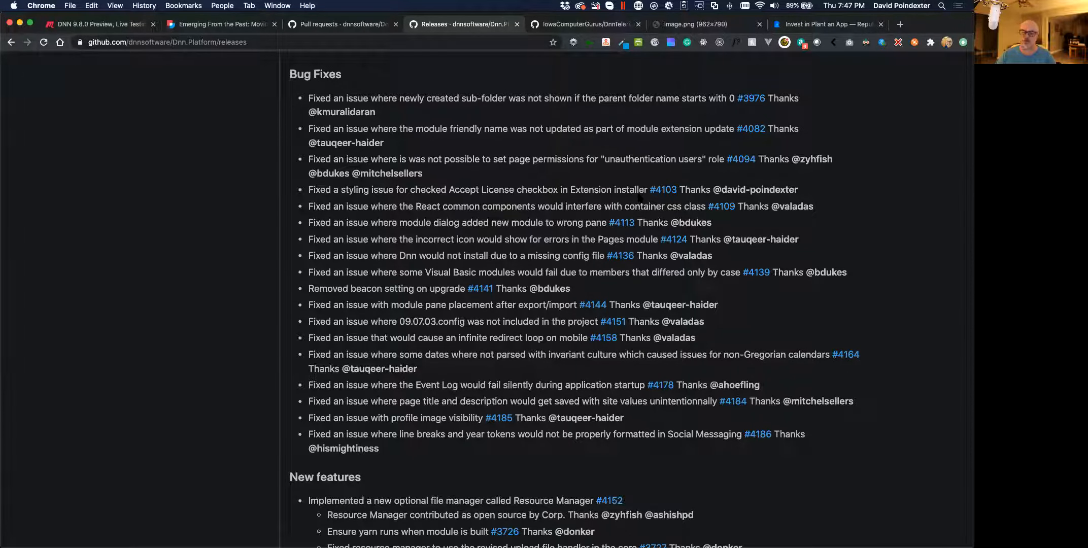
pyautogui.hscroll(3, 639, 197)
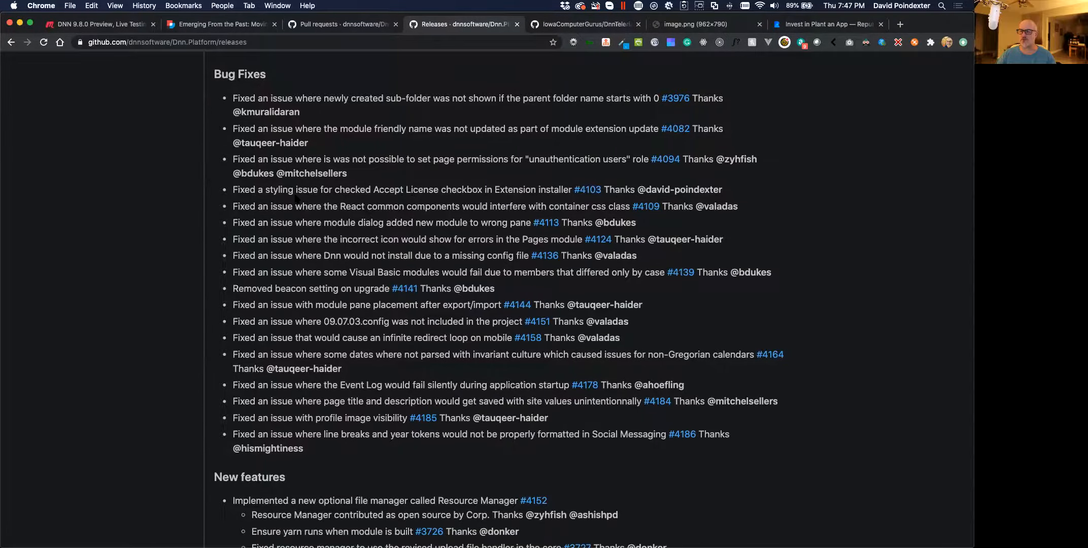
pyautogui.scroll(3, 296, 198)
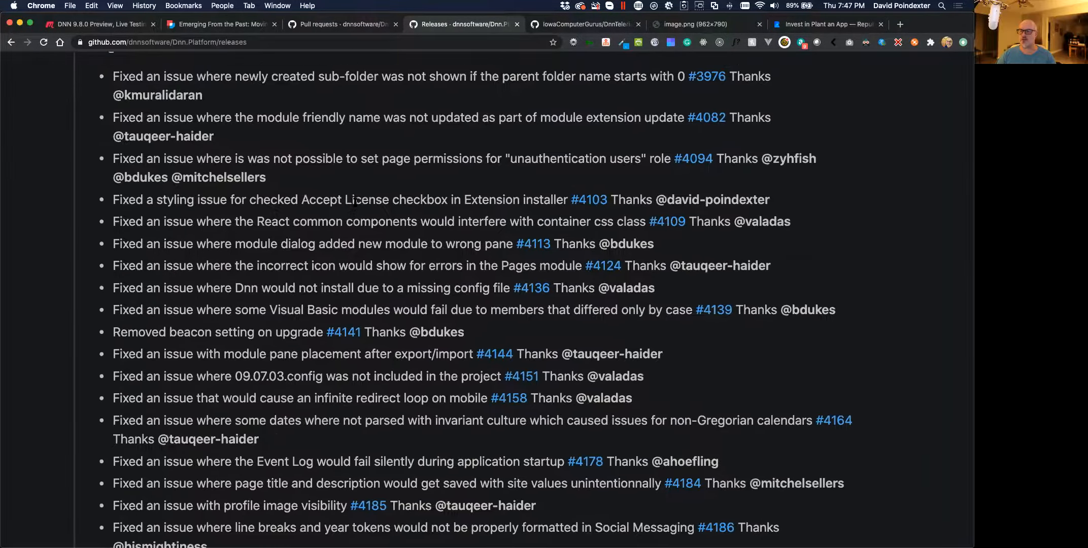
pyautogui.scroll(1, 355, 201)
pyautogui.hscroll(1, 356, 200)
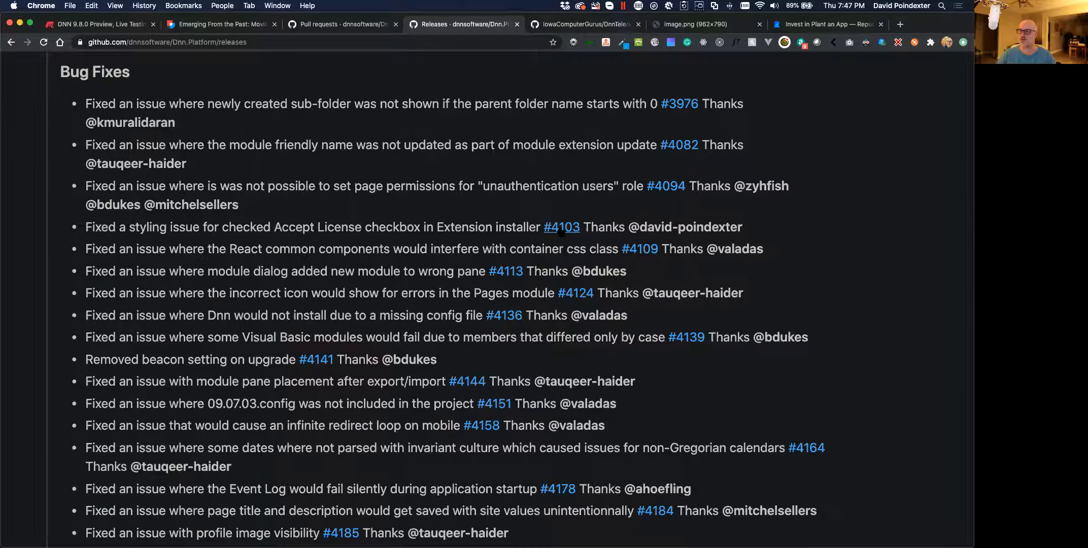
pyautogui.moveTo(562, 232)
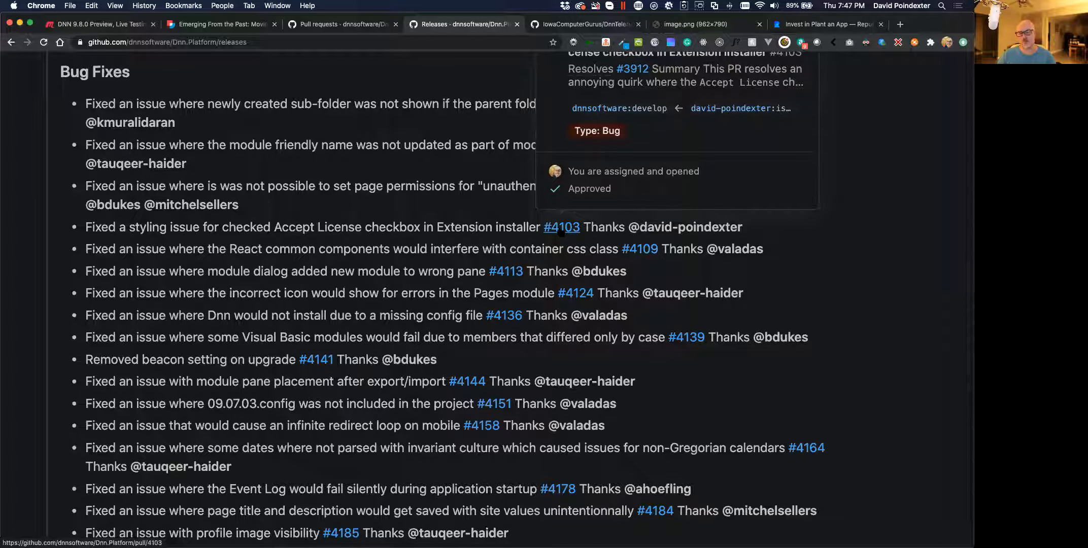
# Open pull request #4103 and review its unchecked and checked Accept License checkbox screenshots
pyautogui.click(562, 227)
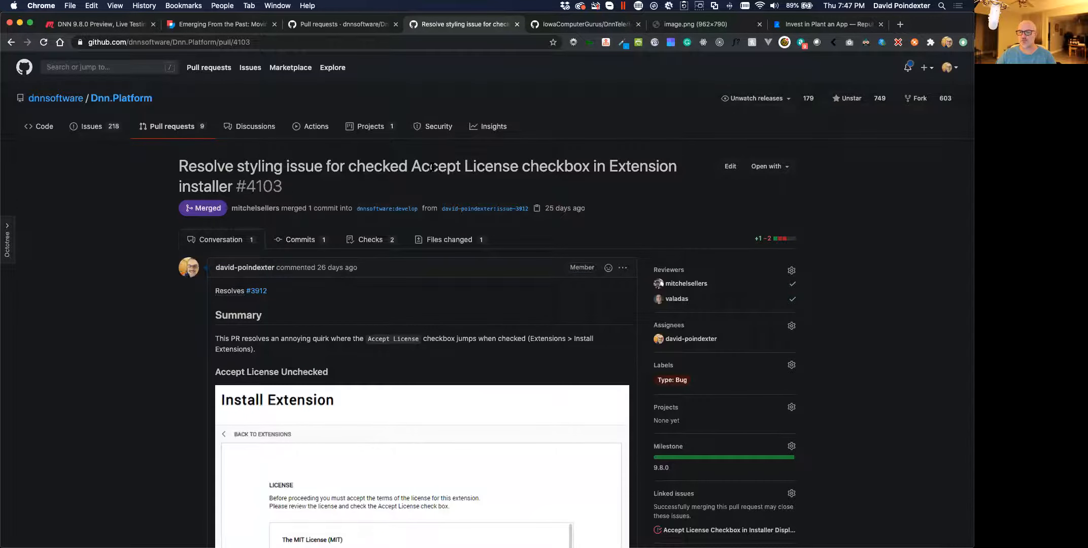
pyautogui.scroll(-5, 438, 169)
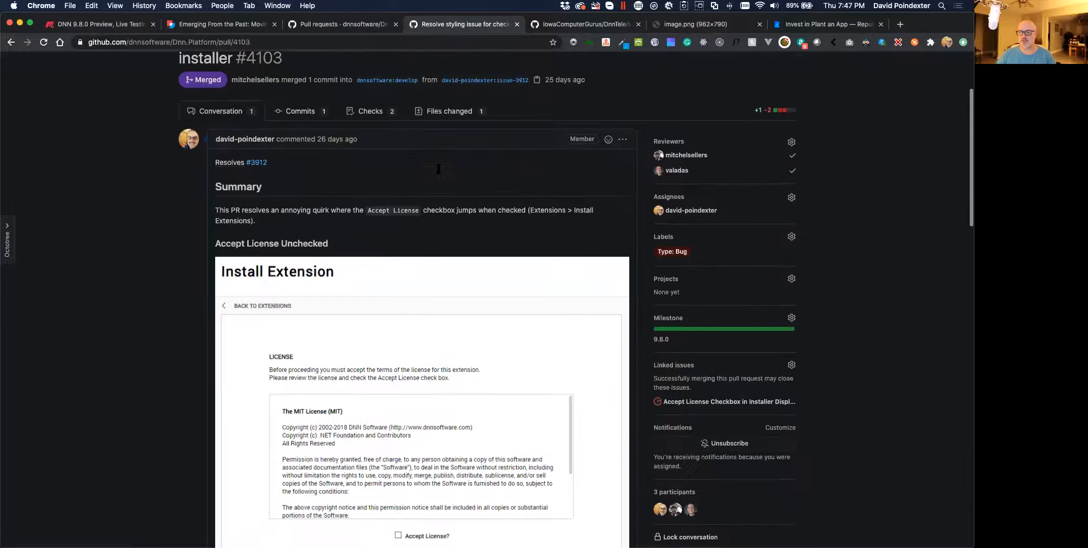
pyautogui.scroll(-2, 339, 388)
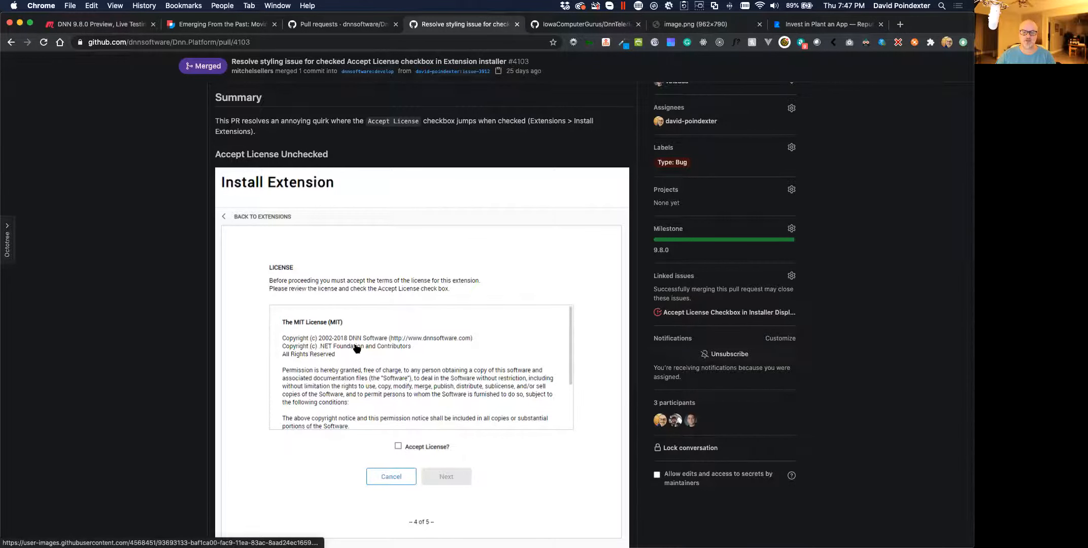
pyautogui.scroll(-10, 270, 410)
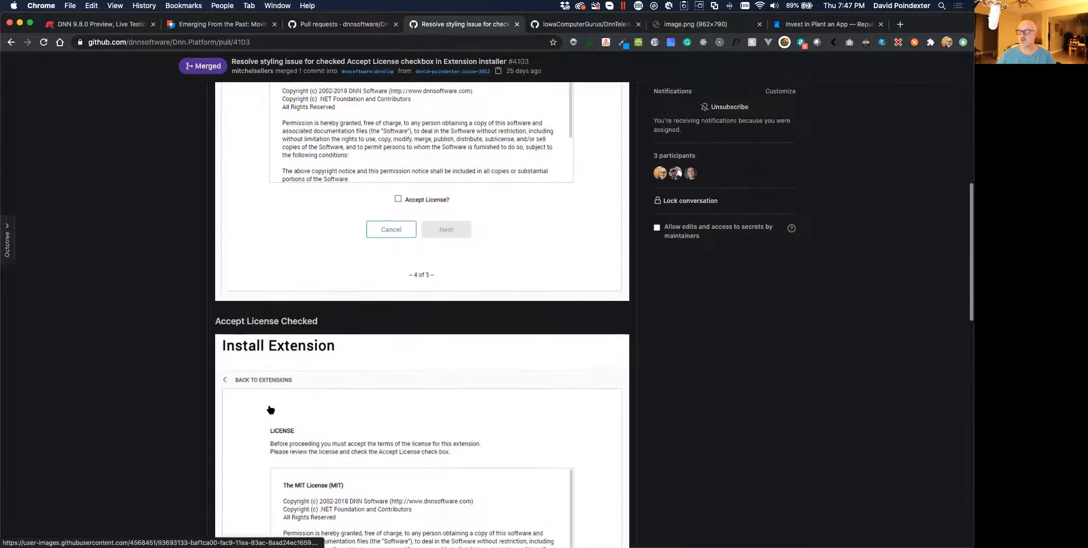
pyautogui.scroll(-2, 270, 410)
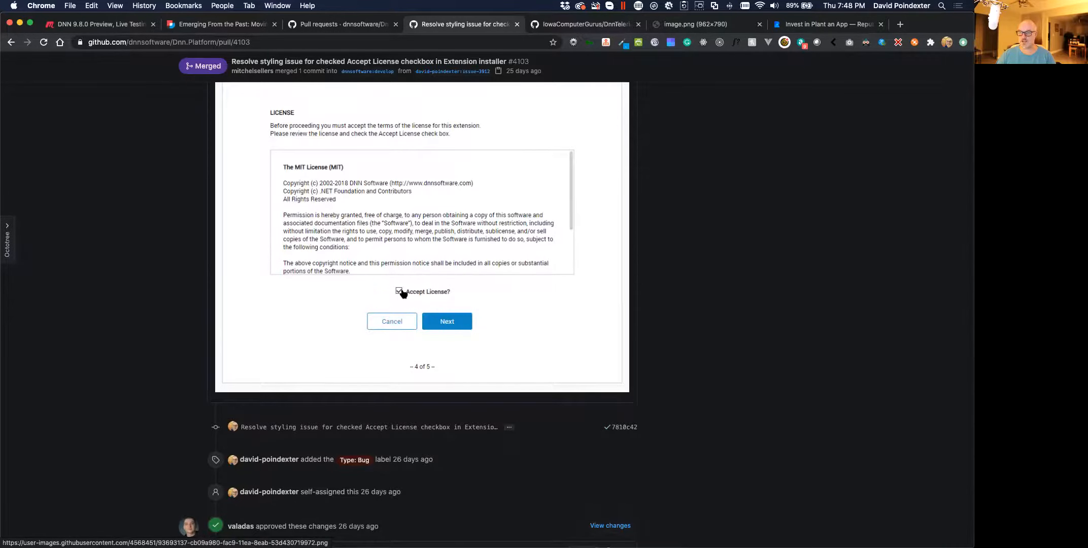
pyautogui.scroll(8, 284, 291)
pyautogui.scroll(6, 284, 291)
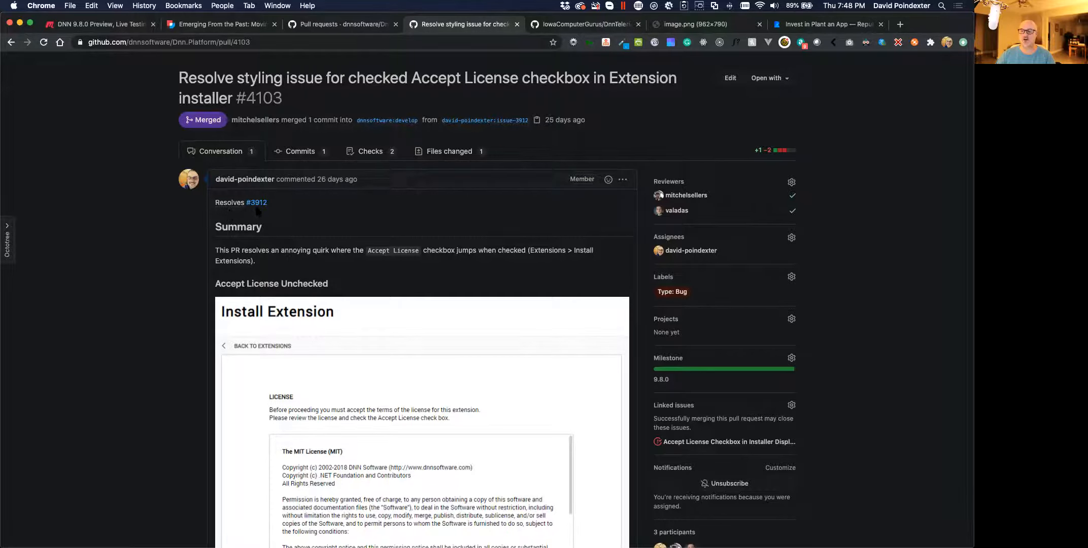
pyautogui.moveTo(258, 209)
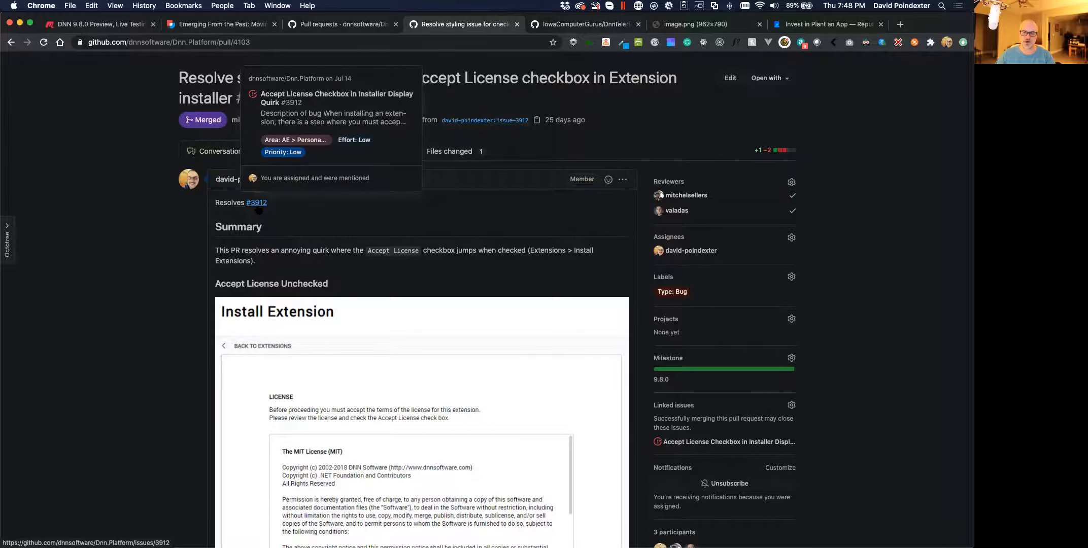
pyautogui.scroll(3, 153, 168)
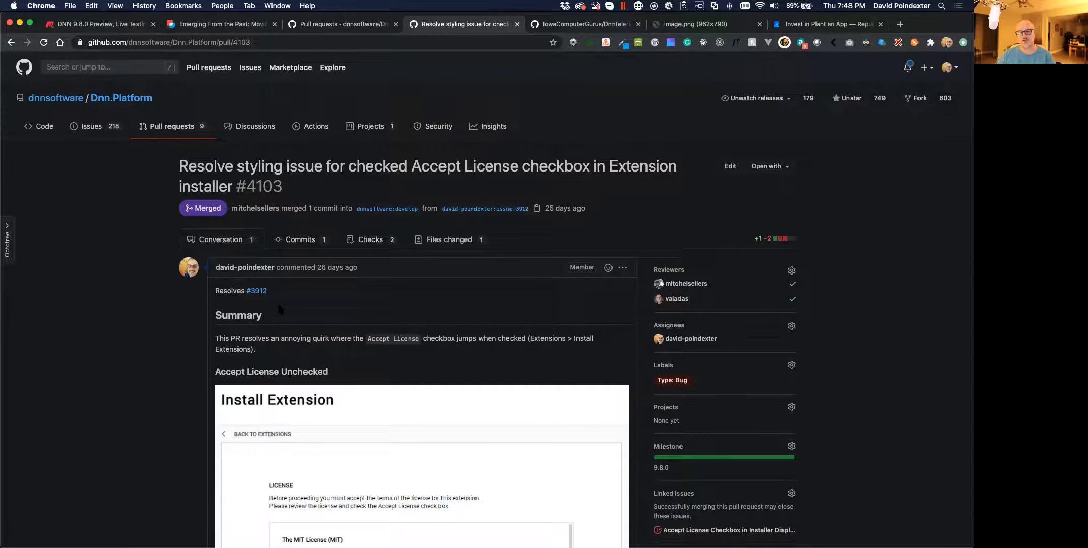
pyautogui.moveTo(259, 293)
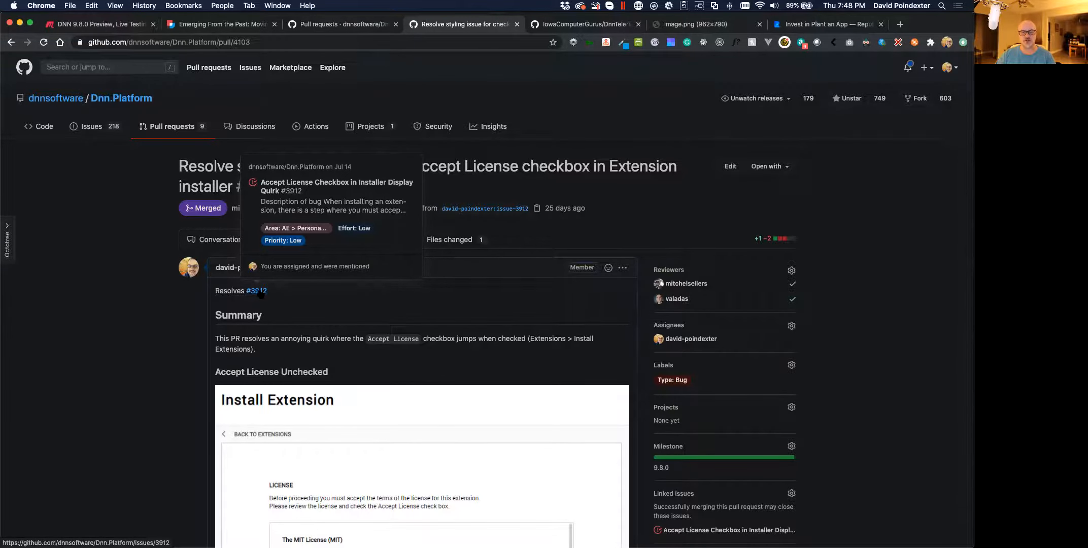
# Open linked issue #3912, 'Accept License Checkbox in Installer Display Quirk', and read its reproduction steps
pyautogui.click(258, 292)
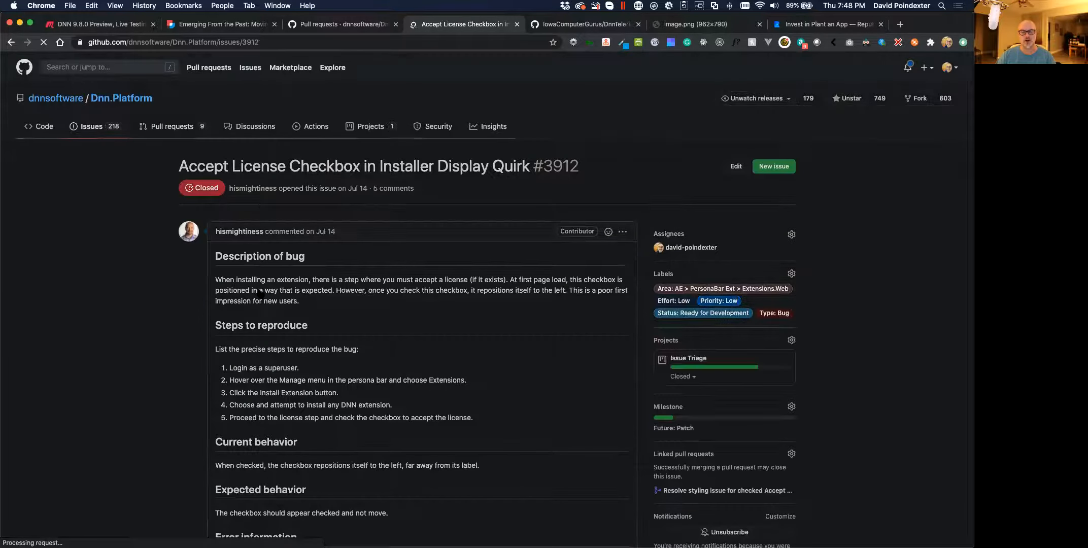
pyautogui.scroll(-2, 260, 294)
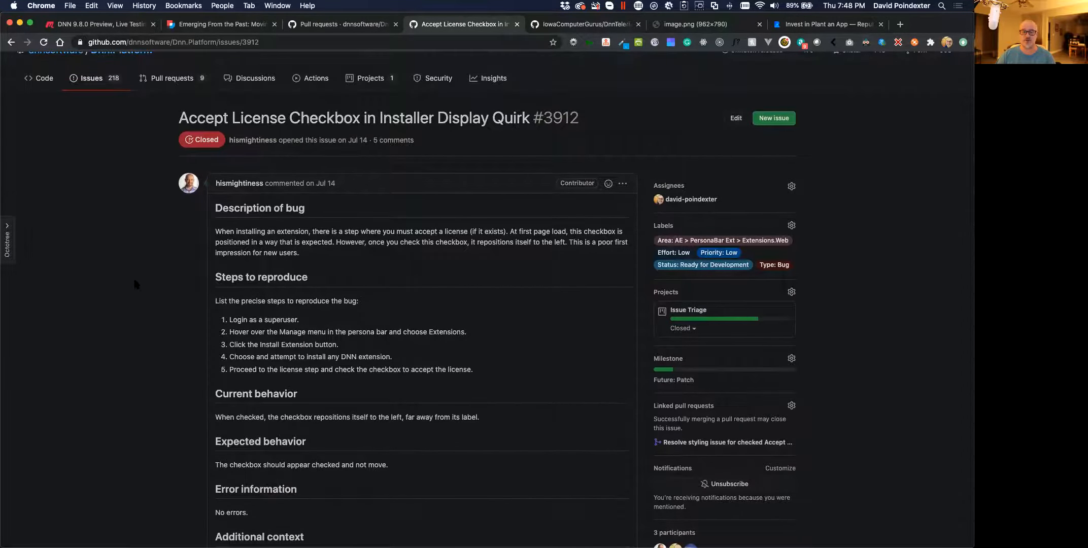
pyautogui.scroll(-4, 219, 178)
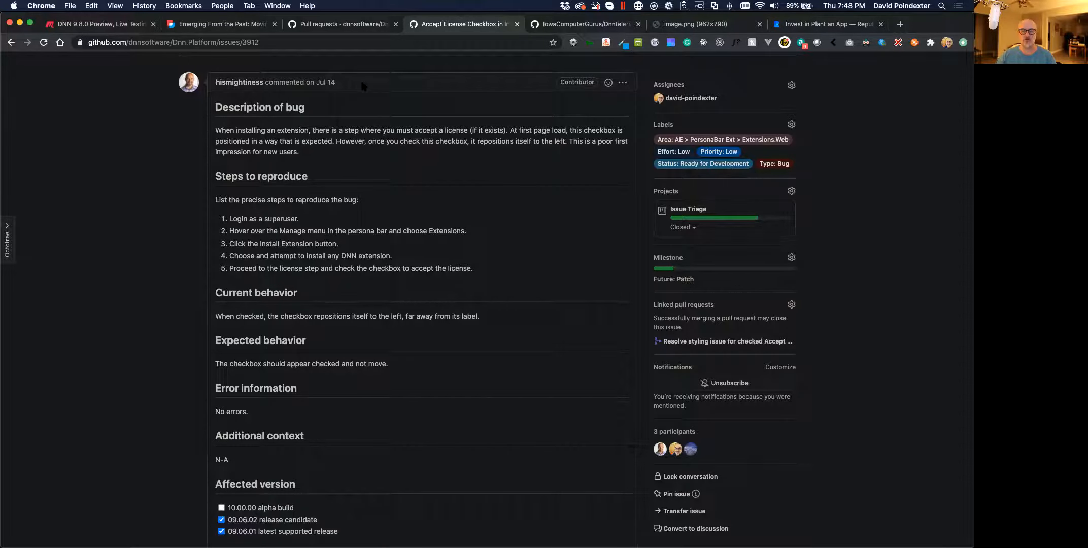
# Go back to the Releases page and highlight the #4103 Accept License checkbox fix entry
pyautogui.click(348, 24)
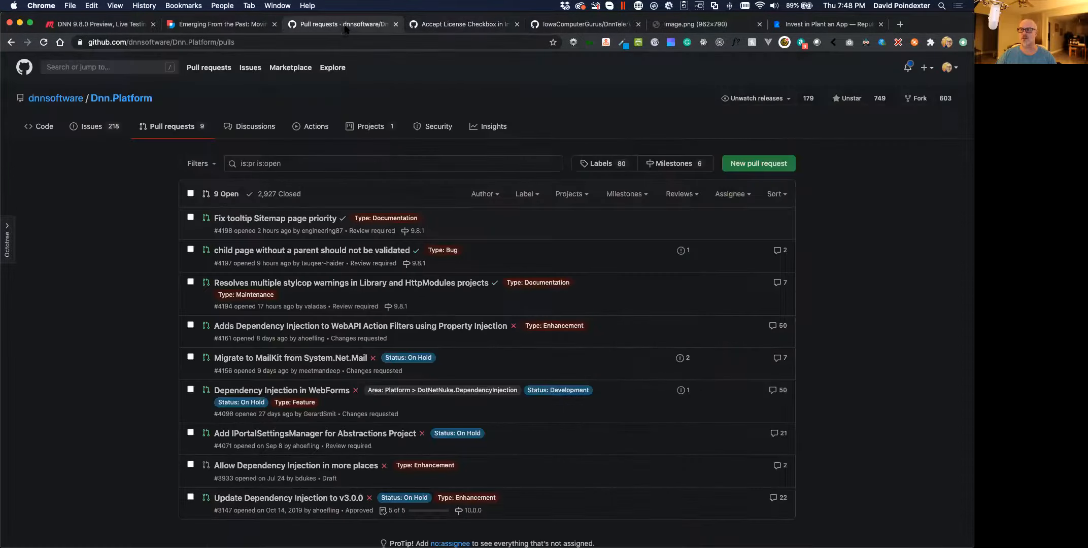
pyautogui.click(439, 24)
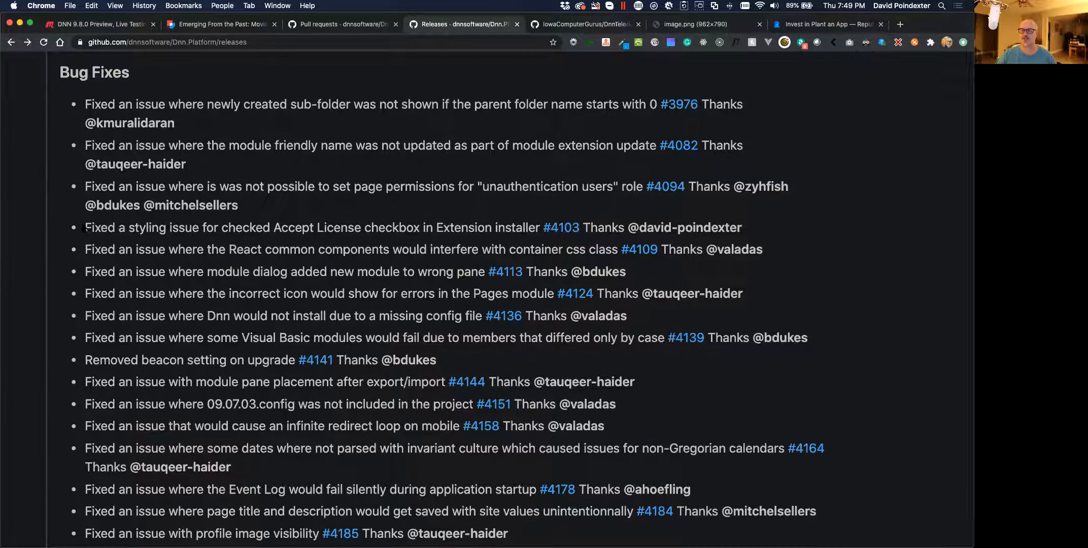
pyautogui.moveTo(86, 227); pyautogui.dragTo(450, 227)
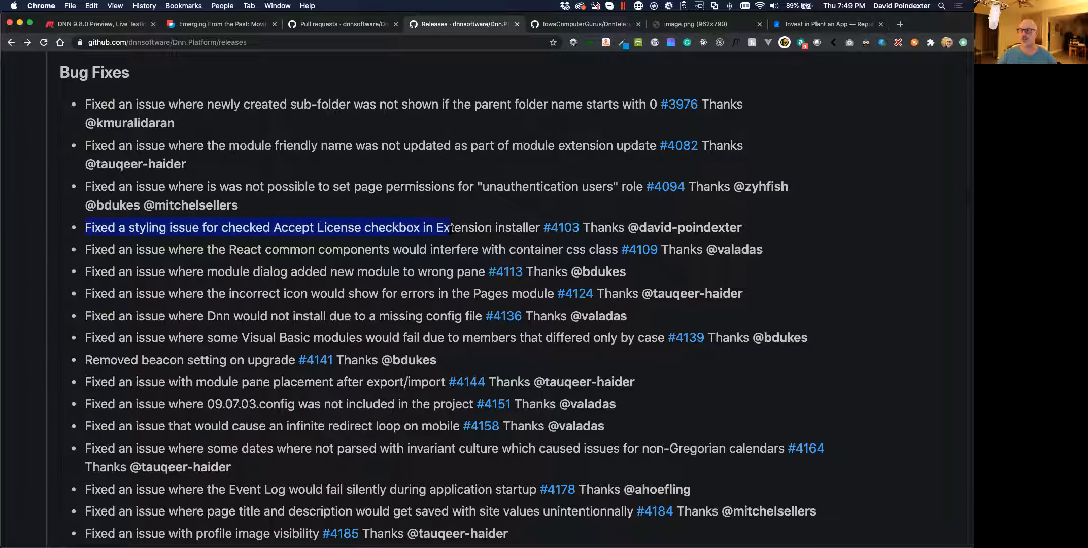
pyautogui.click(474, 236)
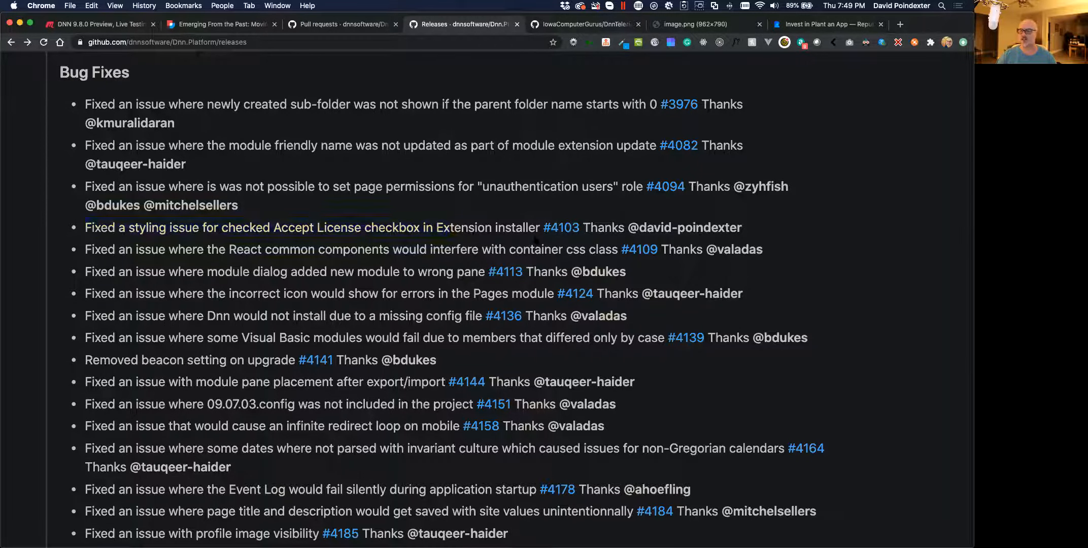
pyautogui.moveTo(558, 236)
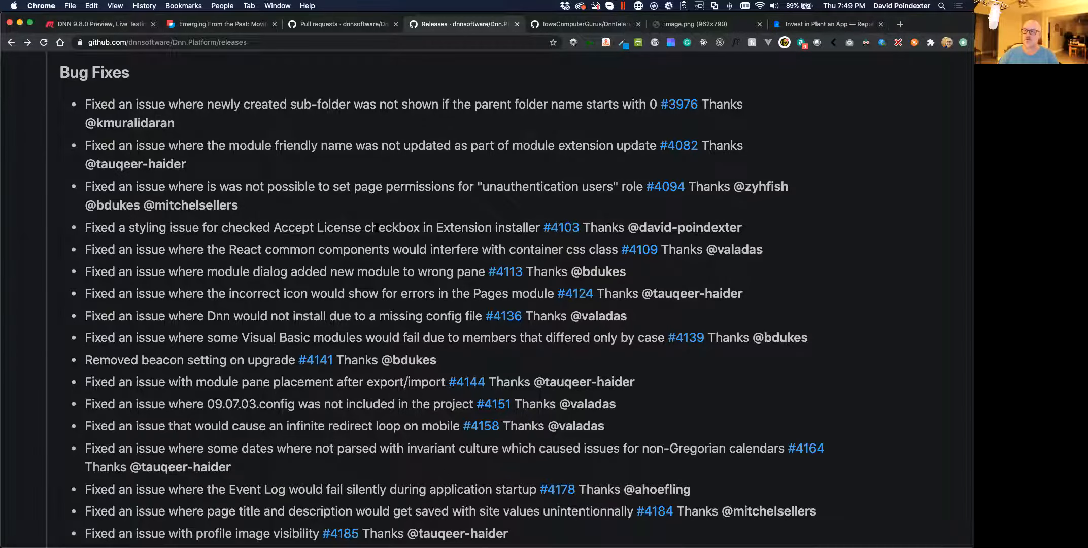
# Return to Word's 9.8.0 RC Test Scripts and place the cursor in the Accept License checkbox test
pyautogui.press('super+Tab')
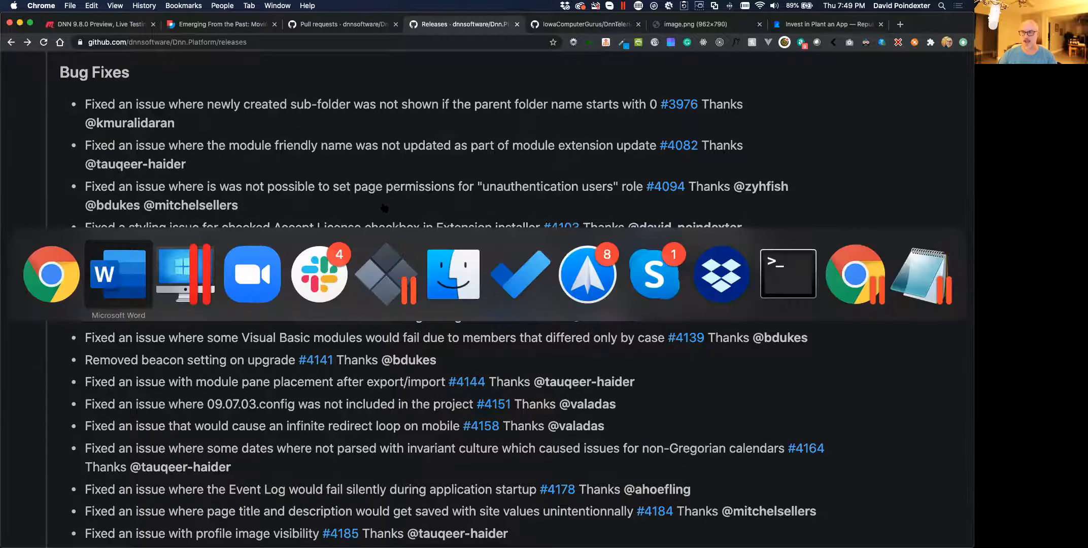
pyautogui.scroll(5, 204, 256)
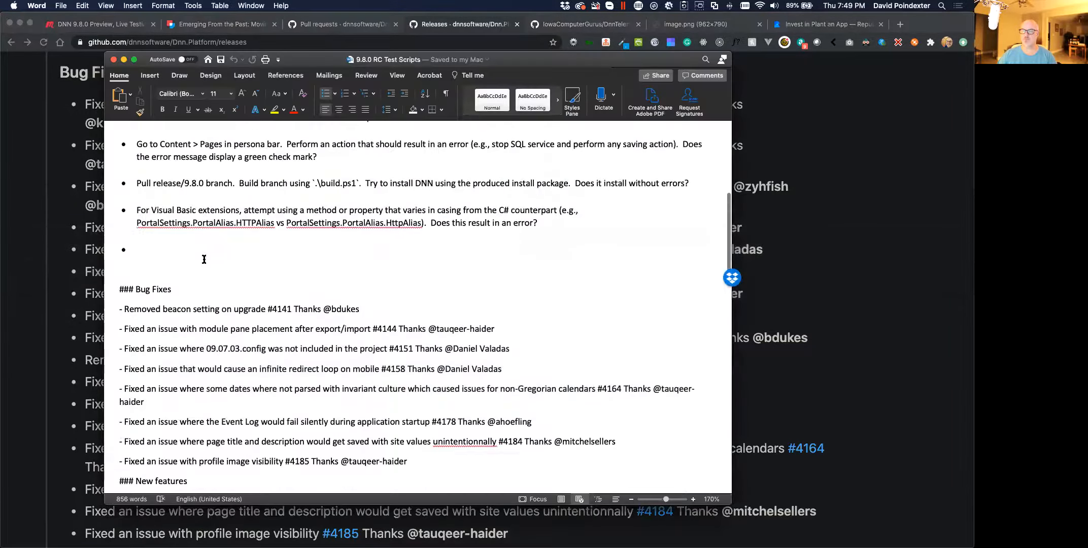
pyautogui.scroll(5, 204, 260)
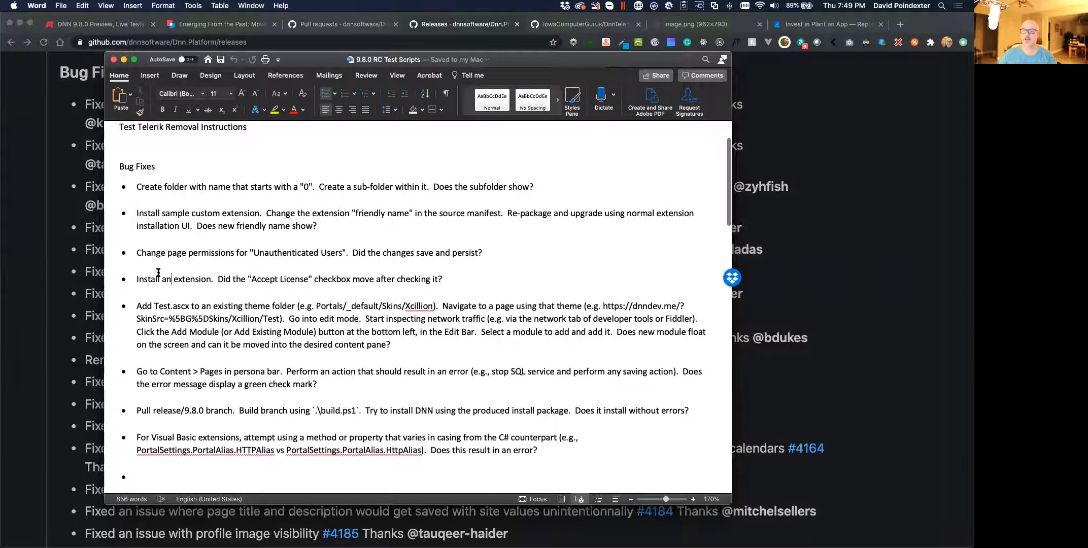
pyautogui.click(177, 283)
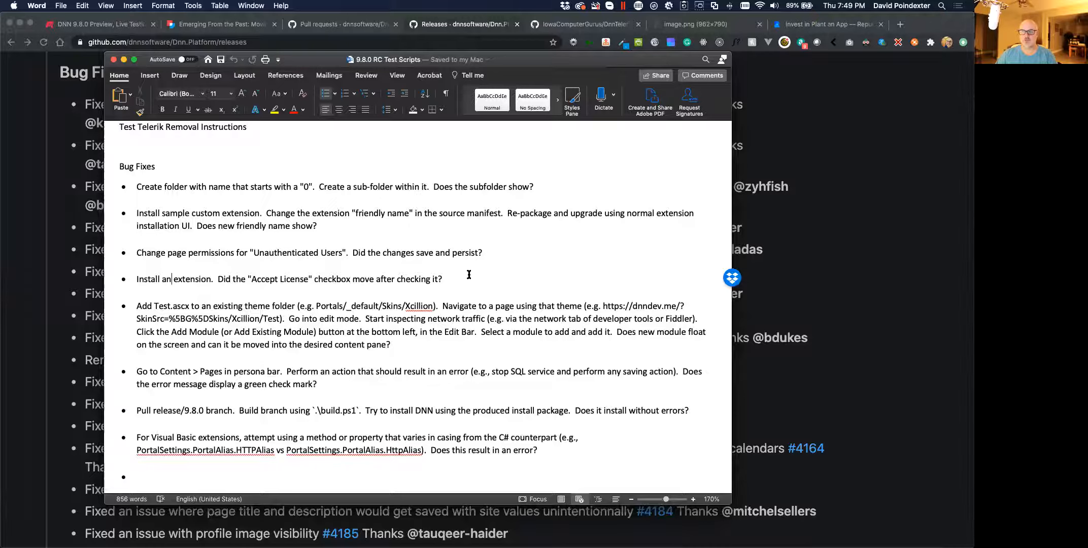
# Bring GitHub's release notes forward, scroll to Bug Fixes, and open the link menu for #3976
pyautogui.click(846, 184)
pyautogui.scroll(3, 283, 214)
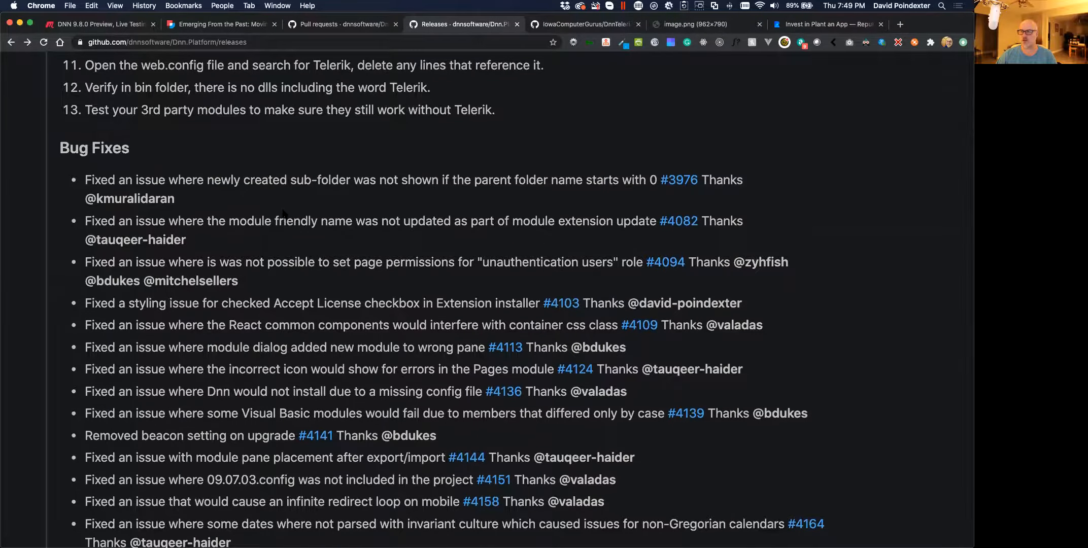
pyautogui.scroll(5, 283, 213)
pyautogui.moveTo(135, 205)
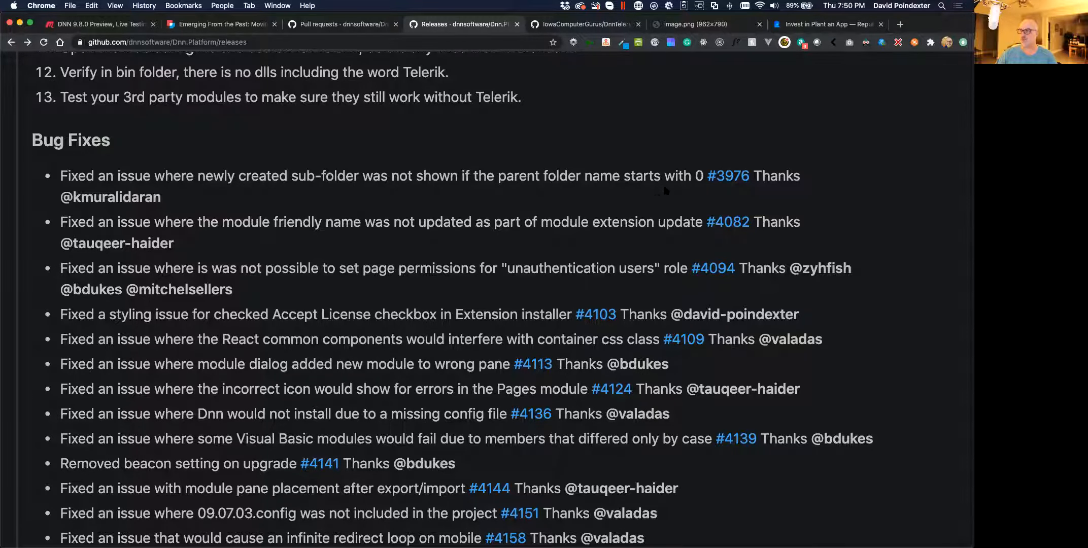
pyautogui.moveTo(735, 183)
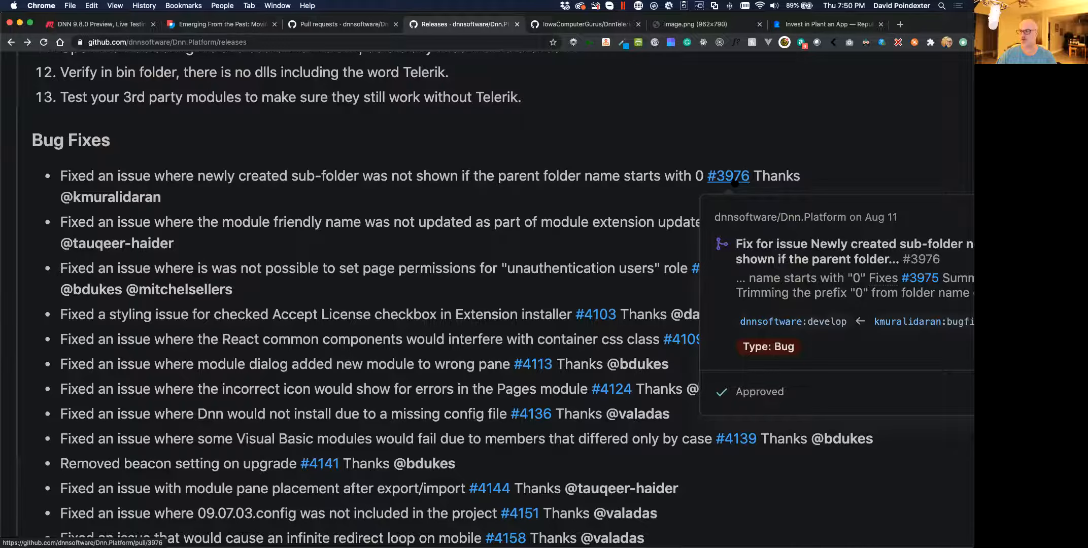
pyautogui.rightClick(735, 182)
# Open pull request #3976 in a new tab, read its description, and open the link menu for issue #3975
pyautogui.click(748, 185)
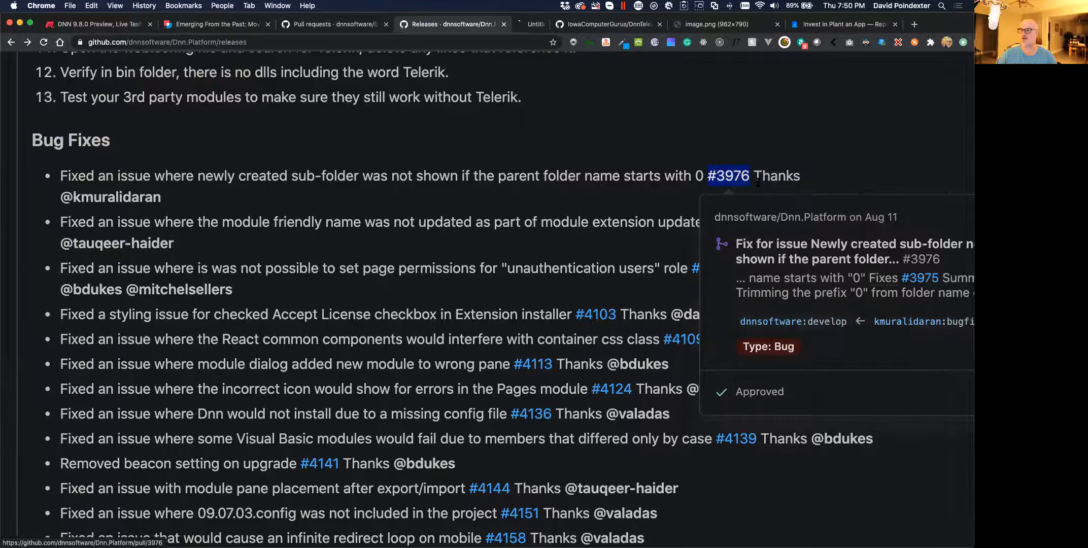
pyautogui.click(539, 27)
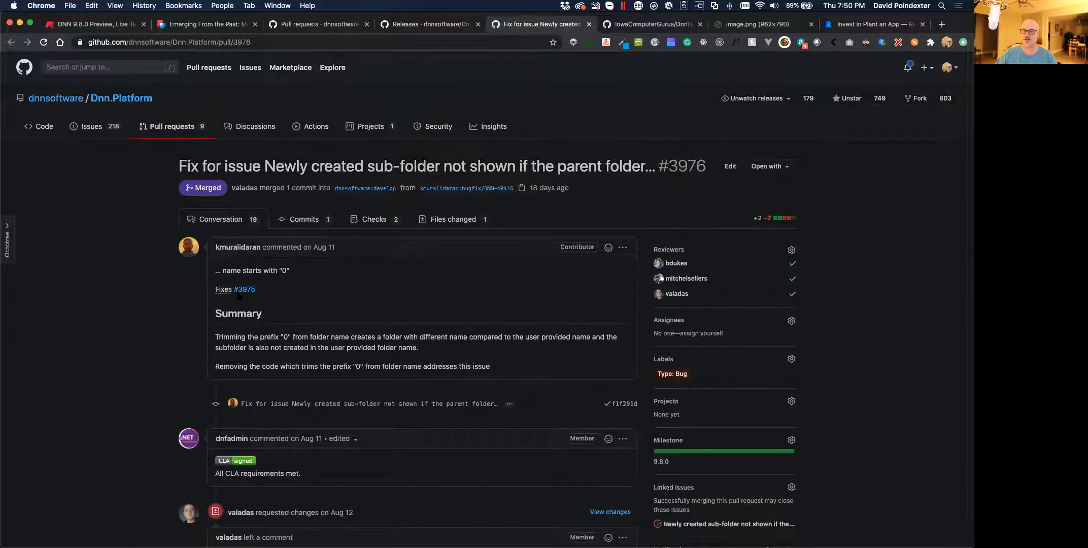
pyautogui.scroll(-1, 267, 298)
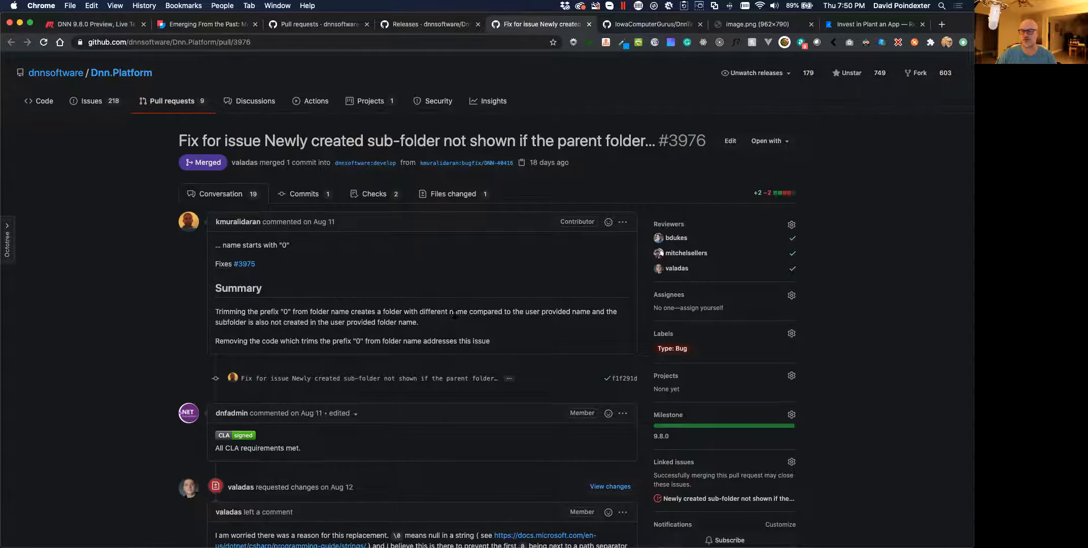
pyautogui.scroll(3, 472, 320)
pyautogui.scroll(1, 472, 320)
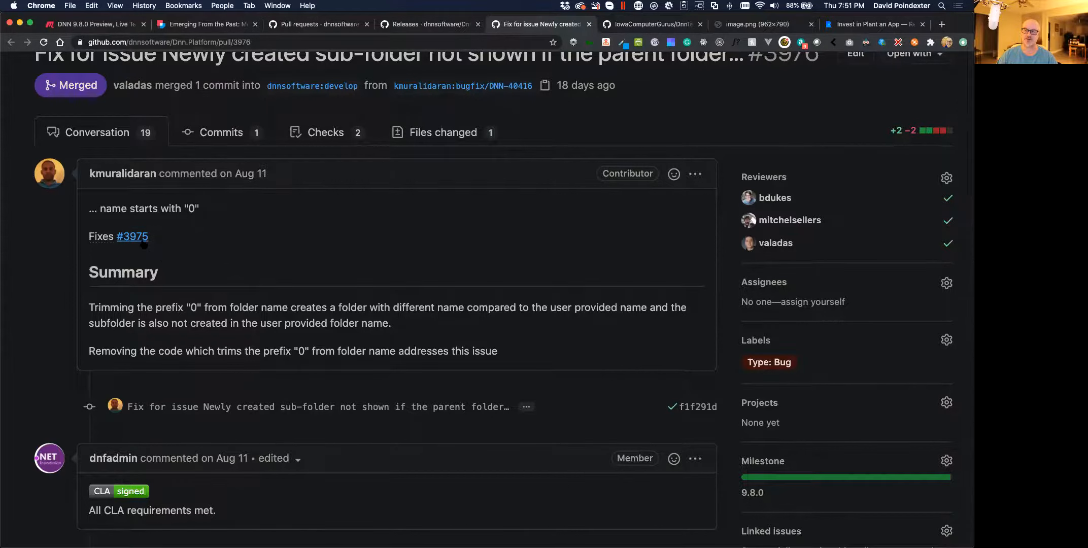
pyautogui.moveTo(145, 245)
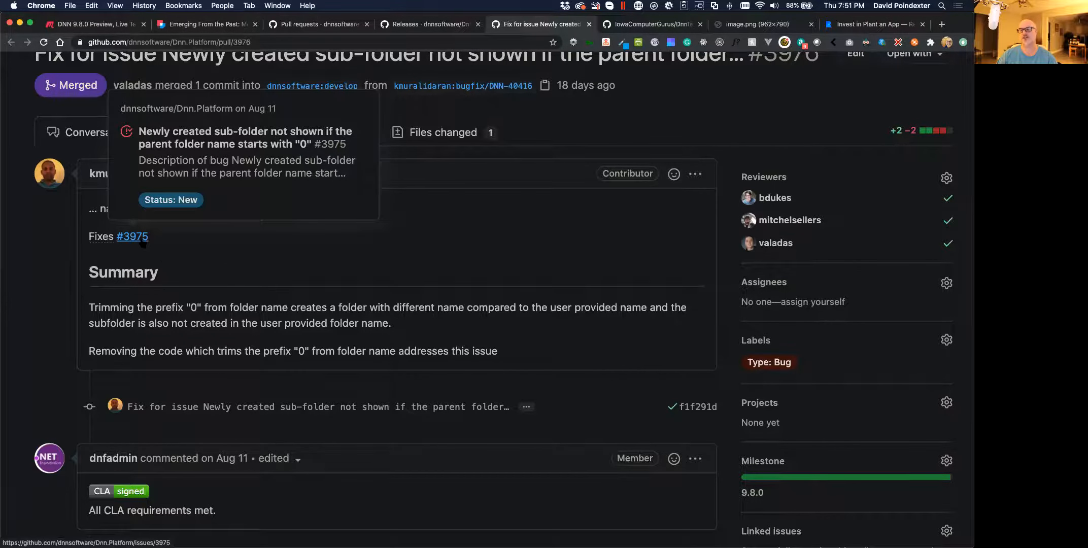
pyautogui.rightClick(142, 243)
# Open issue #3975 in a new tab and scroll to its reproduction steps
pyautogui.click(167, 247)
pyautogui.click(589, 26)
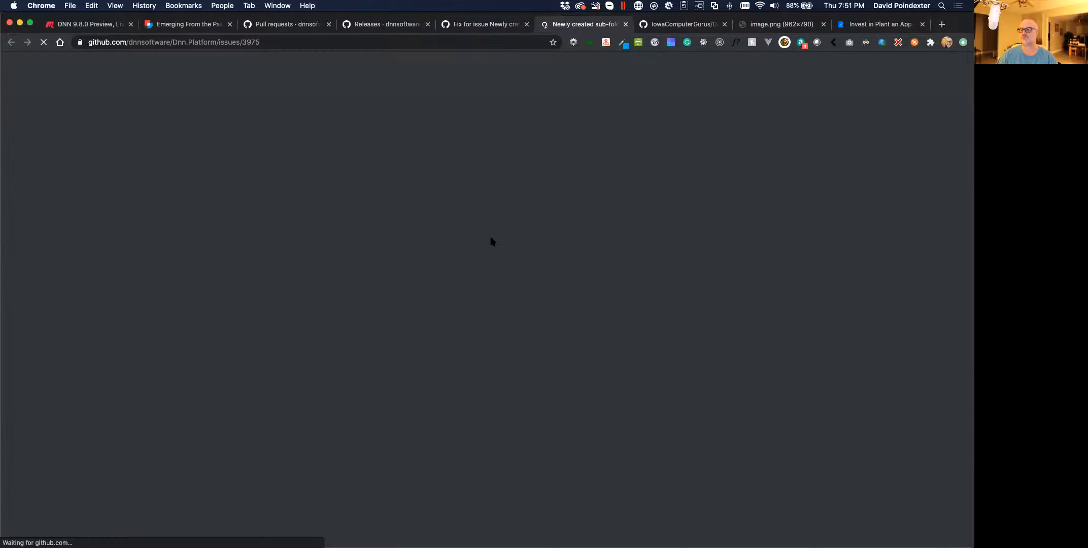
pyautogui.scroll(-5, 133, 349)
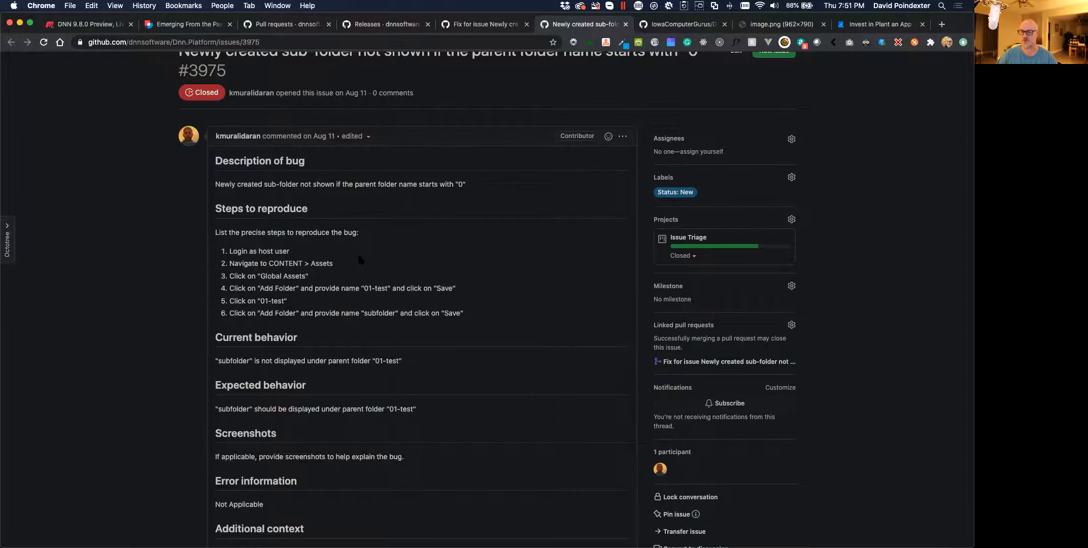
pyautogui.scroll(-1, 358, 254)
pyautogui.hotkey('ctrl', 'Right')
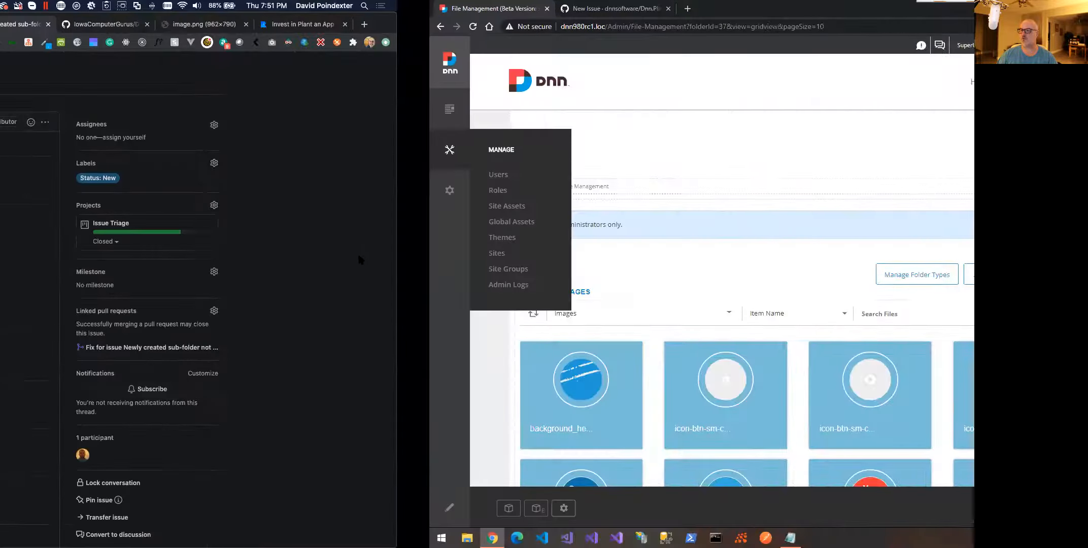
pyautogui.hotkey('ctrl', 'Left')
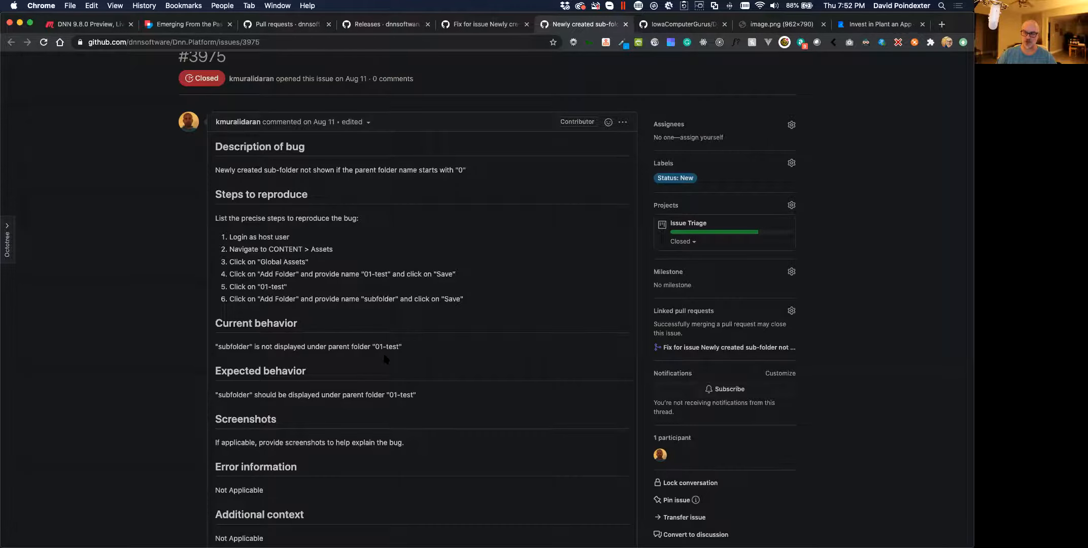
# Review the issue's Expected behavior sentence for the sub-folder bug
pyautogui.tripleClick(215, 398)
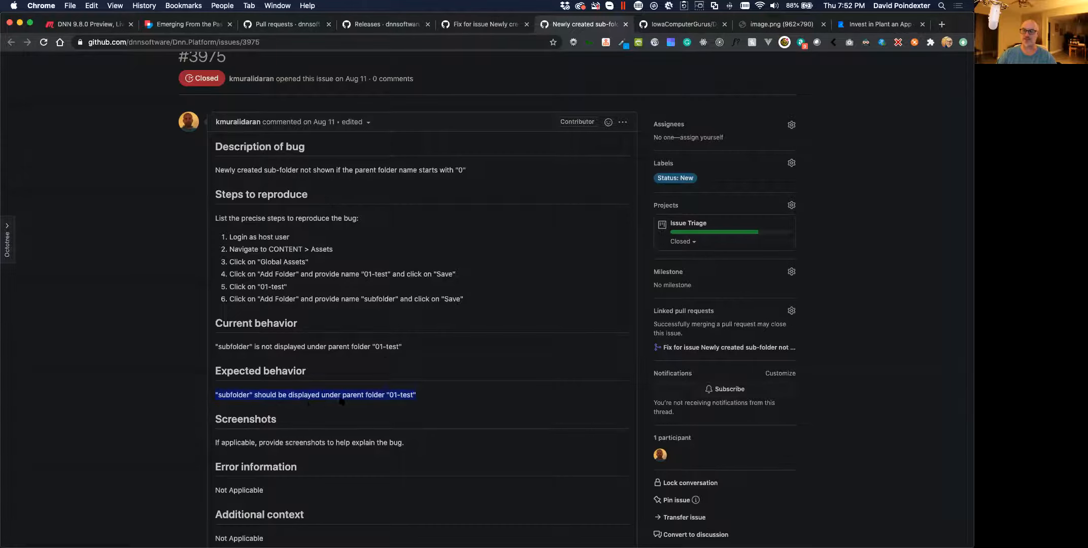
pyautogui.click(426, 401)
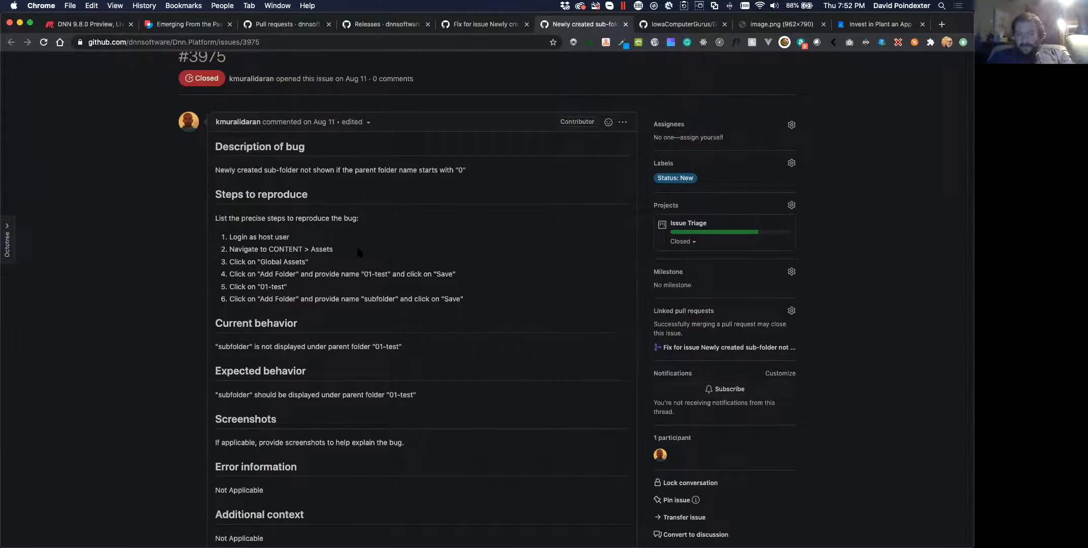
pyautogui.scroll(4, 358, 250)
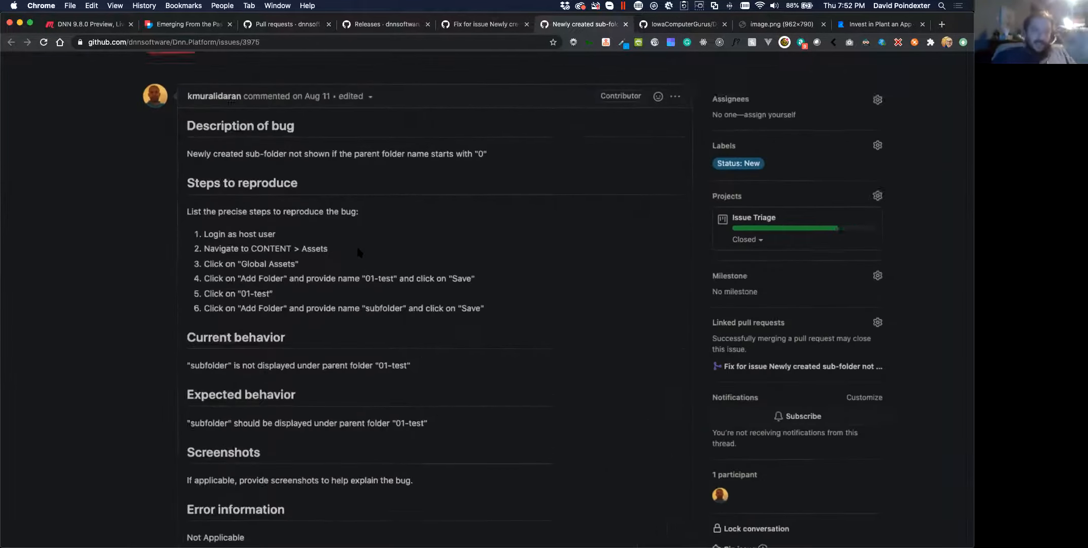
pyautogui.scroll(-2, 358, 252)
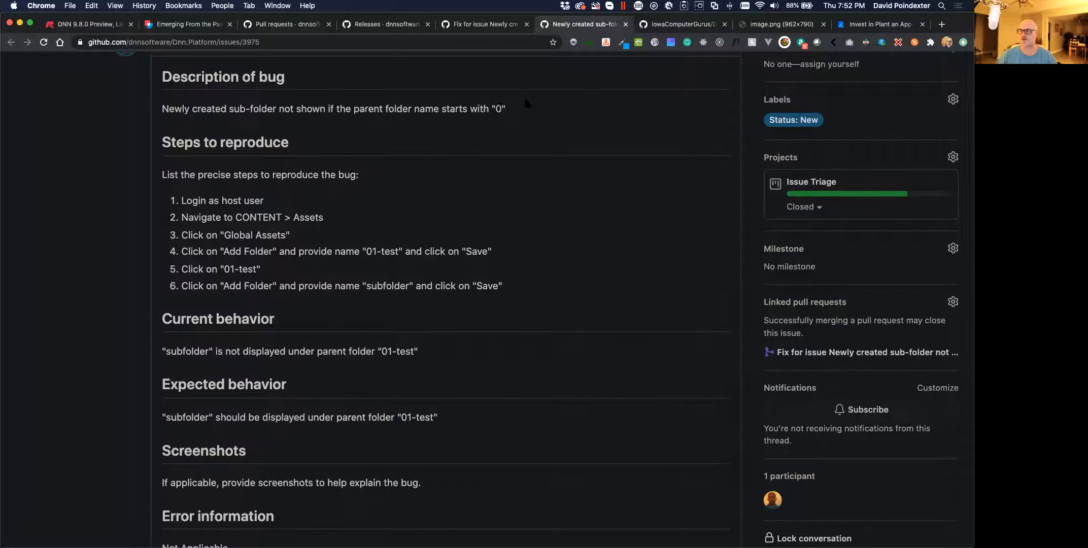
# On the DNN test site, open Global Assets from the Persona Bar's Manage menu
pyautogui.hotkey('ctrl', 'Right')
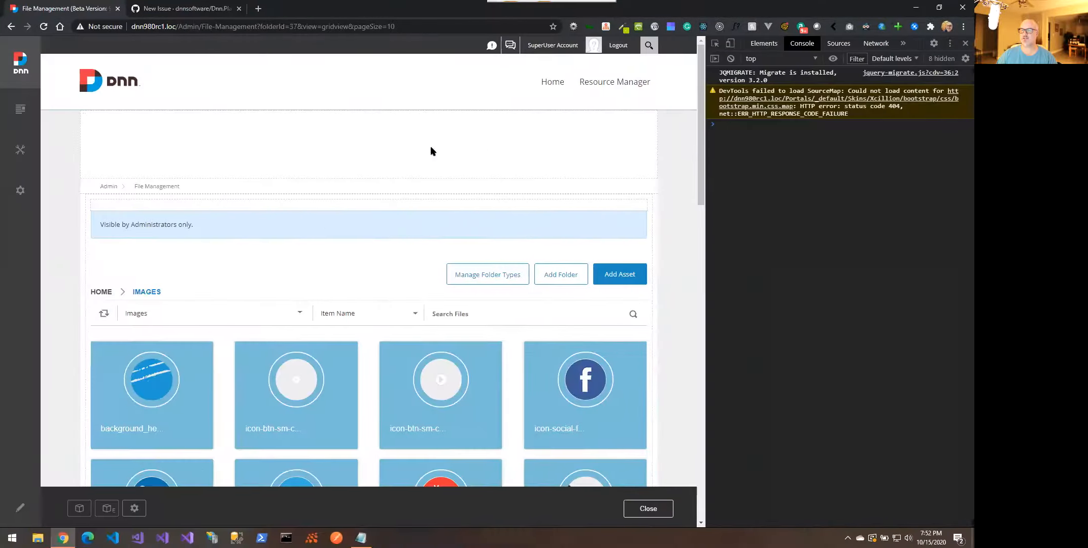
pyautogui.moveTo(24, 154)
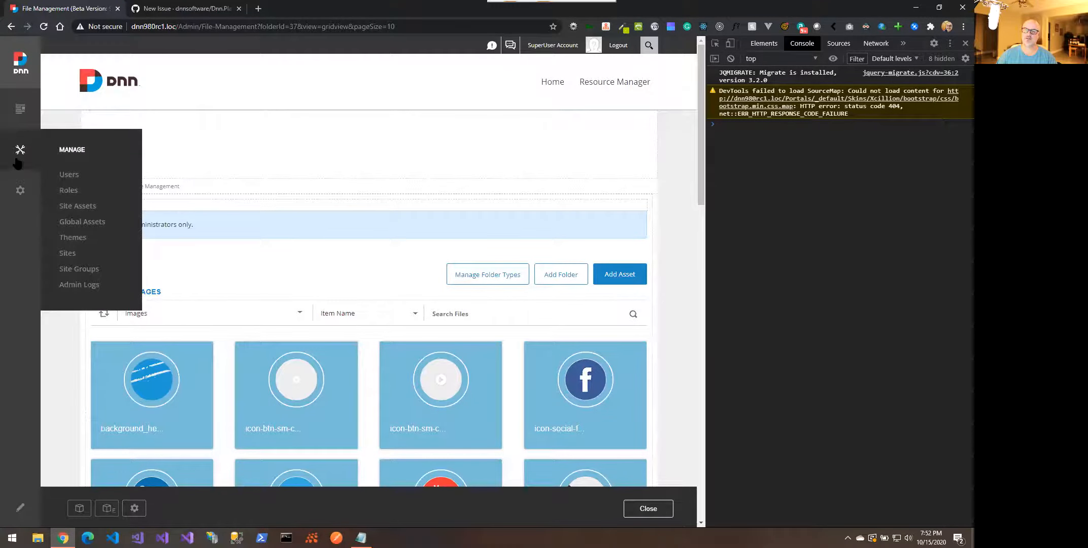
pyautogui.moveTo(22, 122)
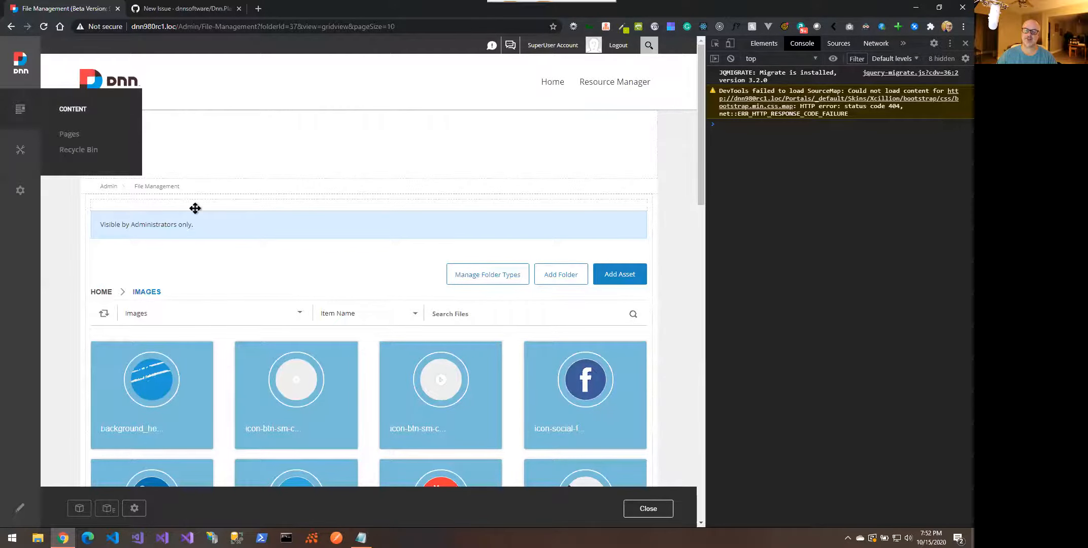
pyautogui.hotkey('ctrl', 'Left')
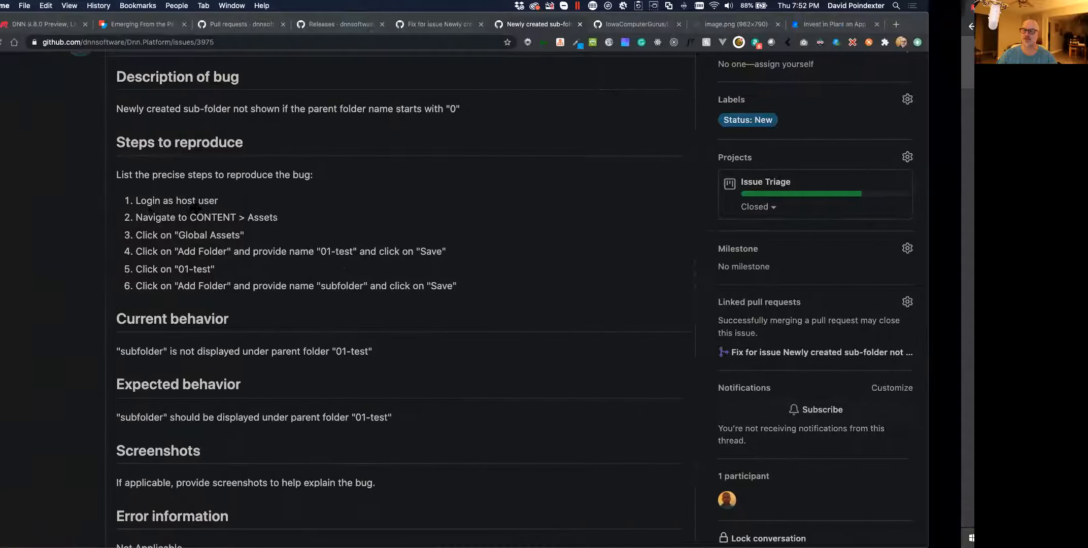
pyautogui.scroll(2, 195, 211)
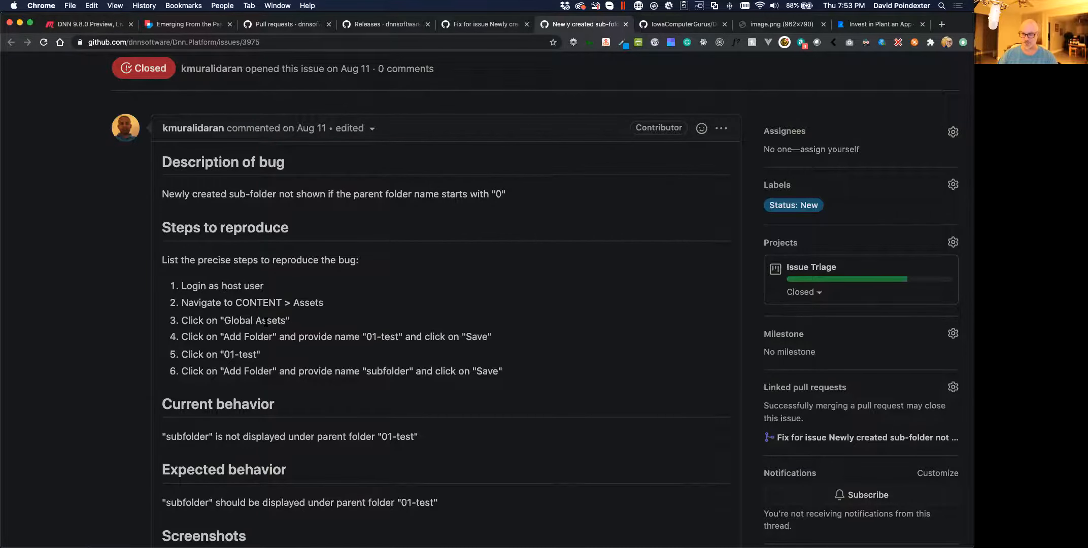
pyautogui.hotkey('ctrl', 'Right')
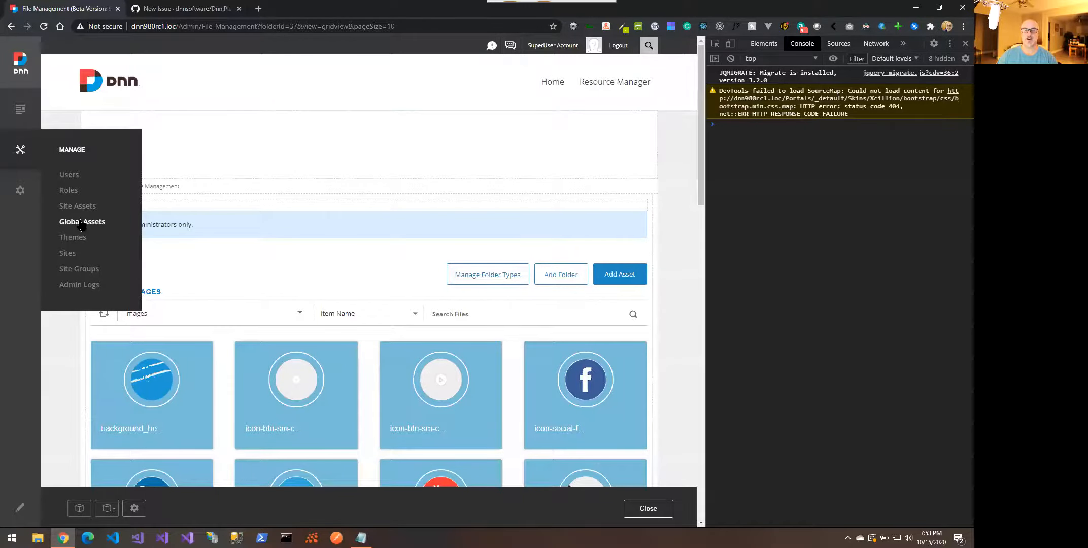
pyautogui.click(81, 223)
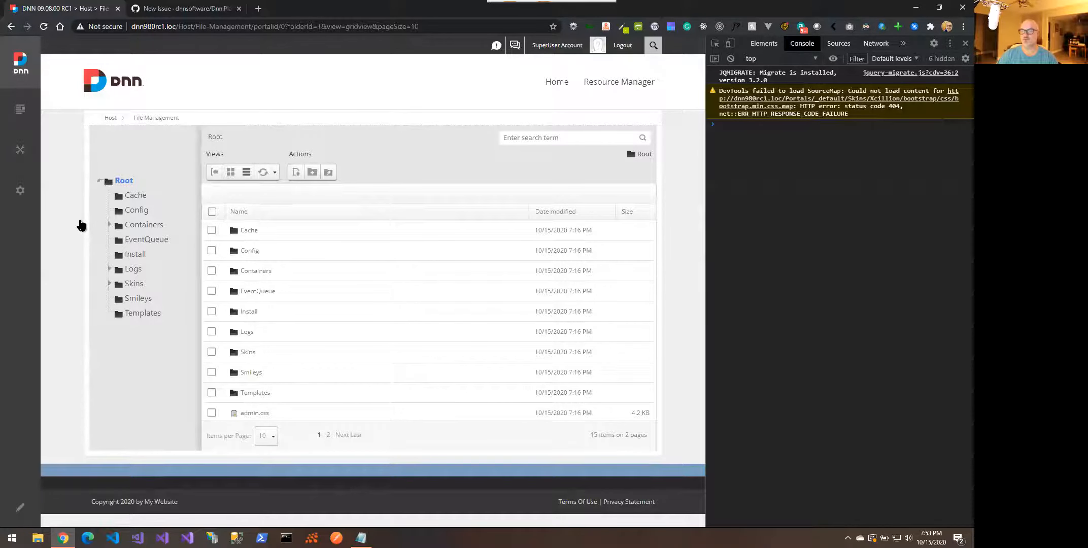
# Check the folder name 01-test in the issue's step 4, then return to DNN File Management
pyautogui.hotkey('ctrl', 'Left')
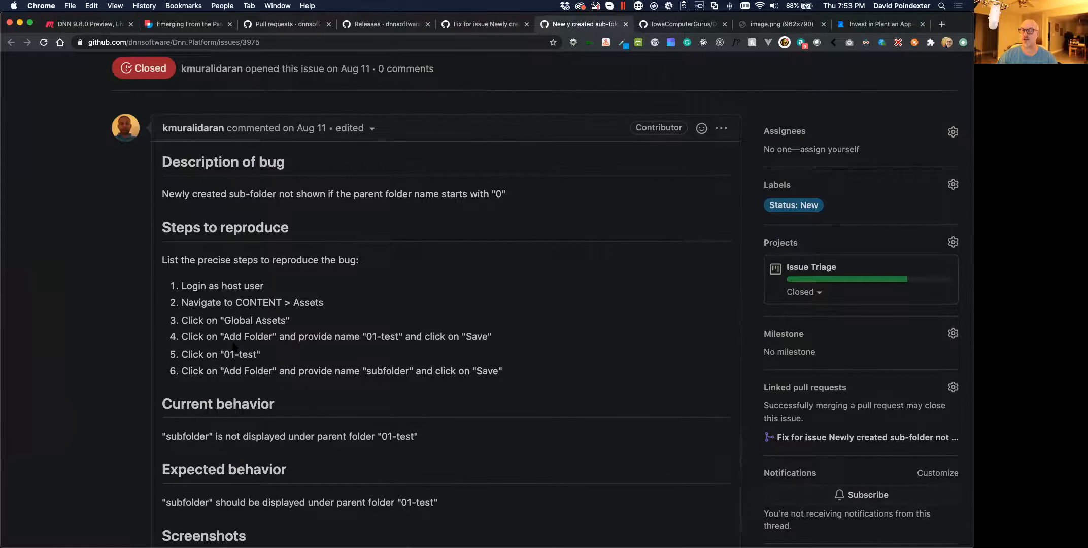
pyautogui.scroll(-1, 235, 347)
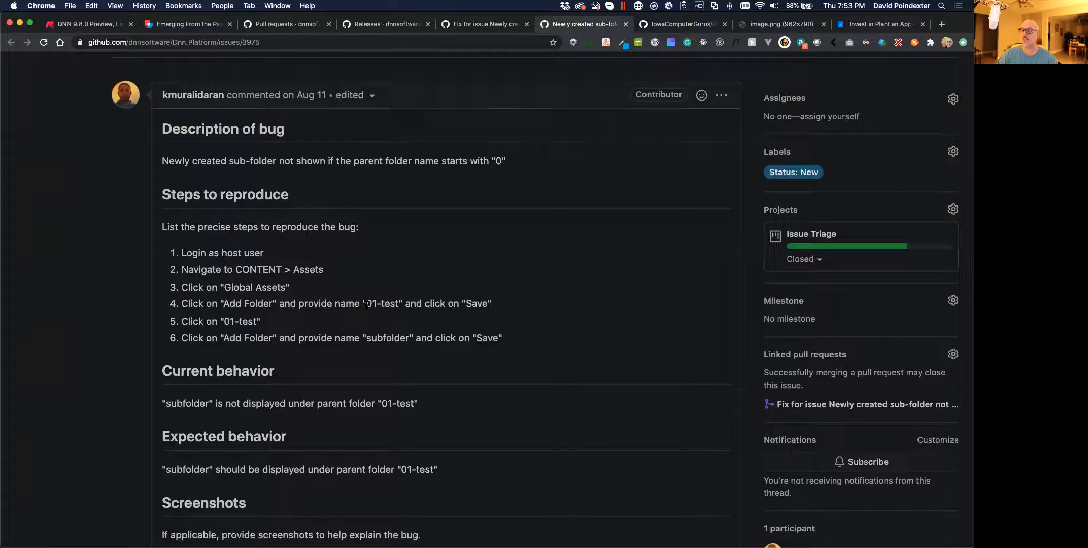
pyautogui.moveTo(366, 304); pyautogui.dragTo(396, 304)
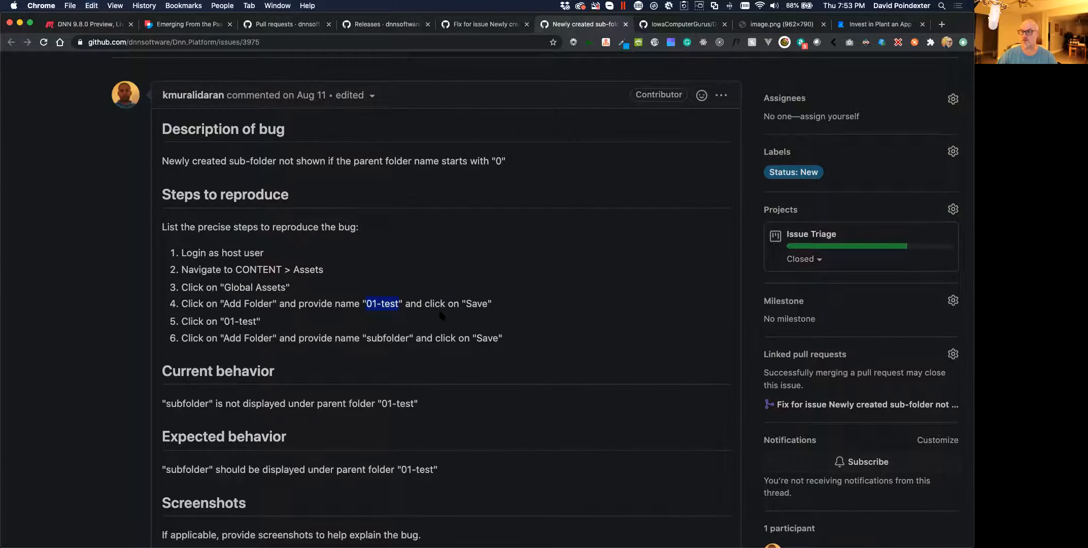
pyautogui.hotkey('ctrl', 'Right')
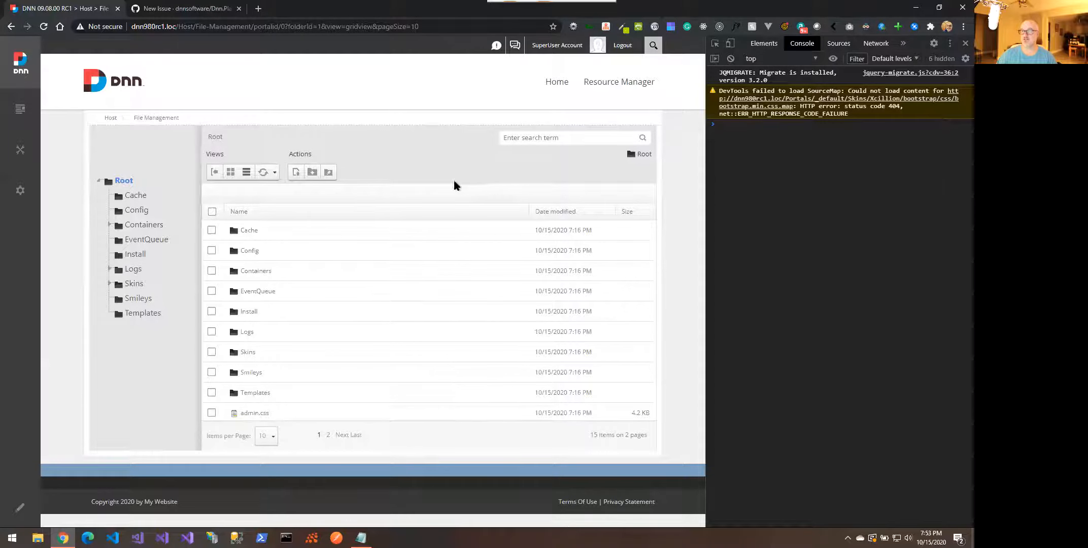
# Create a folder named 01-test under Root and open it
pyautogui.click(313, 175)
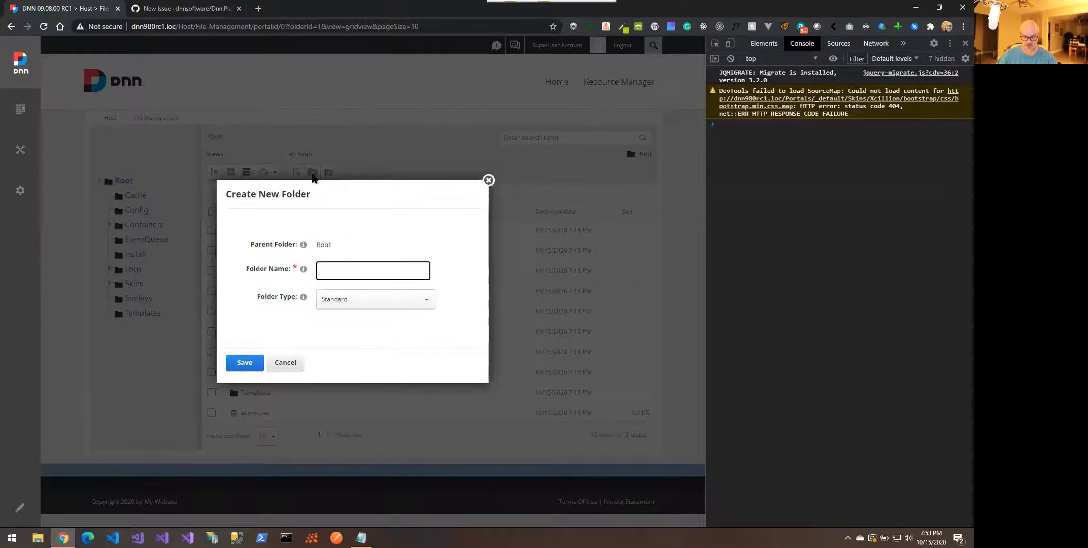
pyautogui.write('01-test')
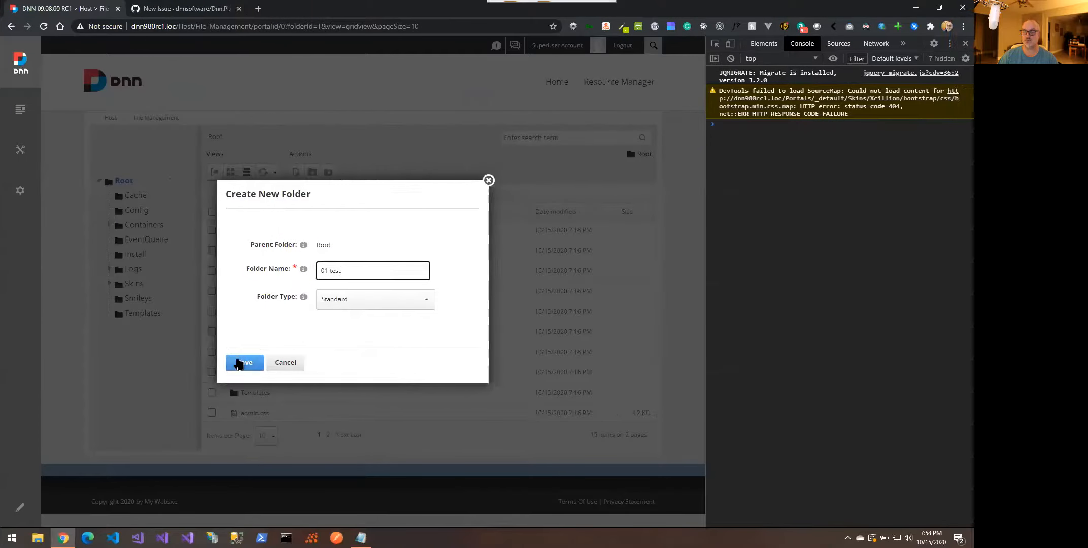
pyautogui.click(239, 362)
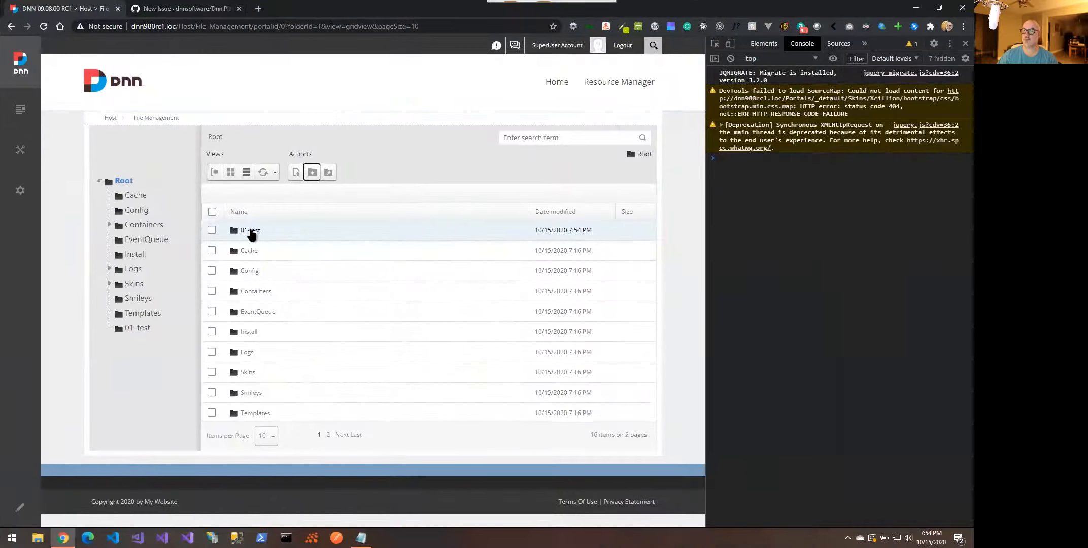
pyautogui.doubleClick(250, 233)
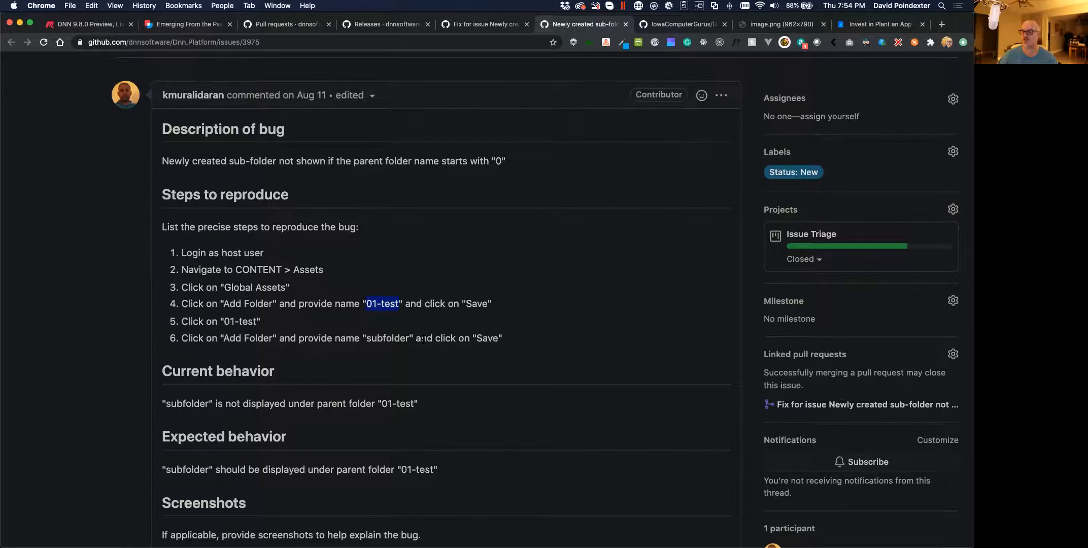
# Copy 'subfolder' from the issue's step 6 and create it as a new folder inside 01-test
pyautogui.doubleClick(390, 339)
pyautogui.hotkey('ctrl', 'c')
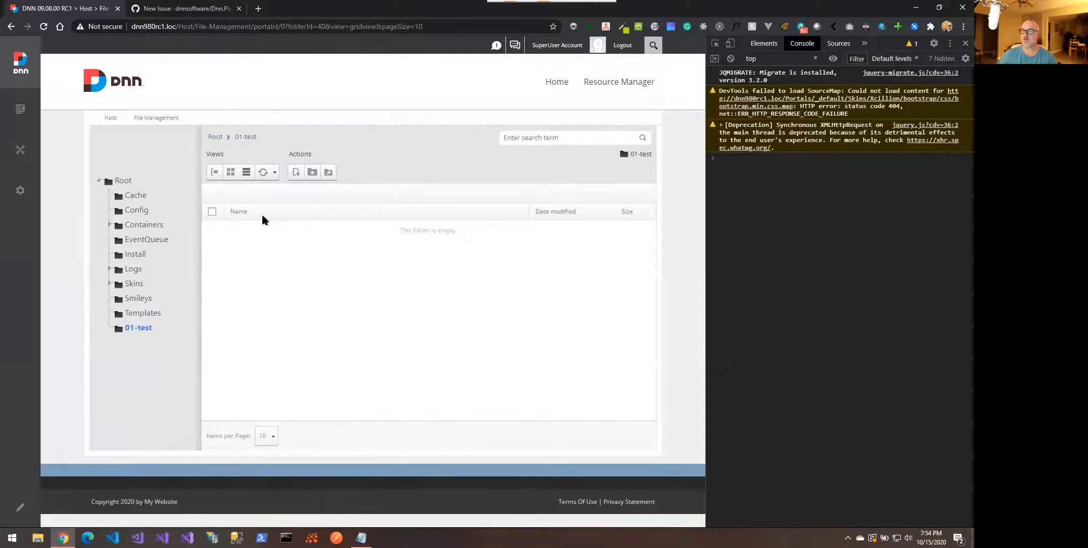
pyautogui.click(311, 172)
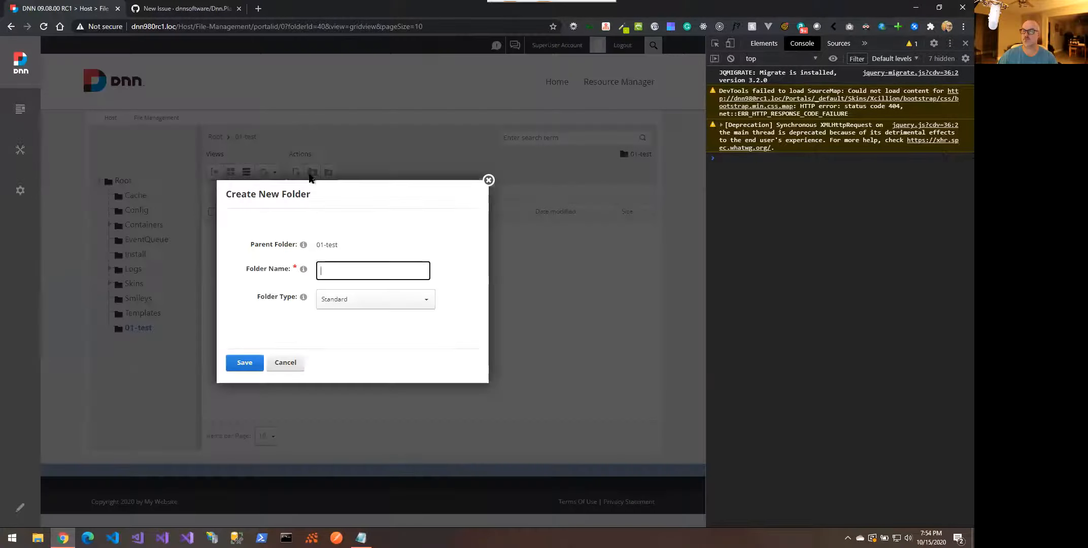
pyautogui.hotkey('ctrl', 'v')
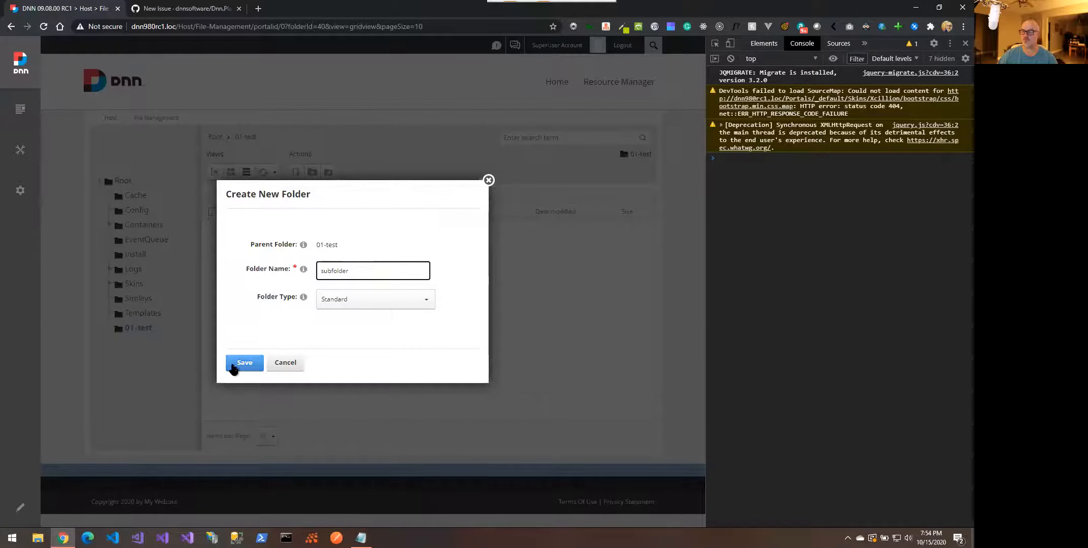
pyautogui.click(244, 364)
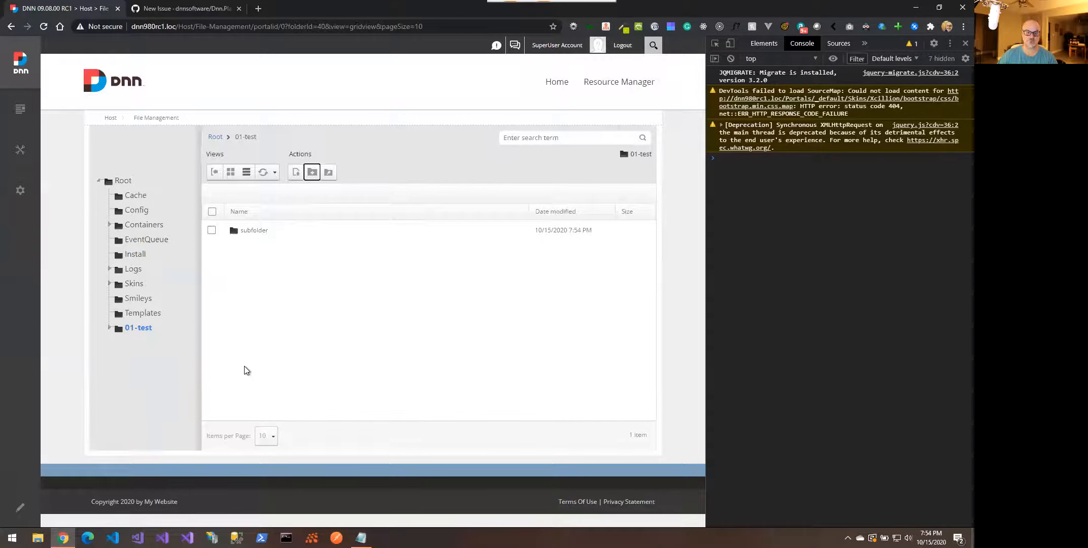
# Check the issue's next step, then expand 01-test in the folder tree to reveal subfolder
pyautogui.hotkey('ctrl', 'Left')
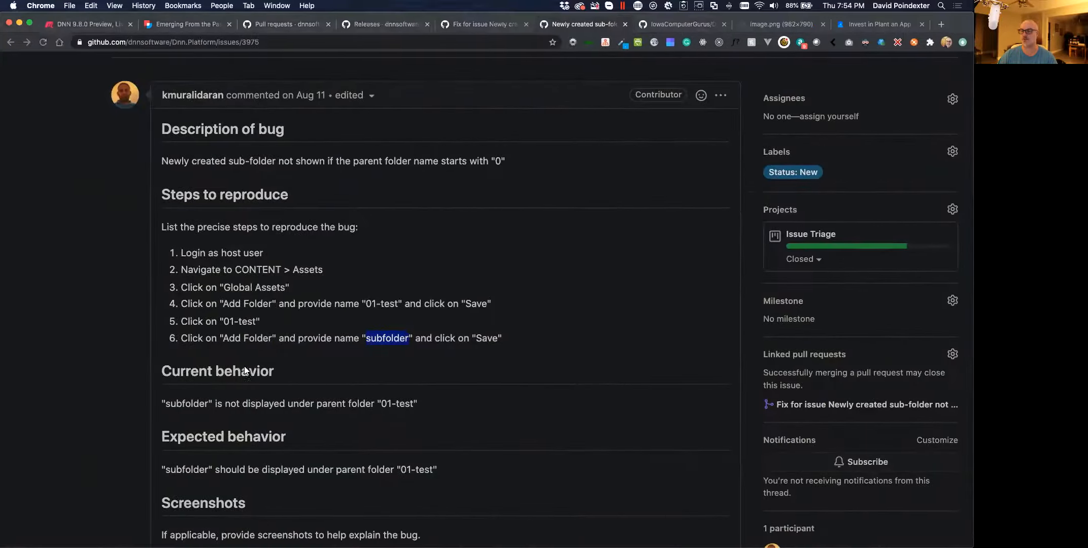
pyautogui.scroll(-3, 244, 366)
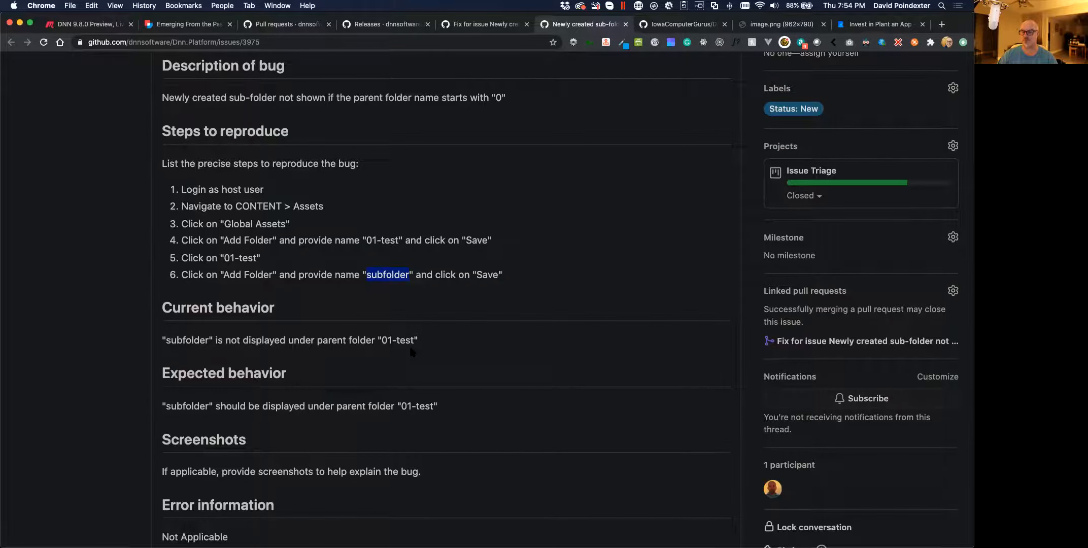
pyautogui.hotkey('ctrl', 'Right')
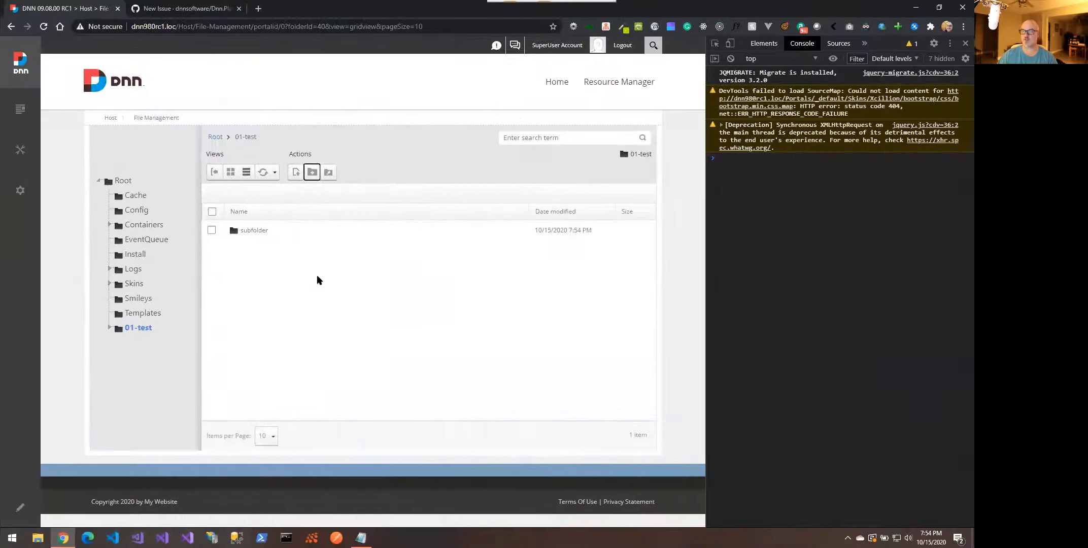
pyautogui.click(109, 327)
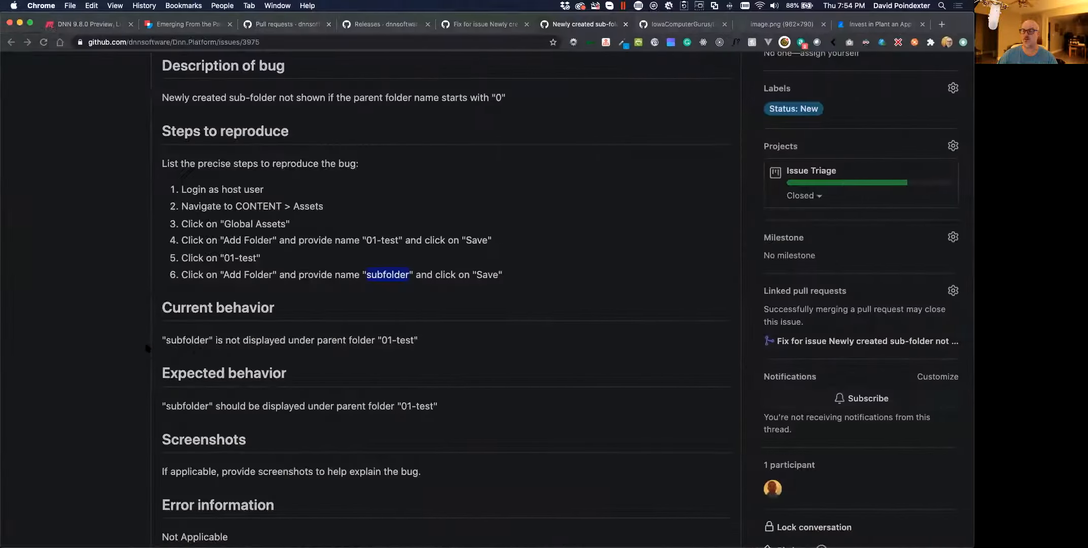
pyautogui.scroll(-3, 238, 330)
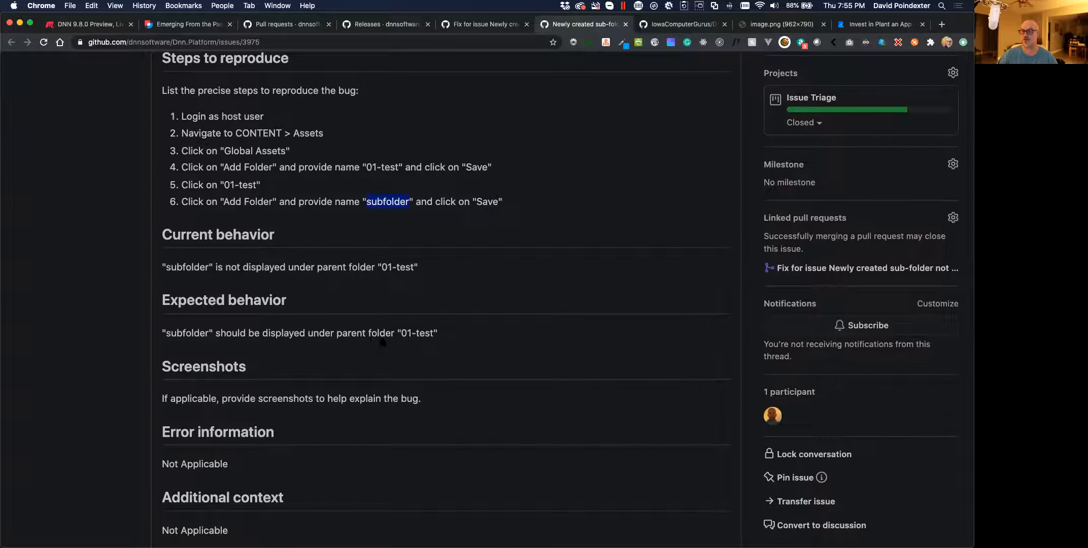
# Reload File Management, confirm subfolder persists under 01-test, and drag Slack over GitHub
pyautogui.hotkey('ctrl', 'Right')
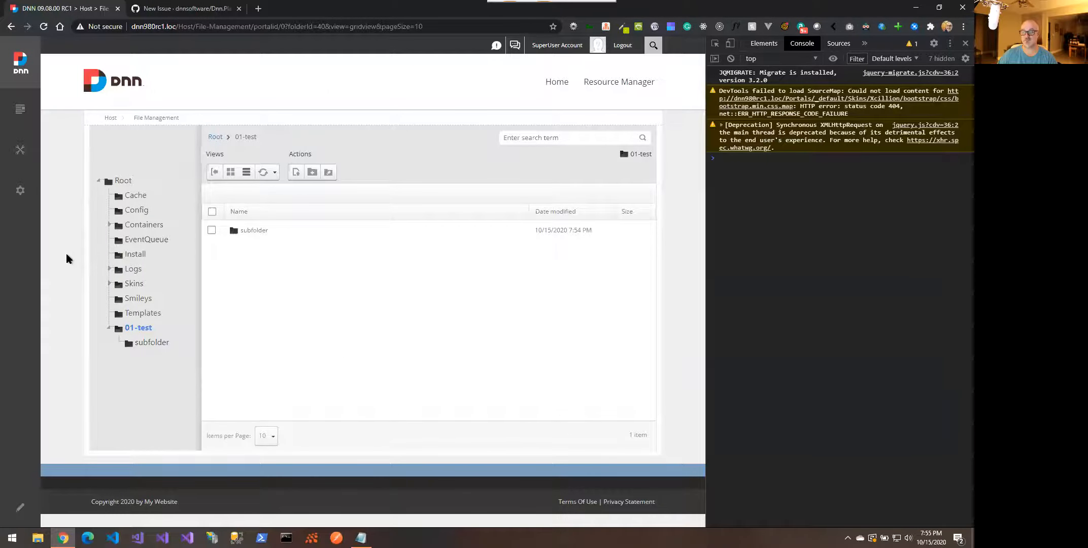
pyautogui.rightClick(66, 252)
pyautogui.click(83, 285)
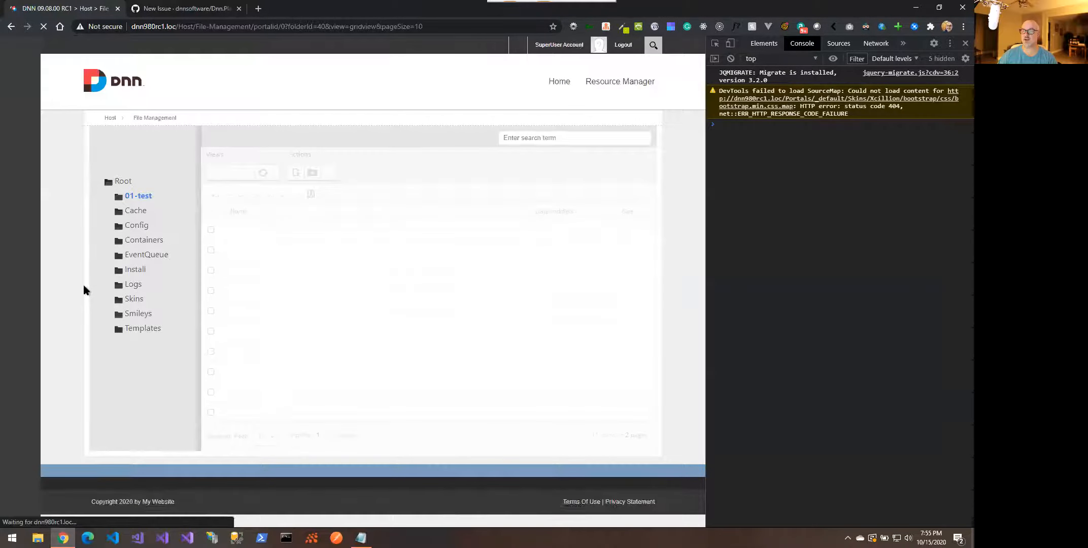
pyautogui.click(109, 196)
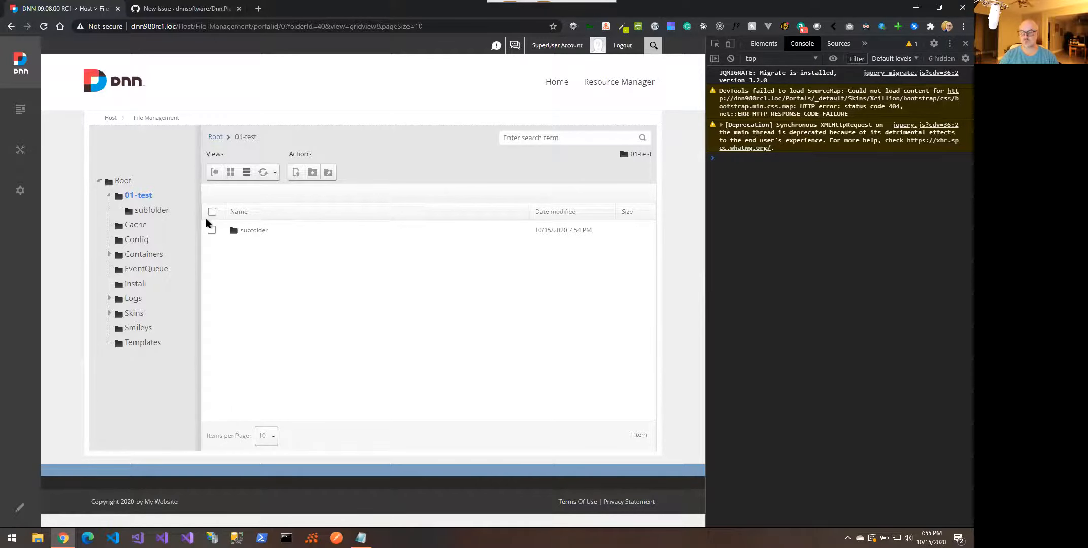
pyautogui.hotkey('ctrl', 'Left')
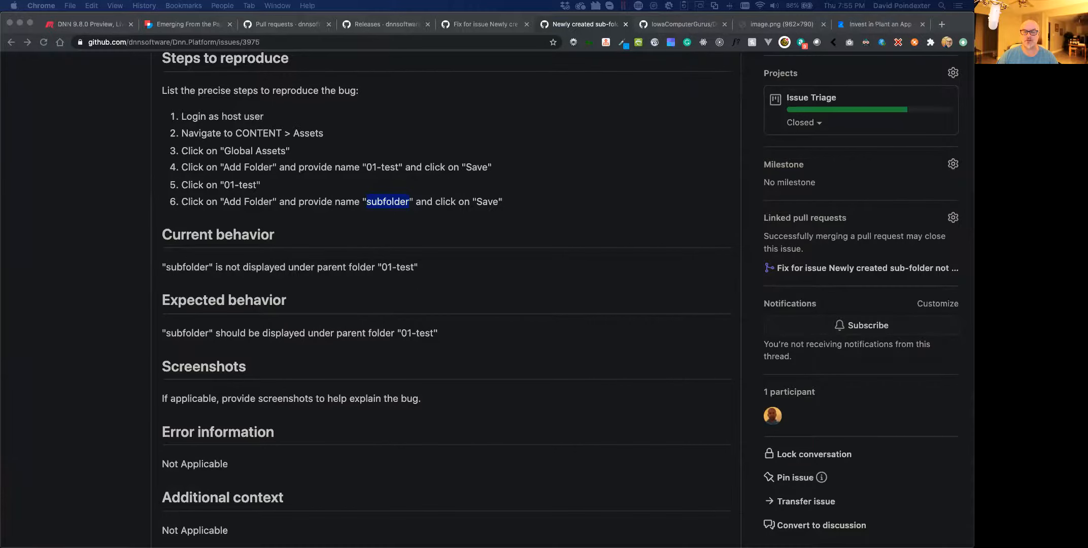
pyautogui.moveTo(0, 51); pyautogui.dragTo(482, 27)
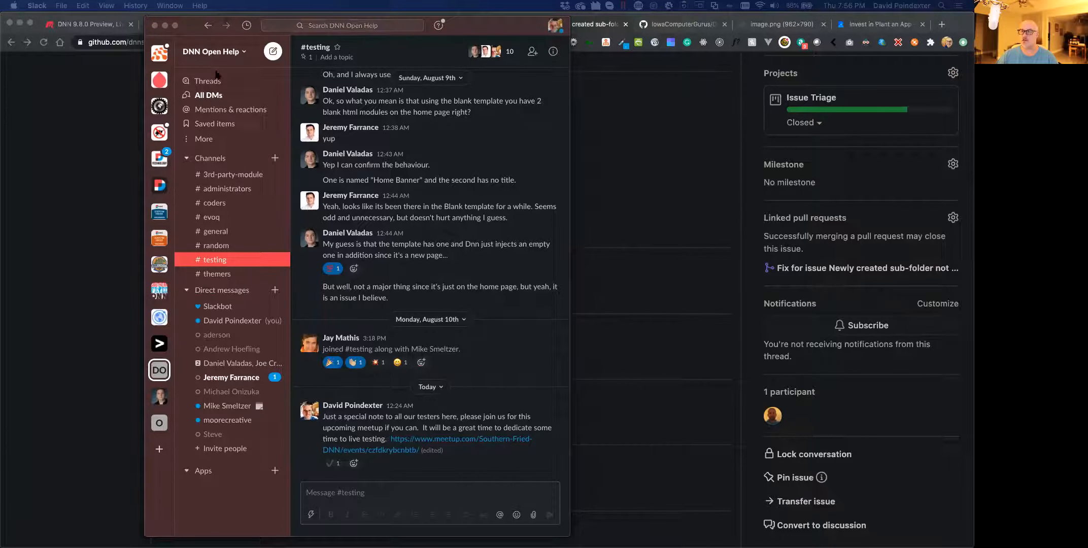
# View #testing in DNN Open Help, then switch to the DNN Technology Advisory Group workspace
pyautogui.click(228, 54)
pyautogui.click(235, 55)
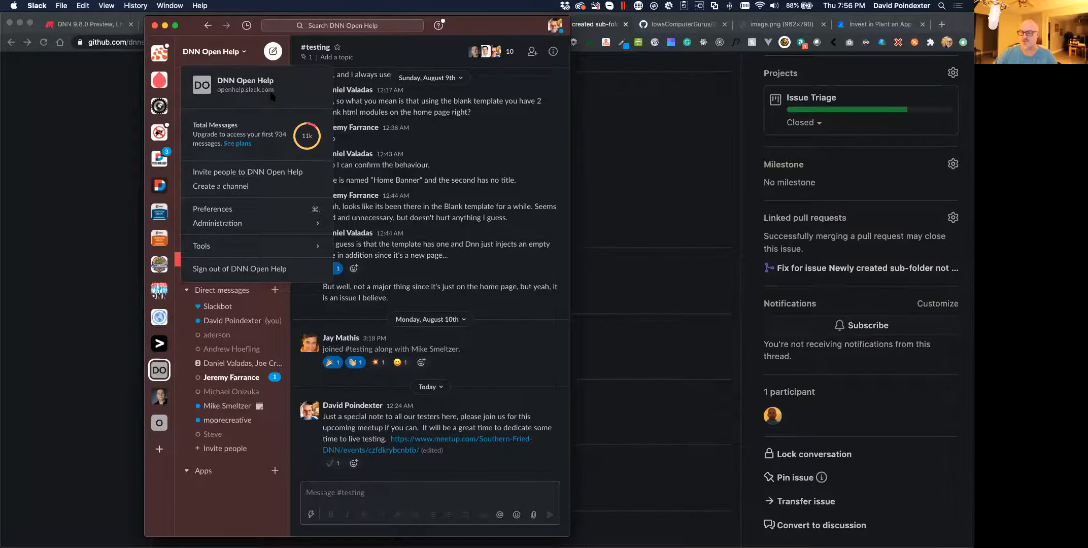
pyautogui.click(389, 136)
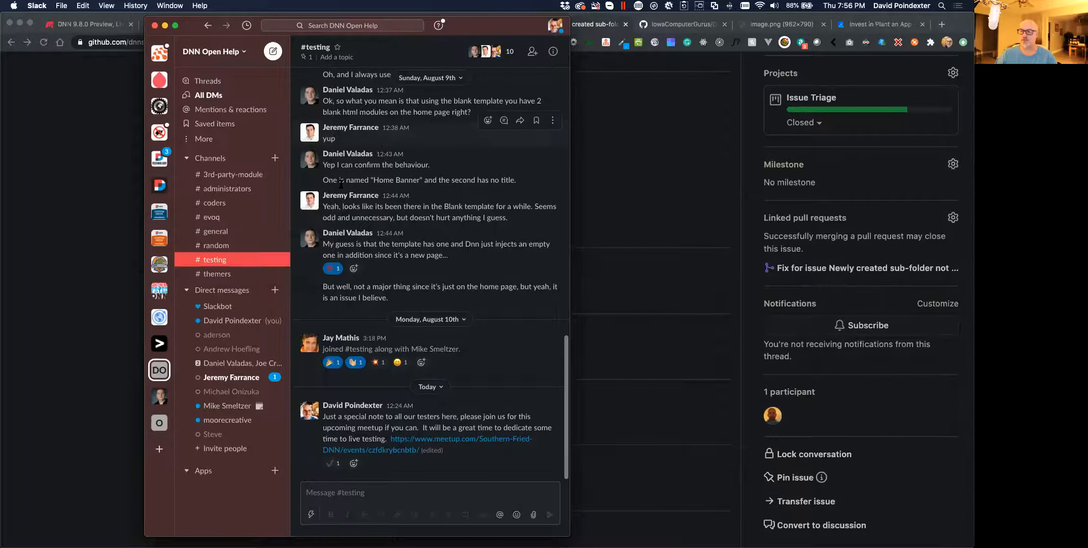
pyautogui.click(218, 261)
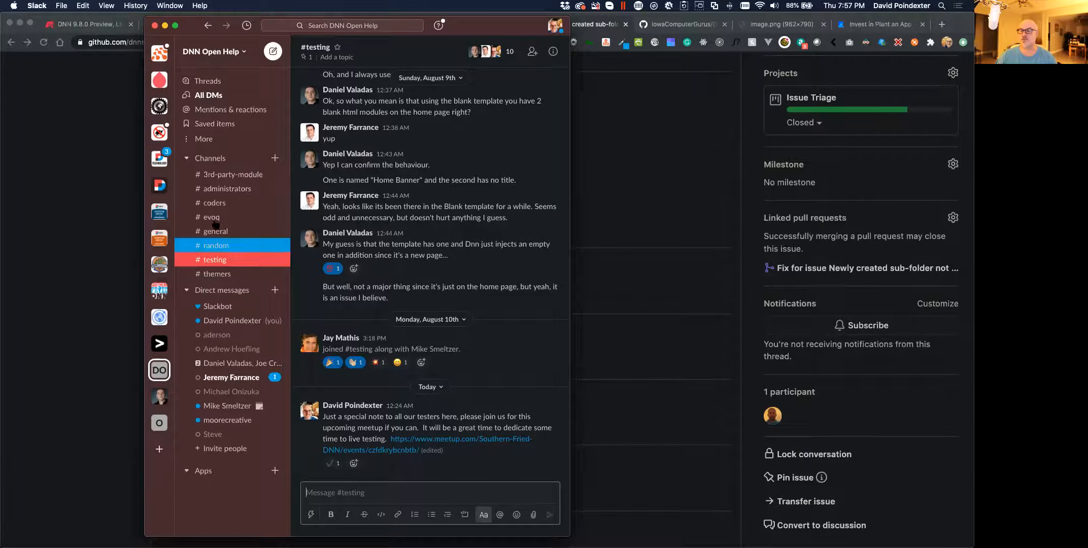
pyautogui.click(160, 158)
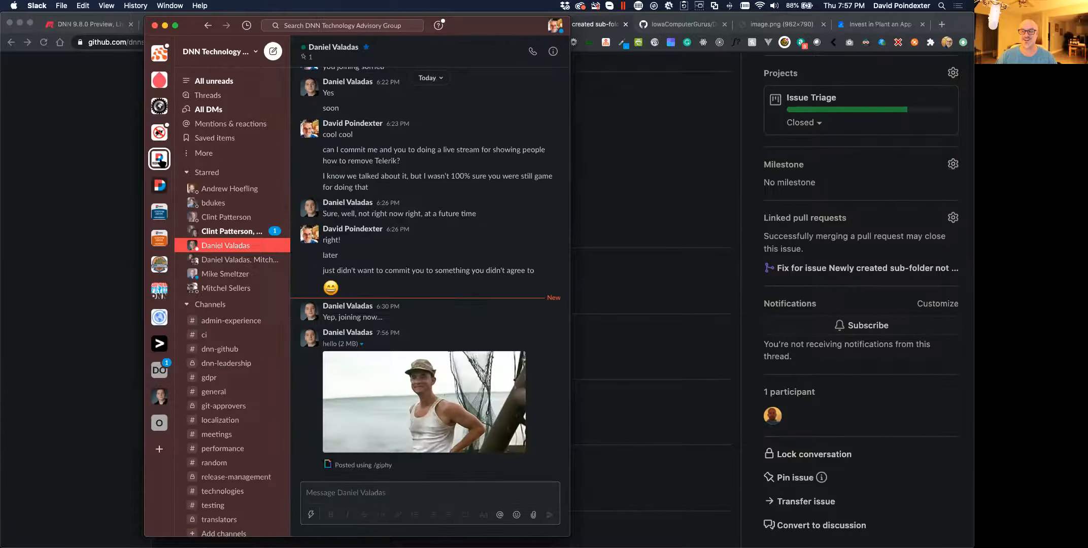
# Browse the DNN Technology Advisory Group sidebar and open the #testing channel
pyautogui.click(226, 59)
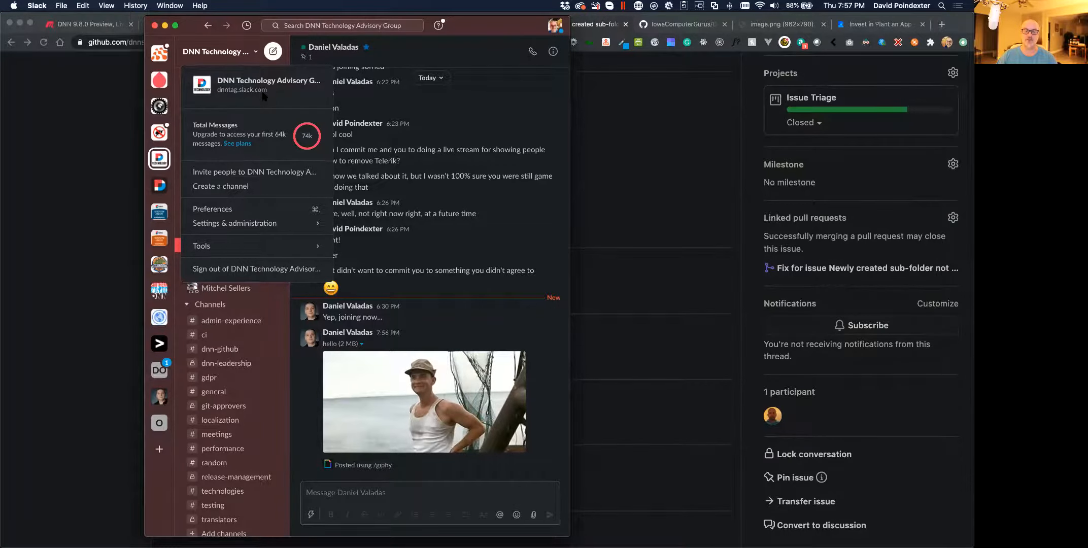
pyautogui.click(388, 179)
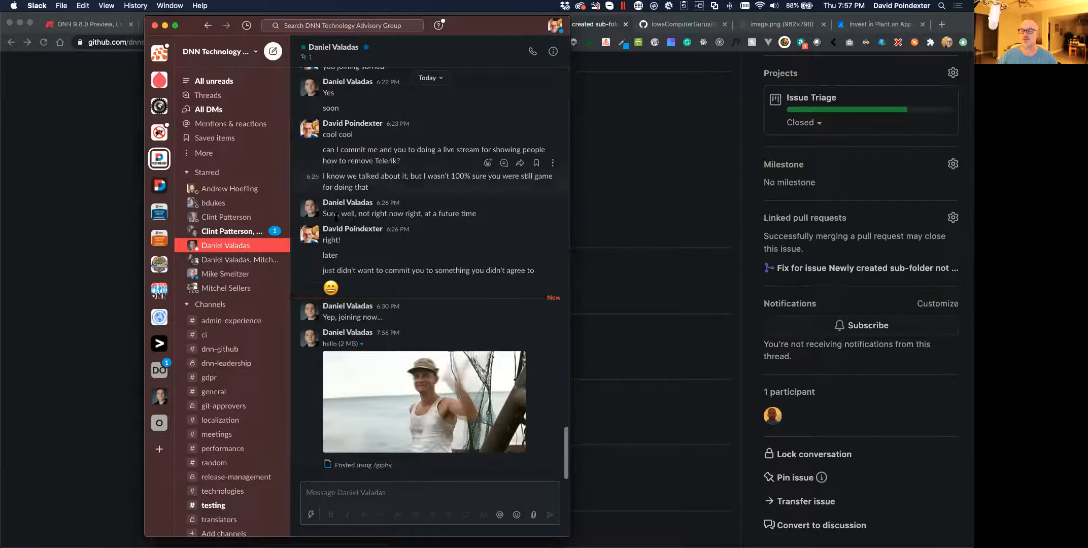
pyautogui.rightClick(215, 348)
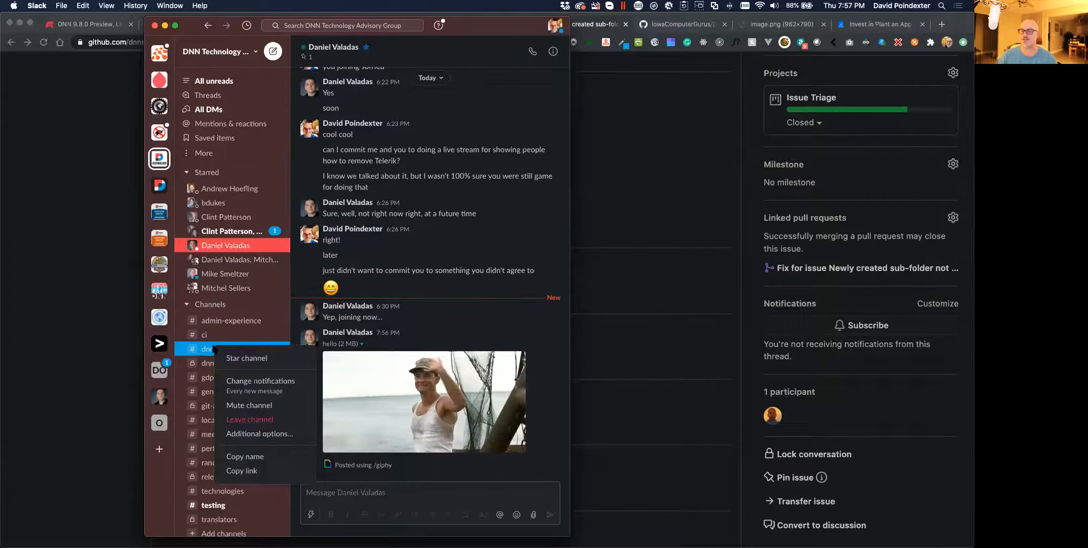
pyautogui.click(480, 327)
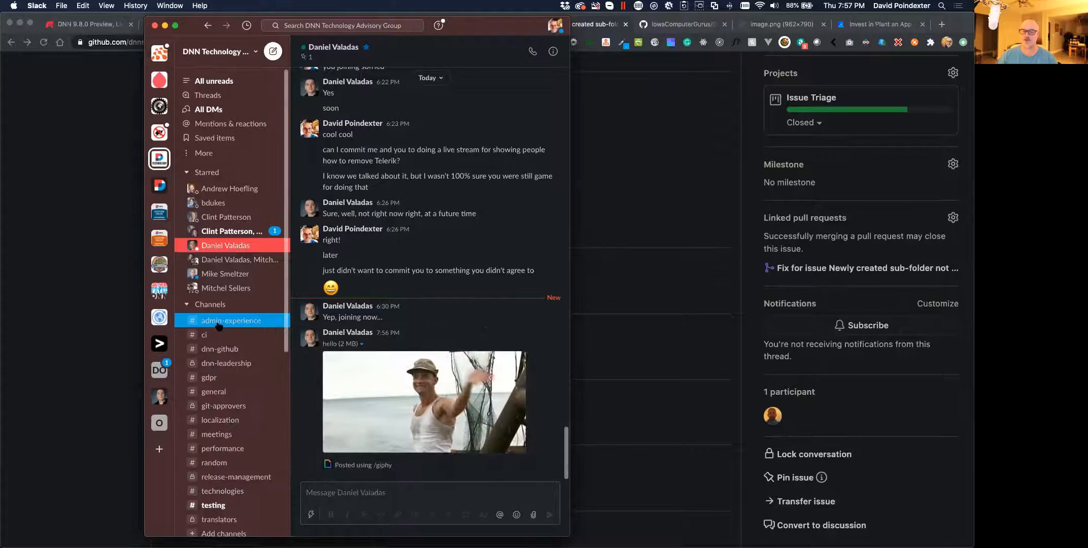
pyautogui.scroll(-6, 219, 326)
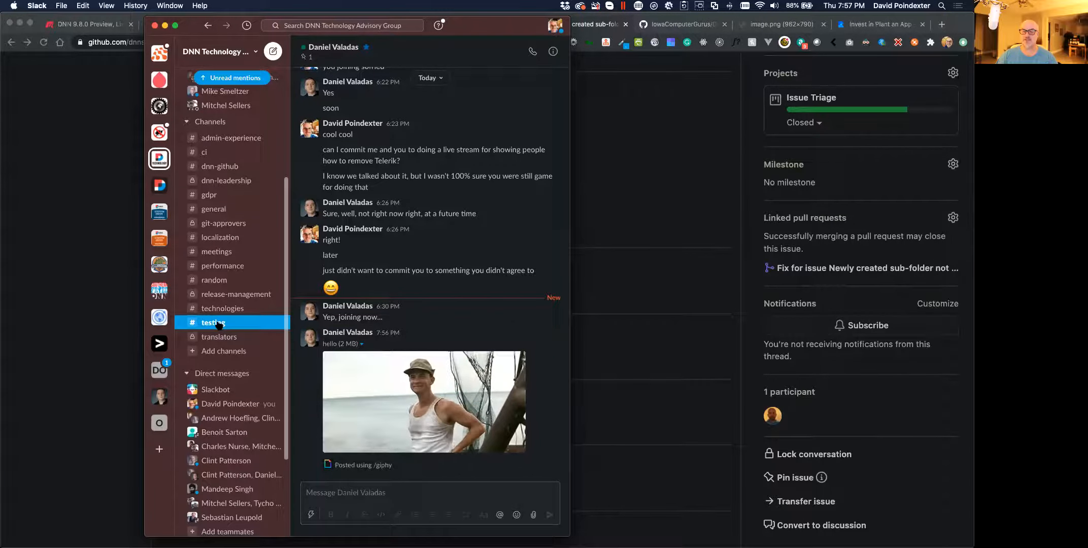
pyautogui.click(219, 324)
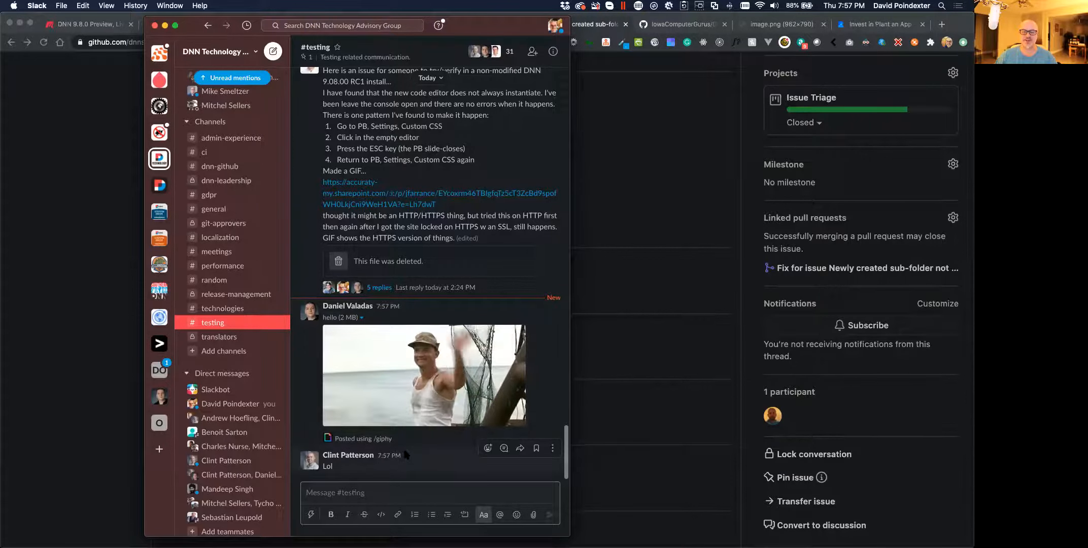
# Scroll through the testers' RC1 feedback in #testing, down to the GIF and 'Lol' reply
pyautogui.scroll(5, 440, 366)
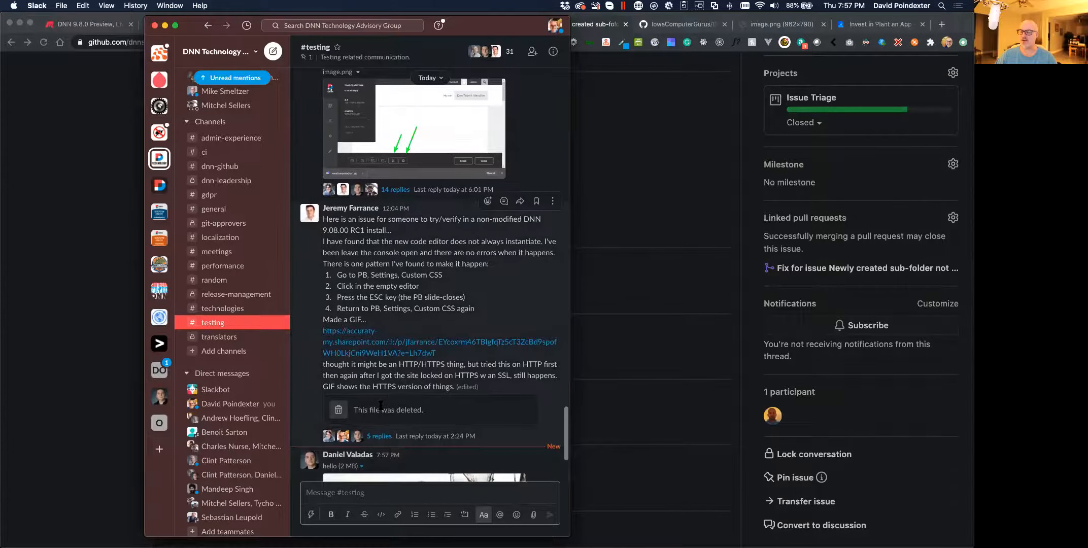
pyautogui.scroll(8, 381, 406)
pyautogui.scroll(10, 358, 303)
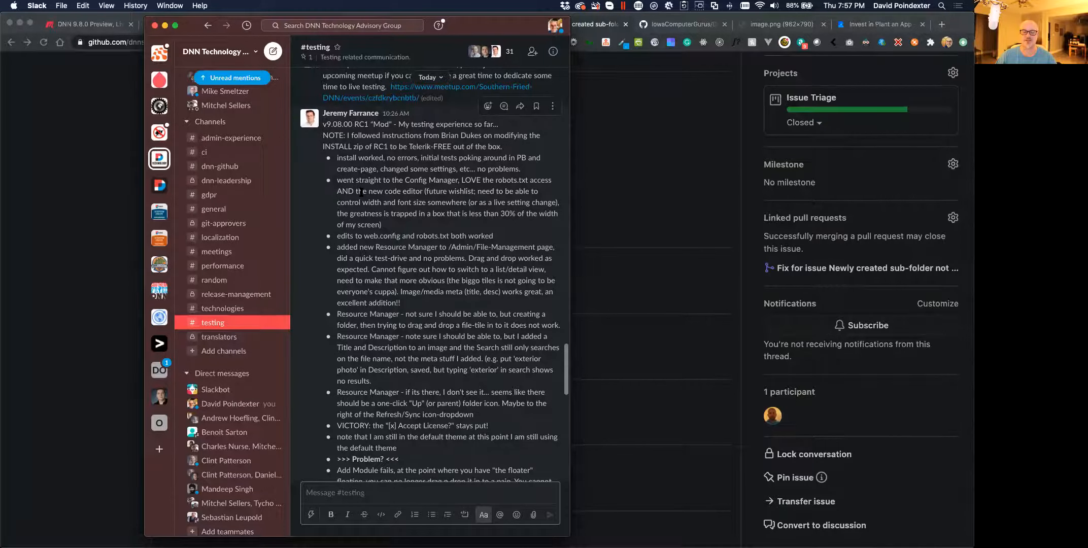
pyautogui.scroll(-3, 396, 218)
pyautogui.scroll(-2, 396, 219)
pyautogui.scroll(-2, 397, 219)
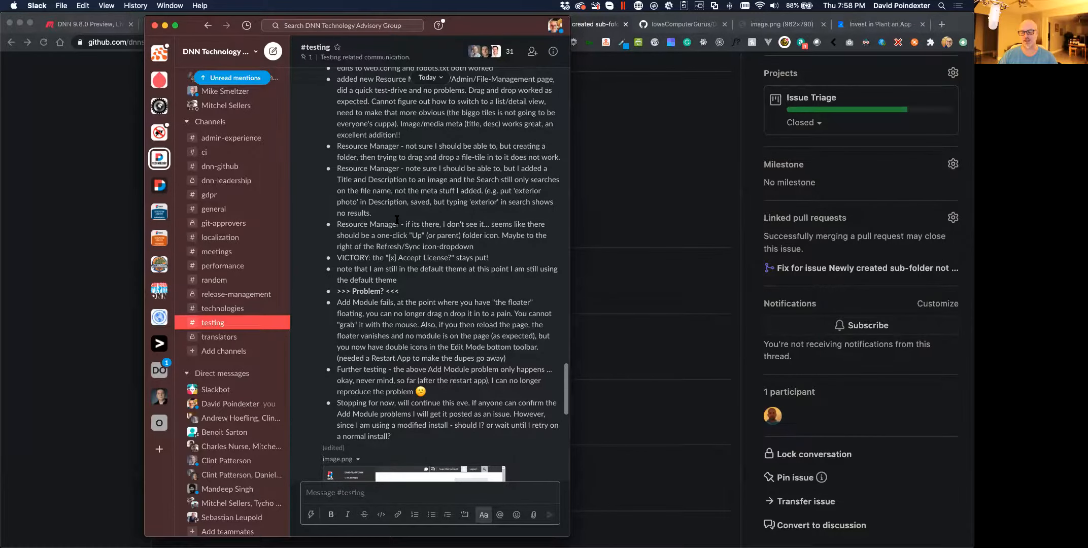
pyautogui.scroll(-10, 397, 219)
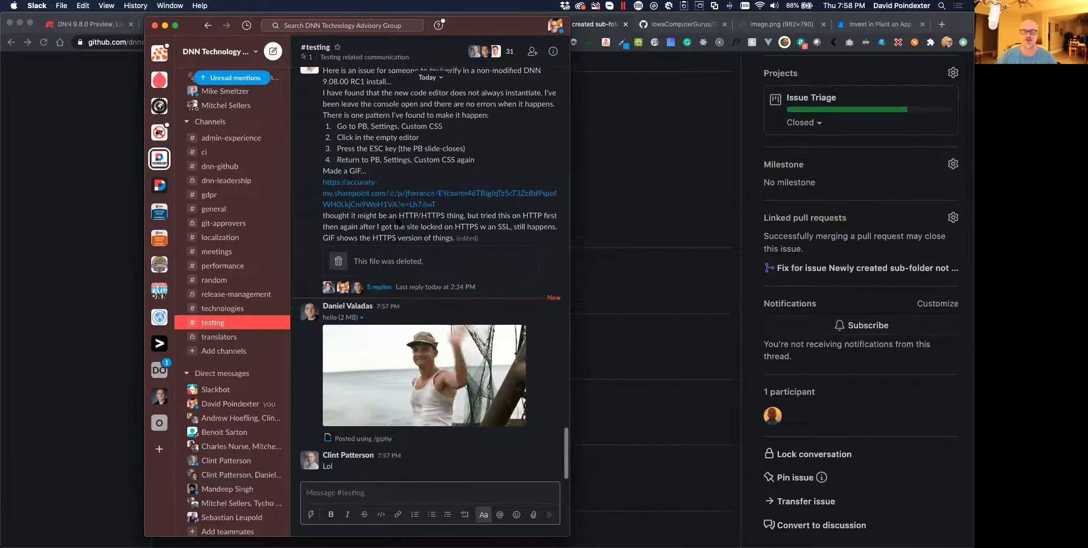
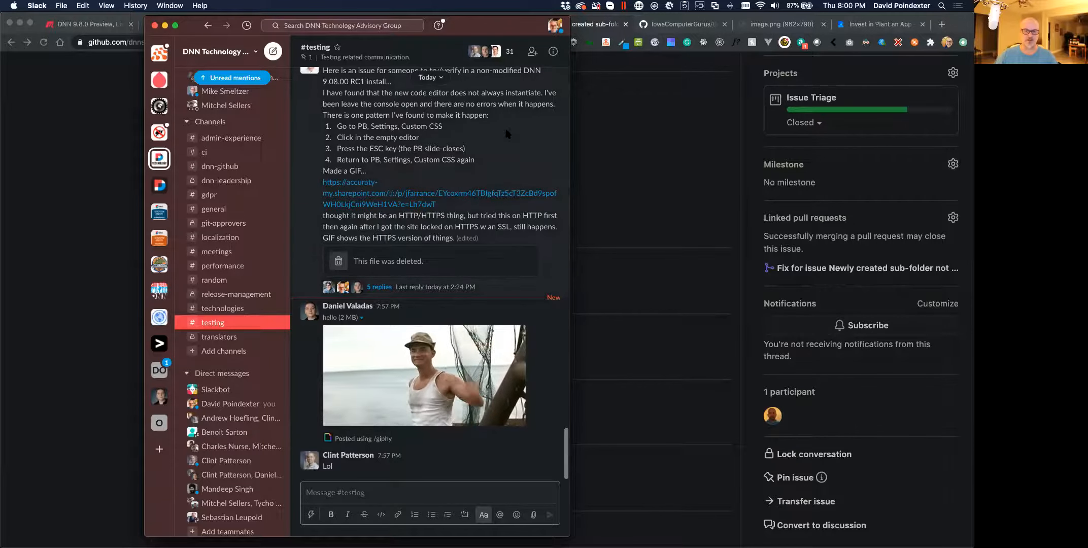
# Bring Chrome forward, showing GitHub issue #3975 about the new sub-folder not displaying
pyautogui.click(667, 133)
pyautogui.scroll(1, 431, 137)
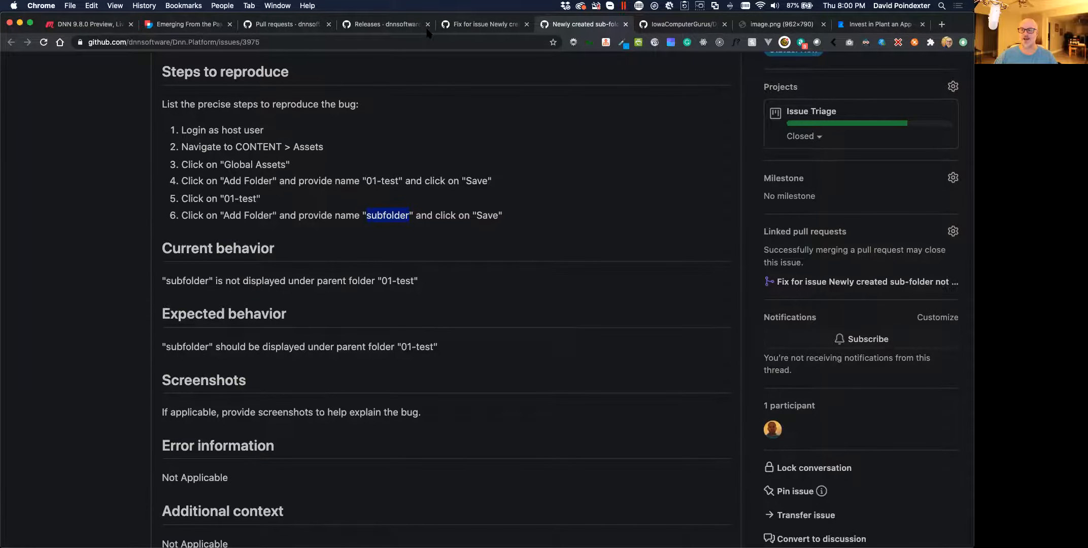
# Trace the issue to its fix pull request and back to the Releases Bug Fixes list with #3976
pyautogui.click(380, 117)
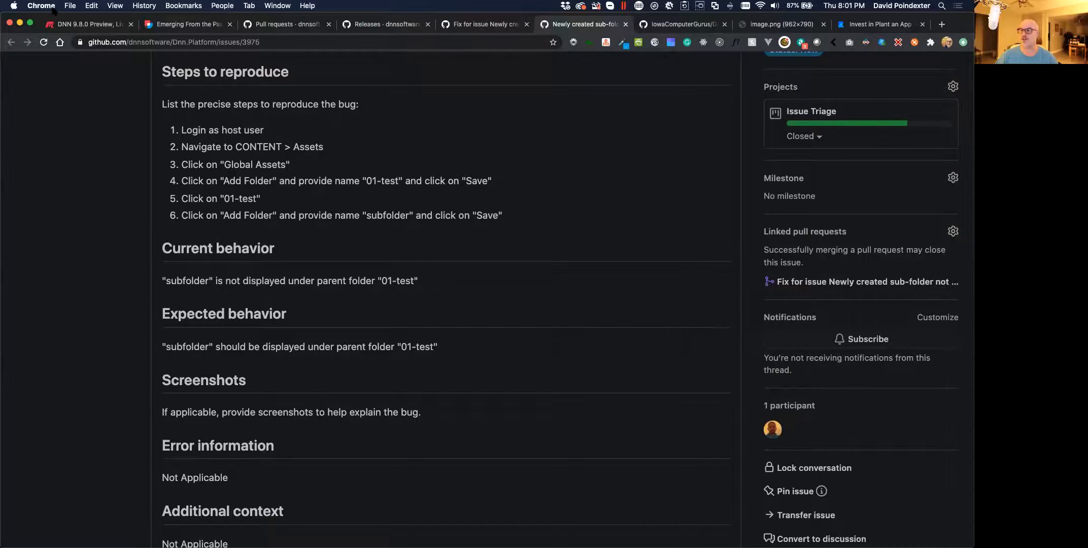
pyautogui.click(477, 31)
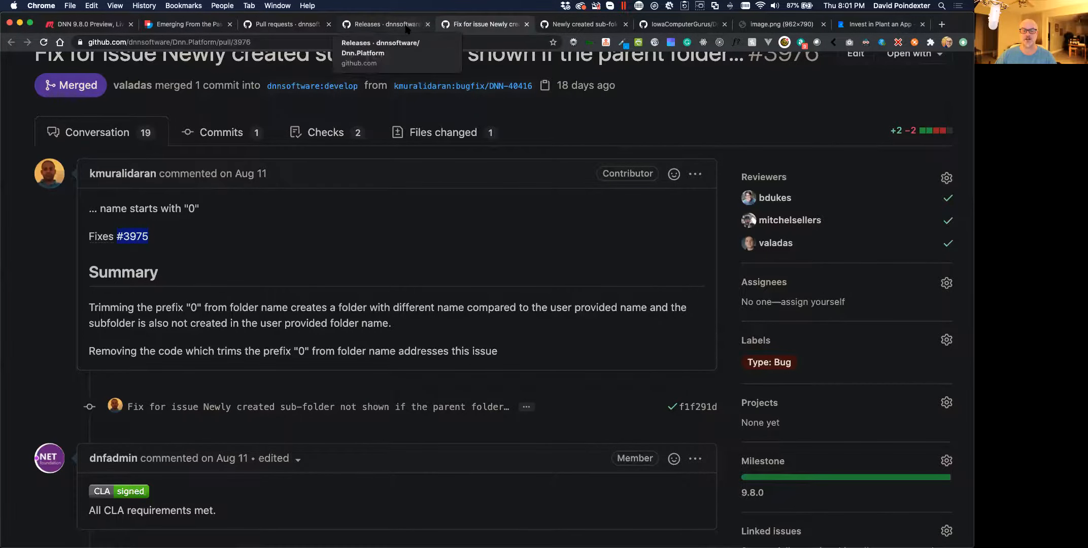
pyautogui.click(406, 26)
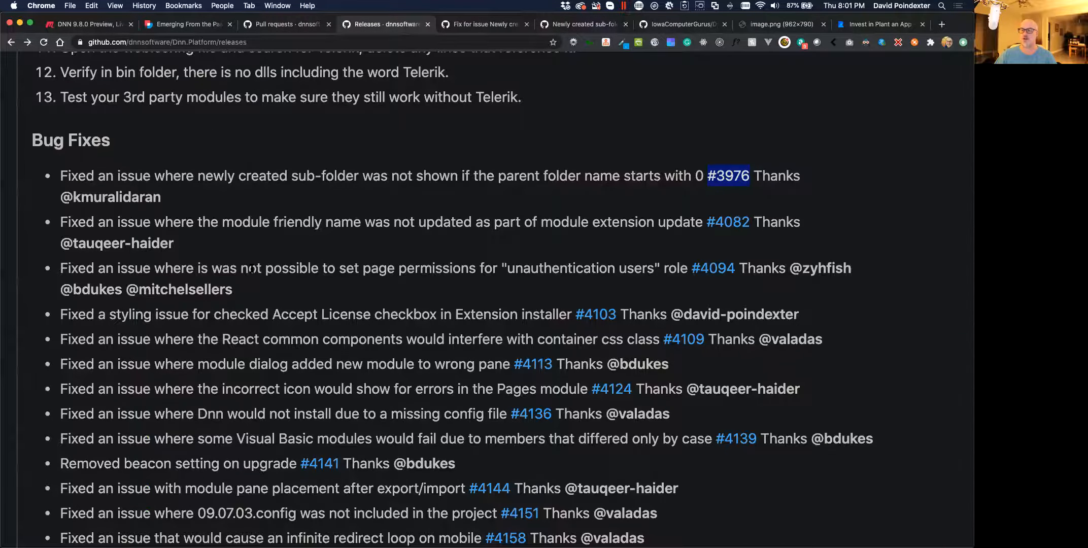
pyautogui.scroll(-3, 280, 229)
pyautogui.scroll(-2, 251, 264)
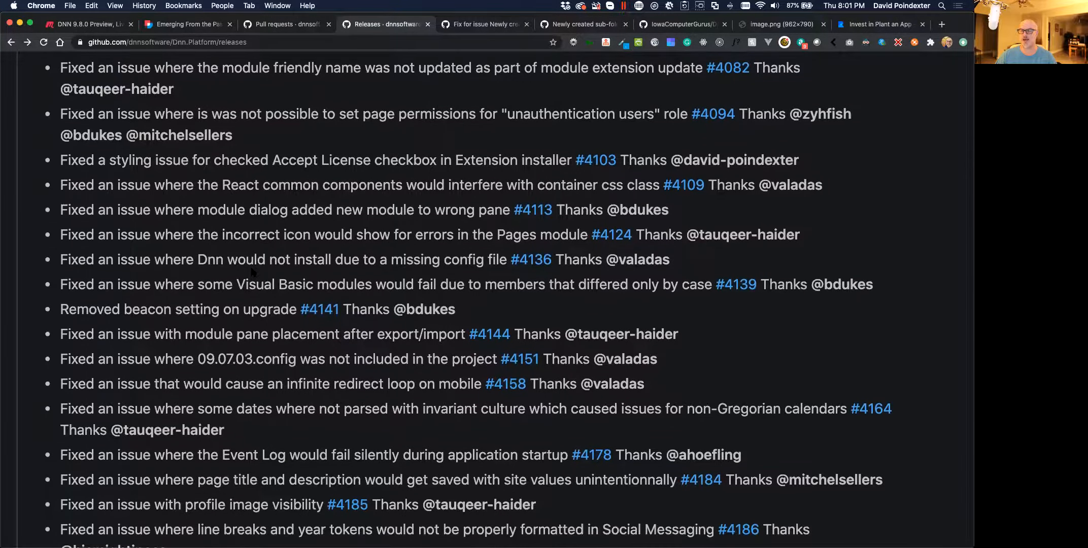
pyautogui.scroll(-2, 252, 272)
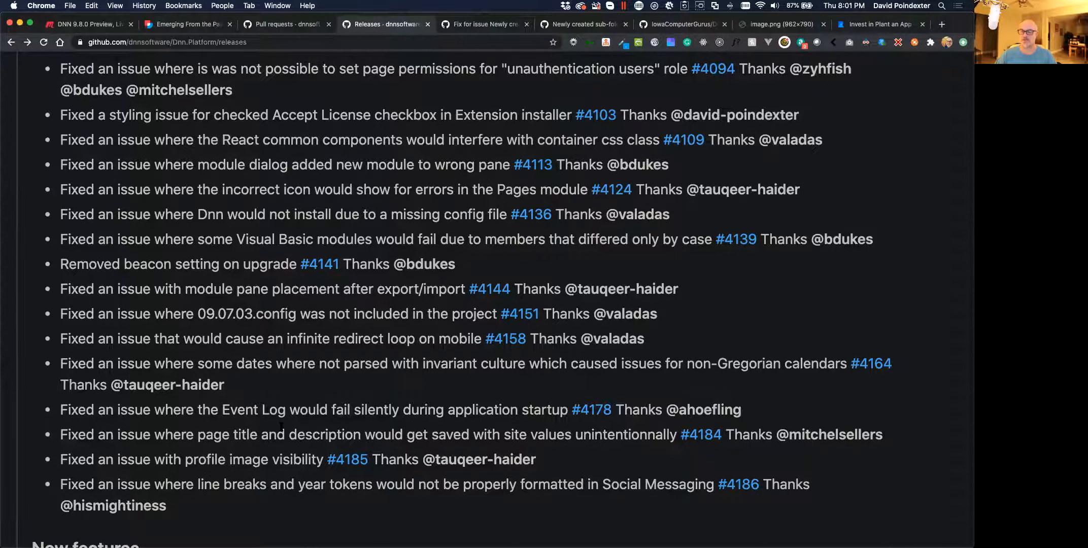
pyautogui.scroll(-4, 282, 426)
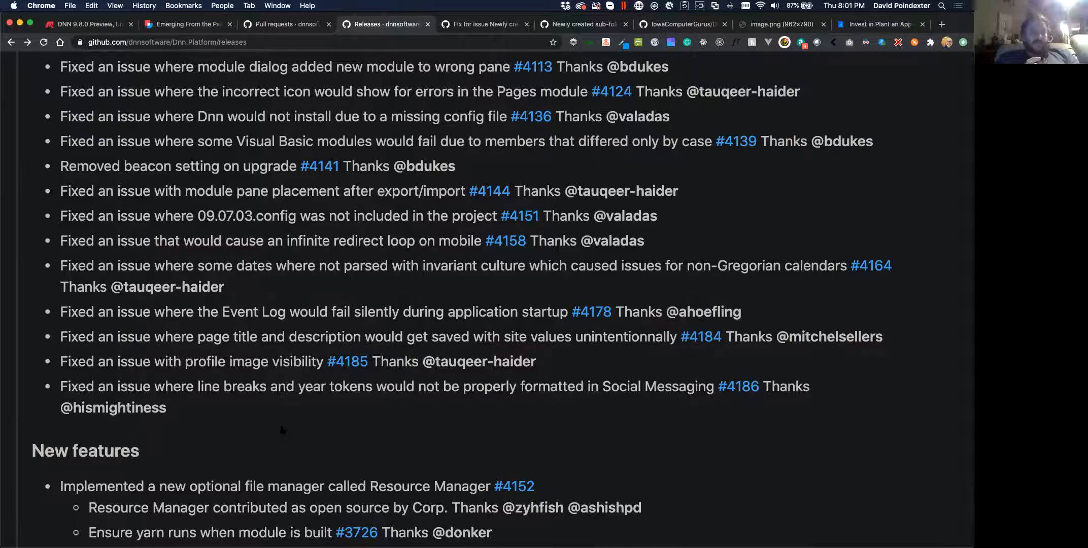
pyautogui.scroll(-3, 282, 429)
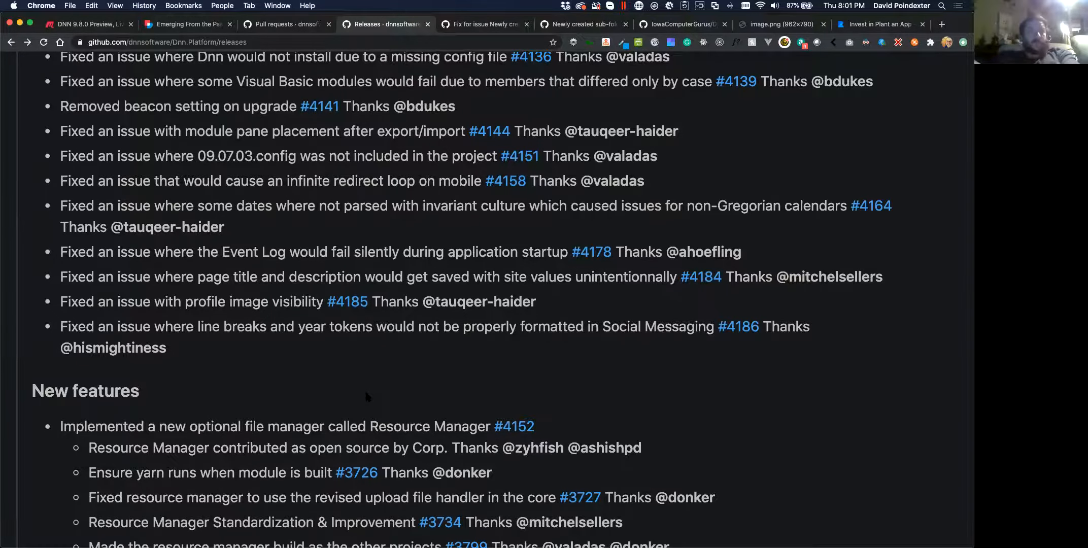
pyautogui.scroll(-3, 368, 397)
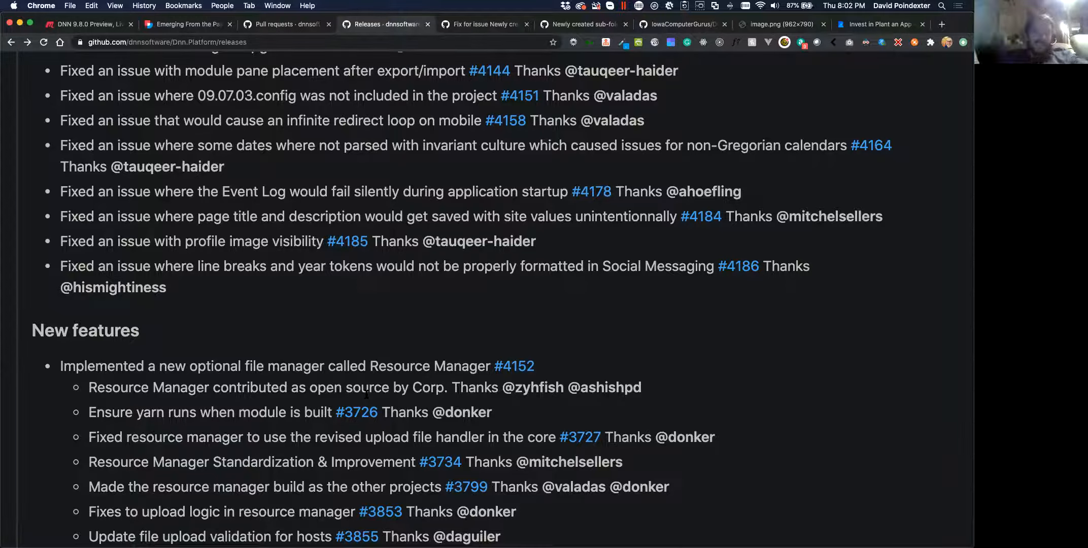
# In Users, start a new user with first name Test, last name User and username testuser
pyautogui.hotkey('ctrl', 'Right')
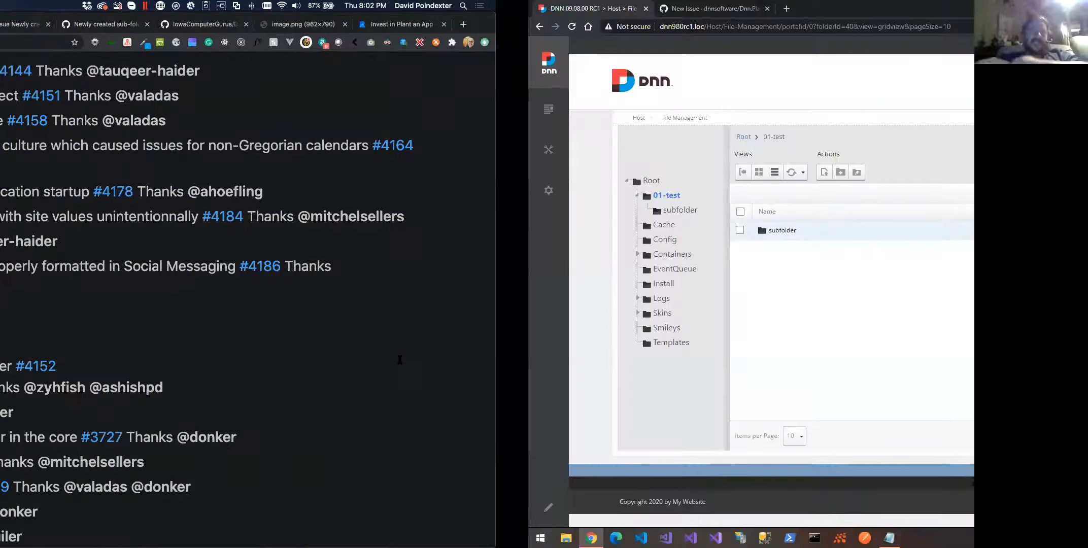
pyautogui.moveTo(21, 149)
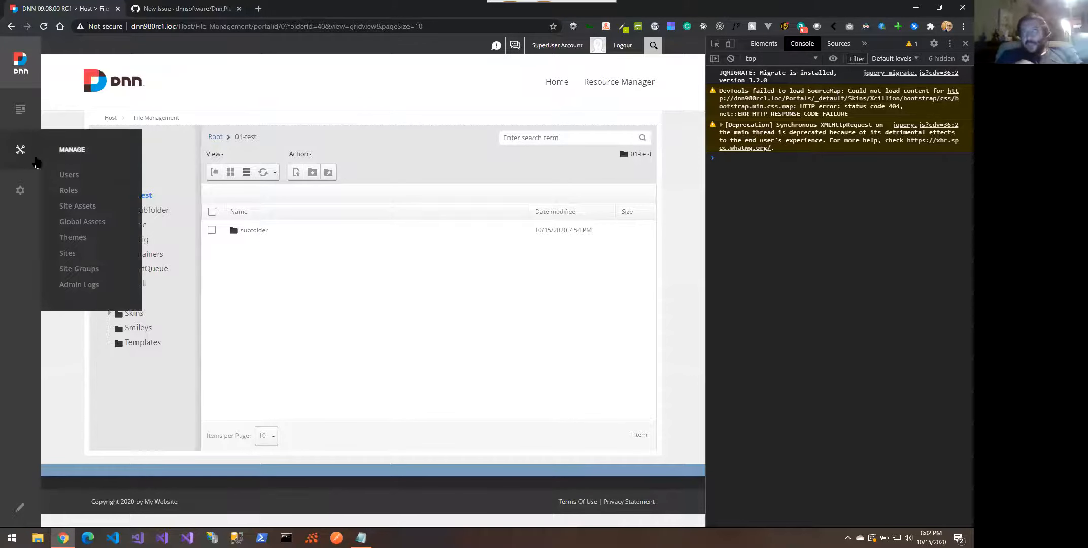
pyautogui.click(74, 175)
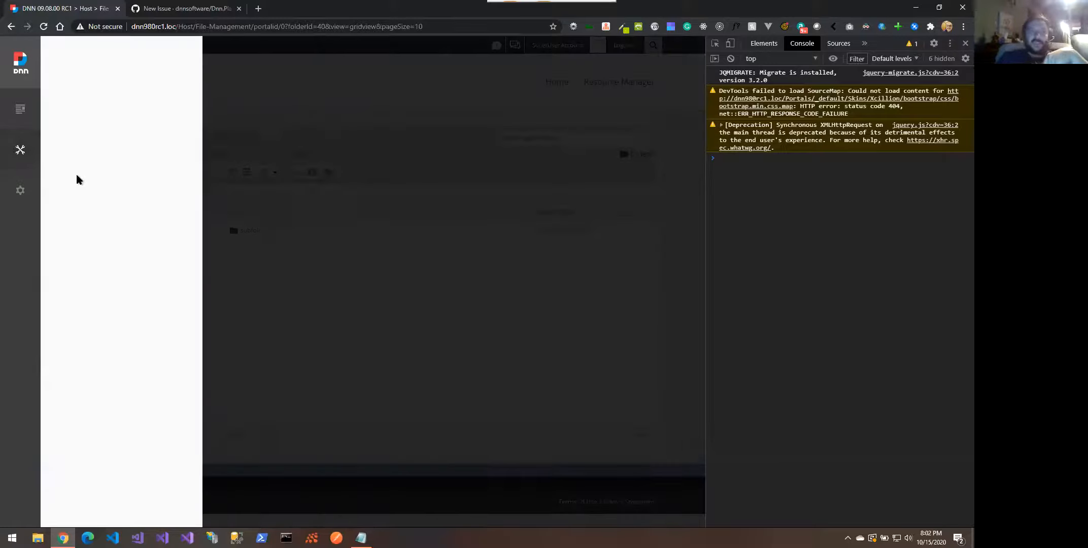
pyautogui.click(432, 69)
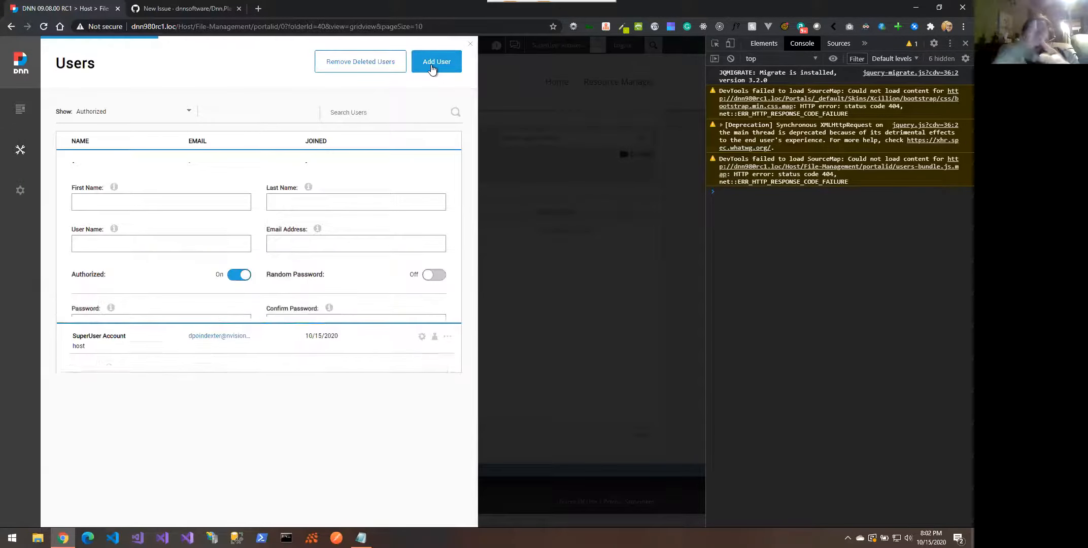
pyautogui.click(164, 198)
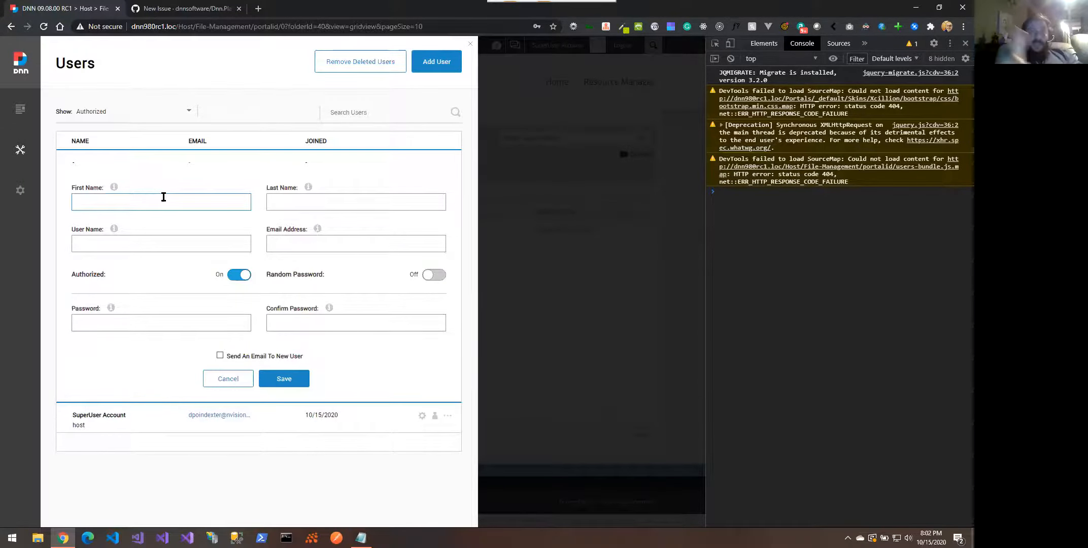
pyautogui.write('Test')
pyautogui.press('Tab')
pyautogui.write('User')
pyautogui.press('Tab')
pyautogui.write('testuser')
# Enter the user's email address and password, save the account, and decline Chrome's password offer
pyautogui.press('Tab')
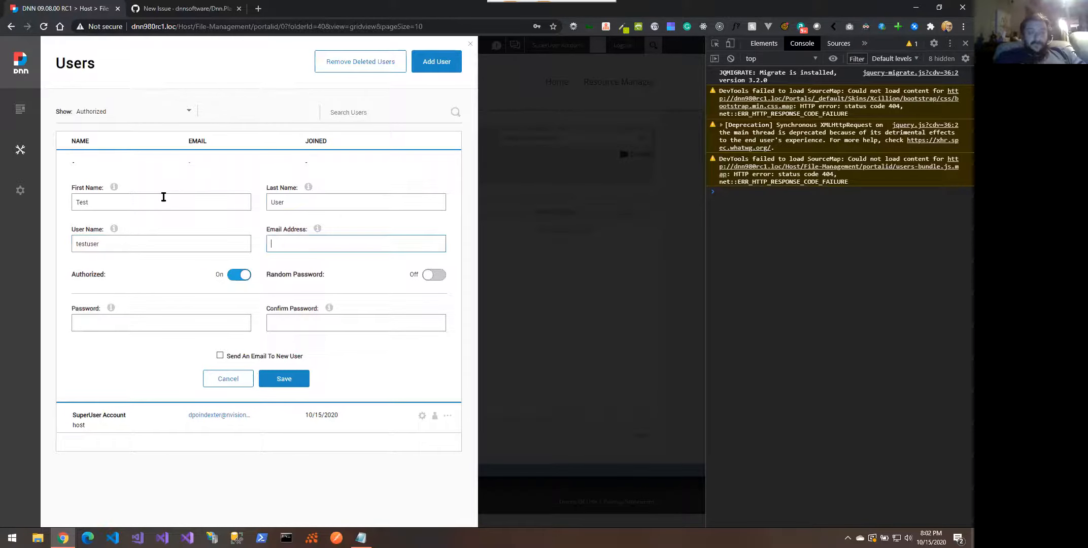
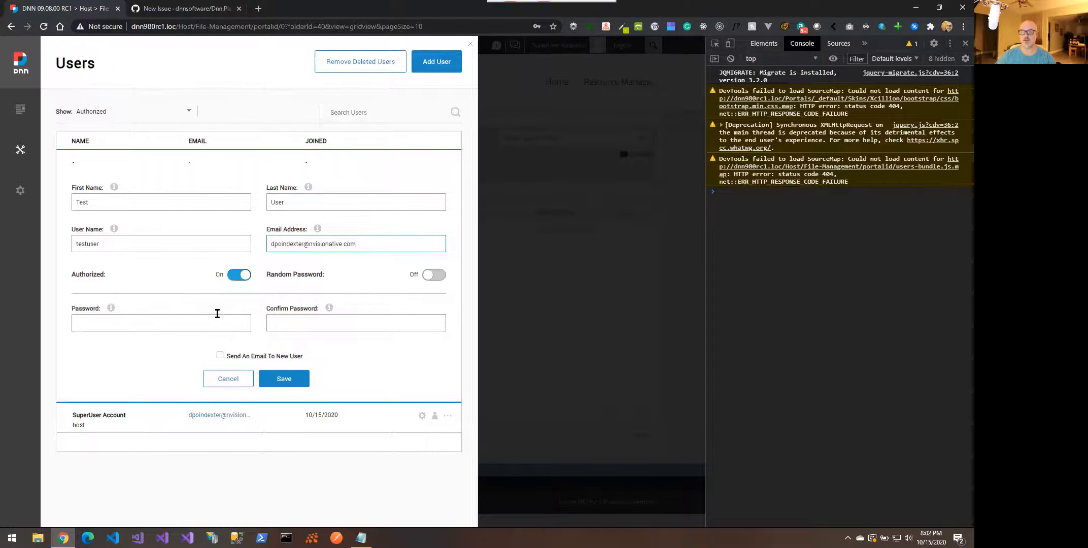
pyautogui.click(135, 325)
pyautogui.write('•')
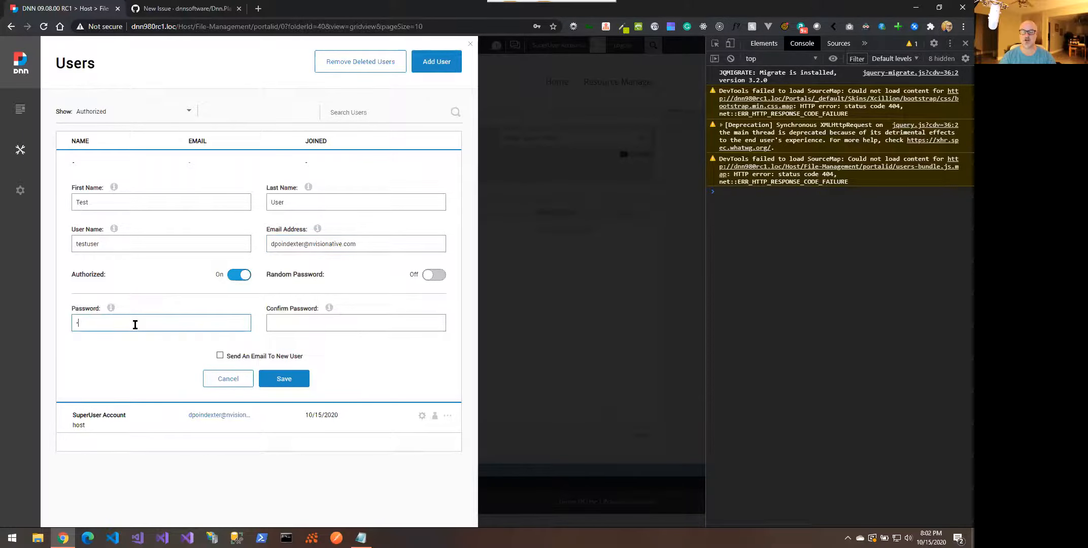
pyautogui.write('•••••••')
pyautogui.press('Tab')
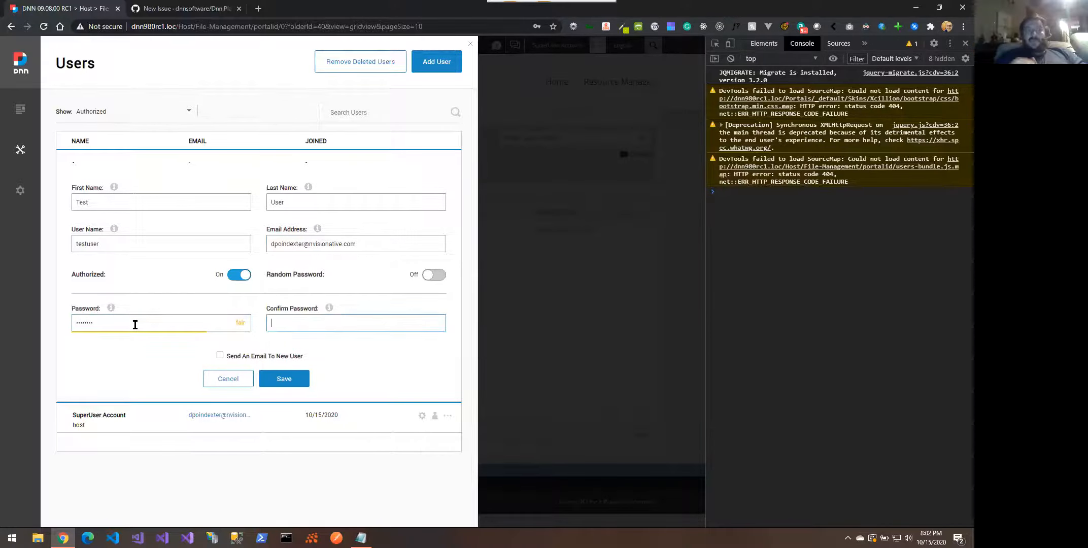
pyautogui.write('•••••••')
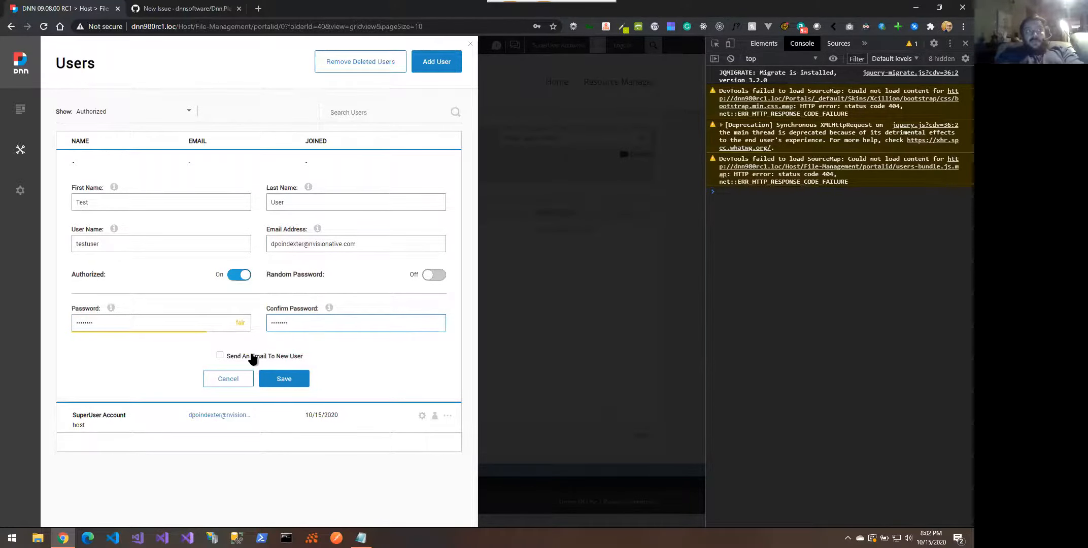
pyautogui.click(282, 377)
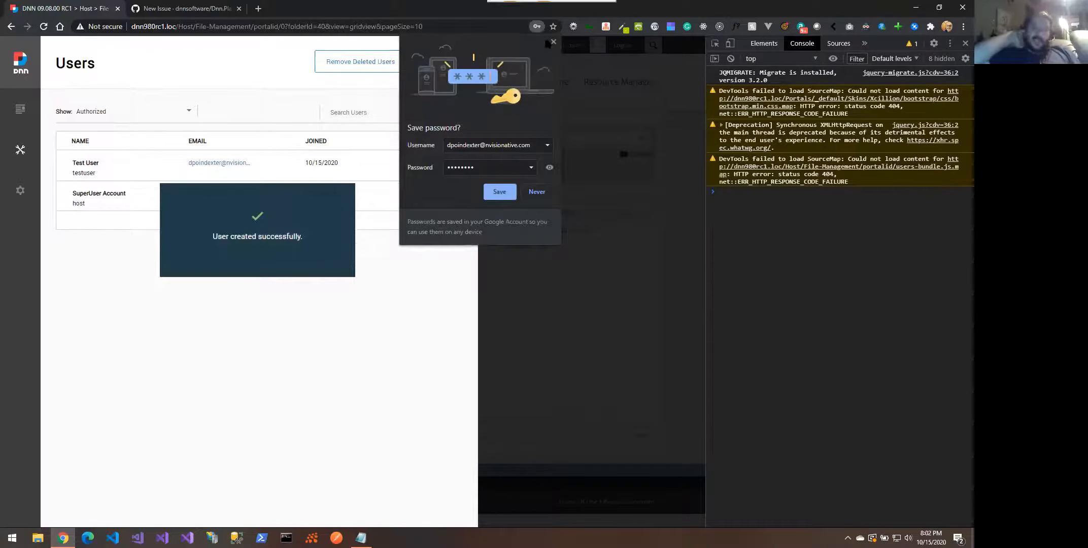
pyautogui.click(553, 42)
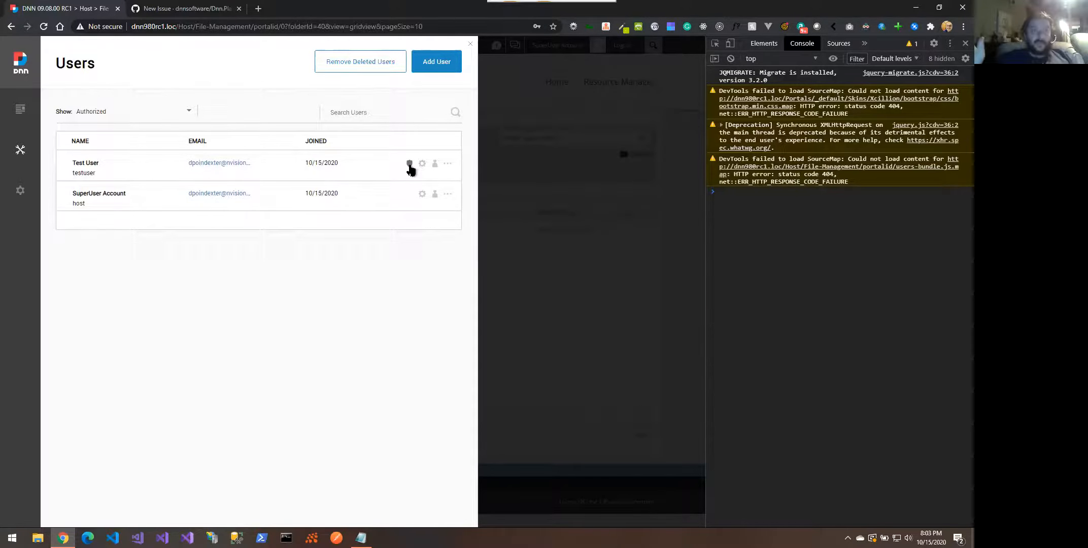
pyautogui.click(435, 164)
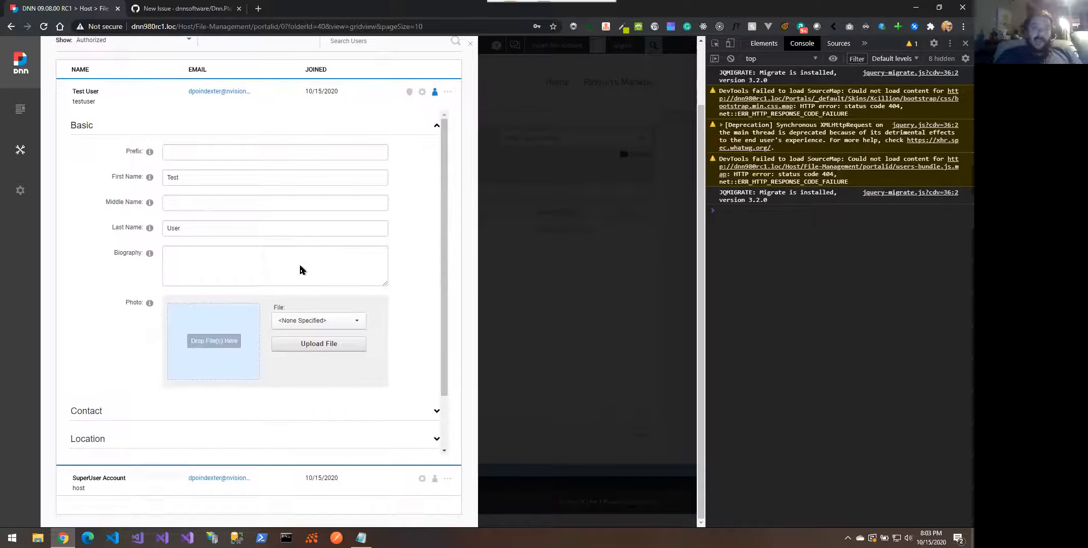
pyautogui.click(185, 415)
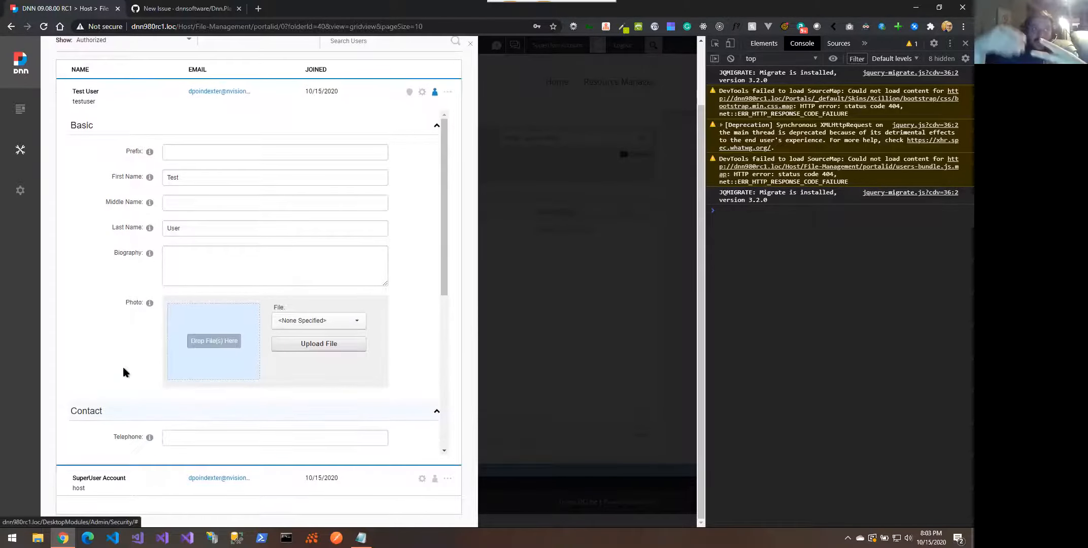
pyautogui.scroll(-5, 124, 372)
pyautogui.click(123, 378)
pyautogui.scroll(-5, 122, 380)
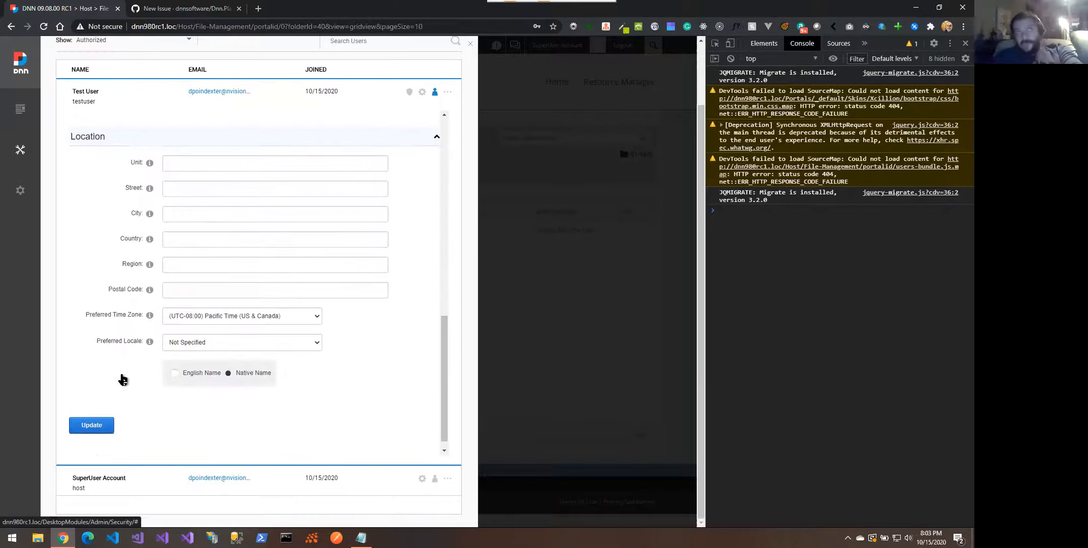
pyautogui.scroll(15, 122, 380)
# Assign the Administrators role to Test User, keeping the notification email on
pyautogui.click(422, 91)
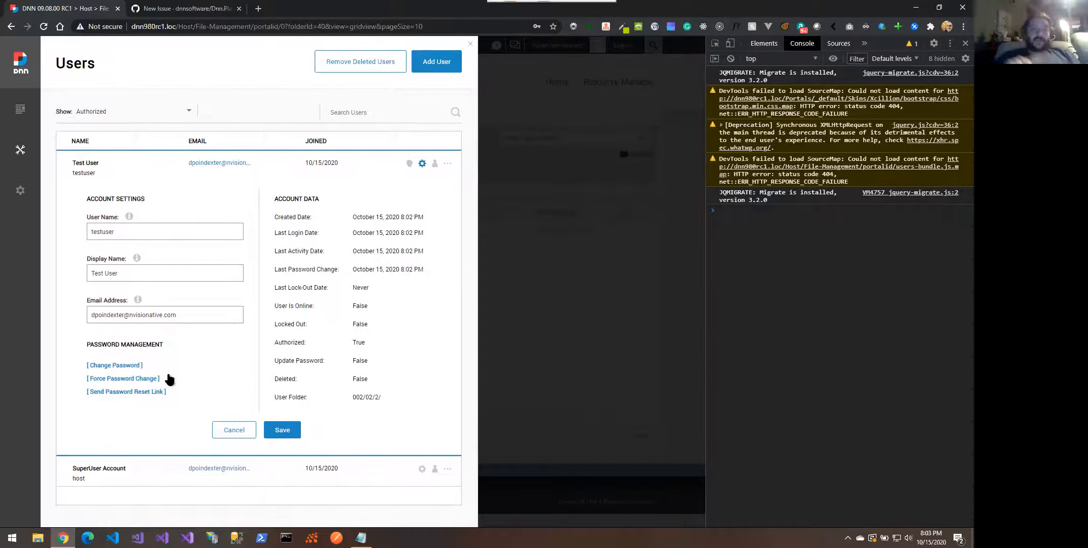
pyautogui.click(409, 163)
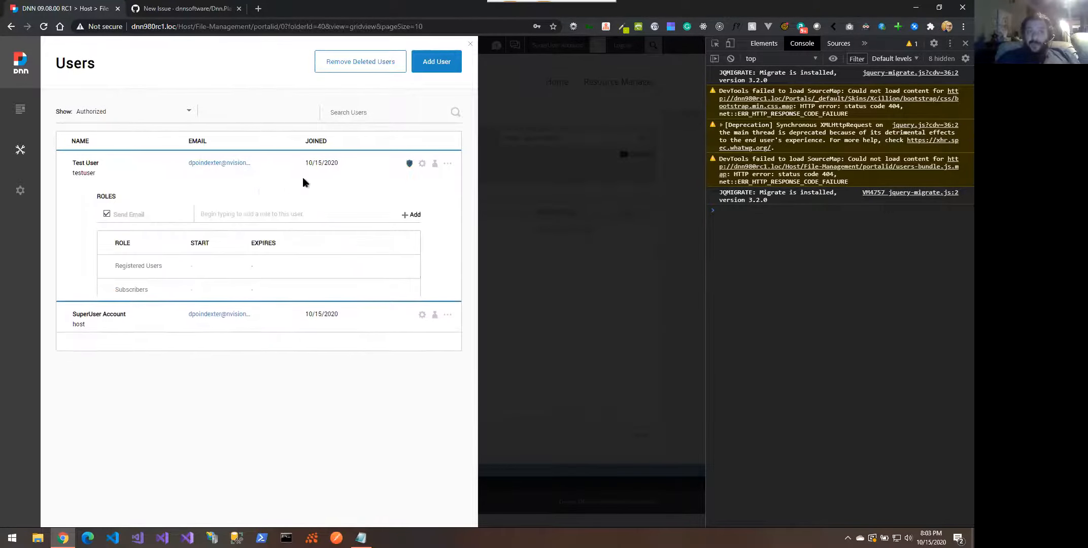
pyautogui.click(239, 216)
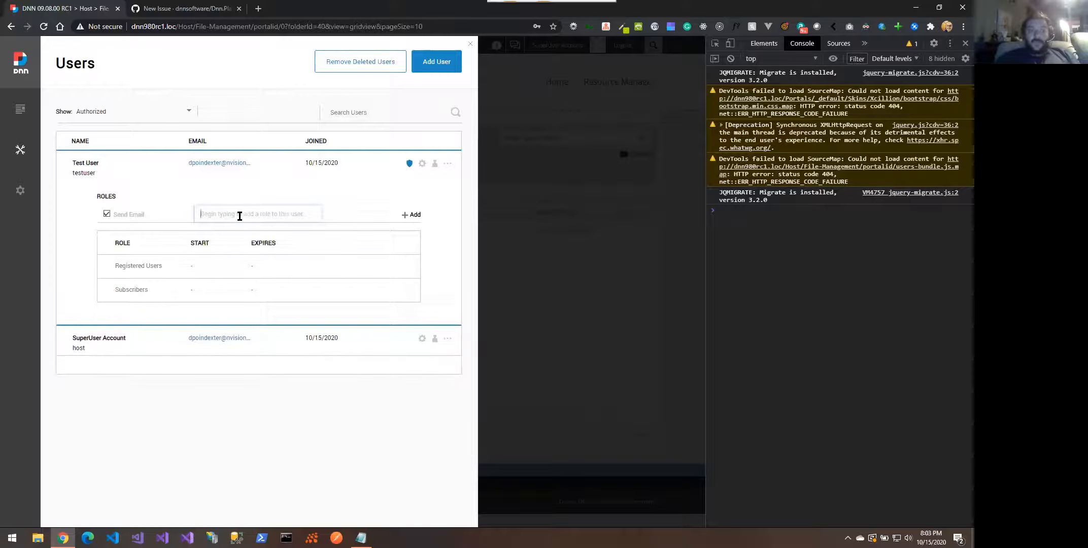
pyautogui.write('Admin')
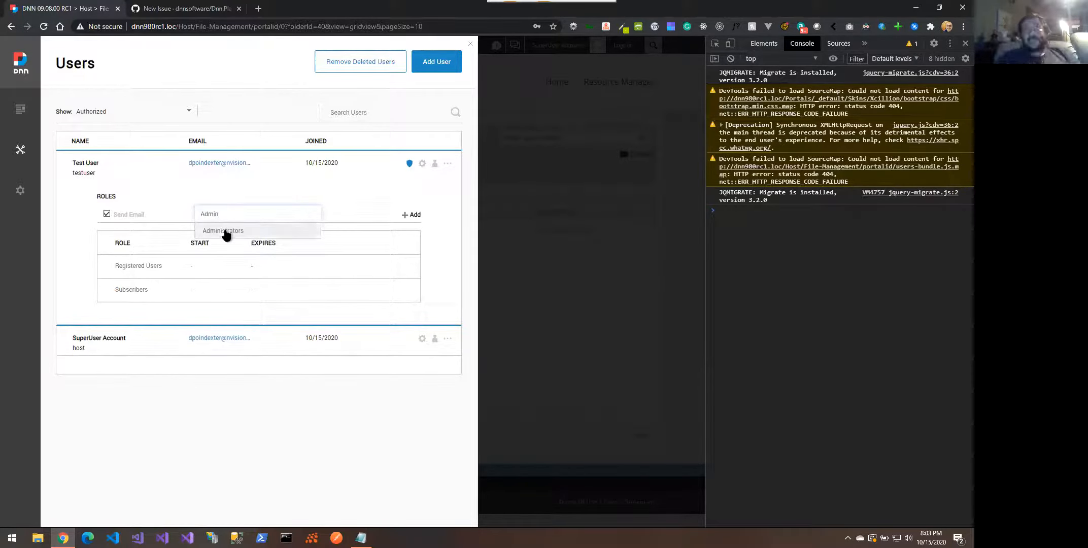
pyautogui.click(225, 232)
pyautogui.click(122, 214)
pyautogui.click(122, 214)
pyautogui.click(412, 216)
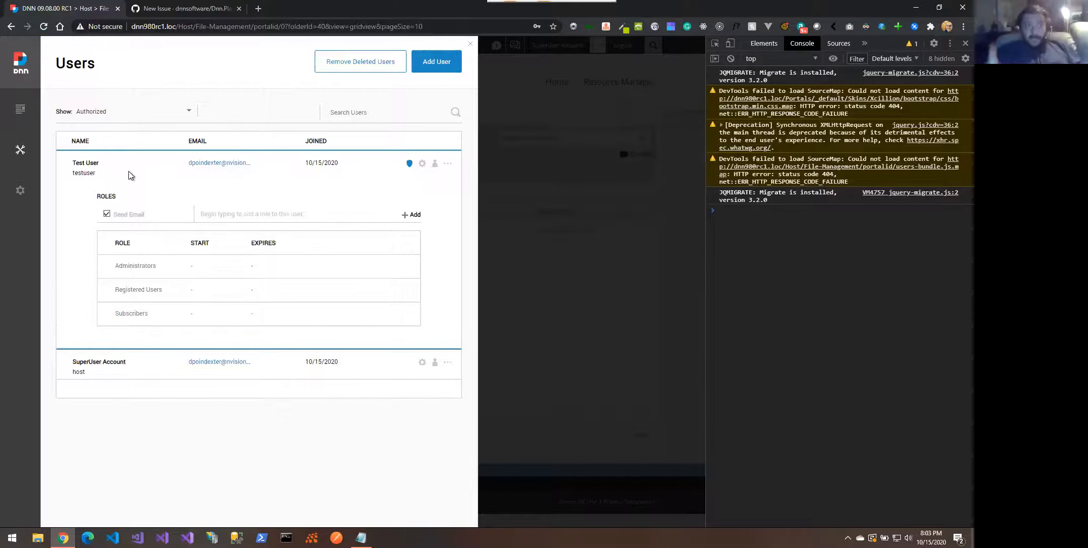
pyautogui.moveTo(20, 150)
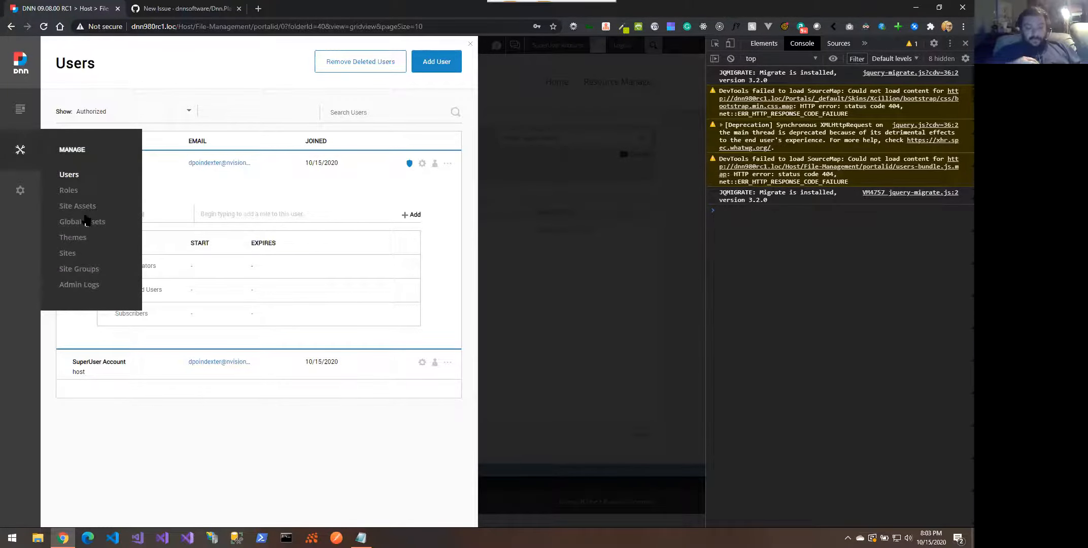
# Open Admin Logs and inspect the Scheduler Exception entry's details
pyautogui.click(84, 285)
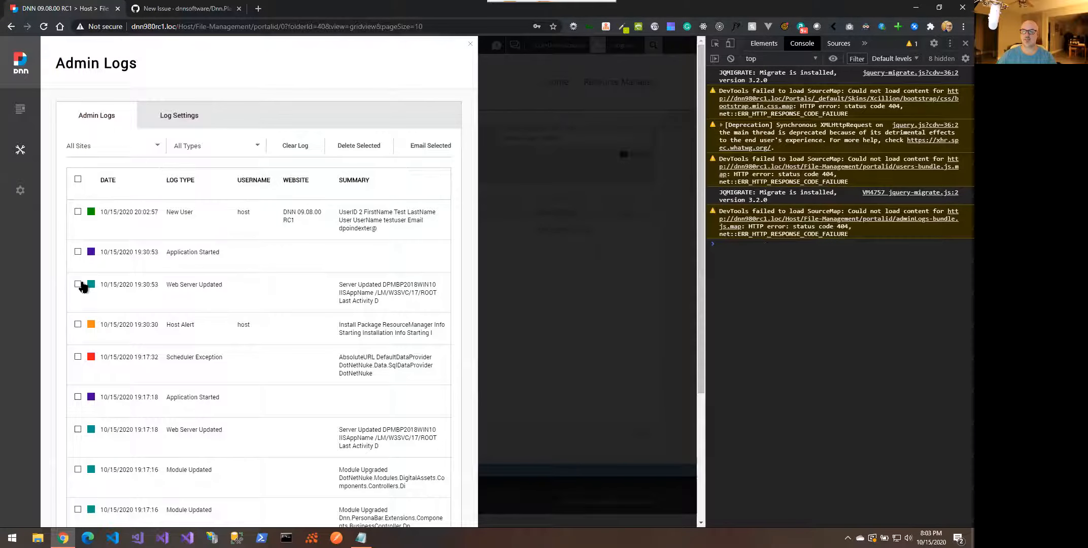
pyautogui.scroll(-2, 221, 239)
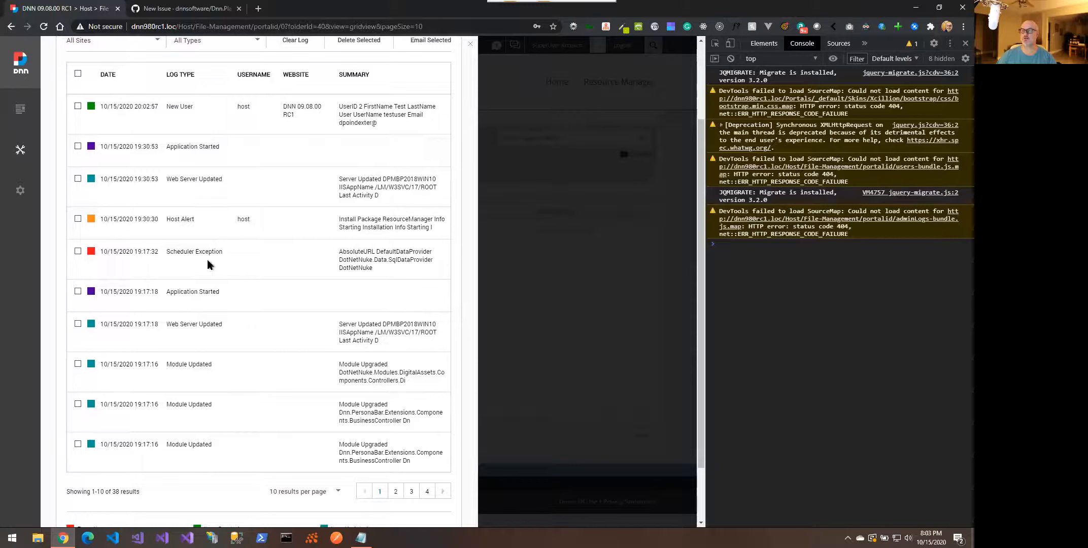
pyautogui.click(248, 257)
pyautogui.scroll(-1, 234, 269)
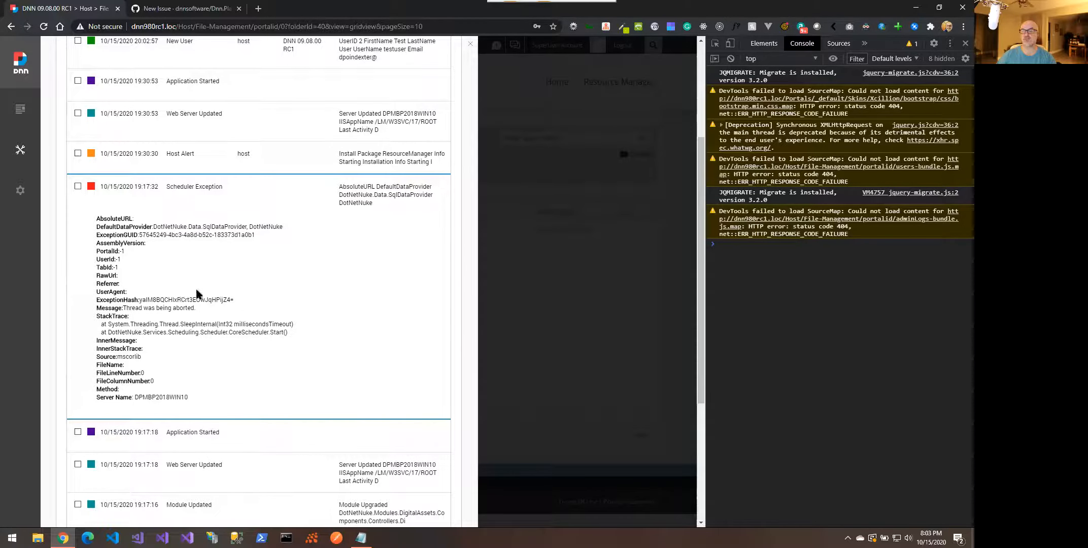
pyautogui.click(233, 188)
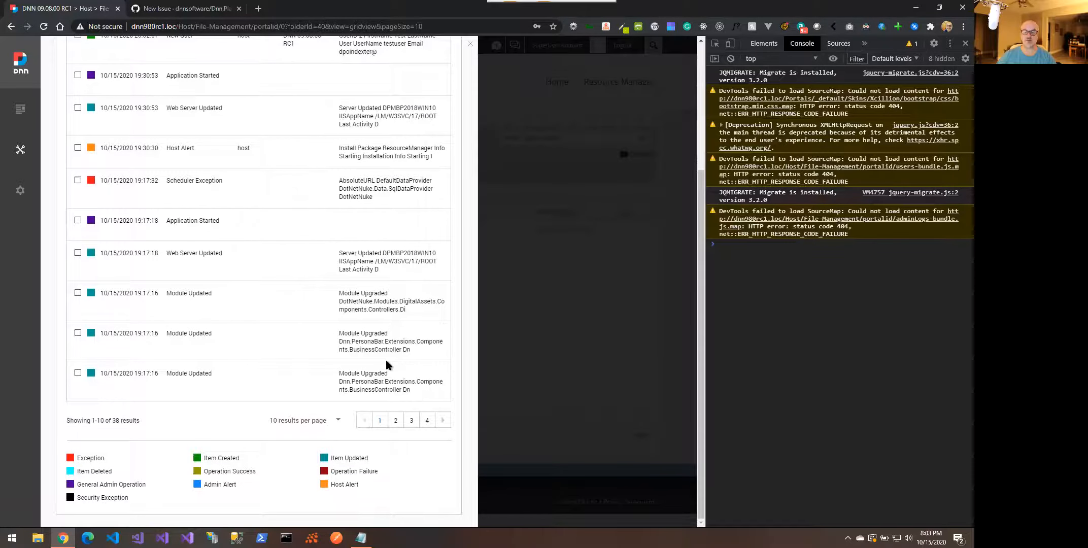
# Page through log pages 3, 1 and 2, inspecting a module upgrade entry along the way
pyautogui.click(411, 421)
pyautogui.click(307, 297)
pyautogui.scroll(-3, 308, 301)
pyautogui.click(326, 165)
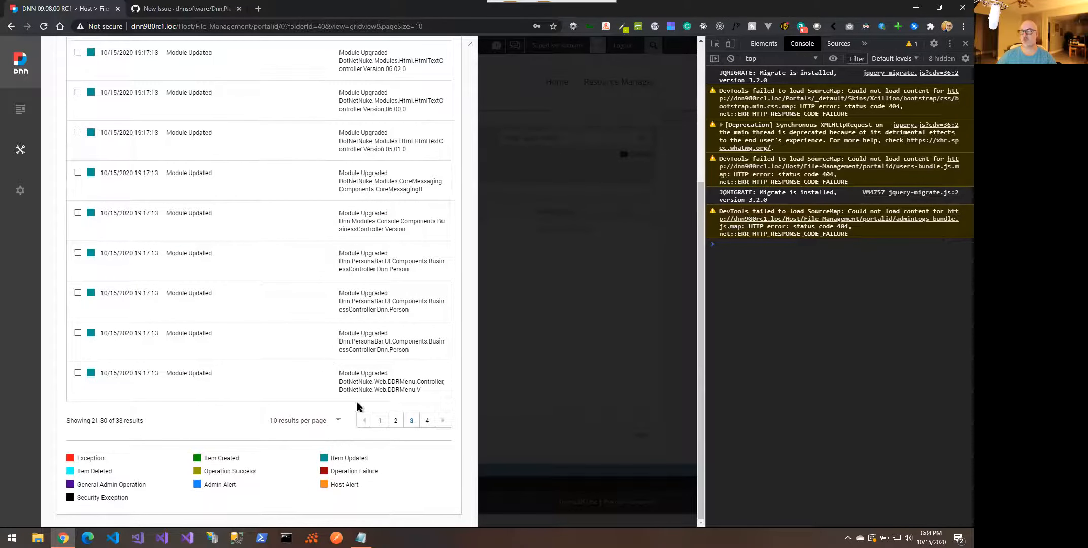
pyautogui.click(381, 420)
pyautogui.click(397, 421)
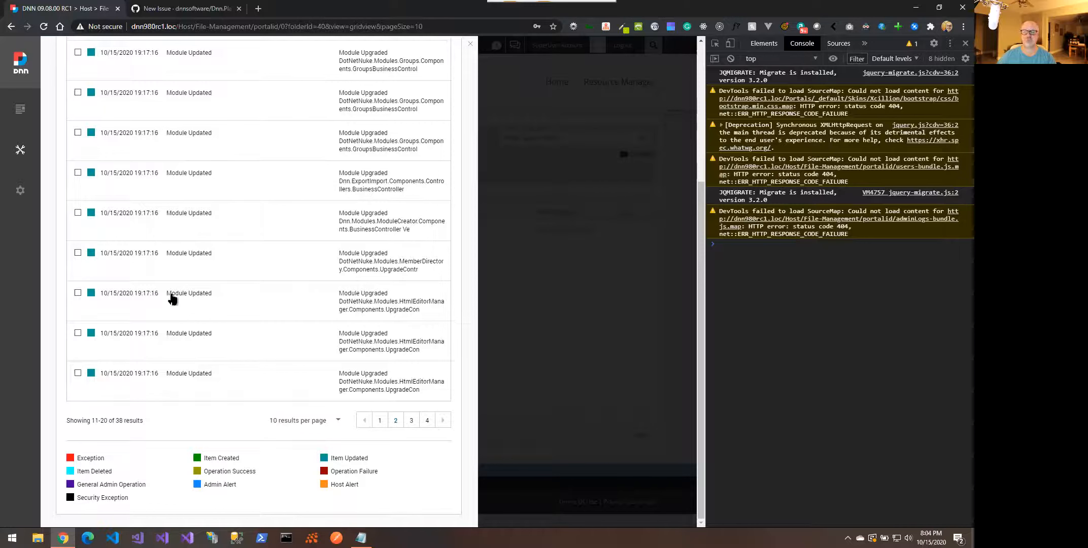
pyautogui.scroll(4, 172, 300)
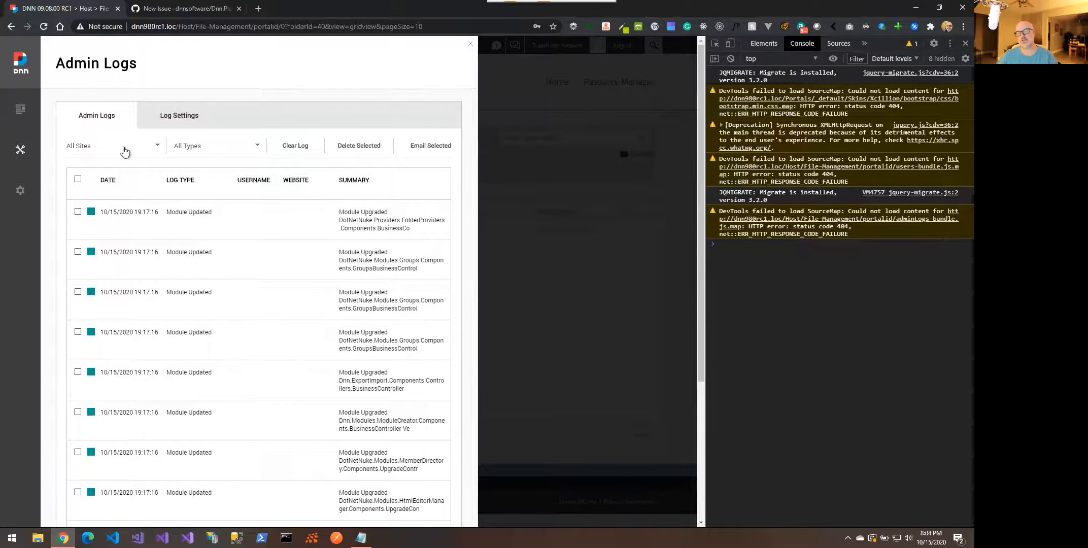
pyautogui.moveTo(22, 160)
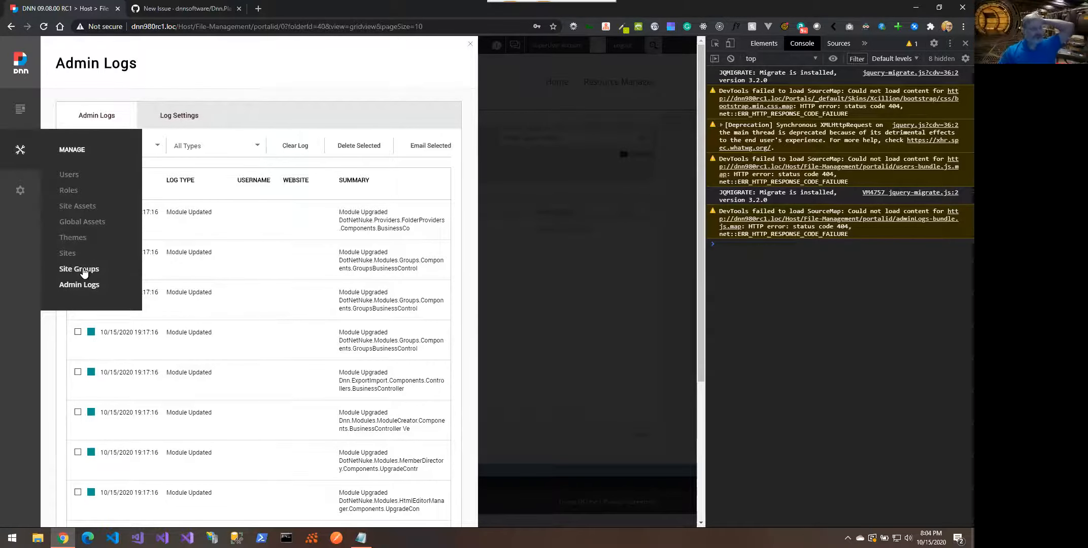
pyautogui.moveTo(22, 189)
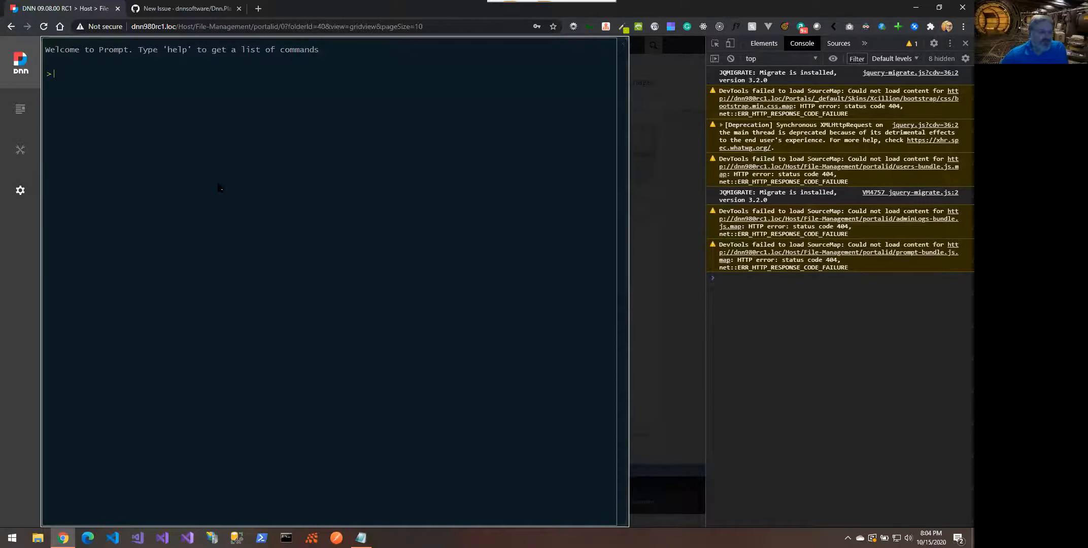
# Run list-users, then help in the Prompt console and scroll through the command reference
pyautogui.write('lis')
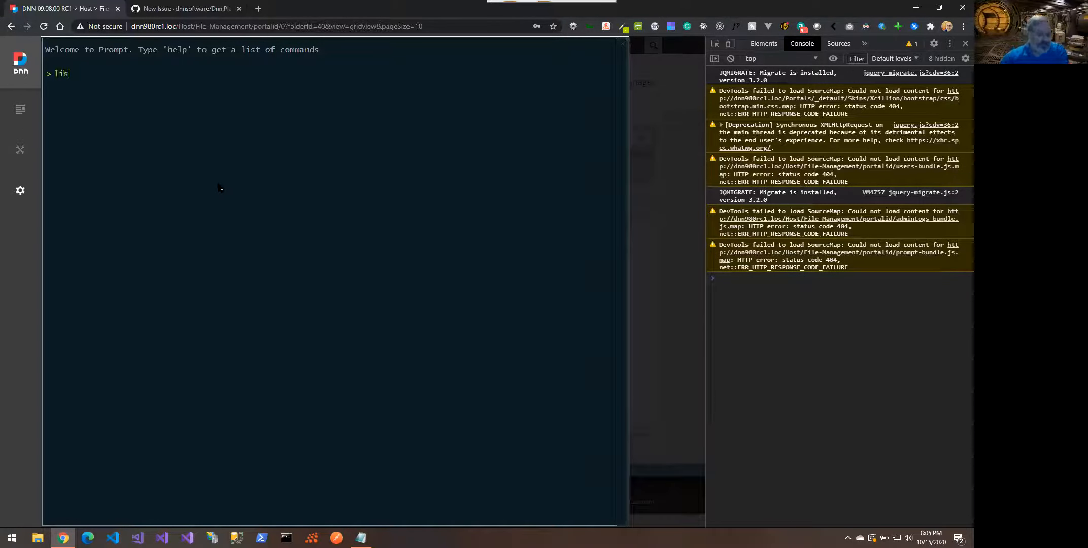
pyautogui.write('t-users')
pyautogui.press('Return')
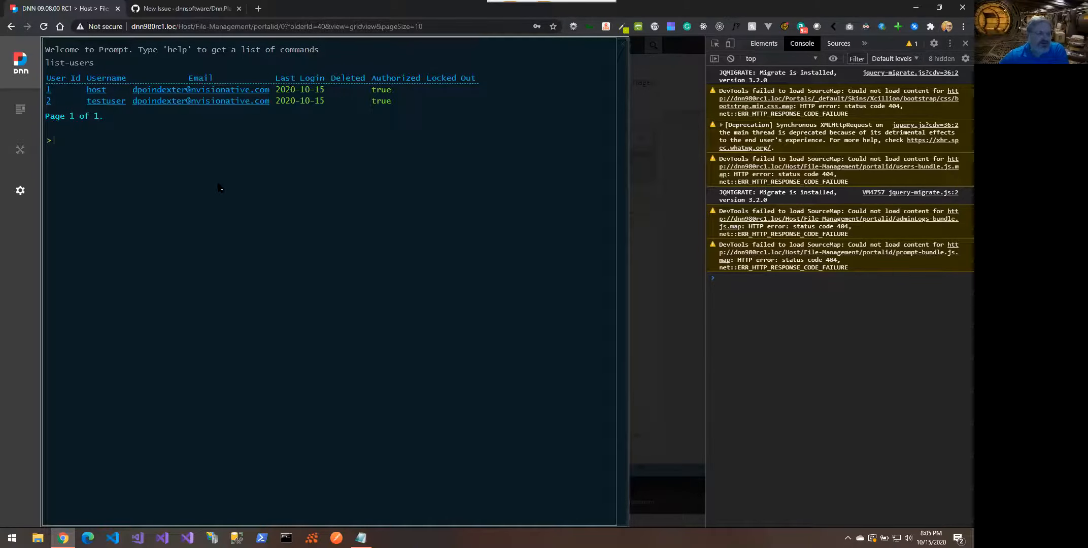
pyautogui.write('hel')
pyautogui.press('Return')
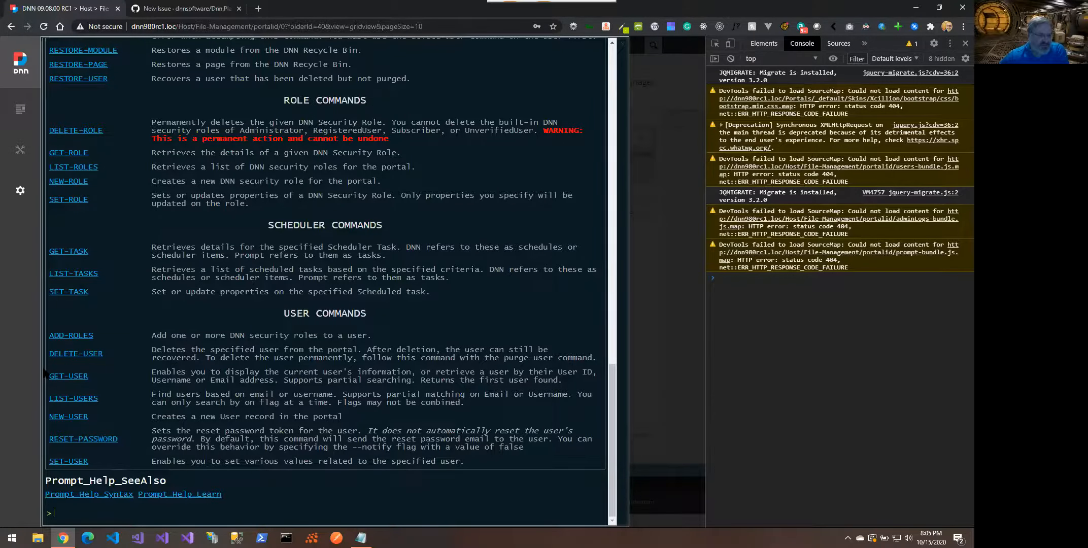
pyautogui.scroll(2, 46, 374)
pyautogui.scroll(10, 151, 208)
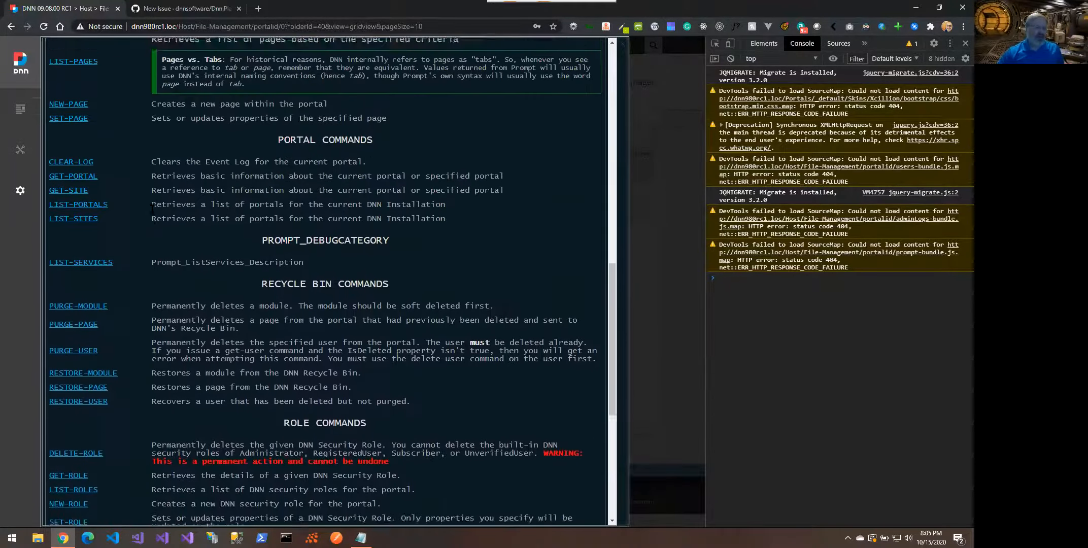
pyautogui.scroll(-12, 151, 208)
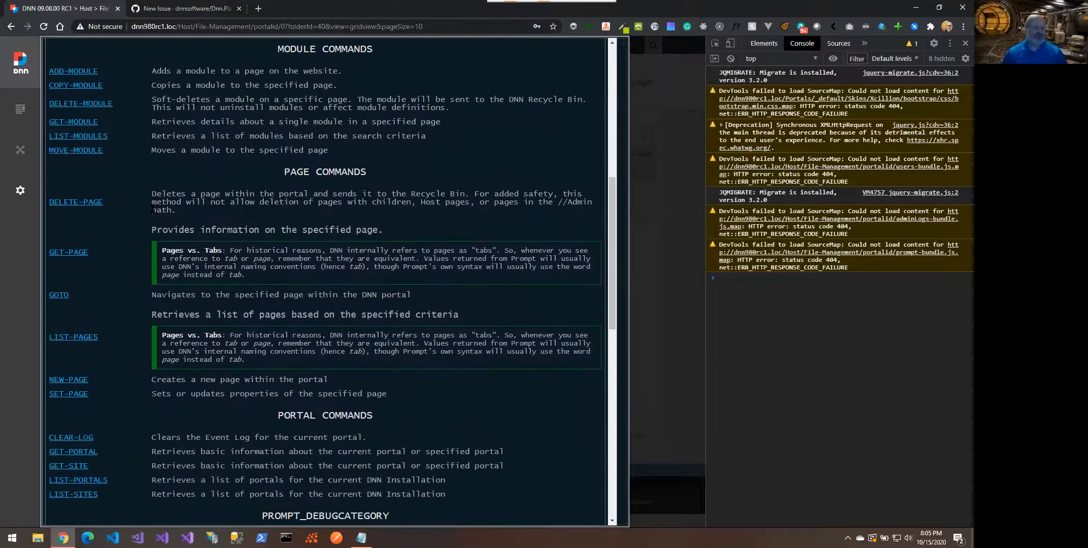
pyautogui.scroll(-2, 152, 208)
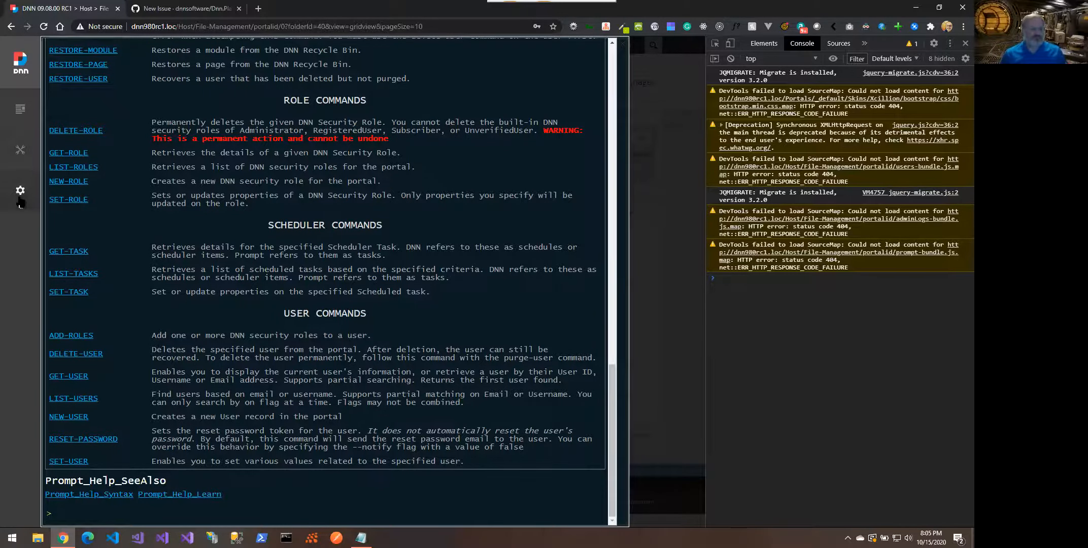
# Check About, browse Servers' Web, Database and Server Settings tabs, then show SEO settings
pyautogui.moveTo(20, 190)
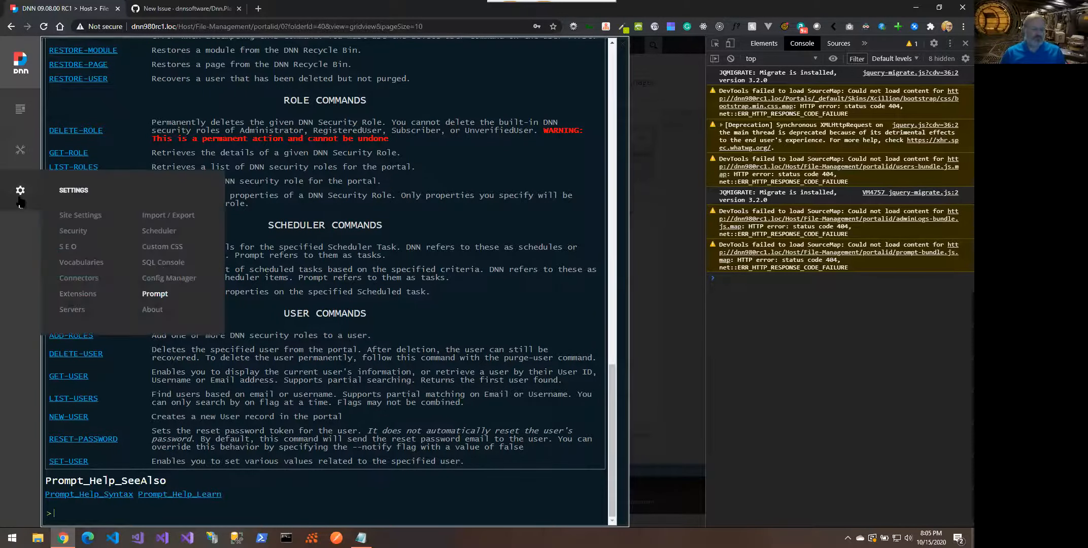
pyautogui.click(152, 311)
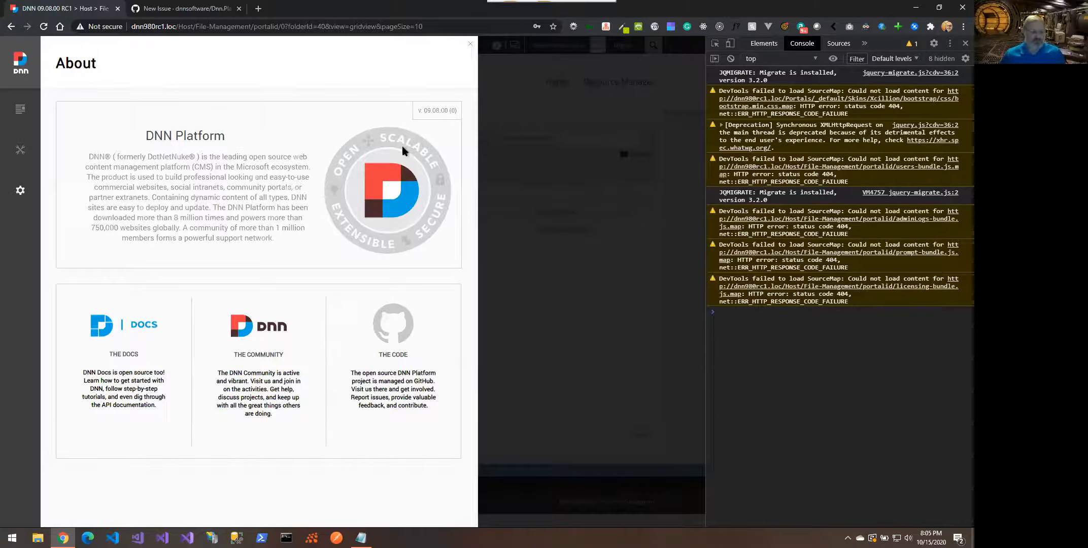
pyautogui.moveTo(36, 196)
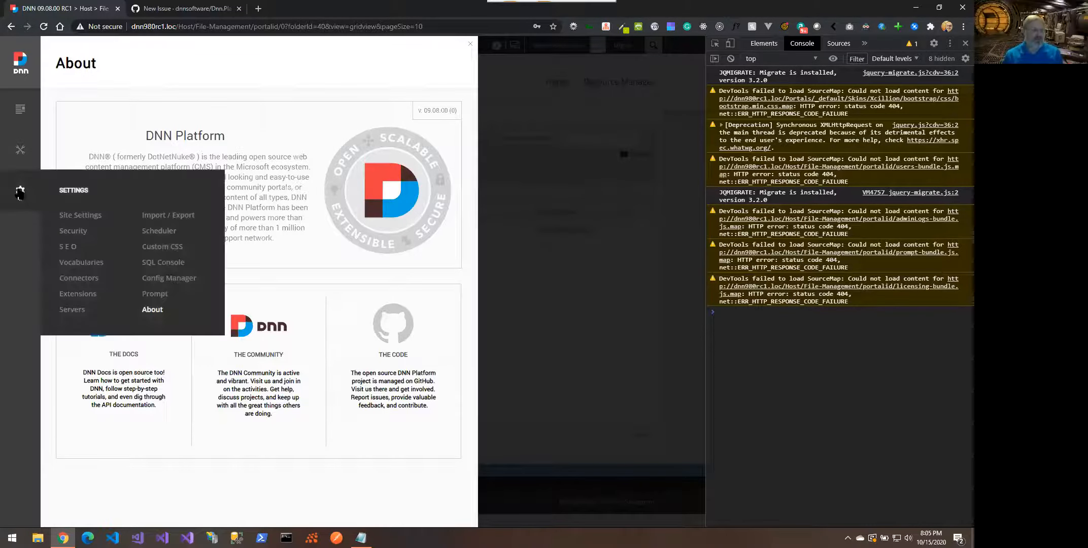
pyautogui.click(72, 310)
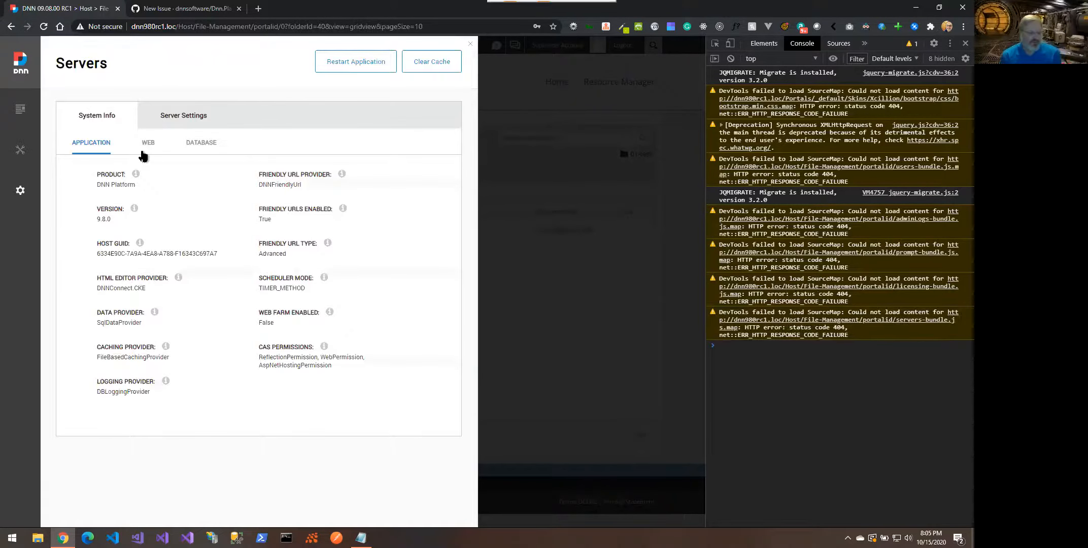
pyautogui.click(147, 148)
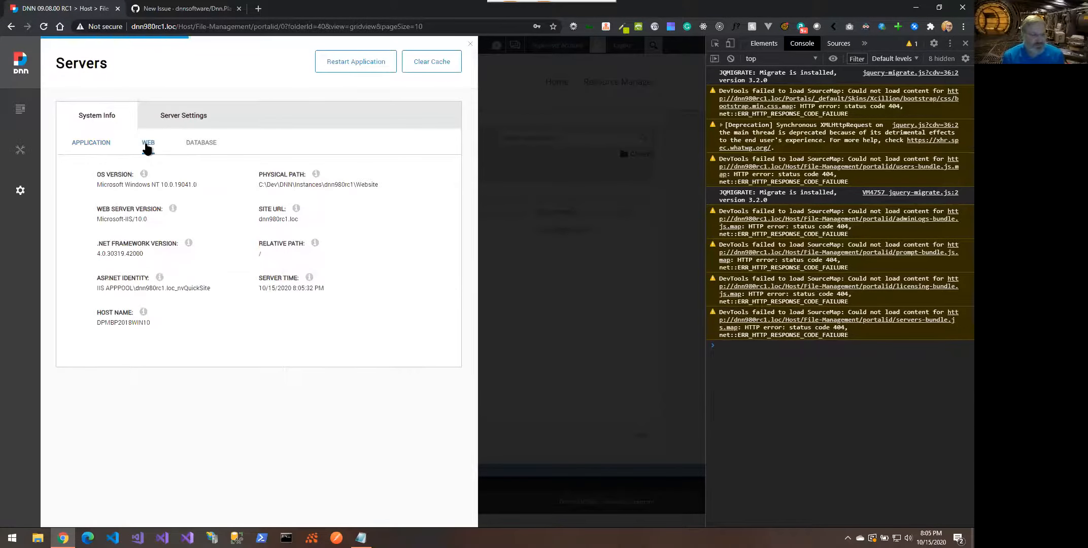
pyautogui.click(186, 147)
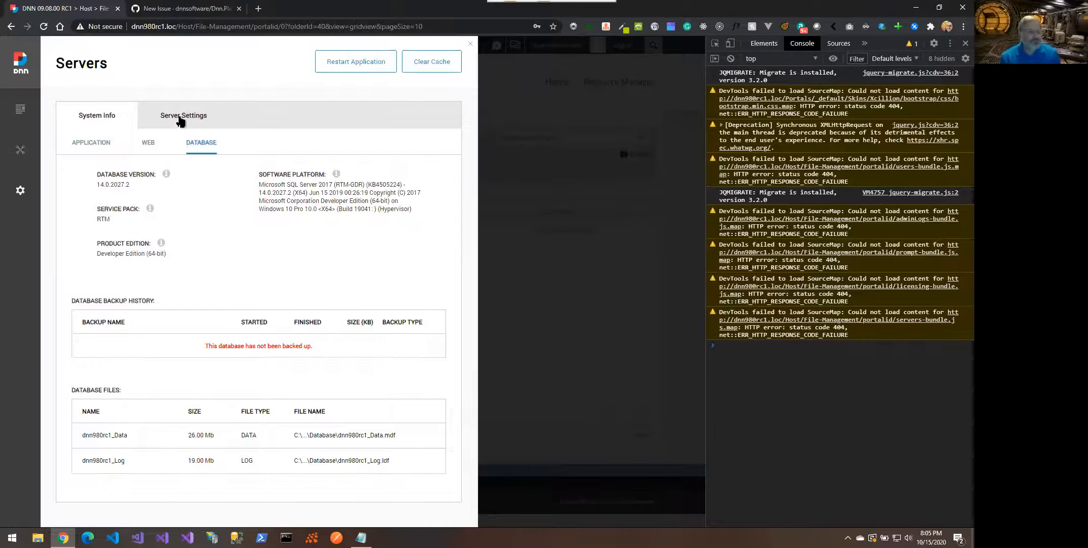
pyautogui.click(179, 118)
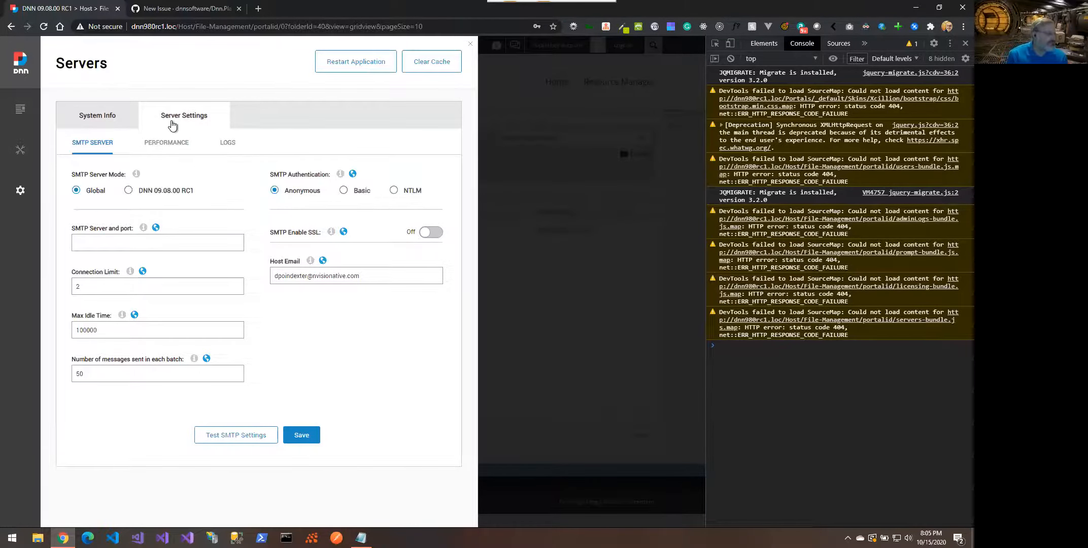
pyautogui.click(106, 121)
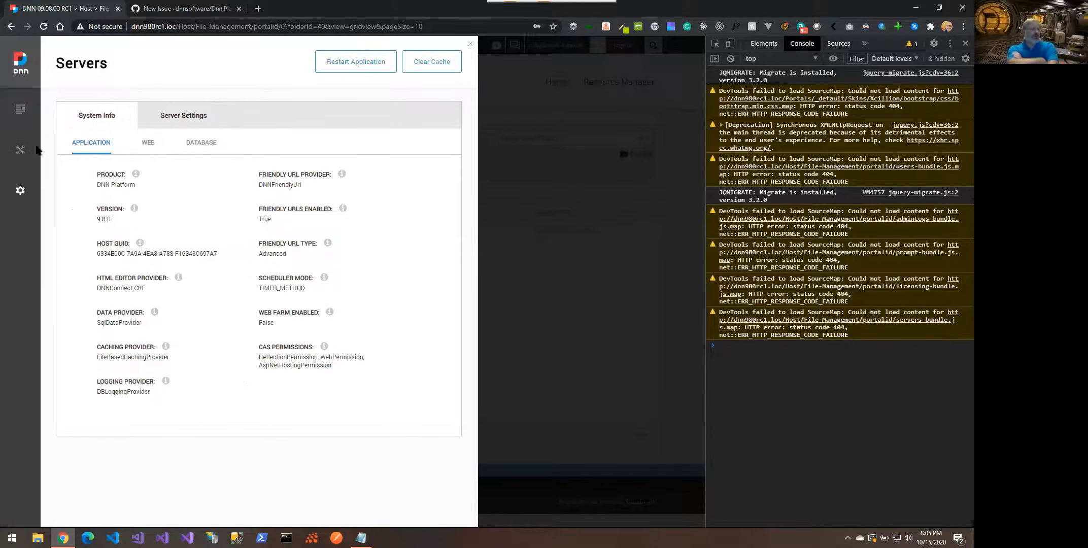
pyautogui.moveTo(21, 213)
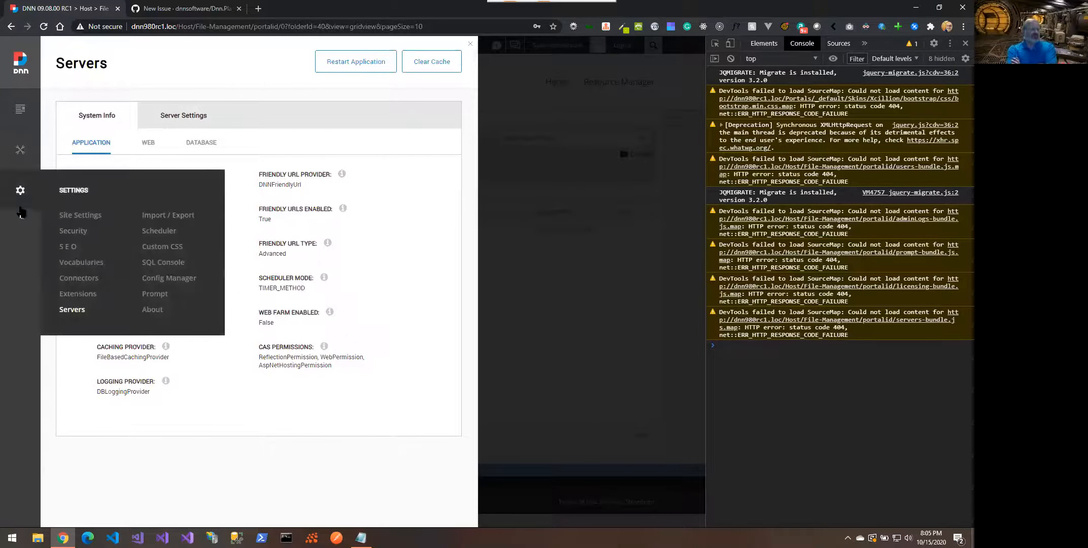
pyautogui.click(72, 249)
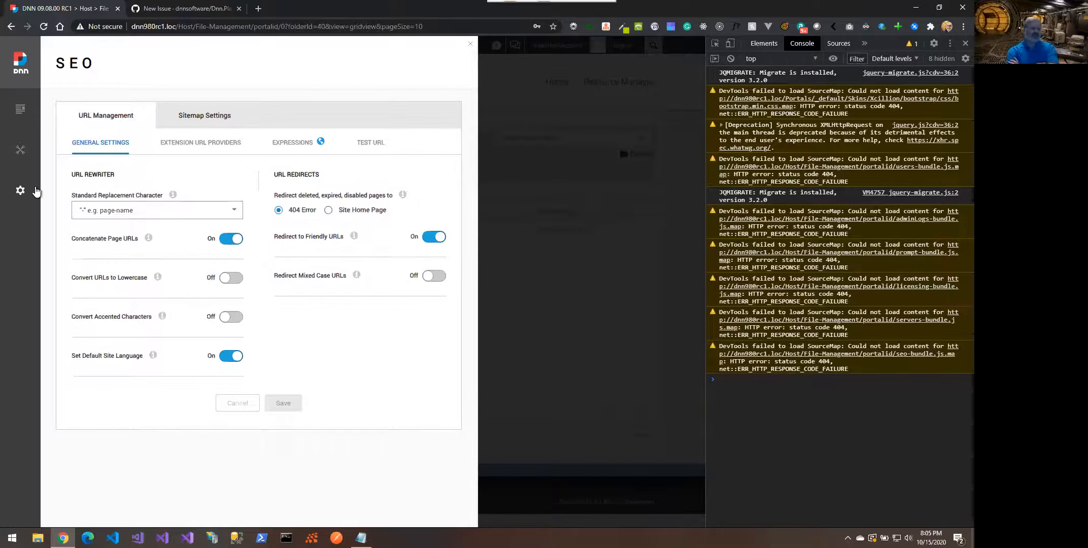
# Show Security's Member Accounts registration settings: Private registration with the Standard form type
pyautogui.moveTo(31, 192)
pyautogui.click(72, 231)
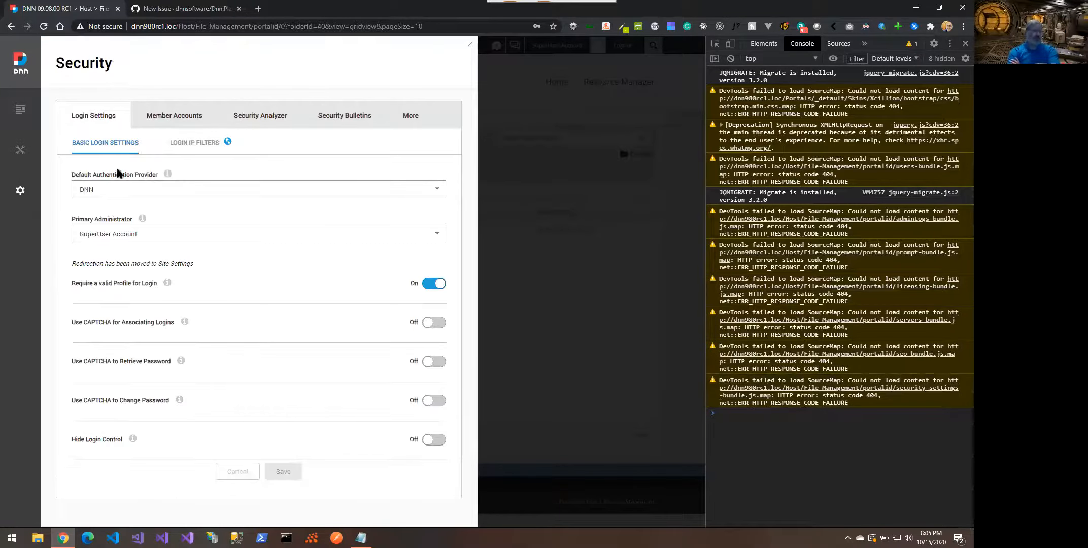
pyautogui.click(191, 116)
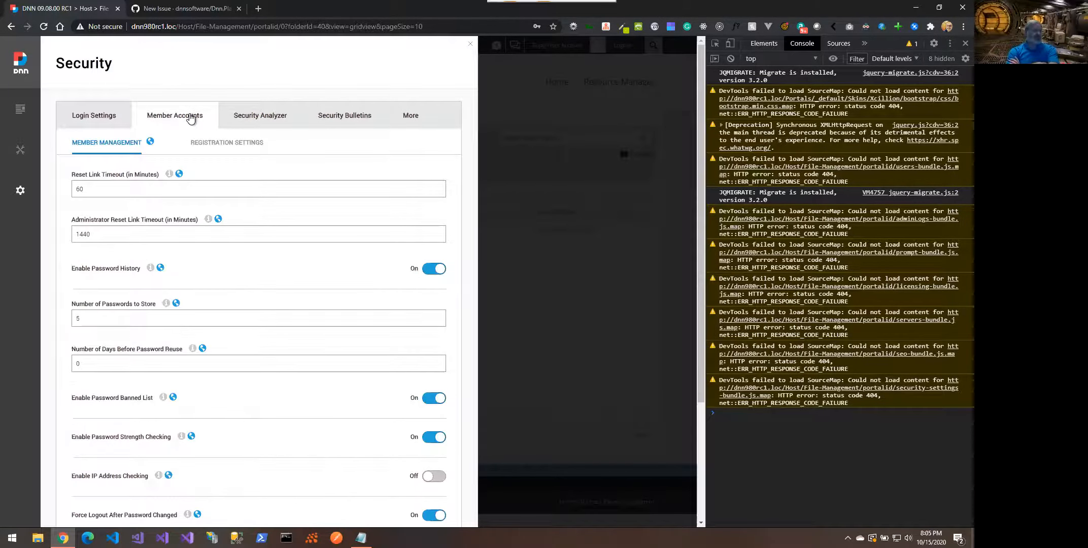
pyautogui.click(218, 145)
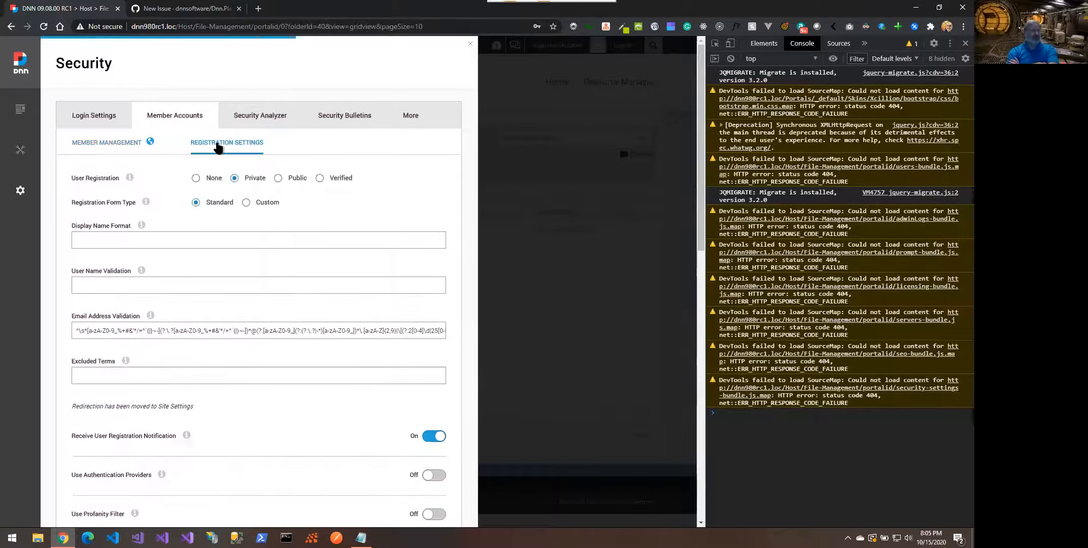
pyautogui.scroll(-4, 190, 291)
pyautogui.scroll(-9, 388, 326)
pyautogui.scroll(12, 388, 327)
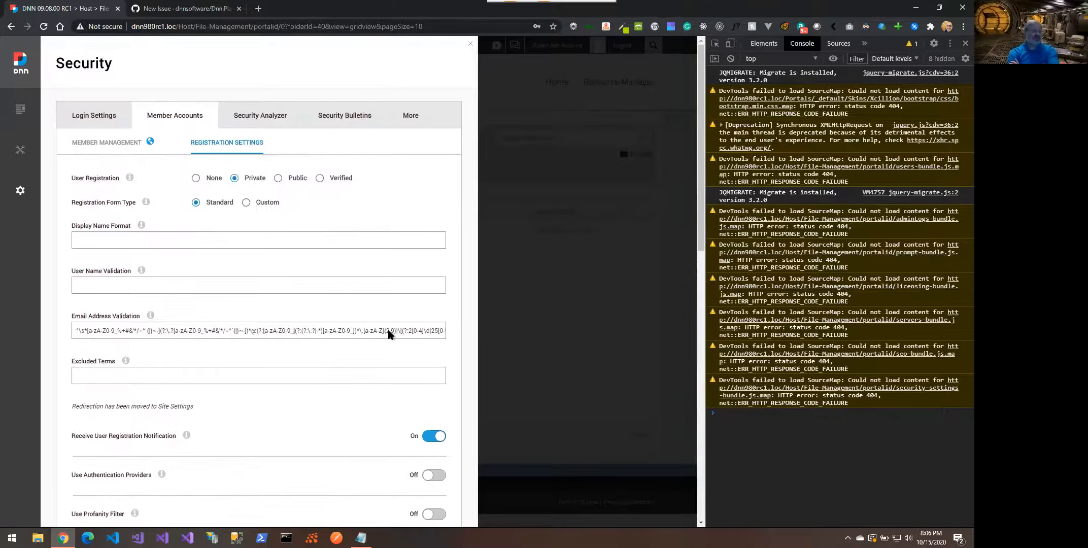
# In Security Analyzer, run the CheckUnexpectedExtensions and CheckHiddenSystemFiles audit checks
pyautogui.click(253, 120)
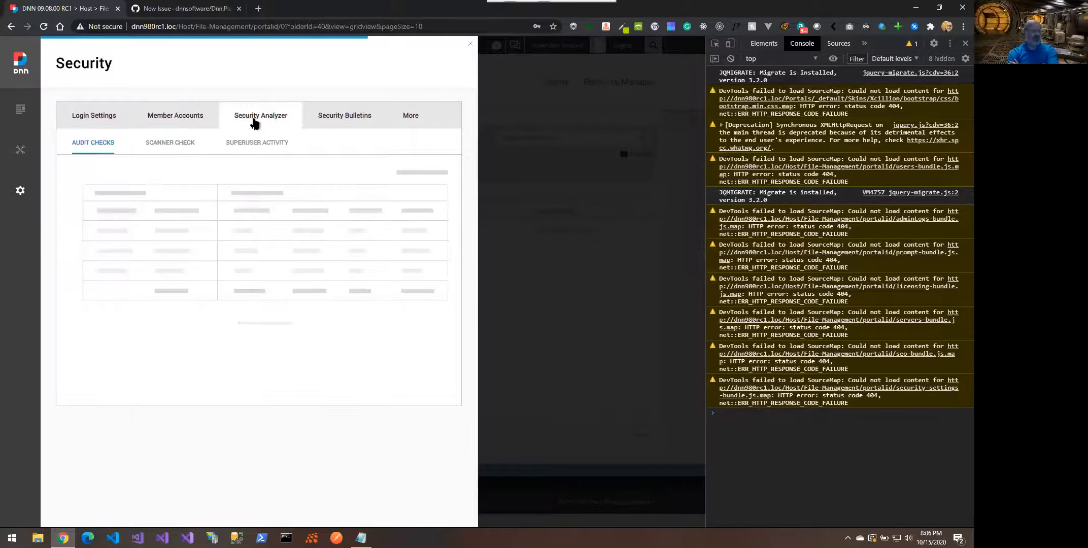
pyautogui.click(191, 147)
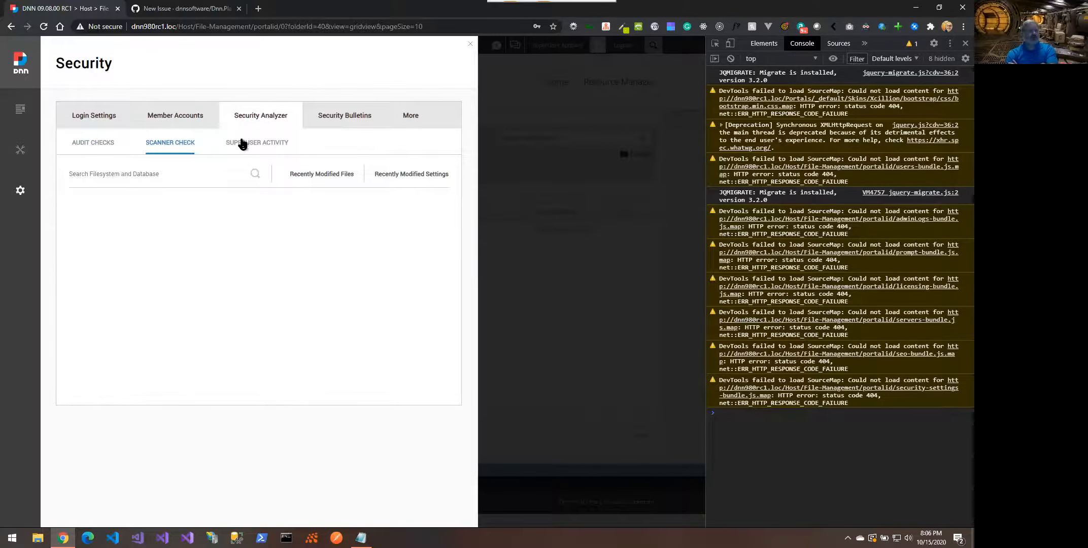
pyautogui.click(243, 143)
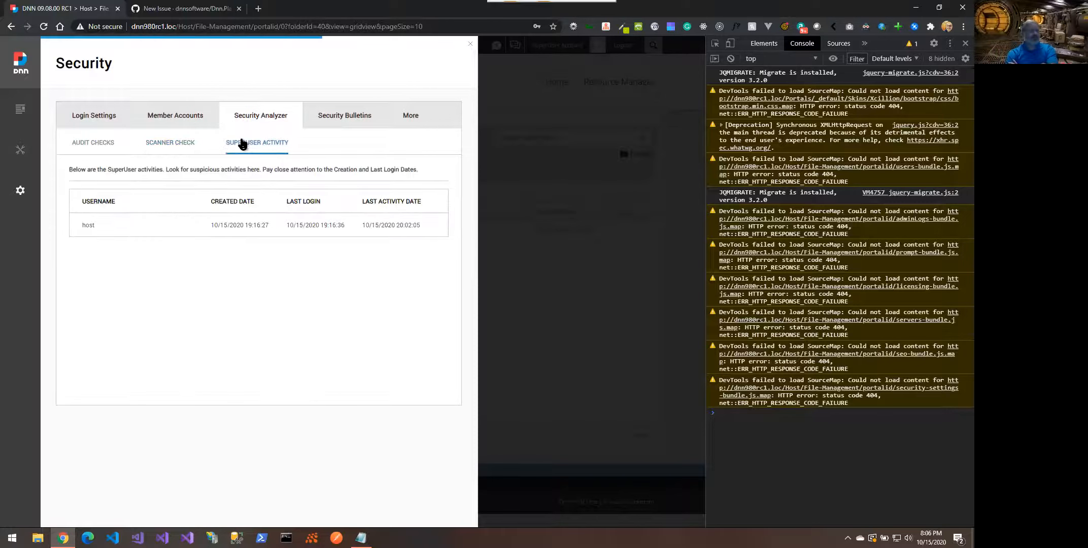
pyautogui.click(102, 147)
pyautogui.scroll(-6, 111, 260)
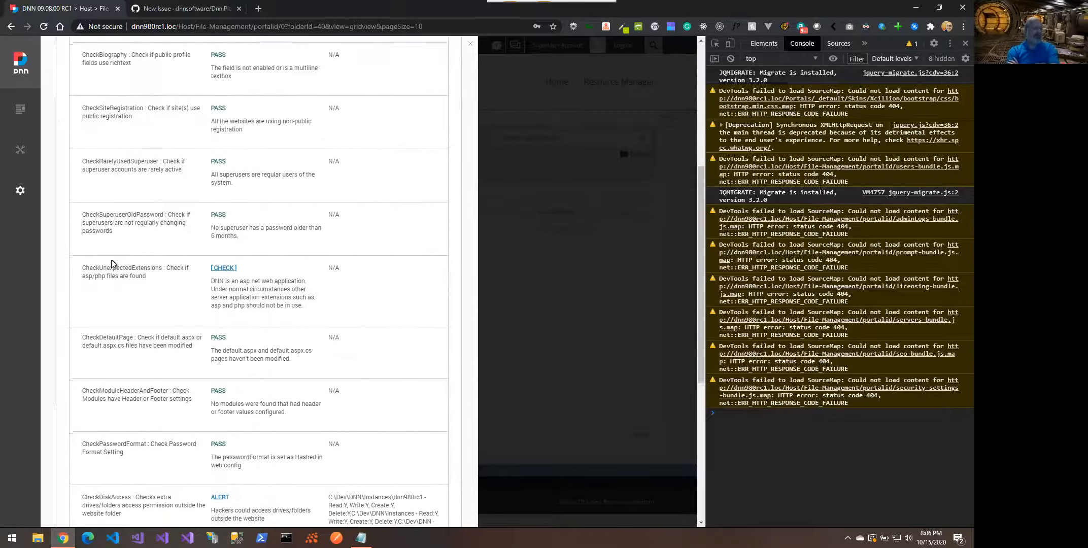
pyautogui.click(226, 260)
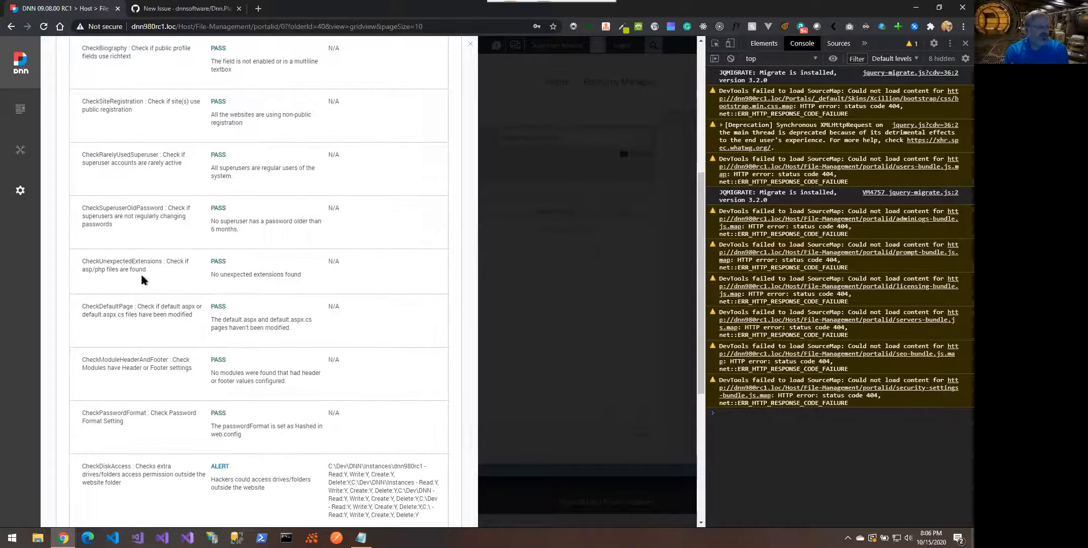
pyautogui.scroll(-4, 142, 277)
pyautogui.scroll(-2, 142, 279)
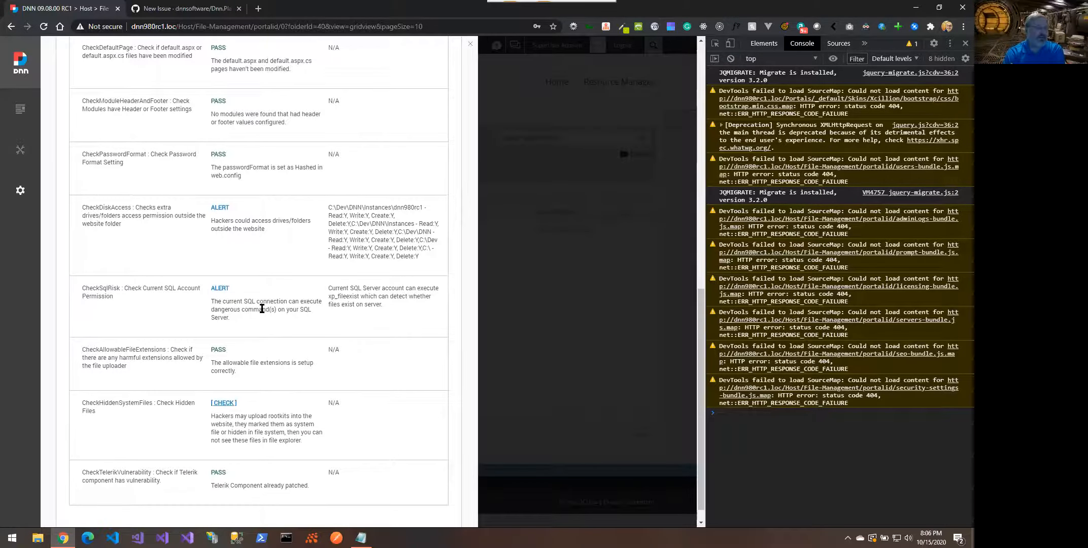
pyautogui.scroll(-1, 310, 227)
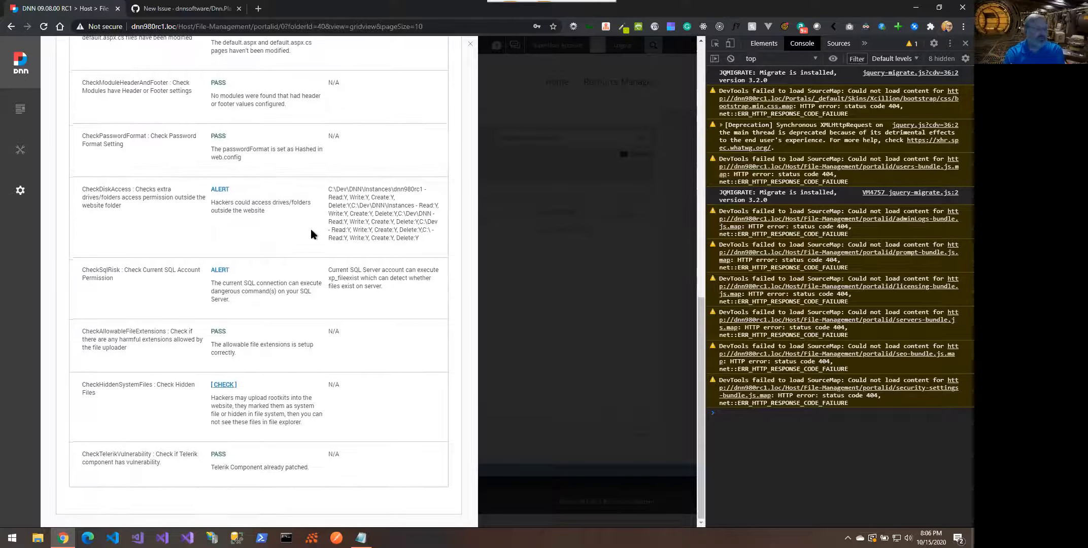
pyautogui.click(233, 386)
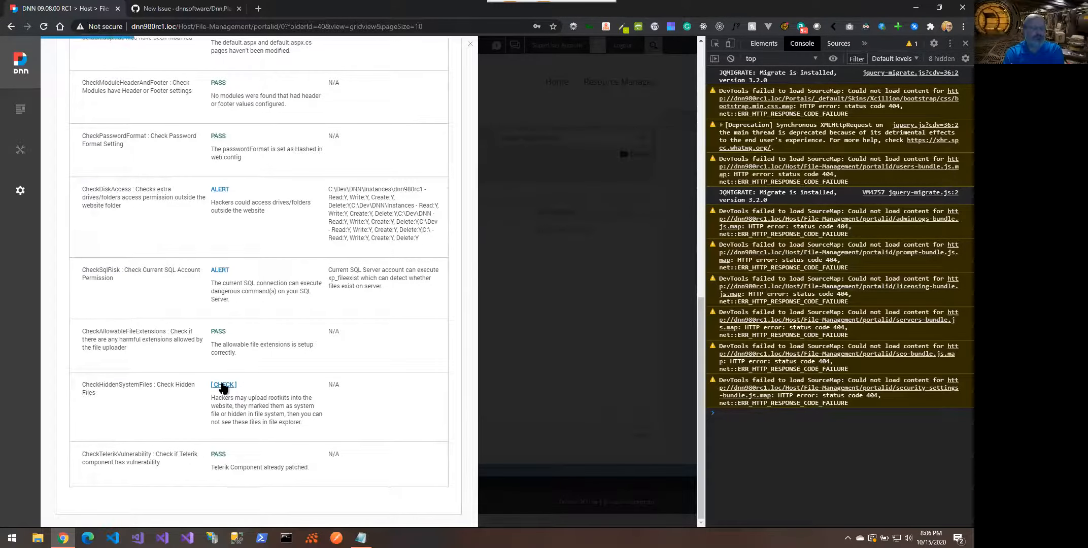
pyautogui.scroll(15, 138, 389)
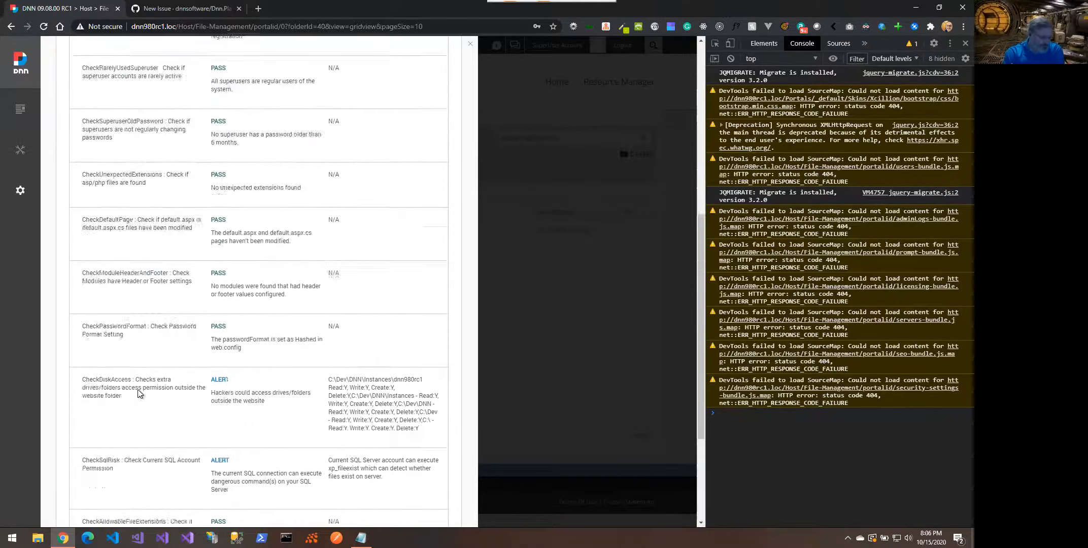
pyautogui.scroll(1, 138, 389)
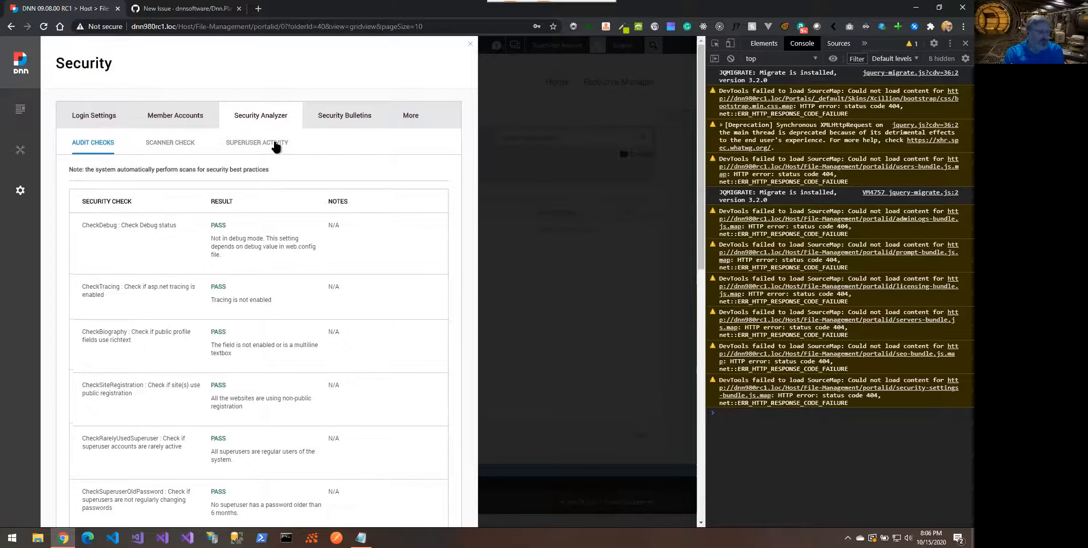
# Review security bulletins and More Security Settings: 28 MB upload limit, 90-second timeout
pyautogui.click(337, 118)
pyautogui.click(405, 118)
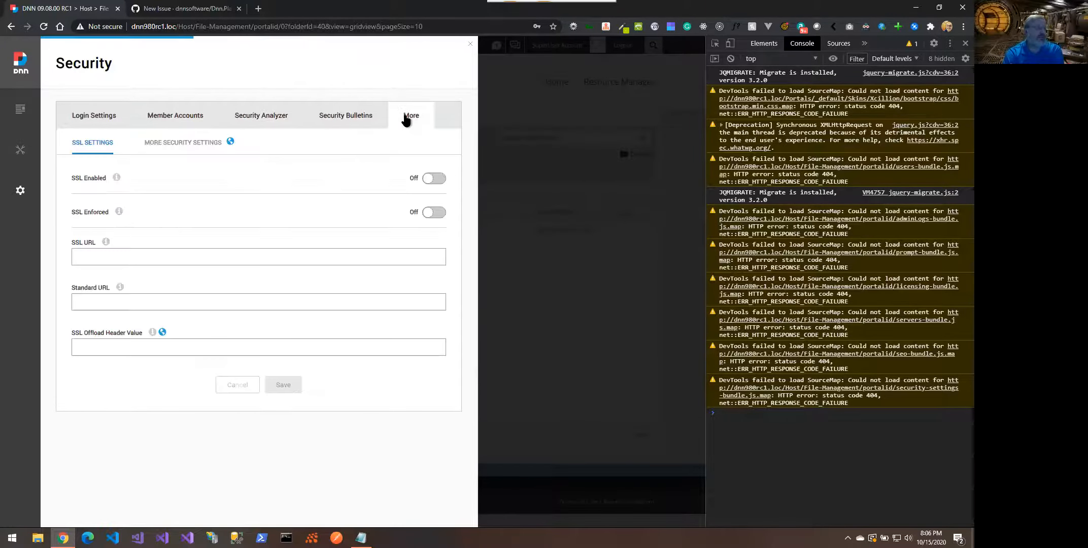
pyautogui.click(207, 150)
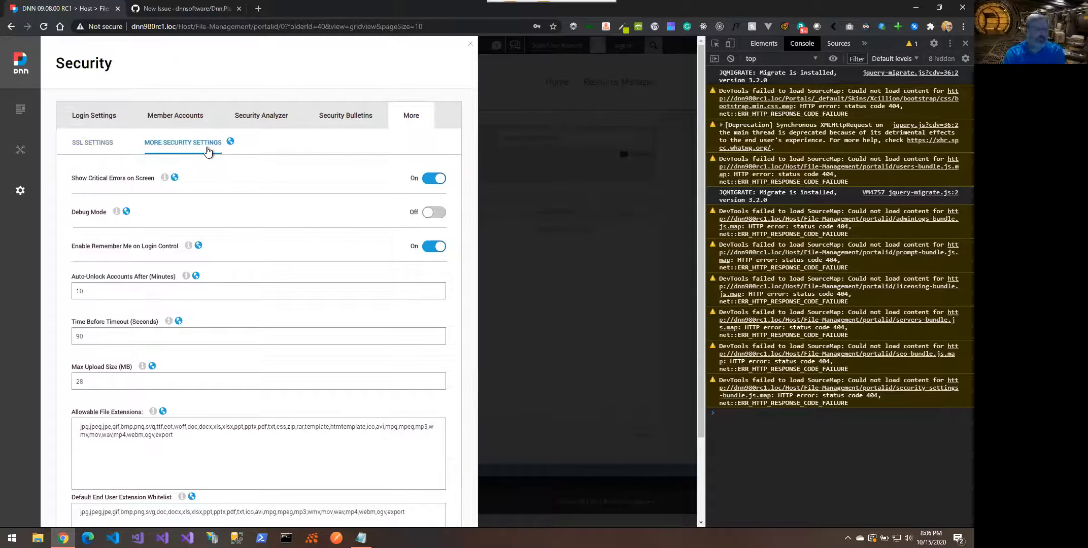
pyautogui.scroll(-2, 268, 273)
pyautogui.scroll(2, 266, 273)
pyautogui.moveTo(26, 198)
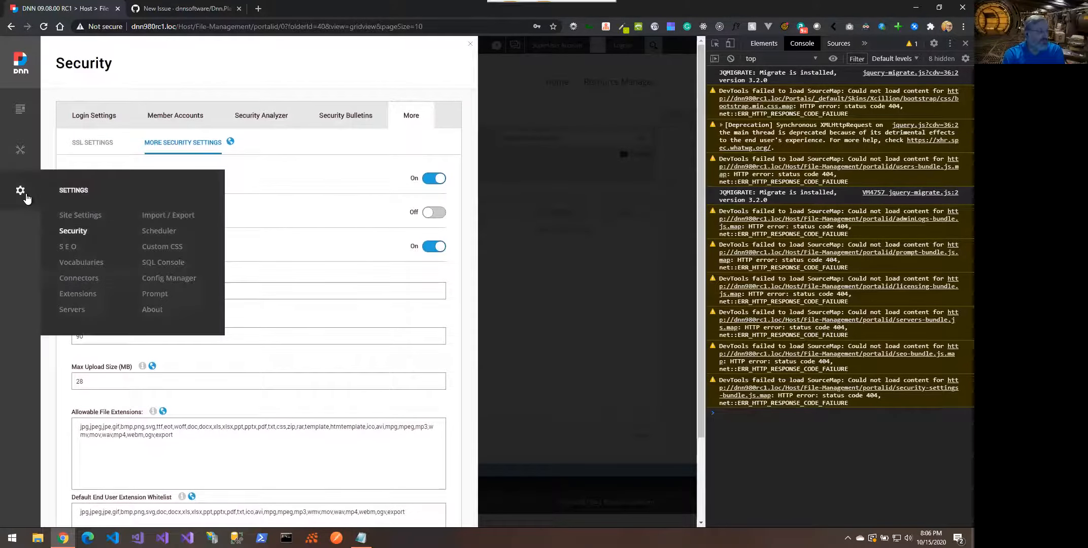
# Review scheduled tasks and Messaging Dispatch settings, ending on the Scheduler History run list
pyautogui.click(154, 229)
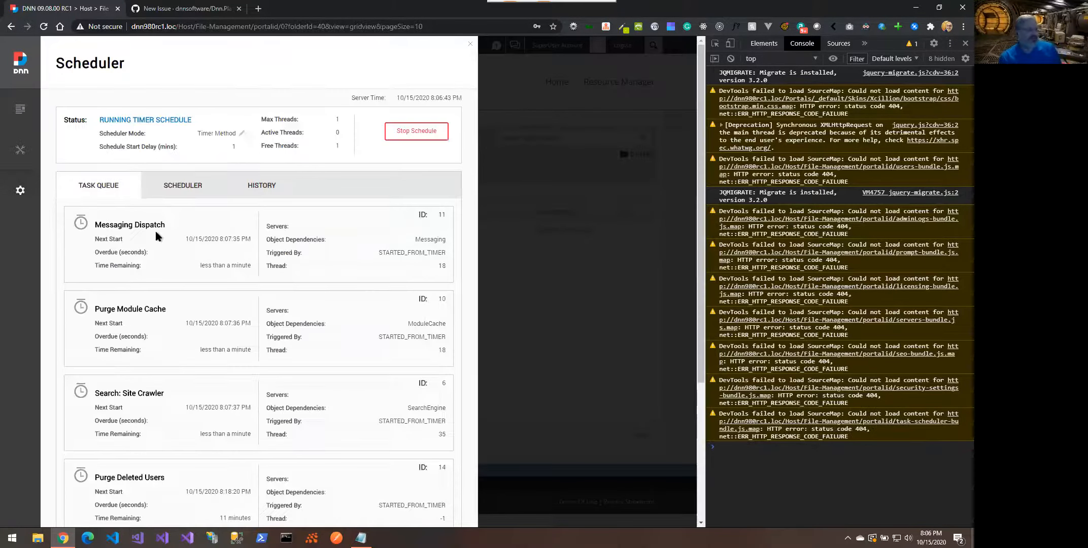
pyautogui.click(183, 189)
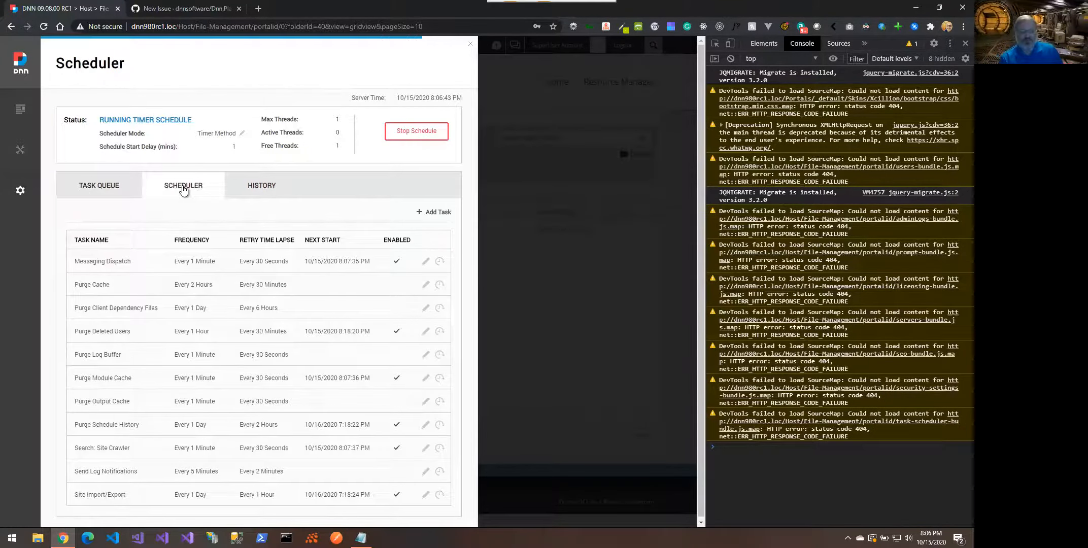
pyautogui.click(425, 262)
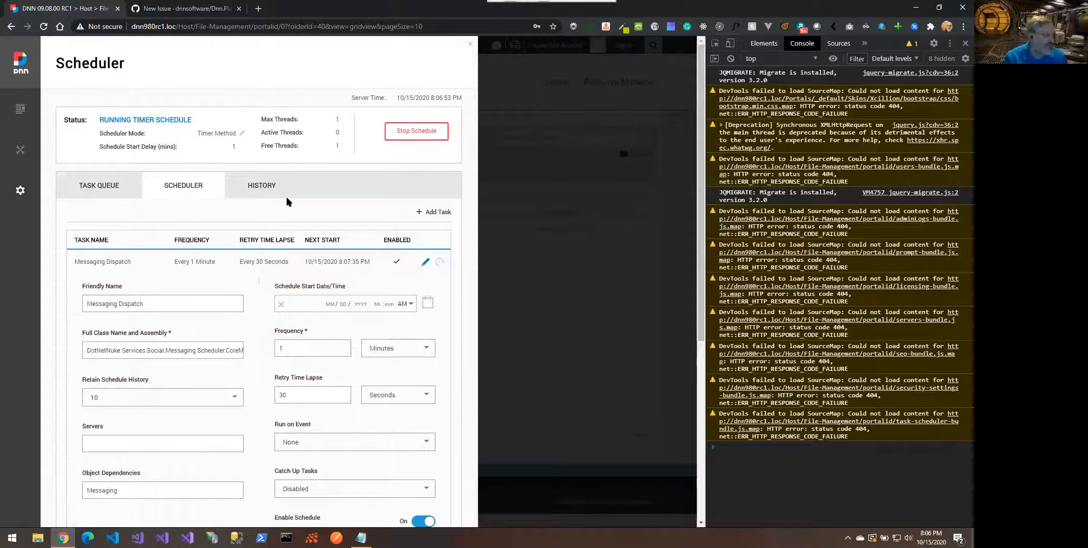
pyautogui.doubleClick(257, 191)
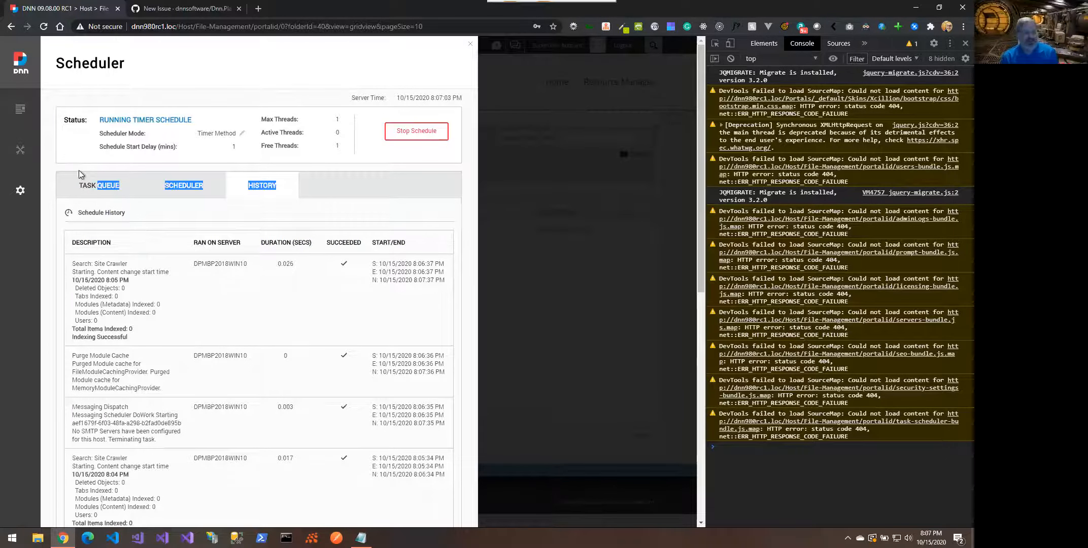
# On the Roles page, remove Test User from Administrators and confirm the deletion
pyautogui.moveTo(20, 150)
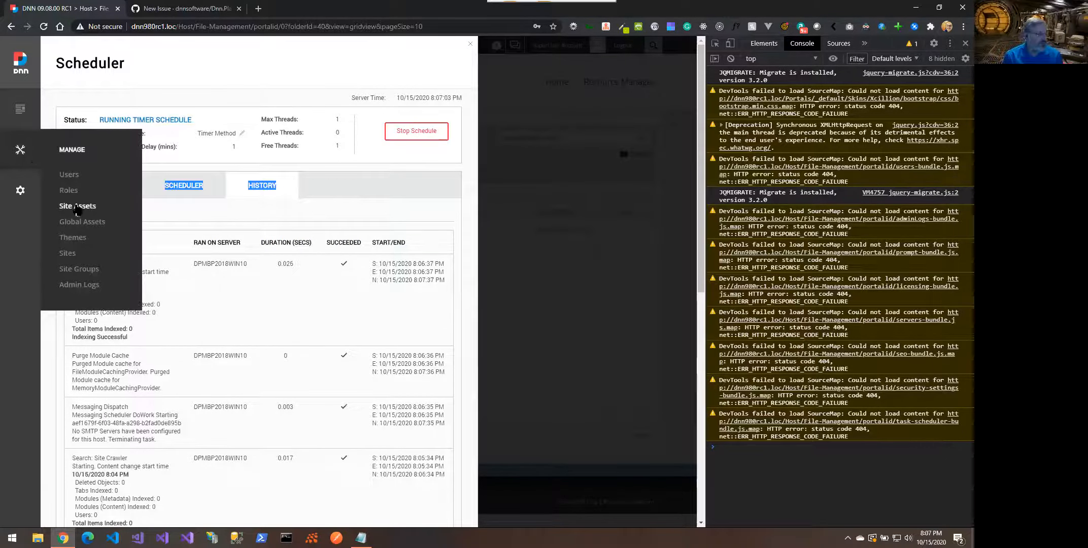
pyautogui.click(68, 191)
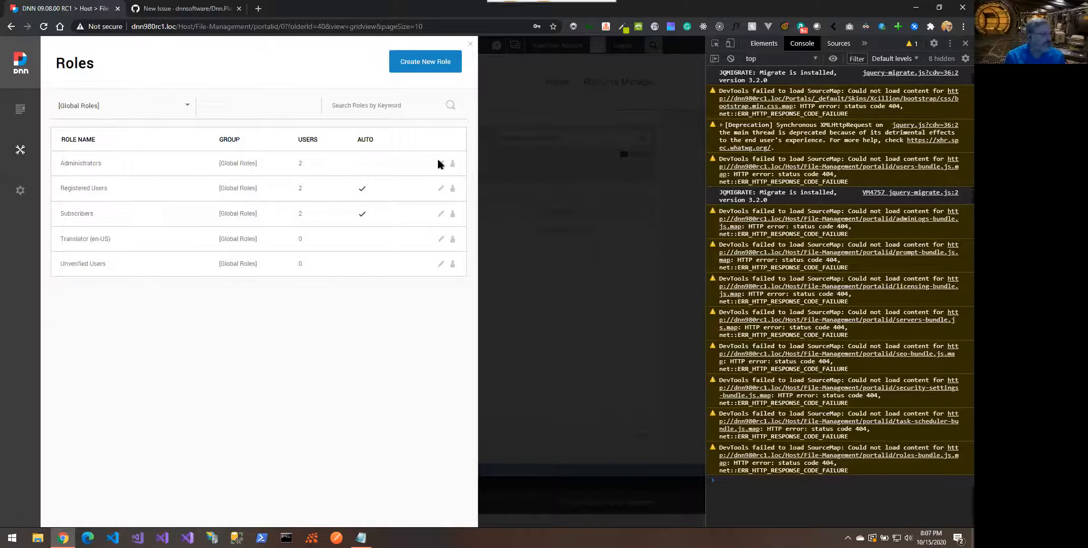
pyautogui.click(453, 166)
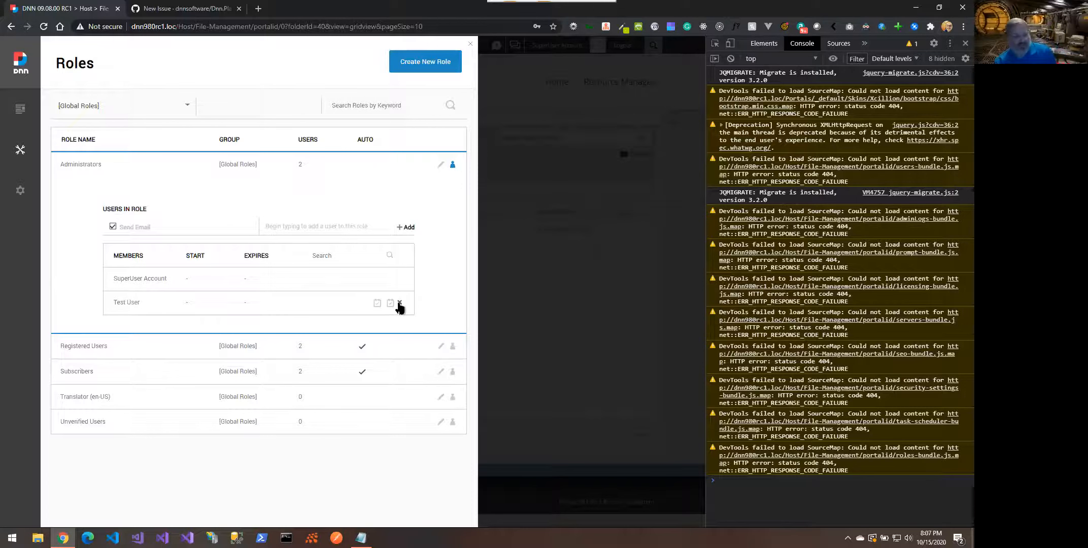
pyautogui.click(400, 304)
pyautogui.click(283, 260)
# Delete Test User from the Users page, then select the React error stack trace in the console
pyautogui.moveTo(23, 151)
pyautogui.click(68, 174)
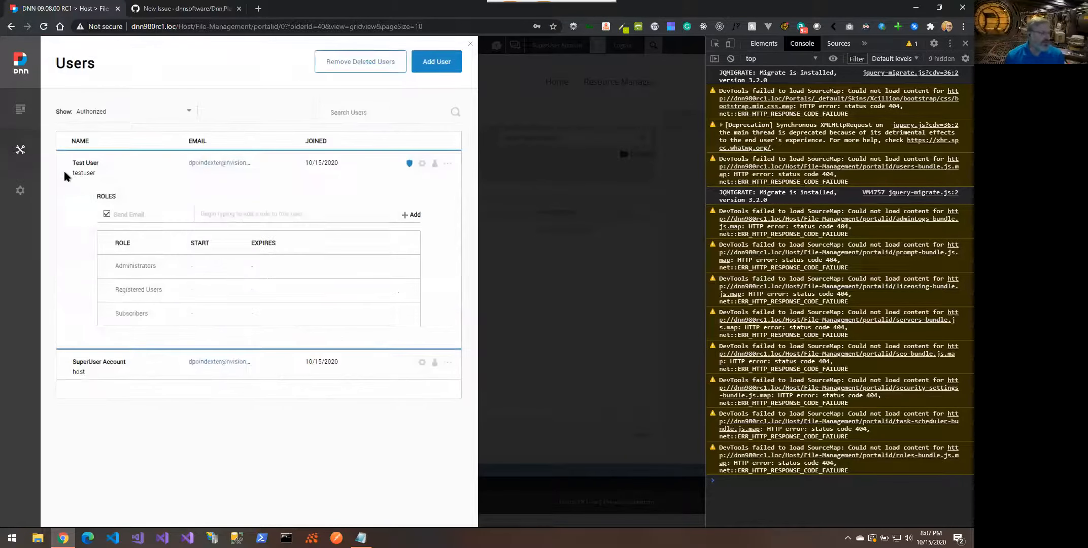
pyautogui.click(447, 164)
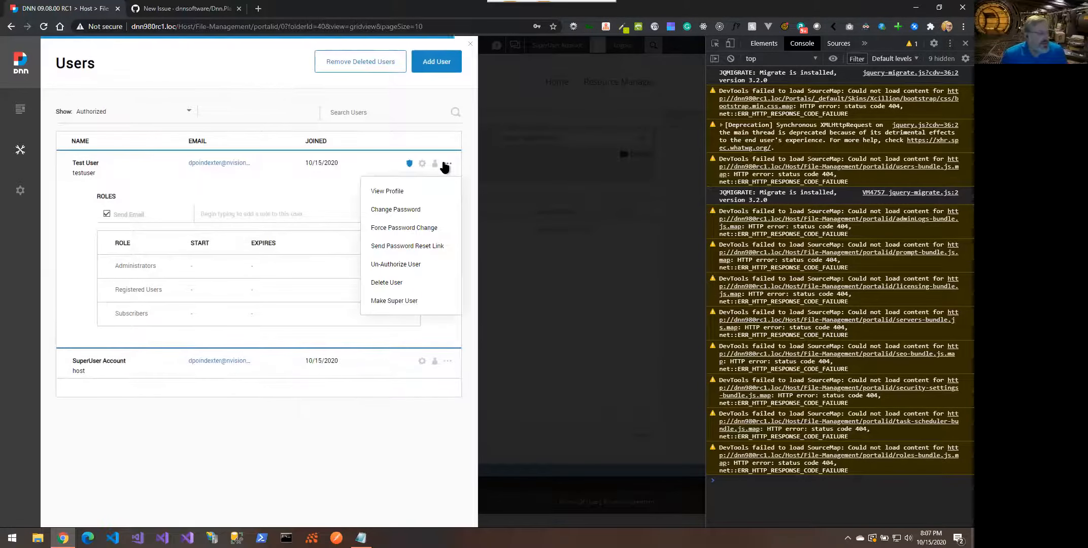
pyautogui.click(396, 283)
pyautogui.click(287, 261)
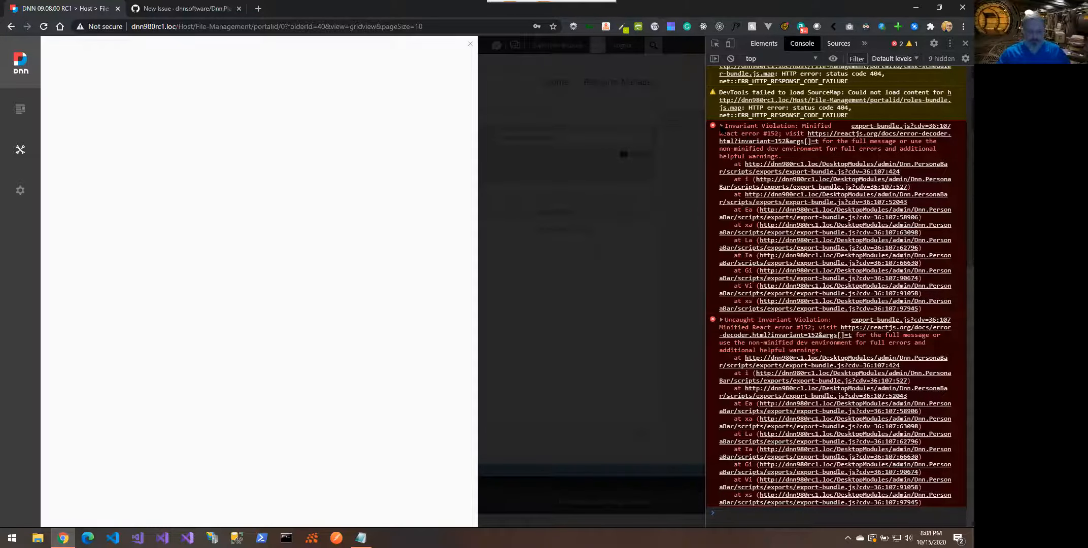
pyautogui.moveTo(724, 127); pyautogui.dragTo(911, 481)
pyautogui.moveTo(924, 488); pyautogui.dragTo(930, 507)
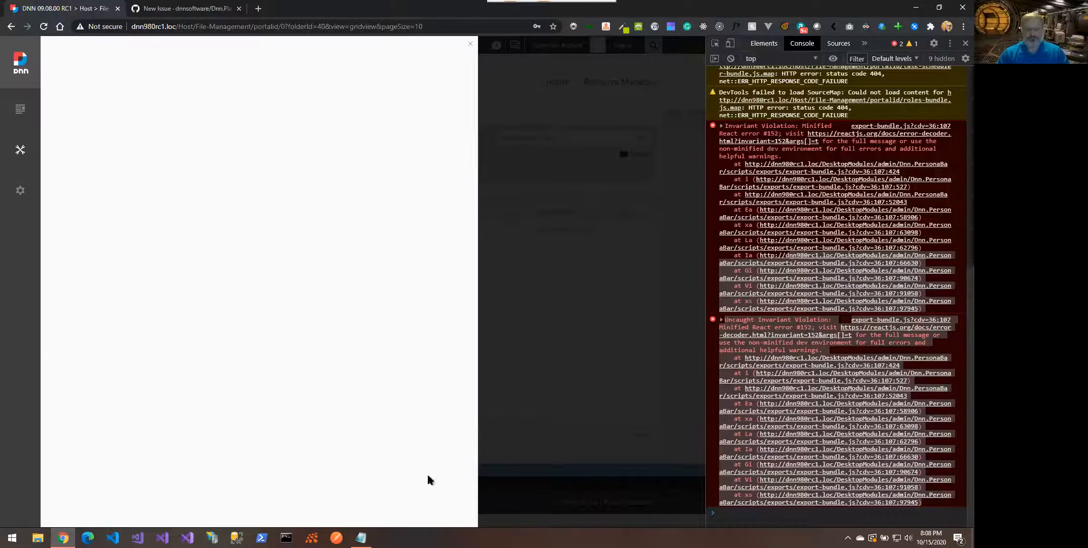
# Paste the copied React error stack trace into the Notepad bug notes
pyautogui.click(361, 537)
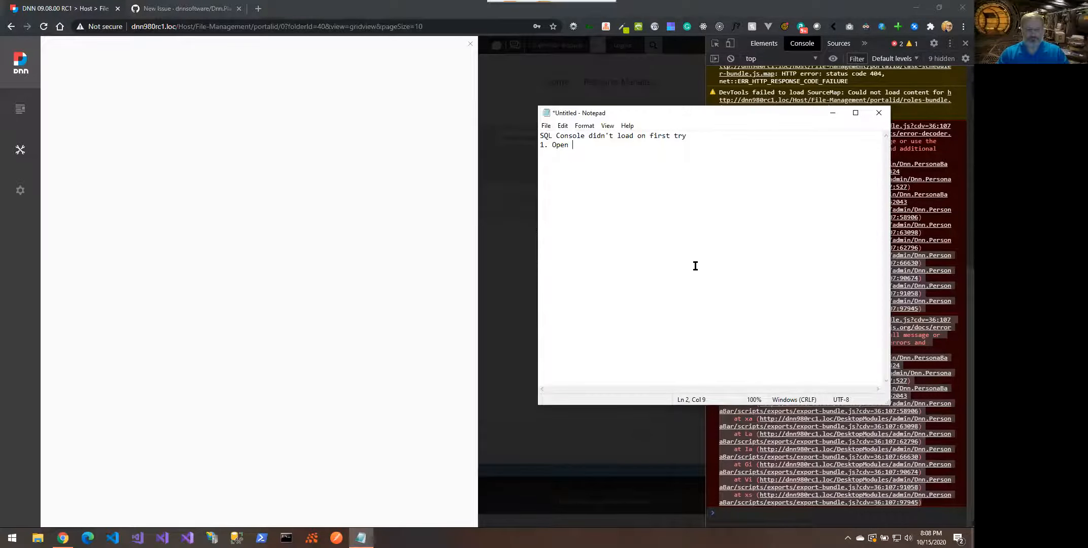
pyautogui.hotkey('ctrl', 'v')
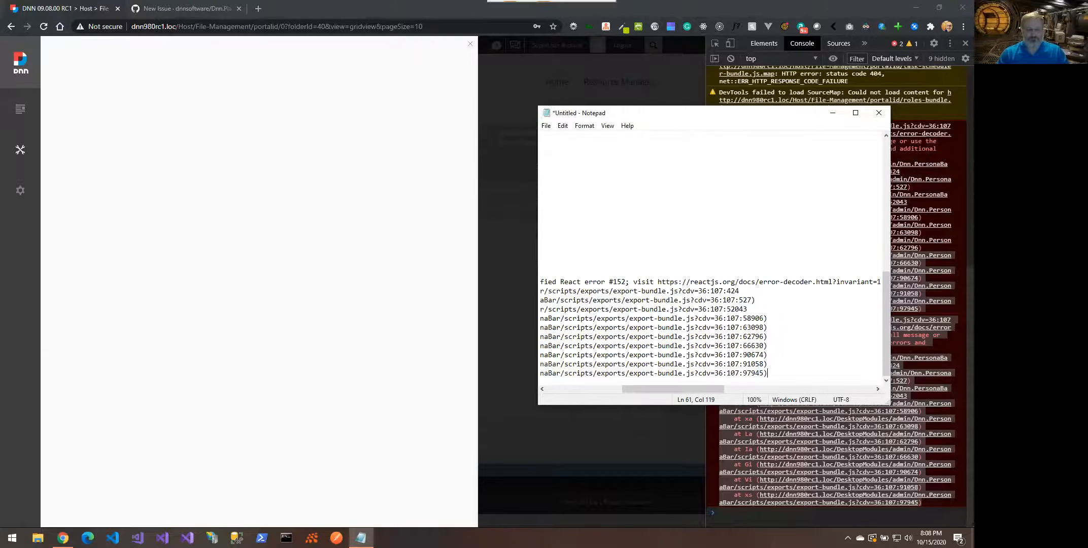
pyautogui.scroll(11, 710, 259)
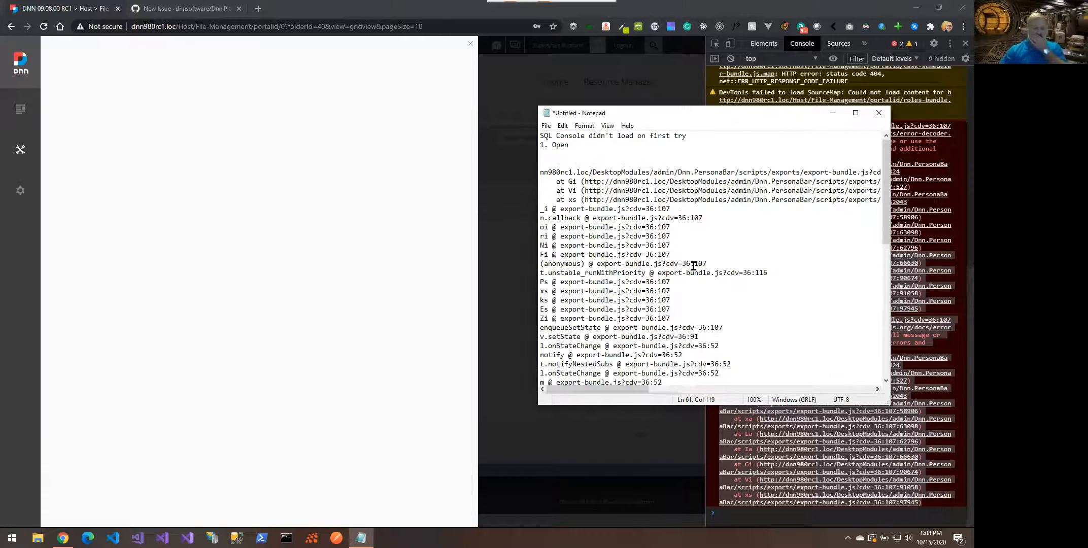
pyautogui.scroll(-6, 688, 221)
pyautogui.scroll(-5, 688, 222)
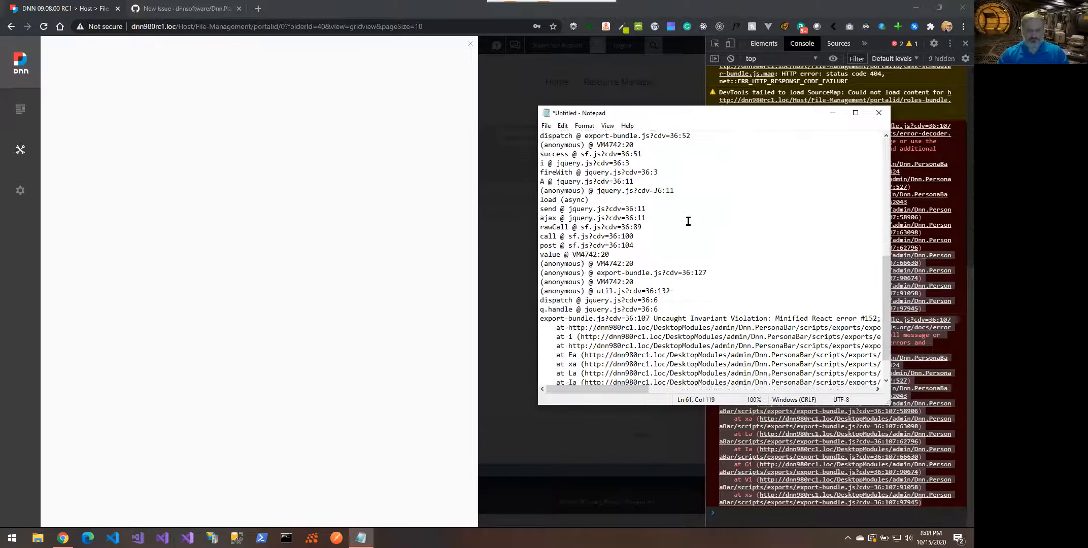
pyautogui.scroll(10, 689, 221)
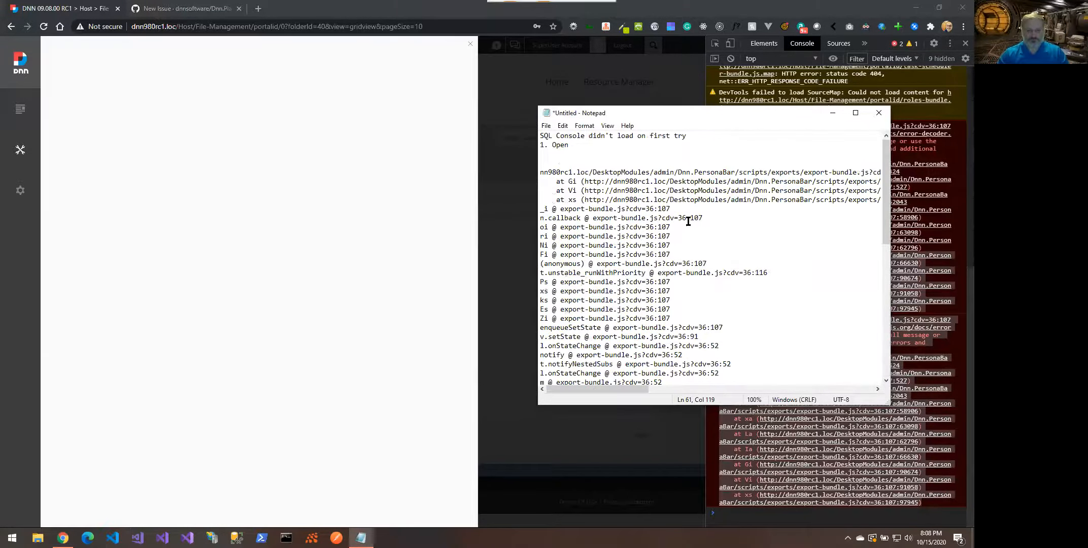
# Reload the DNN page in Chrome to recover the blank Persona Bar
pyautogui.click(360, 279)
pyautogui.rightClick(359, 276)
pyautogui.click(385, 307)
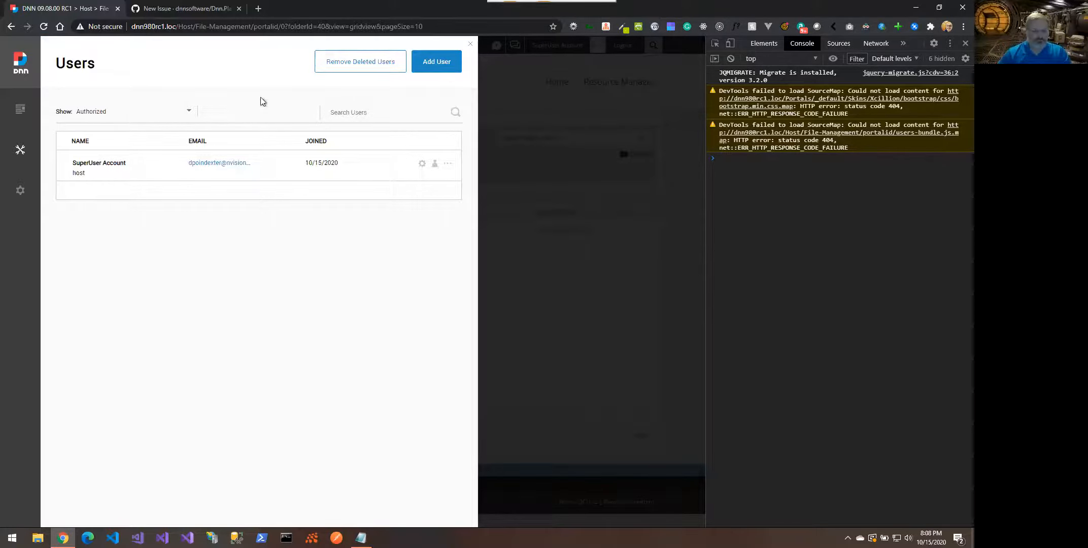
# Restore testuser from the Recycle Bin's Users tab and confirm with Yes
pyautogui.moveTo(28, 117)
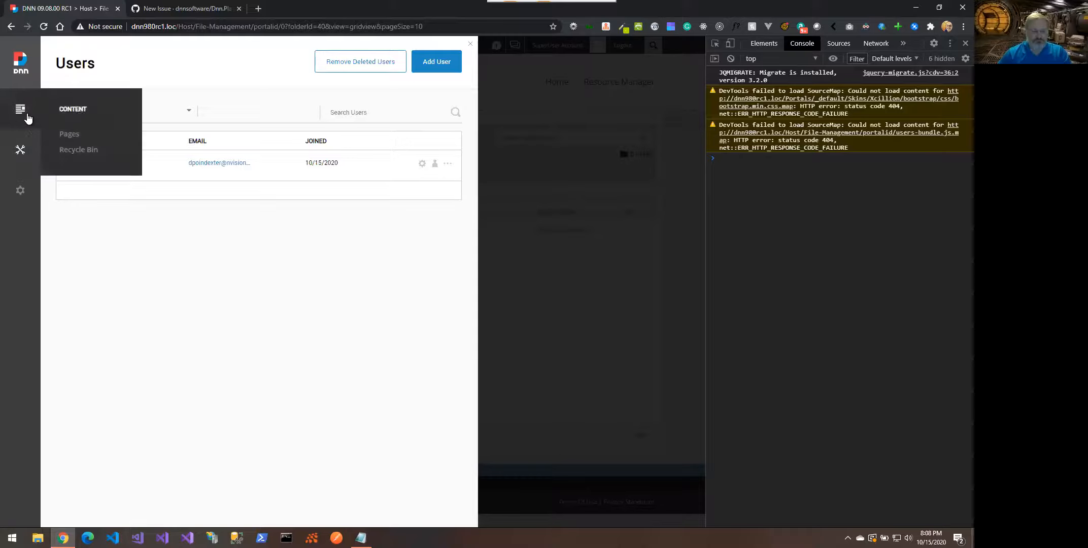
pyautogui.click(85, 149)
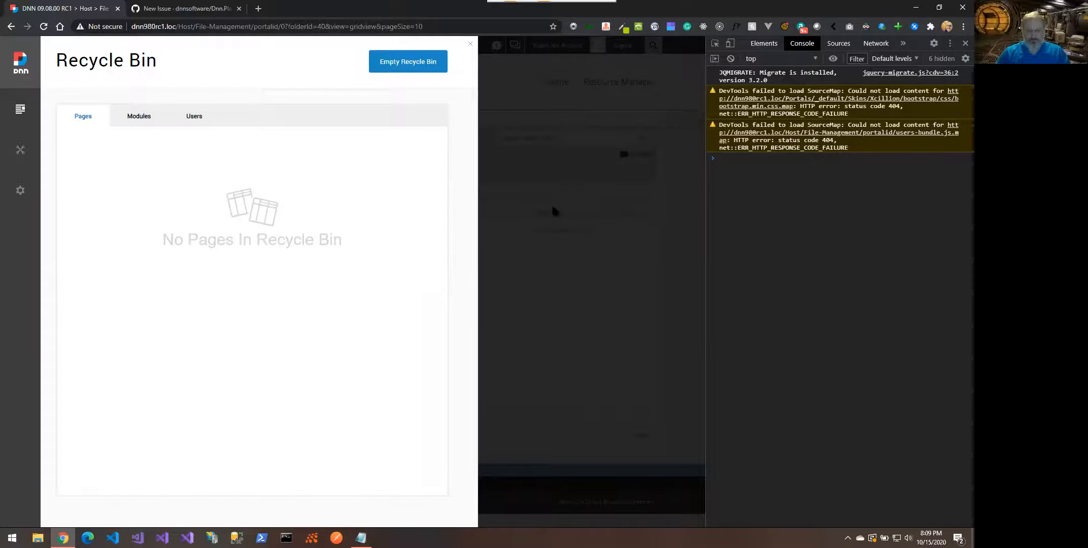
pyautogui.click(192, 118)
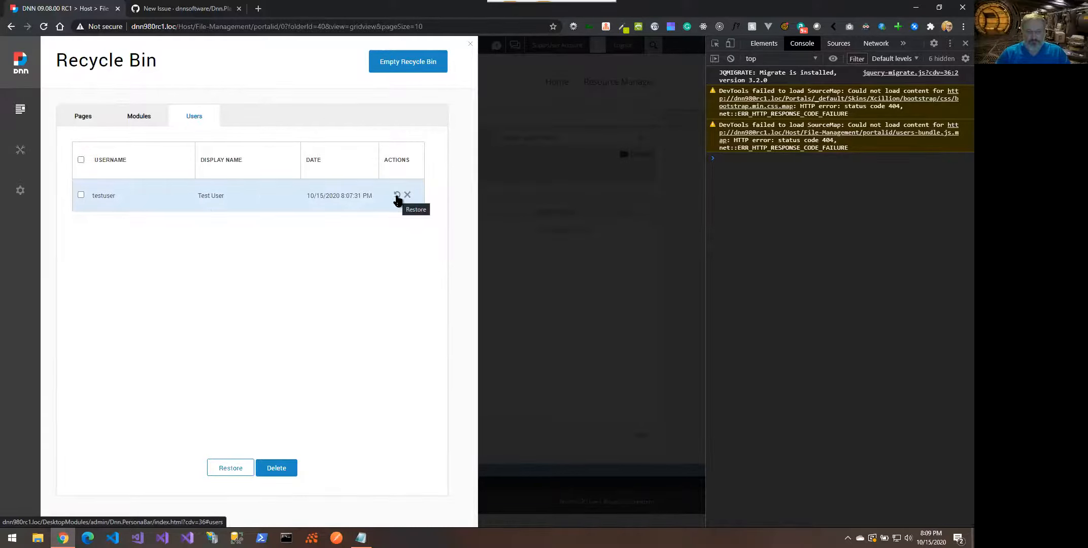
pyautogui.click(397, 196)
pyautogui.click(288, 260)
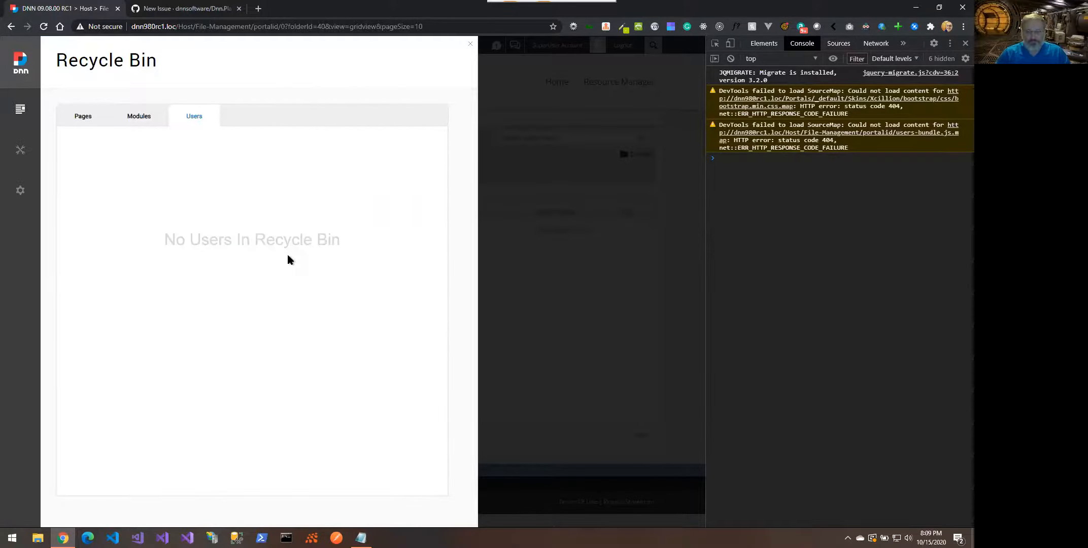
# Open the Users list and reload the page to refresh it
pyautogui.moveTo(21, 150)
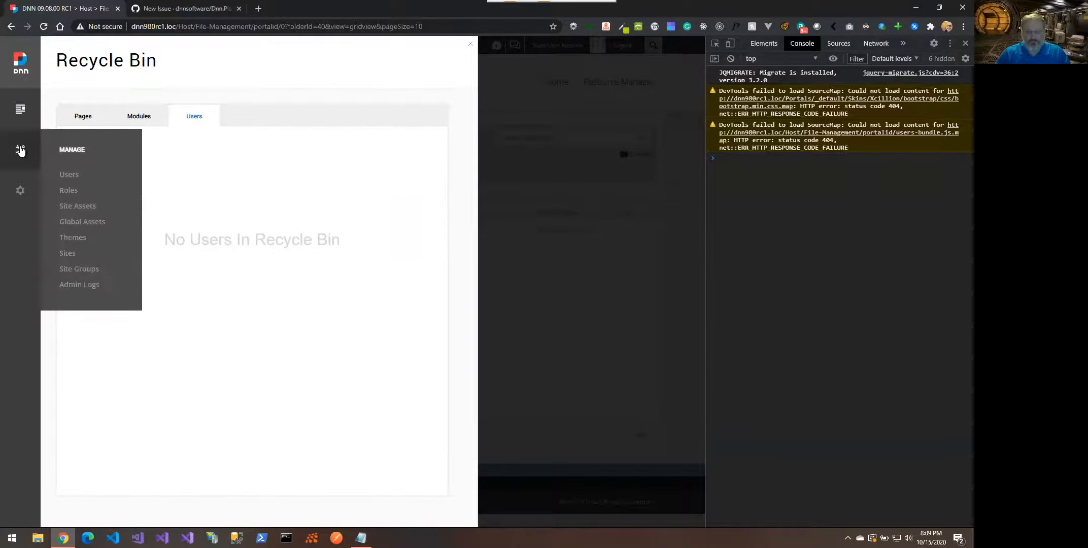
pyautogui.click(70, 175)
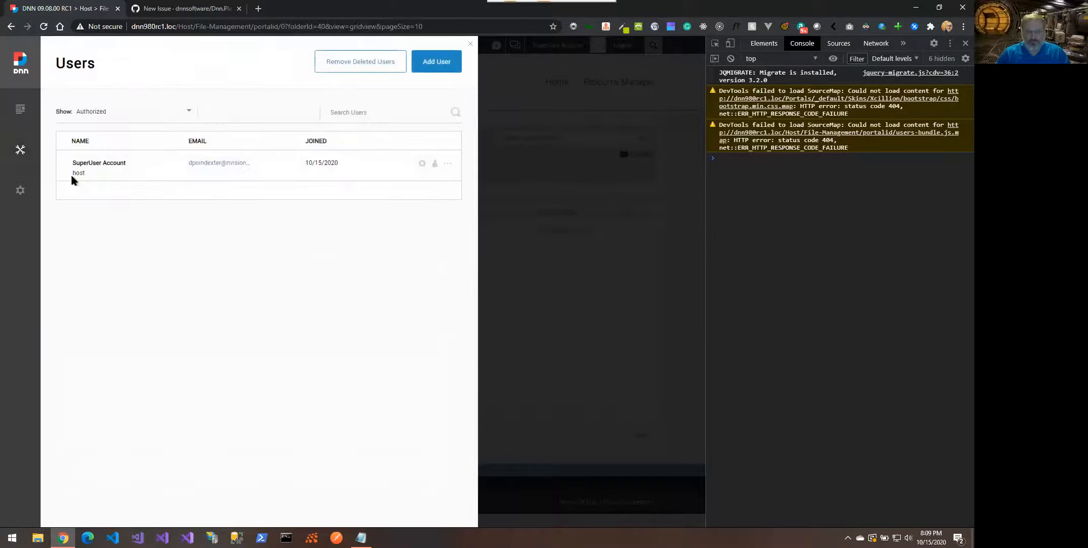
pyautogui.rightClick(148, 221)
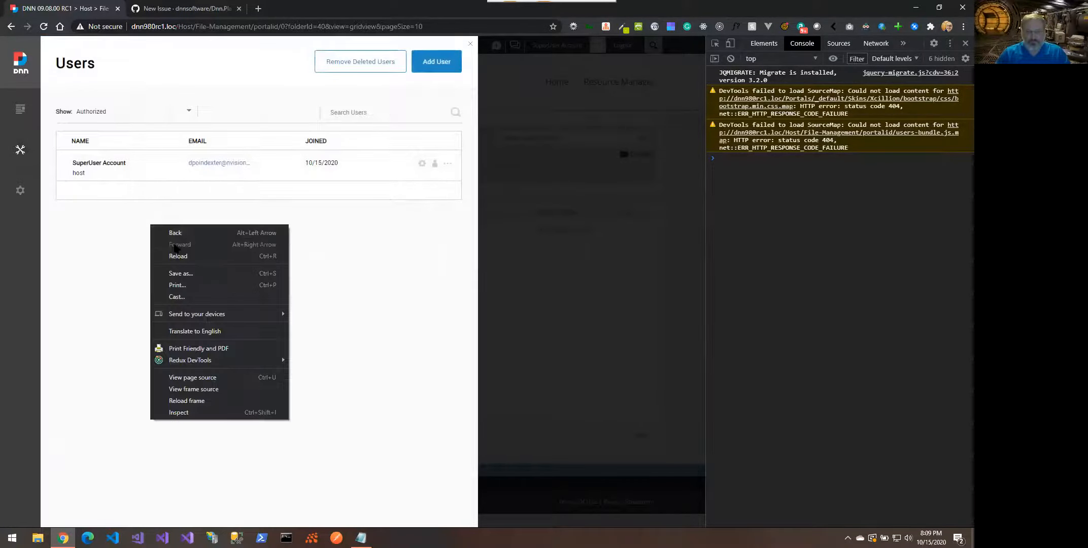
pyautogui.click(87, 211)
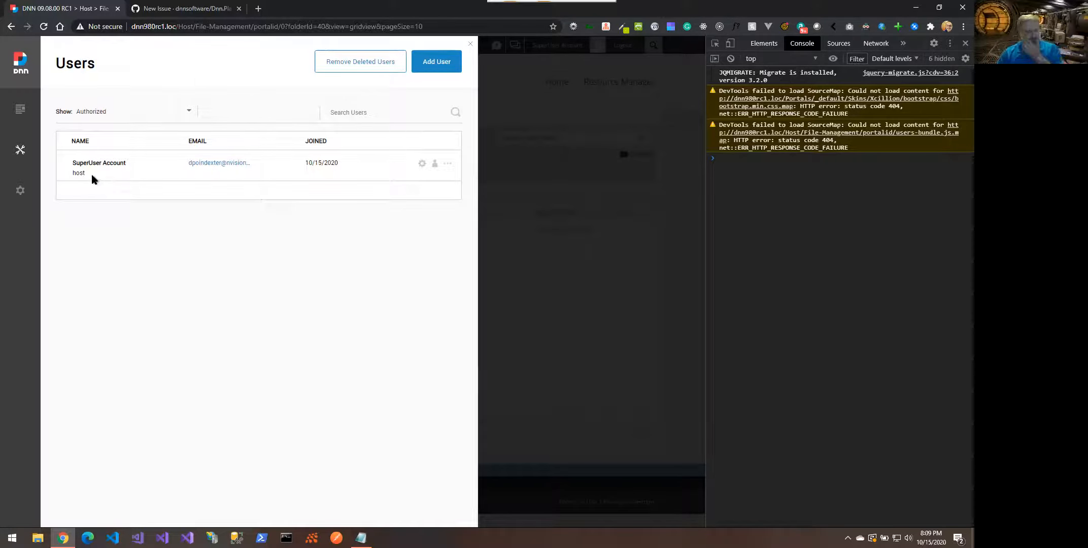
pyautogui.rightClick(141, 233)
pyautogui.click(168, 263)
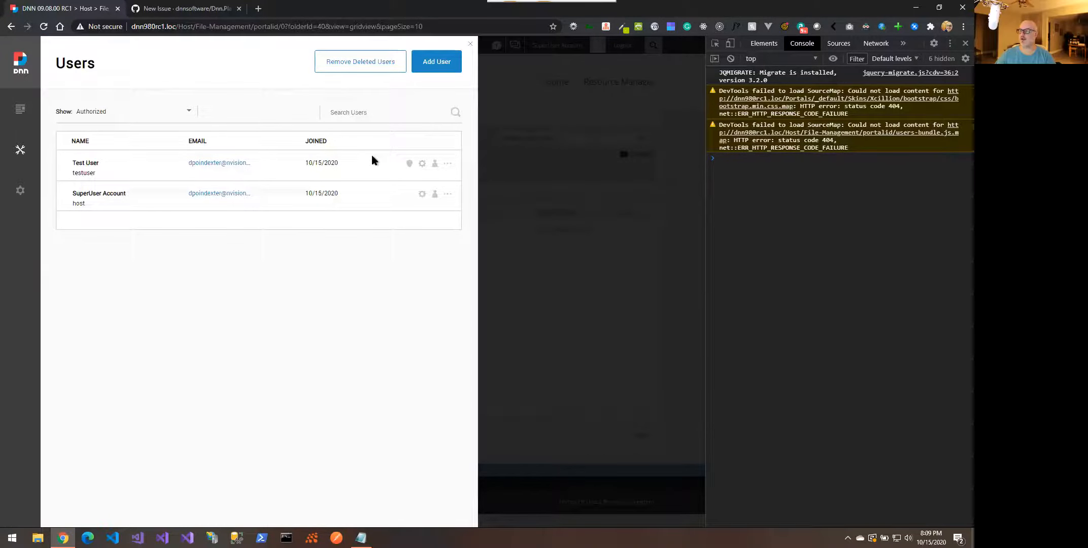
# Delete Test User, then permanently remove all deleted users
pyautogui.click(446, 164)
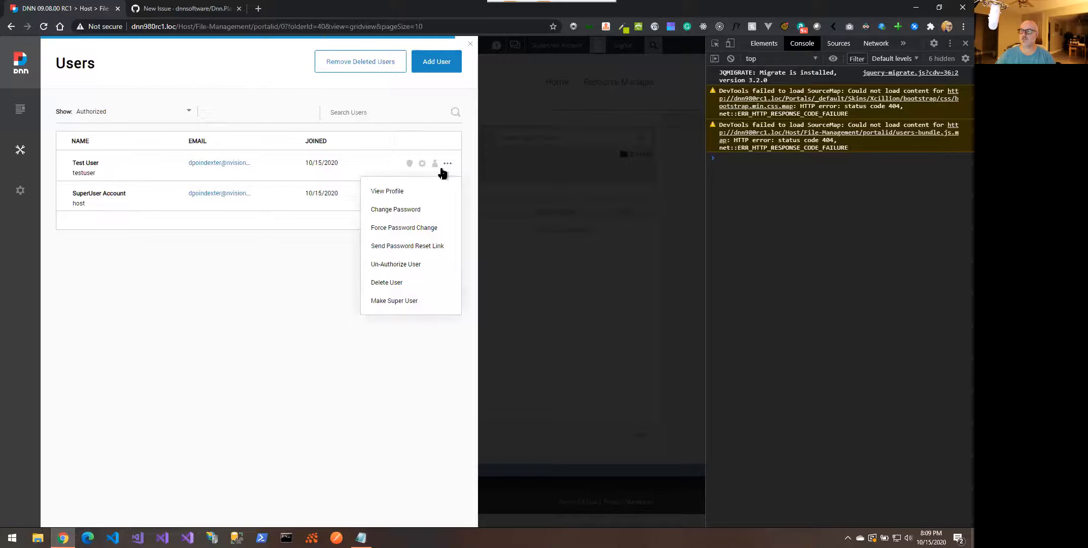
pyautogui.click(386, 284)
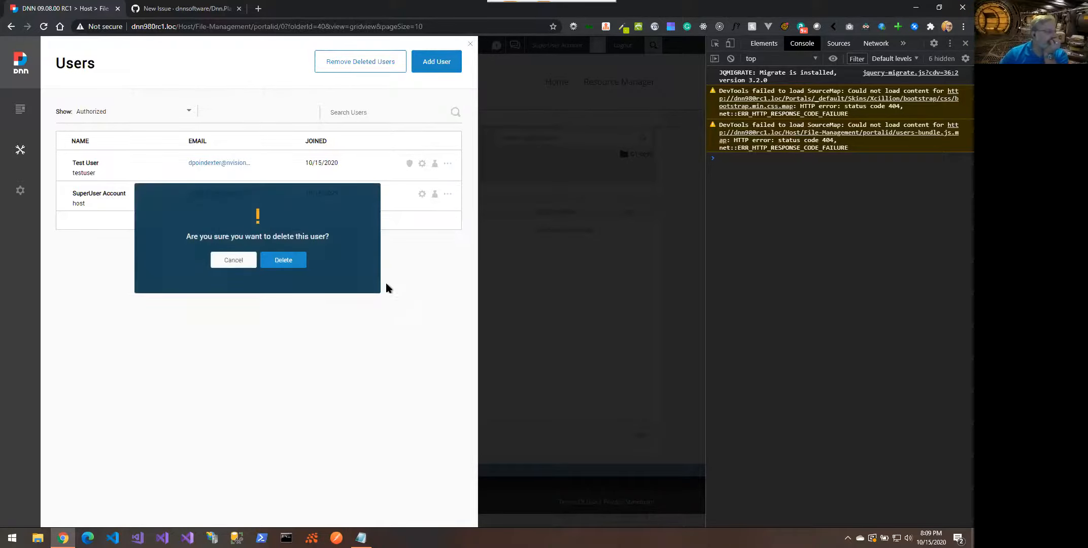
pyautogui.click(276, 258)
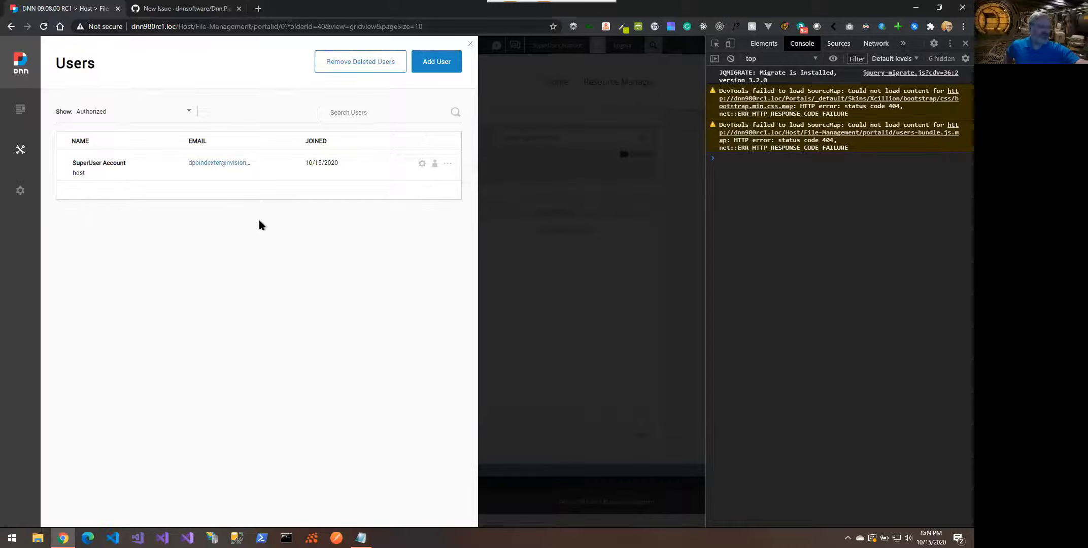
pyautogui.click(347, 66)
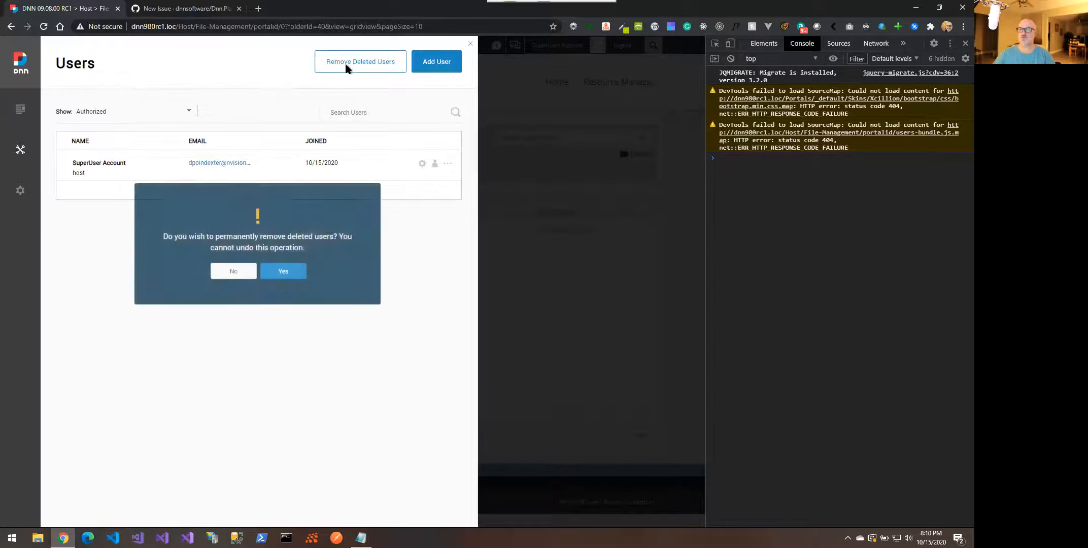
pyautogui.click(289, 274)
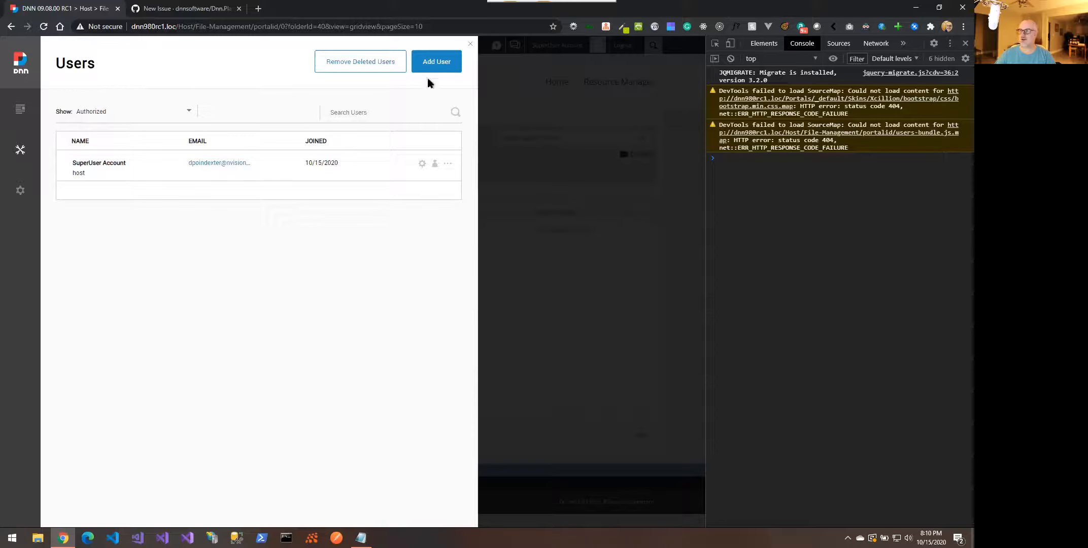
pyautogui.click(436, 66)
# Fill in the new user's first name Test, last name User and e-mail address
pyautogui.click(156, 203)
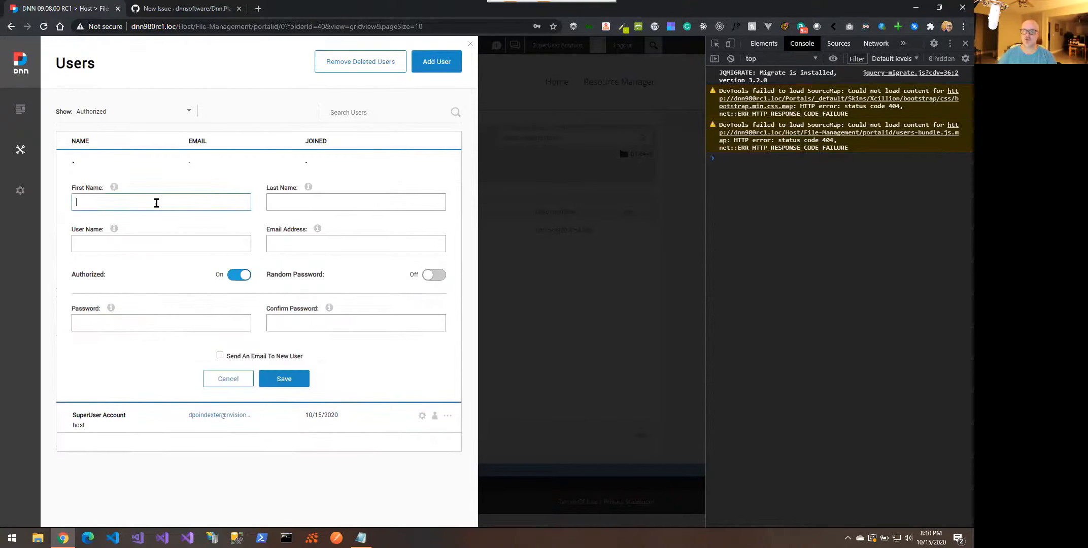
pyautogui.write('Test')
pyautogui.press('Tab')
pyautogui.write('User')
pyautogui.press('Tab')
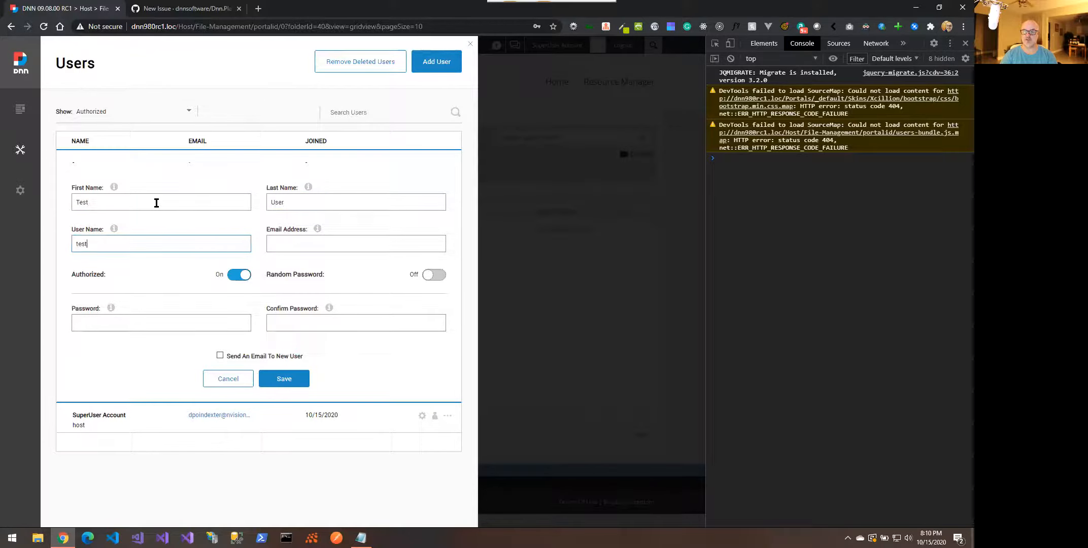
pyautogui.press('Tab')
# Enter and confirm the account password, then save the new Test User
pyautogui.press('Tab')
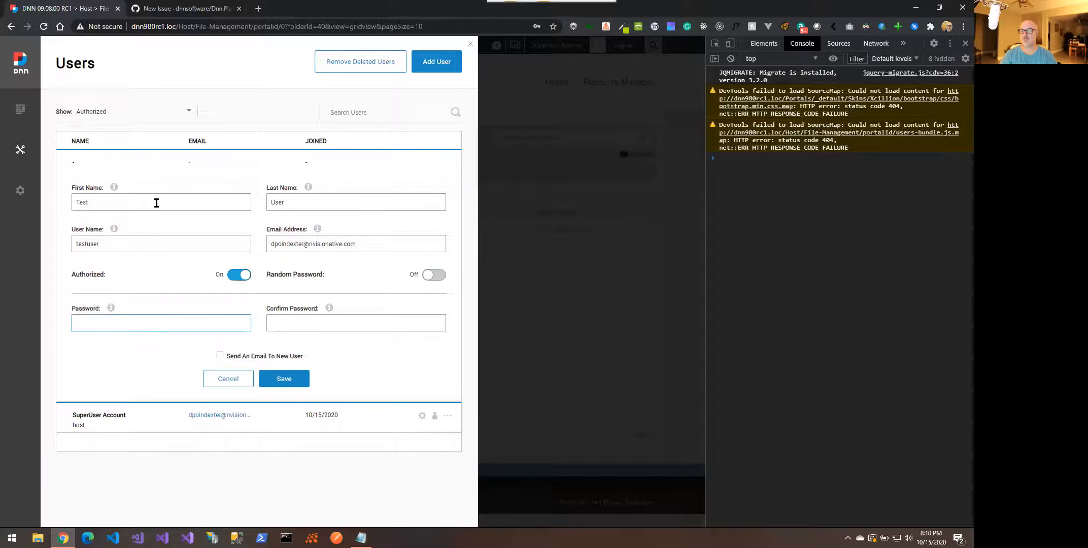
pyautogui.write('•')
pyautogui.press('BackSpace')
pyautogui.write('••••••••')
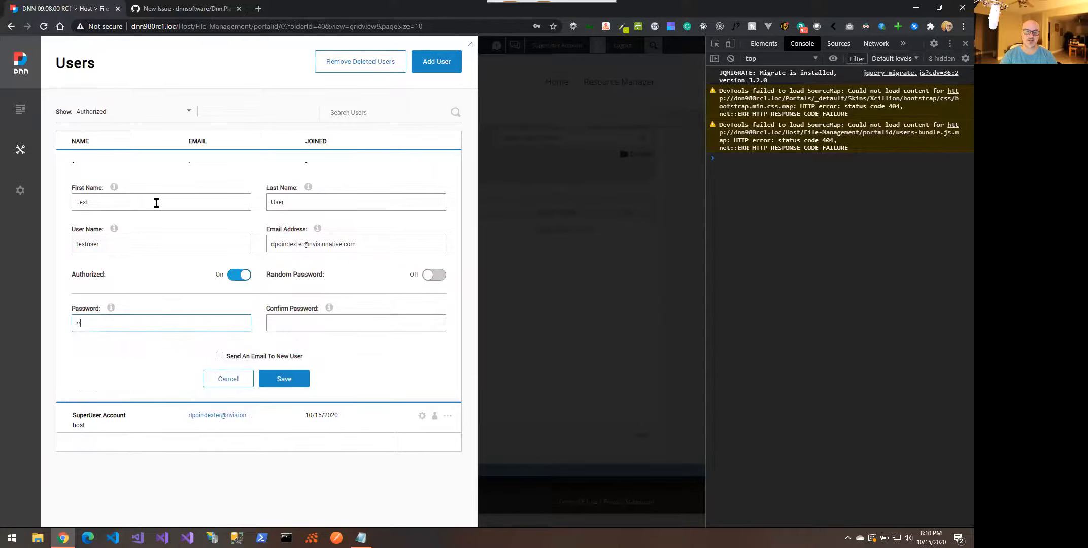
pyautogui.press('Tab')
pyautogui.write('••')
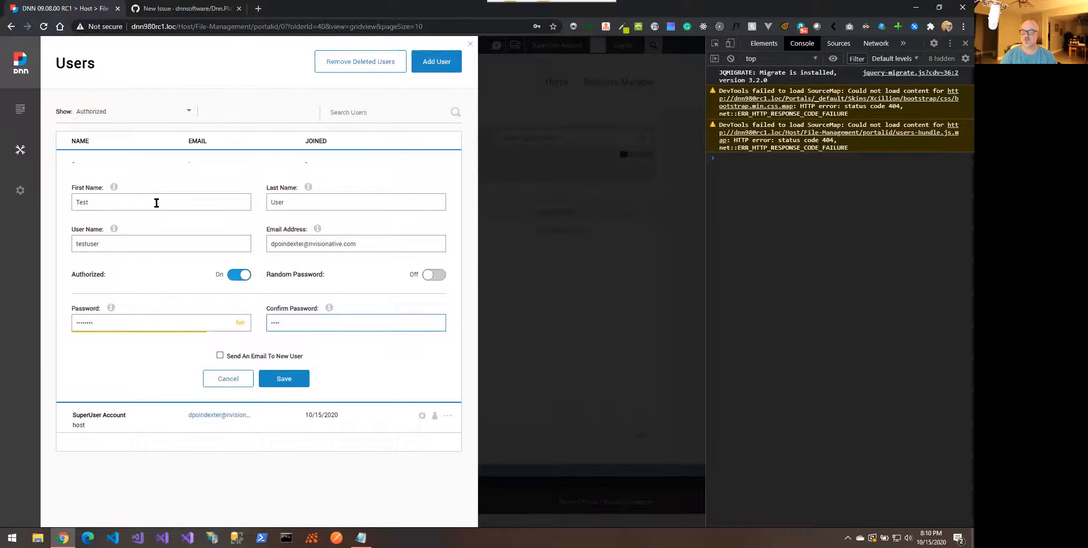
pyautogui.press('BackSpace')
pyautogui.press('BackSpace')
pyautogui.write('•')
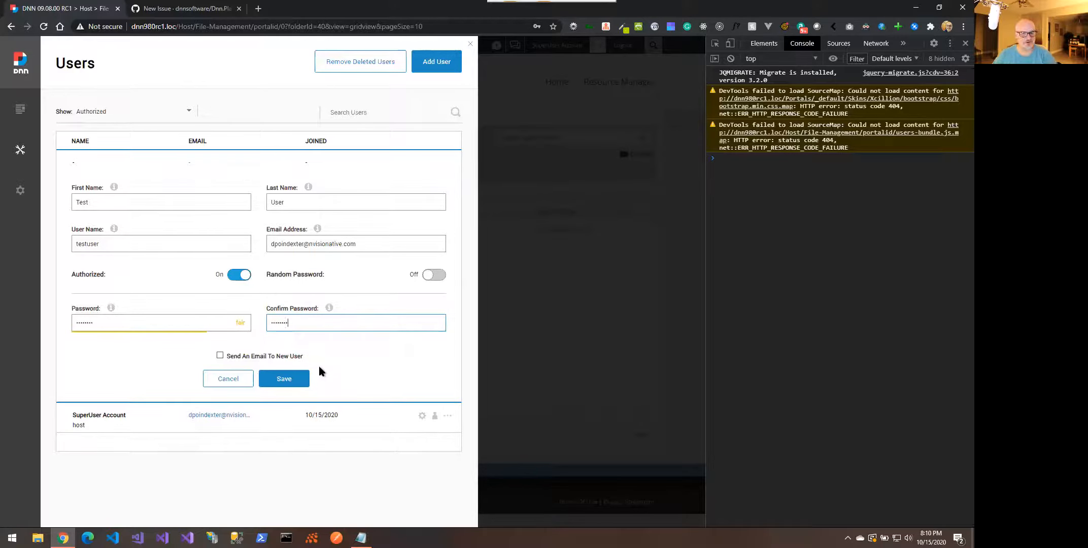
pyautogui.click(294, 379)
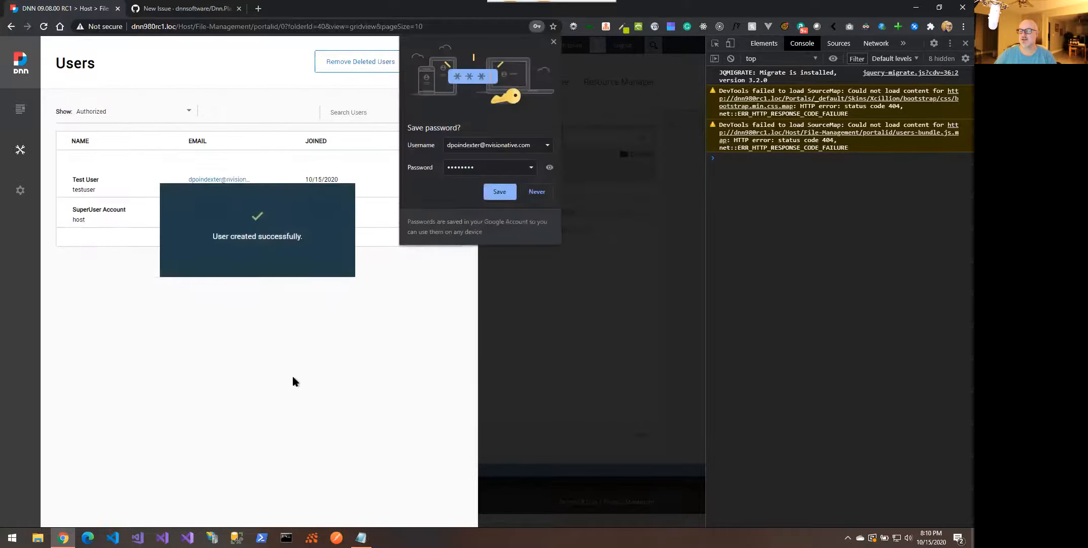
pyautogui.click(553, 43)
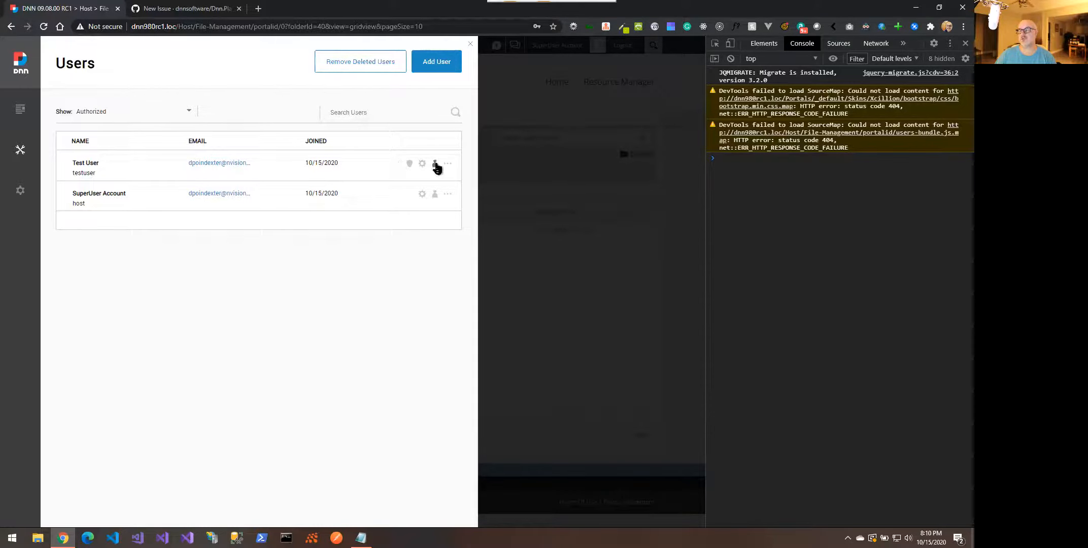
# Add Test User to the Administrators role with the notification e-mail turned off
pyautogui.click(410, 163)
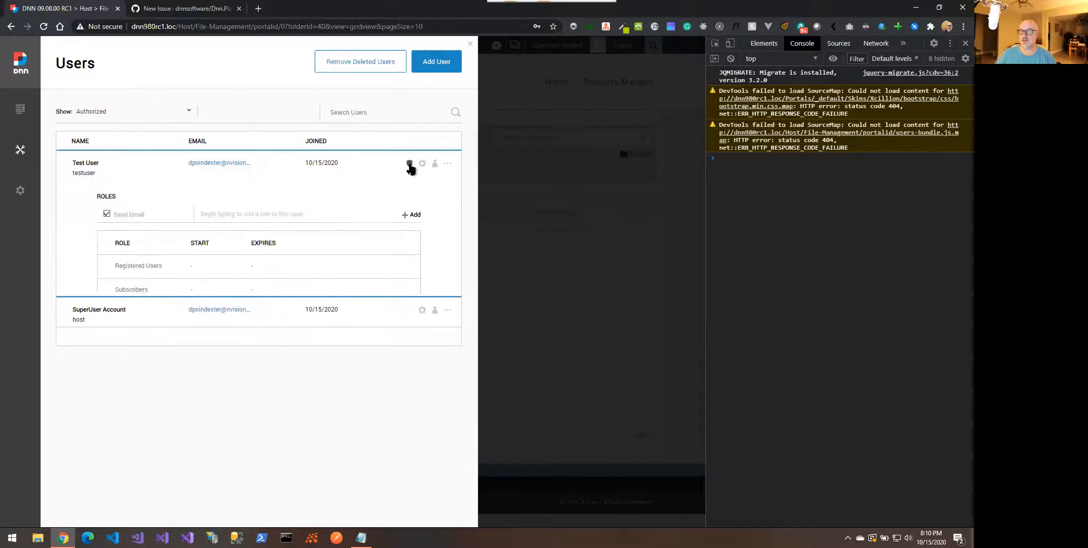
pyautogui.click(235, 215)
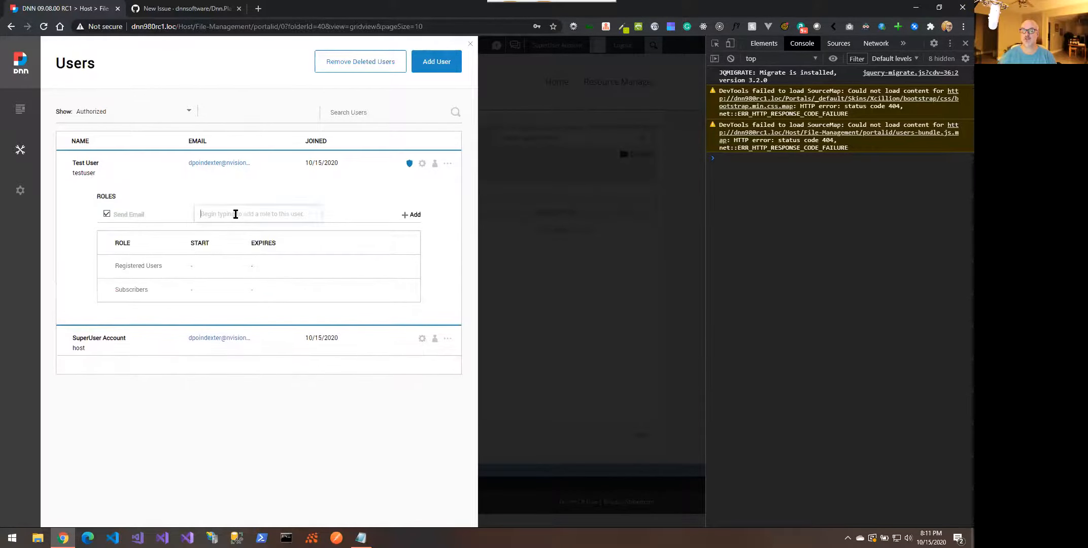
pyautogui.write('Admin')
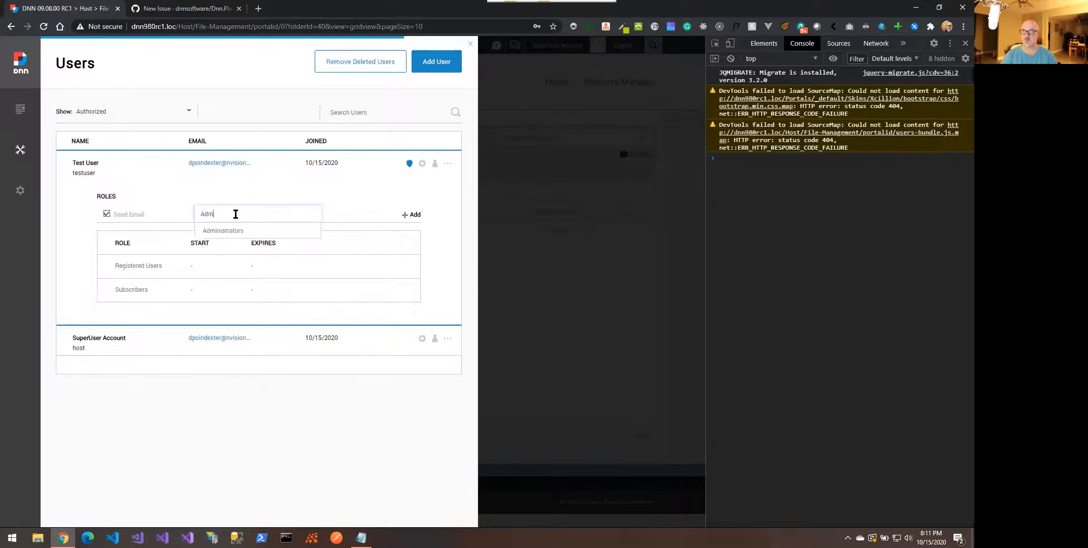
pyautogui.click(223, 231)
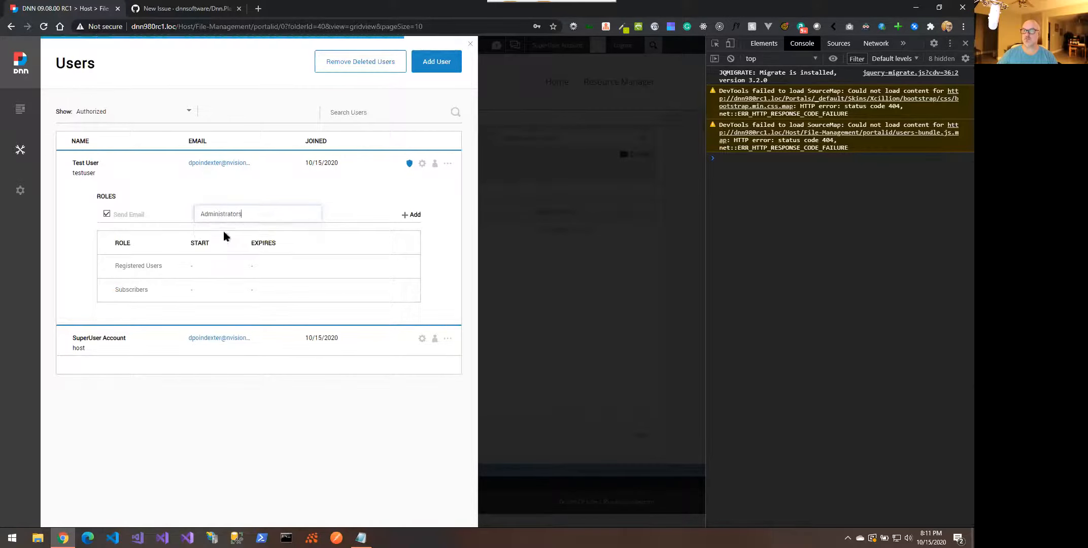
pyautogui.click(108, 214)
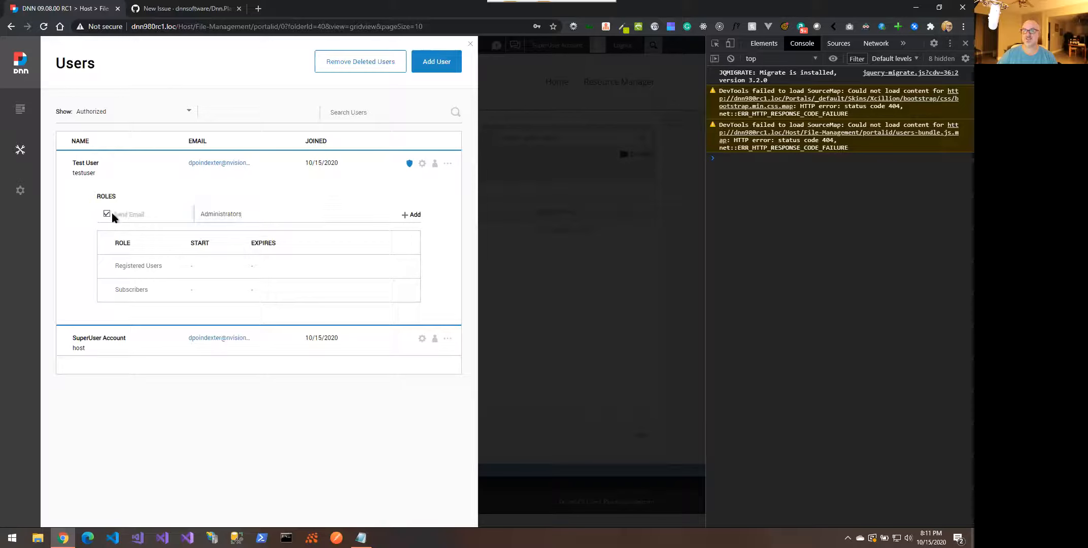
pyautogui.click(414, 215)
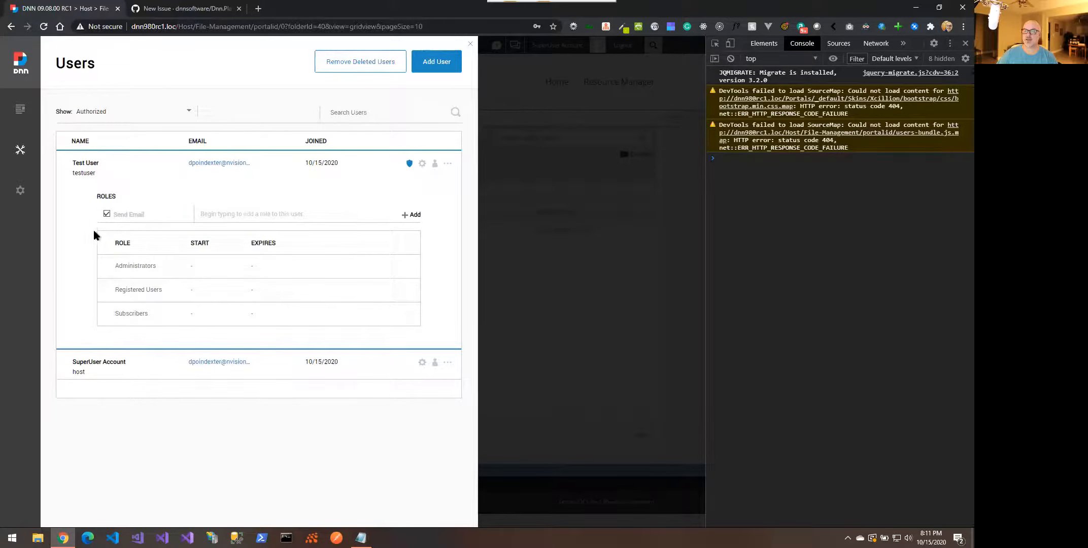
pyautogui.moveTo(27, 154)
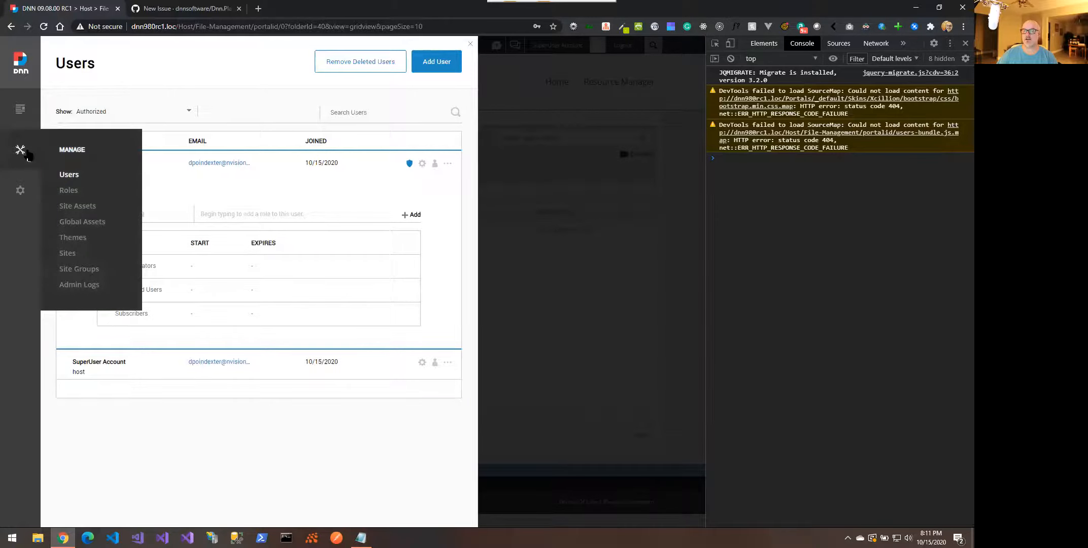
# In Roles, remove Test User from Administrators and confirm the deletion
pyautogui.click(73, 190)
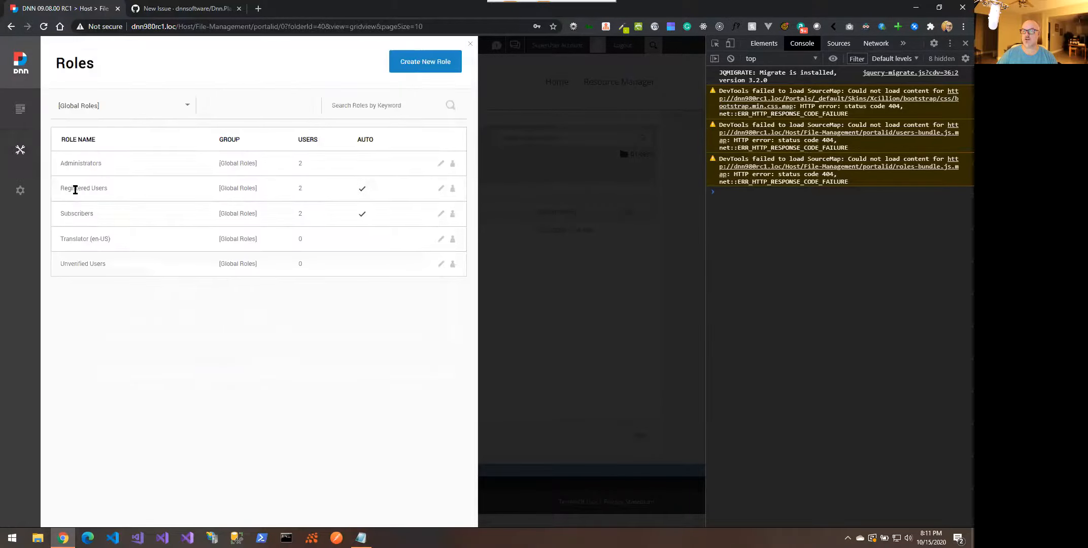
pyautogui.click(451, 165)
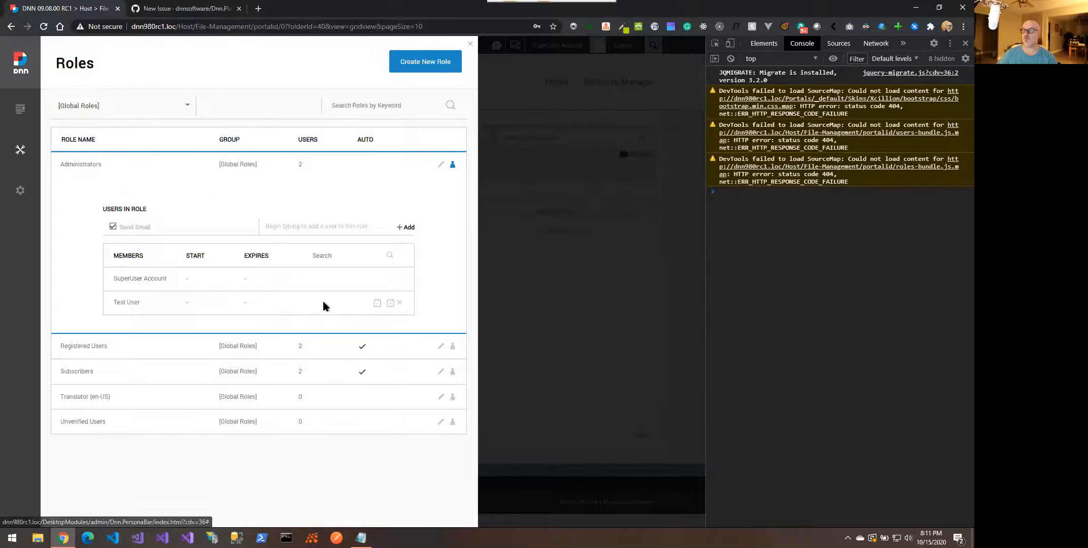
pyautogui.click(400, 304)
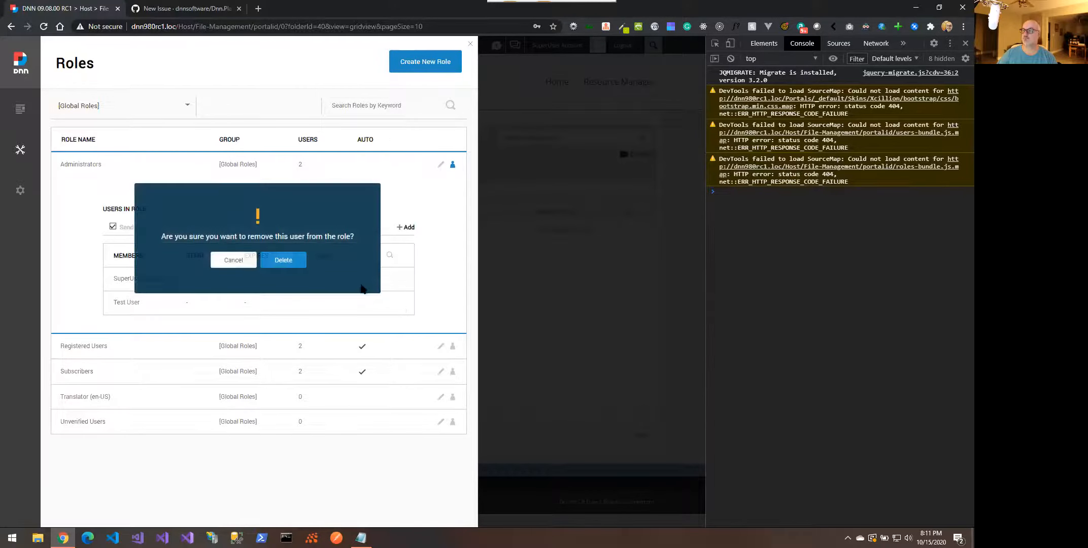
pyautogui.click(292, 265)
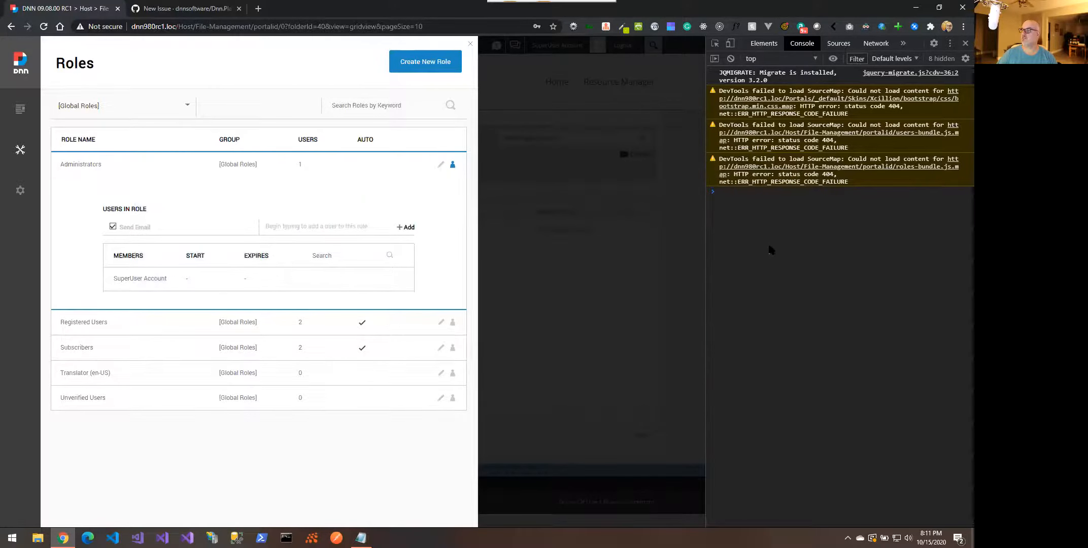
# Return to Manage > Users to view Test User's Administrators, Registered Users and Subscribers roles
pyautogui.moveTo(20, 149)
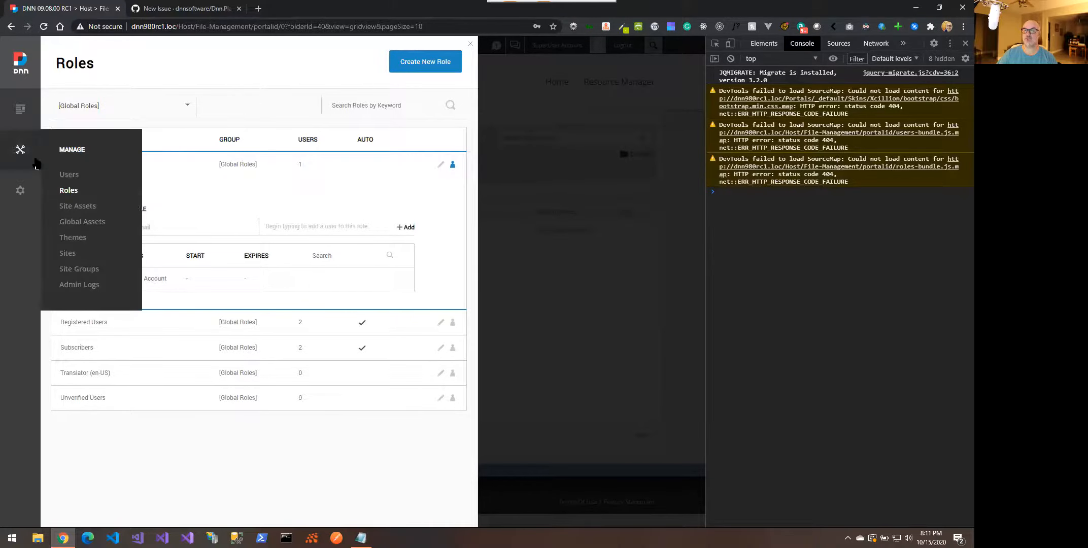
pyautogui.click(73, 179)
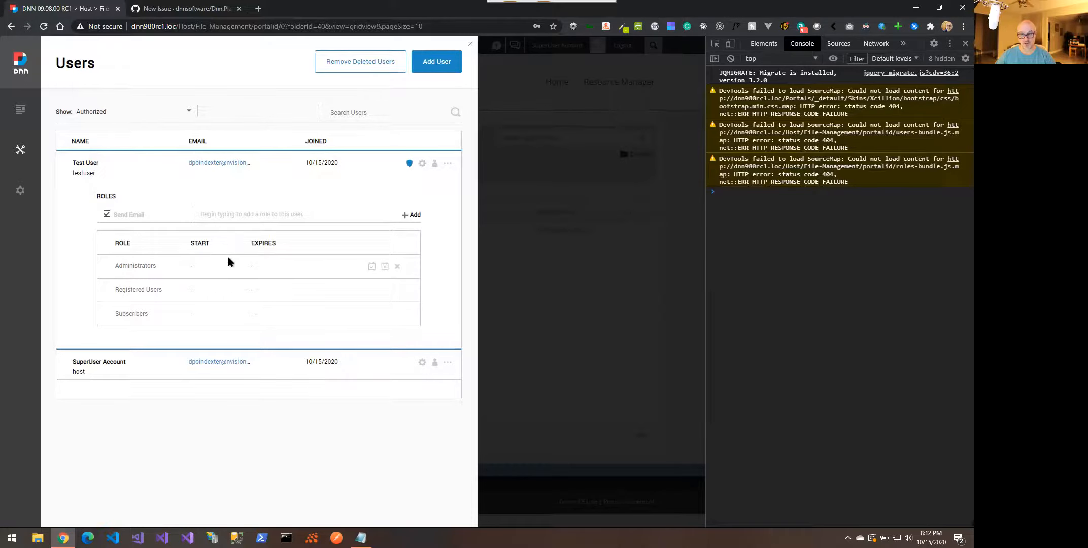
# Delete Test User via Delete User, then reload the blanked page
pyautogui.click(447, 164)
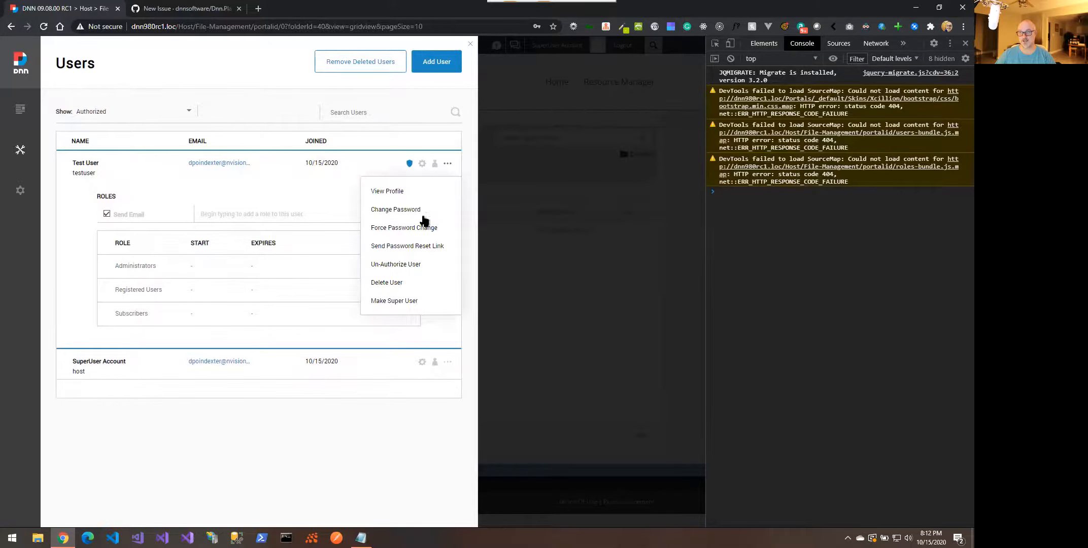
pyautogui.click(382, 282)
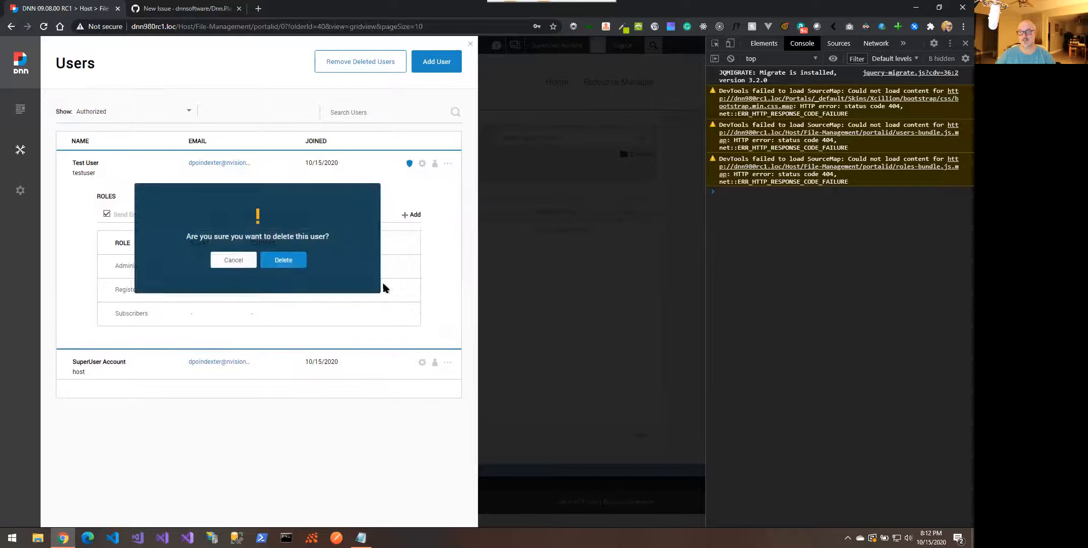
pyautogui.click(284, 261)
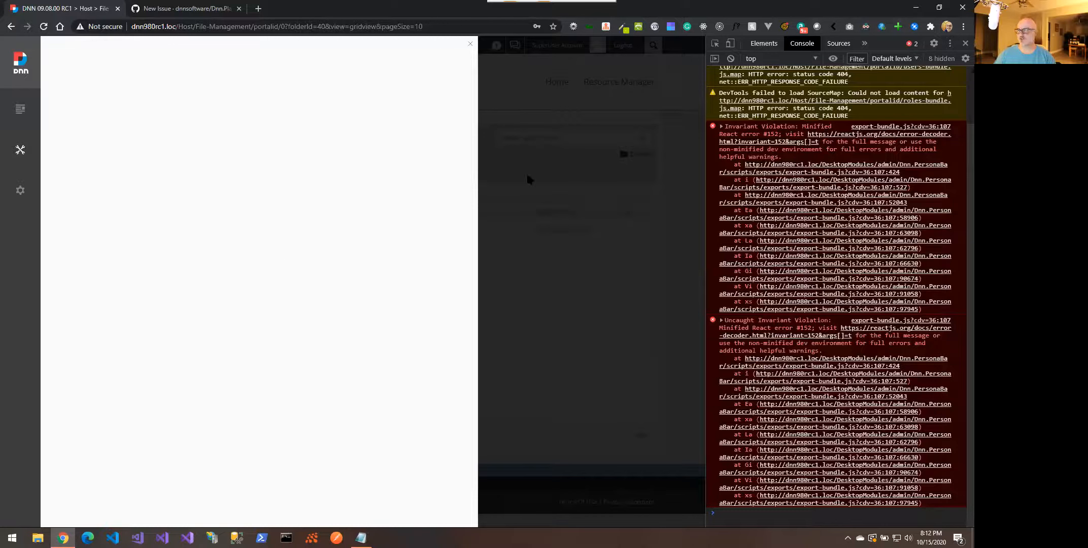
pyautogui.rightClick(356, 137)
pyautogui.click(378, 166)
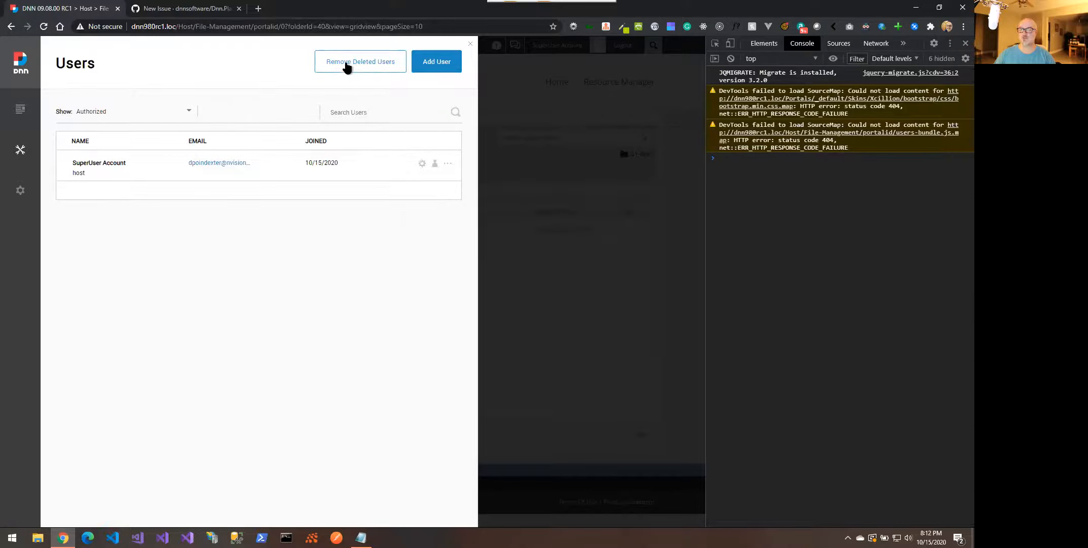
# Permanently delete testuser in the Recycle Bin, then go back to Manage > Users
pyautogui.moveTo(20, 109)
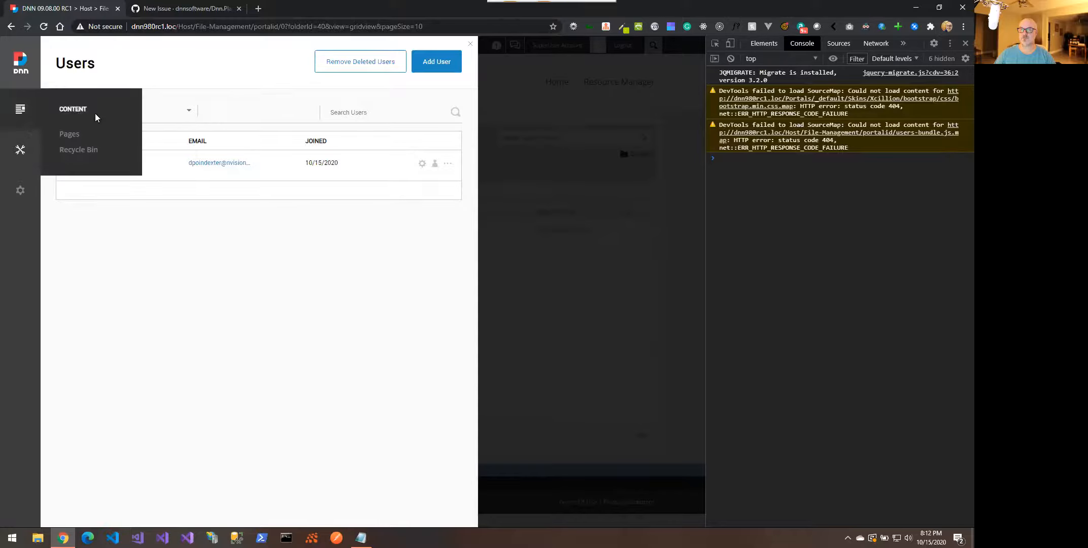
pyautogui.click(81, 149)
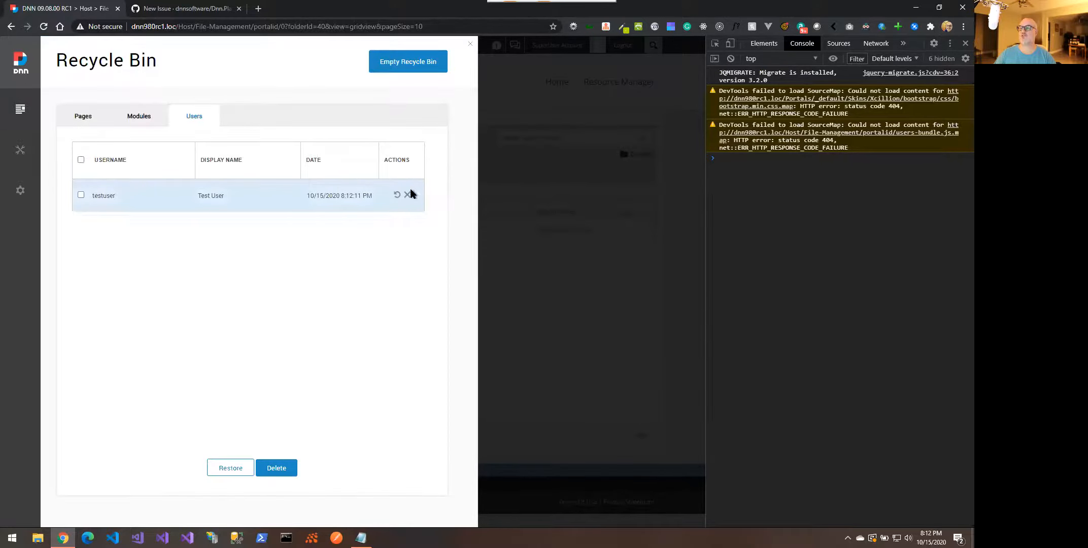
pyautogui.click(408, 194)
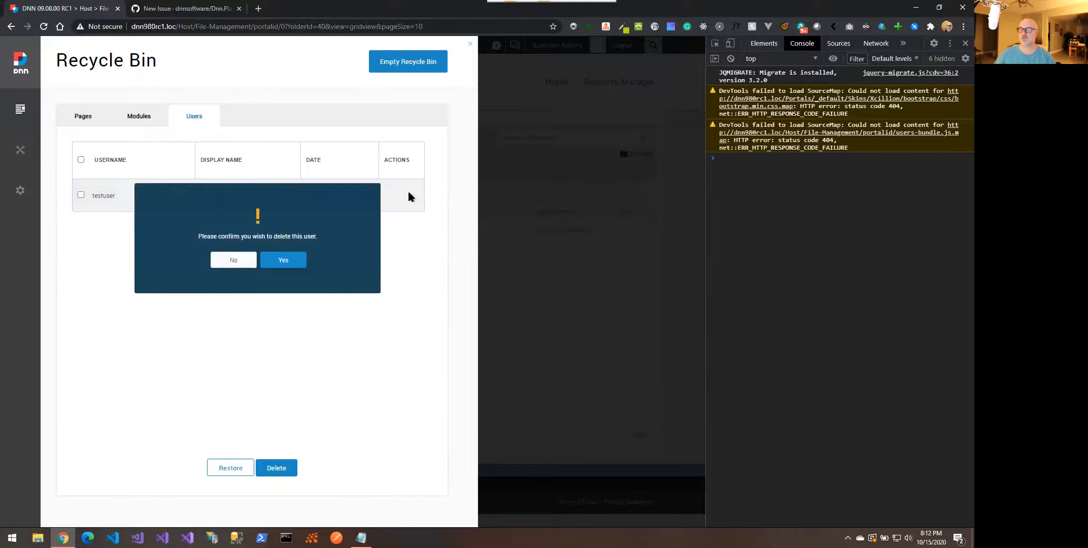
pyautogui.click(298, 258)
pyautogui.moveTo(20, 153)
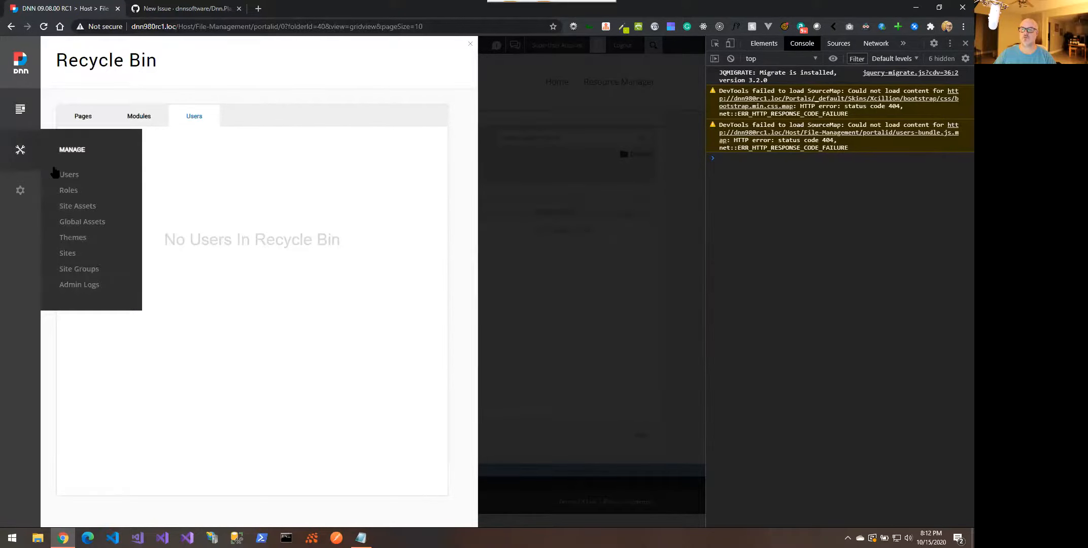
pyautogui.click(66, 174)
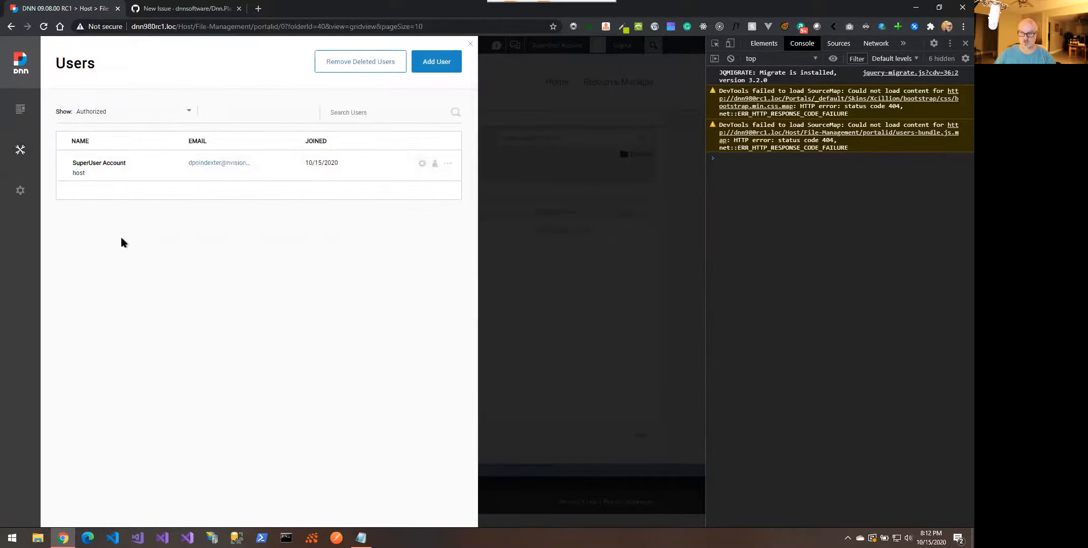
# Reload the page and start a new user with first name Test and last name User
pyautogui.rightClick(140, 36)
pyautogui.click(175, 70)
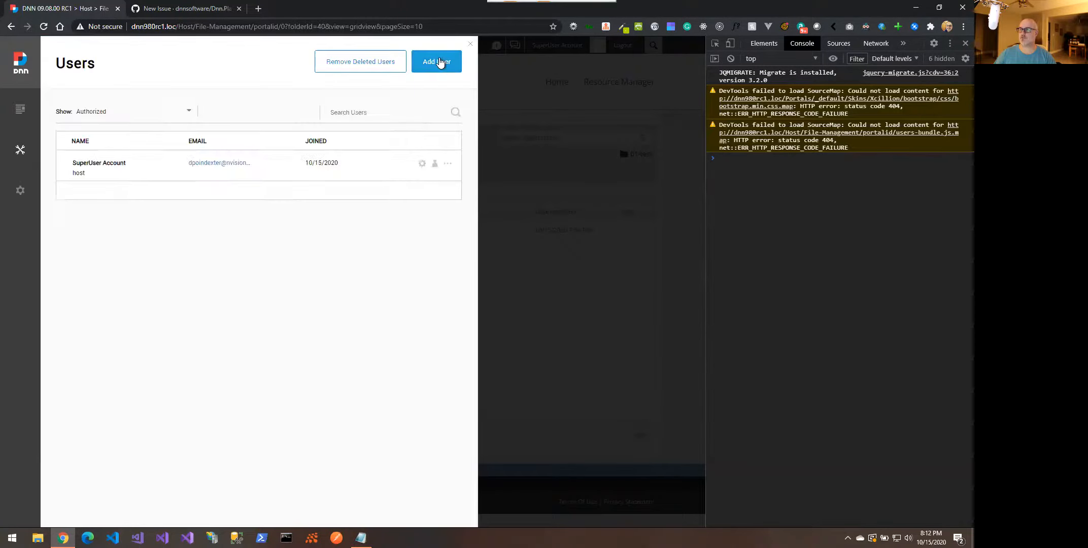
pyautogui.click(440, 61)
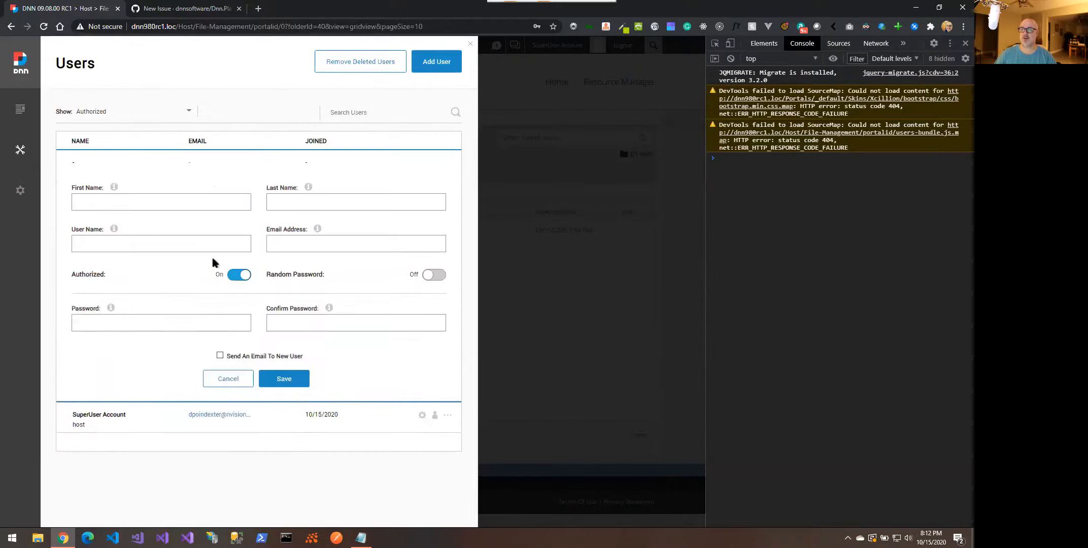
pyautogui.click(186, 200)
pyautogui.write('Test')
pyautogui.press('Tab')
pyautogui.write('User')
pyautogui.press('Tab')
# Enter the user name testuser and the user's e-mail address
pyautogui.write('test')
pyautogui.press('Tab')
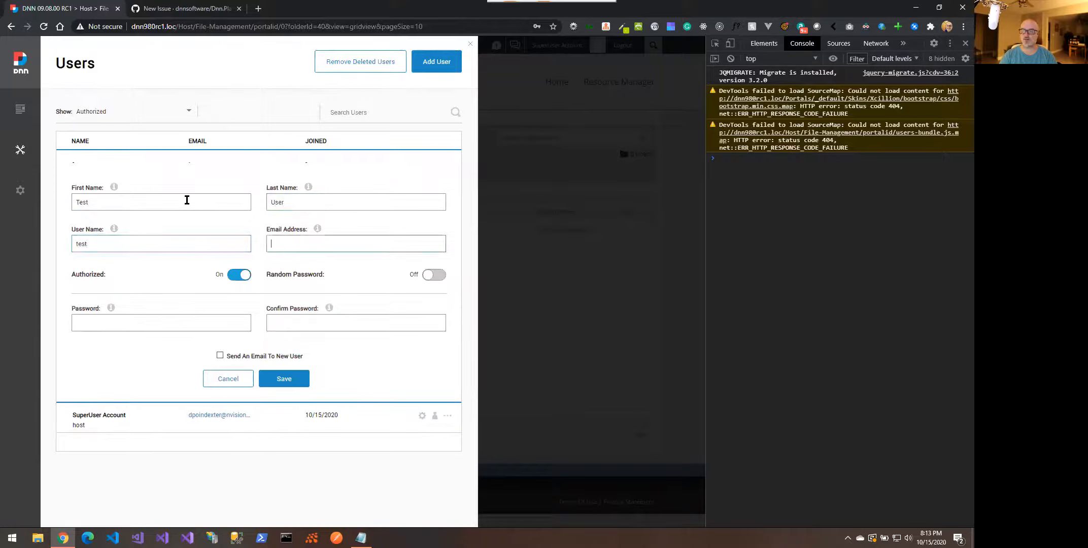
pyautogui.hotkey('shift', 'Tab')
pyautogui.press('End')
pyautogui.write('user')
pyautogui.press('Tab')
# Set and confirm the account password, save the user, and dismiss Chrome's password prompt
pyautogui.press('Tab')
pyautogui.write('••••••••')
pyautogui.press('Tab')
pyautogui.write('••••••••')
pyautogui.press('Tab')
pyautogui.click(265, 380)
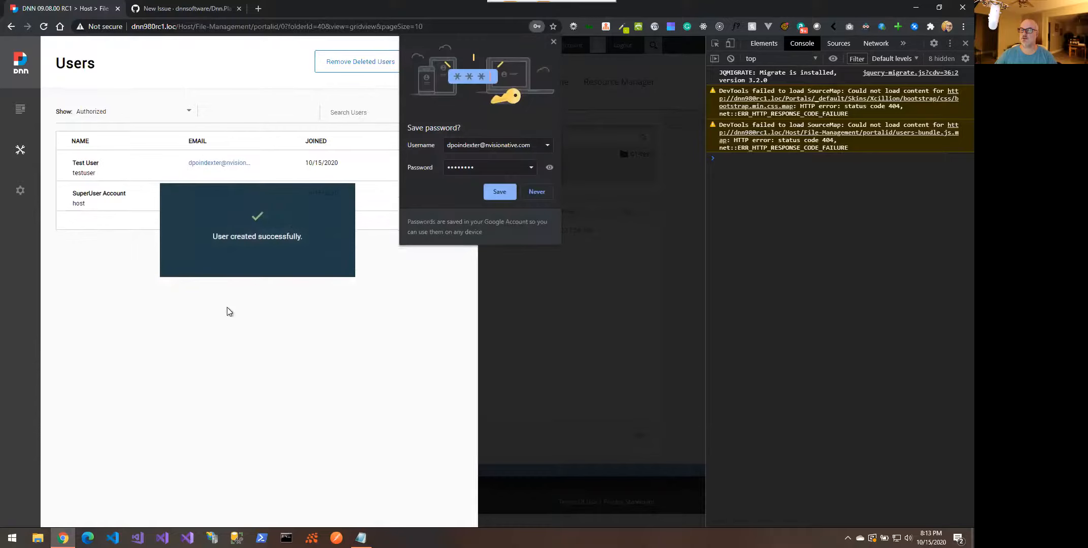
pyautogui.click(553, 41)
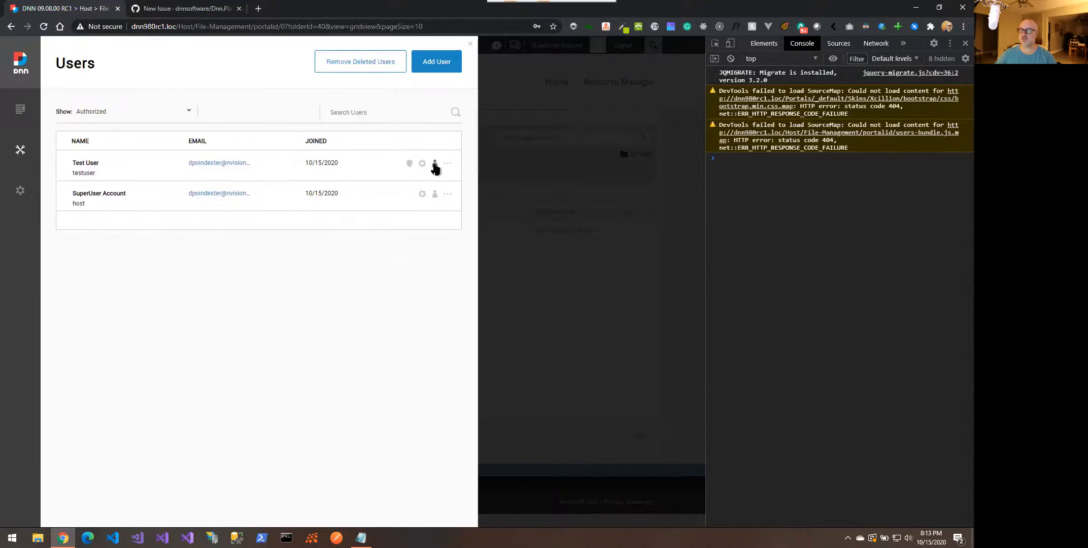
# Give Test User the Administrators role with e-mail notification turned on
pyautogui.click(411, 165)
pyautogui.click(245, 214)
pyautogui.write('Admin')
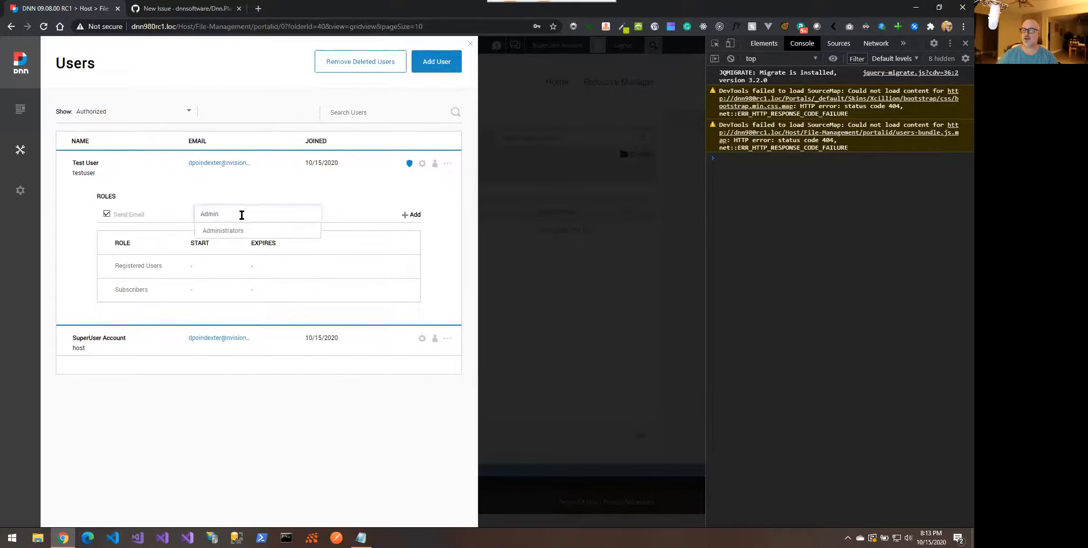
pyautogui.click(238, 232)
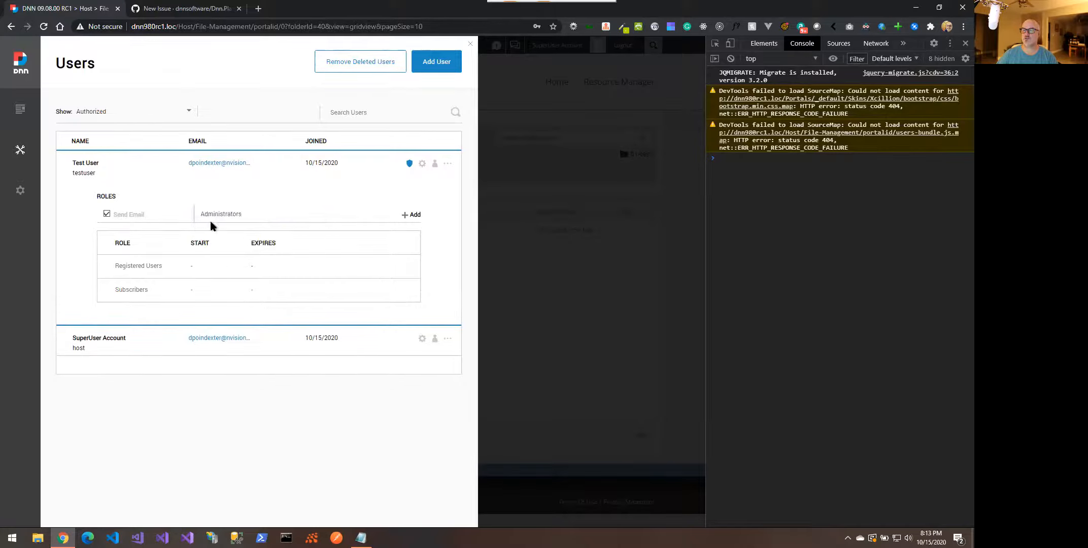
pyautogui.click(120, 216)
pyautogui.click(411, 215)
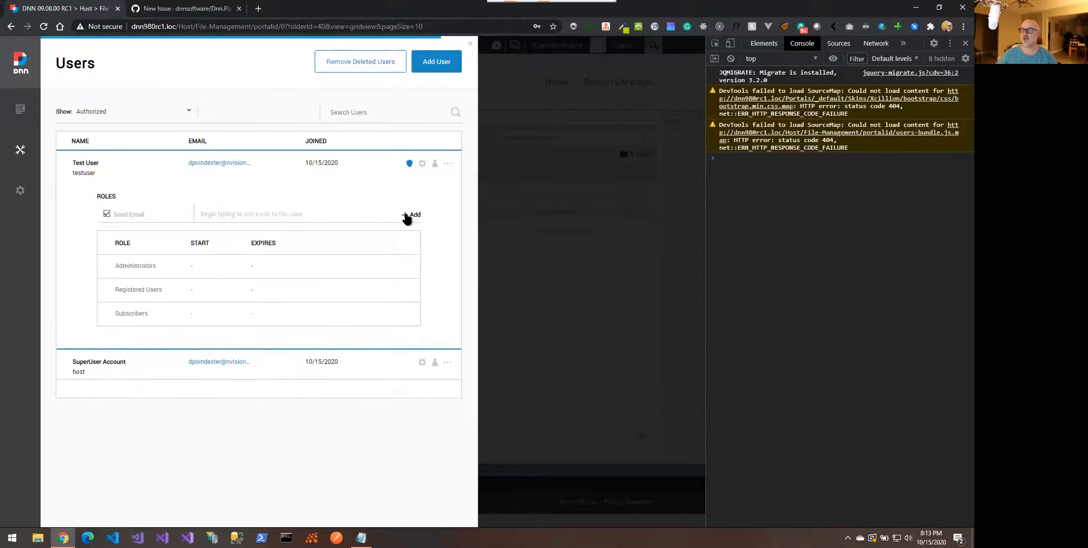
# Remove Test User from Administrators in Roles management, then return to Users
pyautogui.moveTo(12, 144)
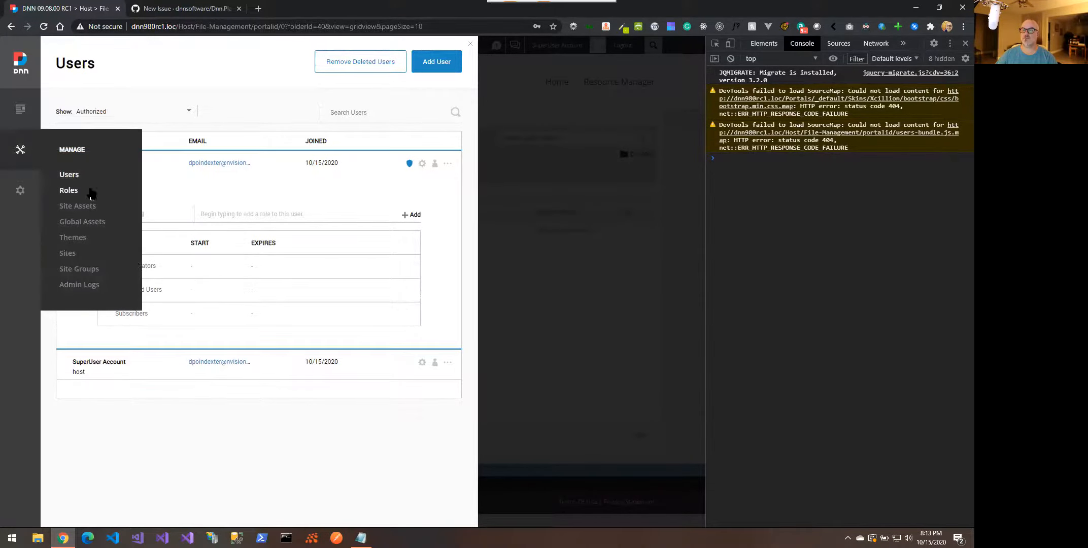
pyautogui.click(69, 189)
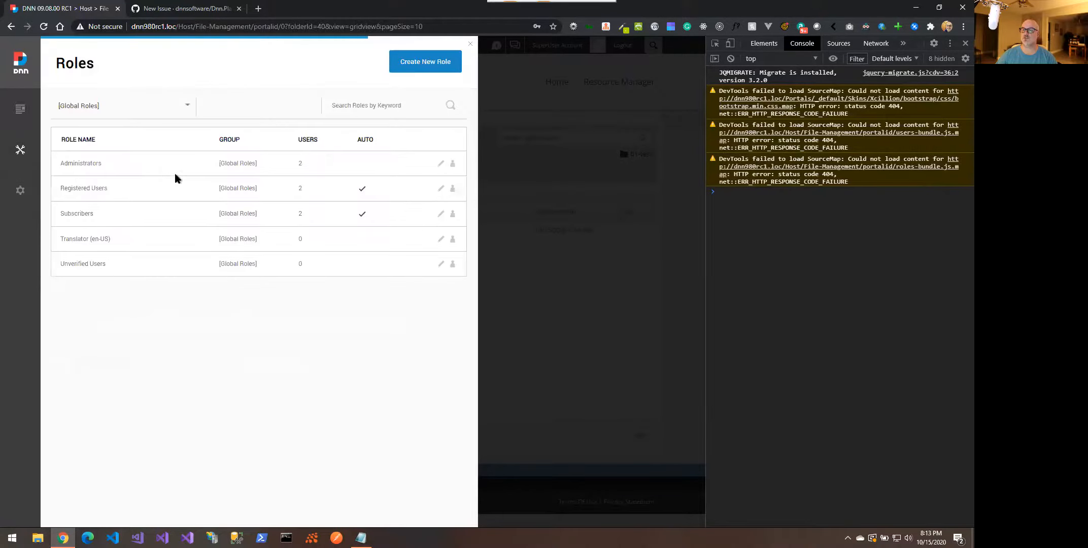
pyautogui.click(452, 166)
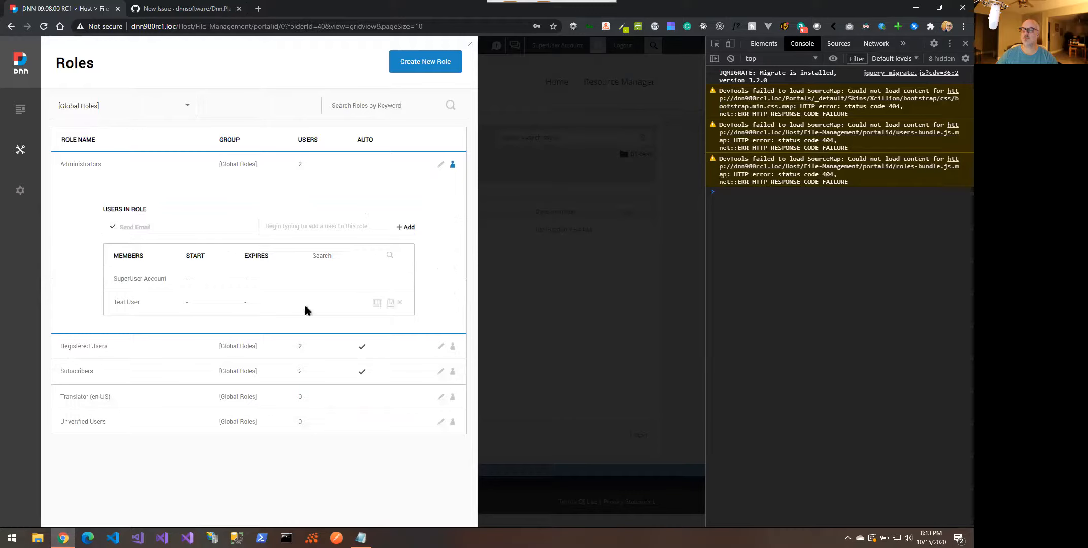
pyautogui.click(400, 302)
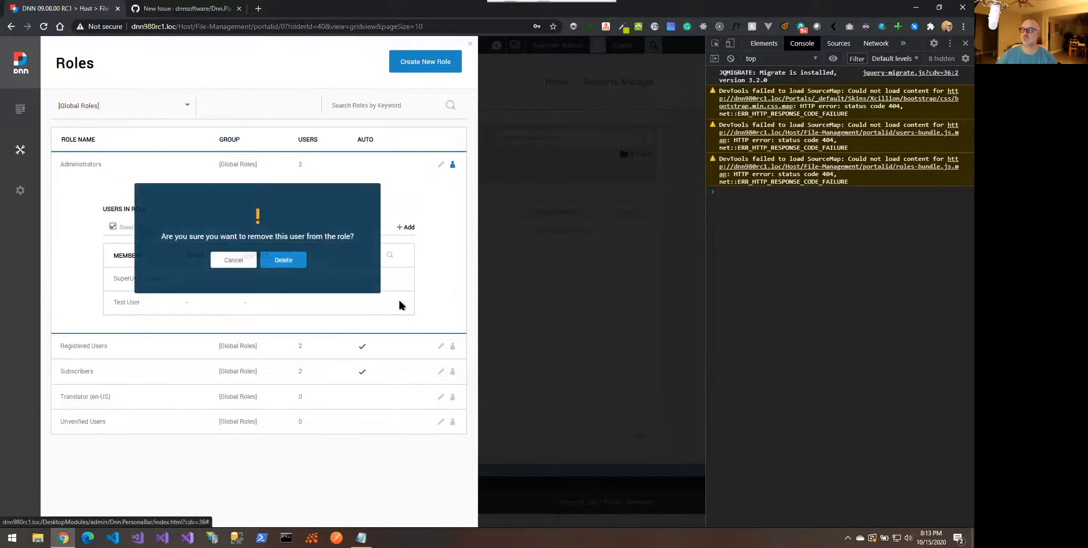
pyautogui.click(288, 273)
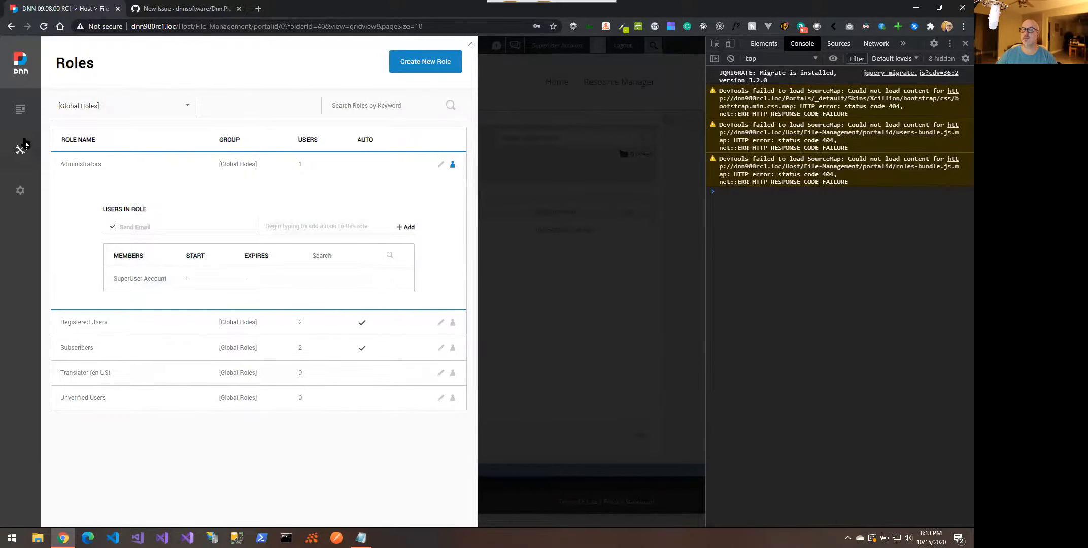
pyautogui.moveTo(24, 147)
pyautogui.click(78, 175)
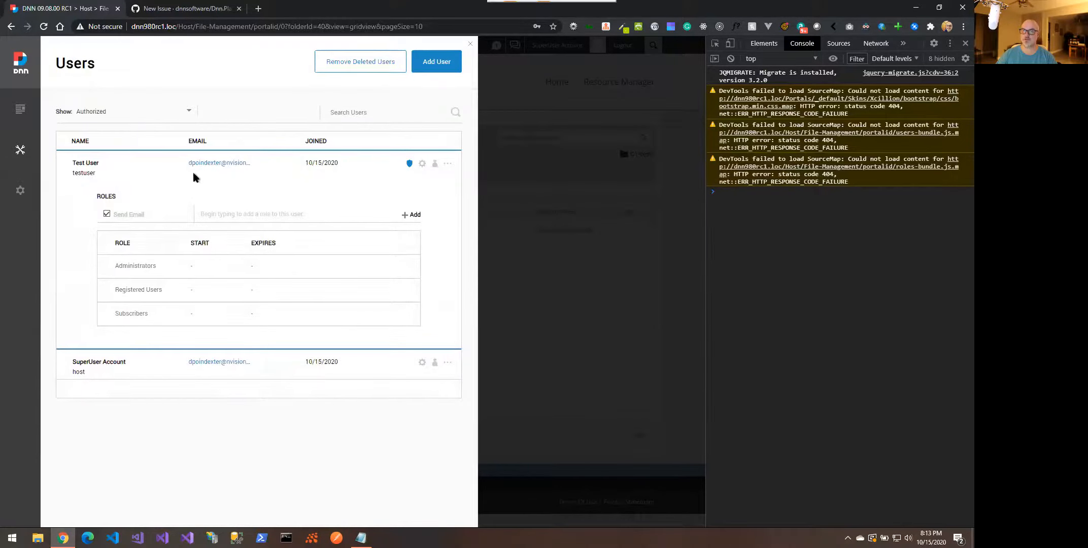
# Reload the page and show Test User's current roles
pyautogui.rightClick(208, 82)
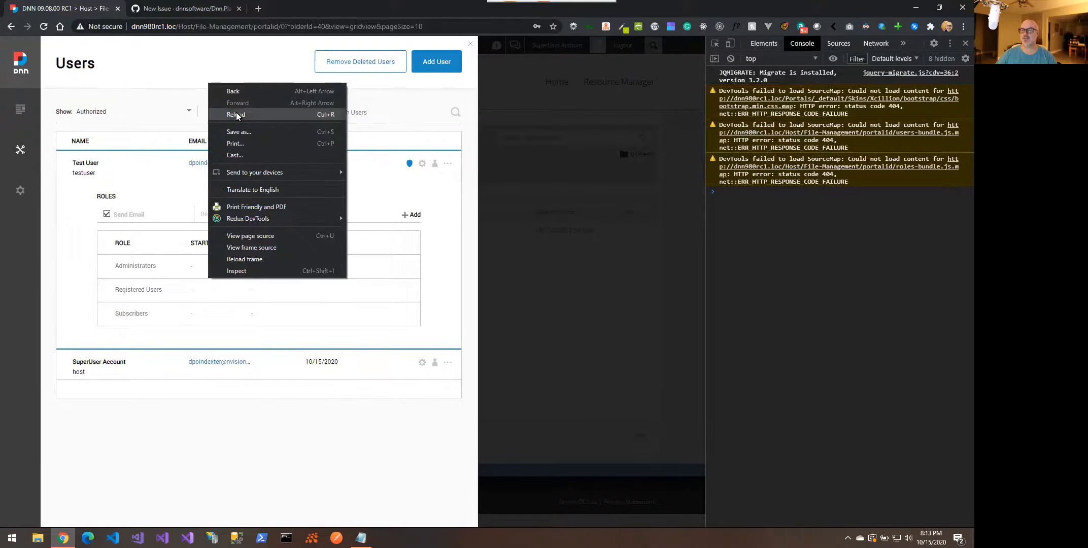
pyautogui.click(237, 113)
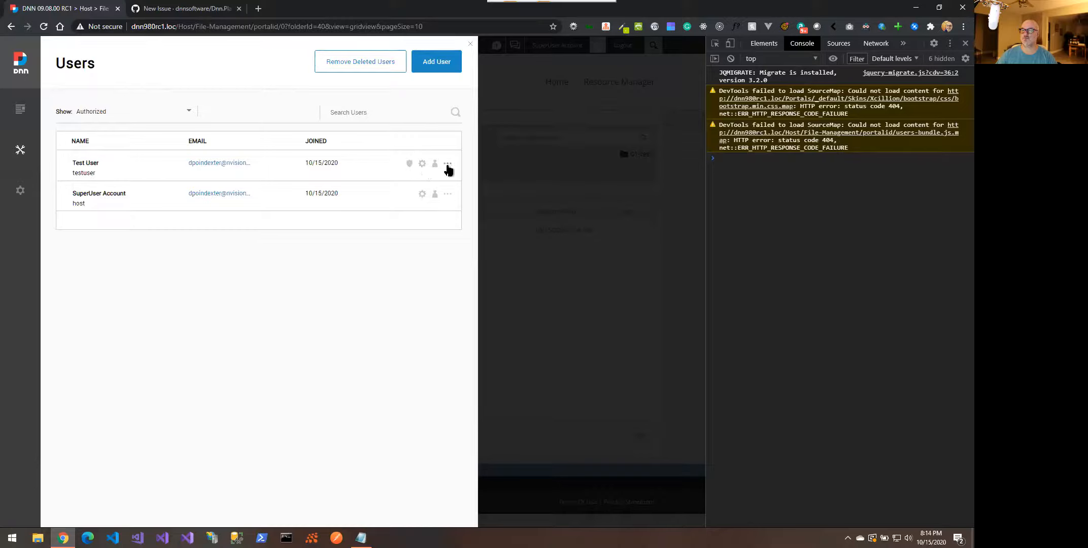
pyautogui.click(410, 164)
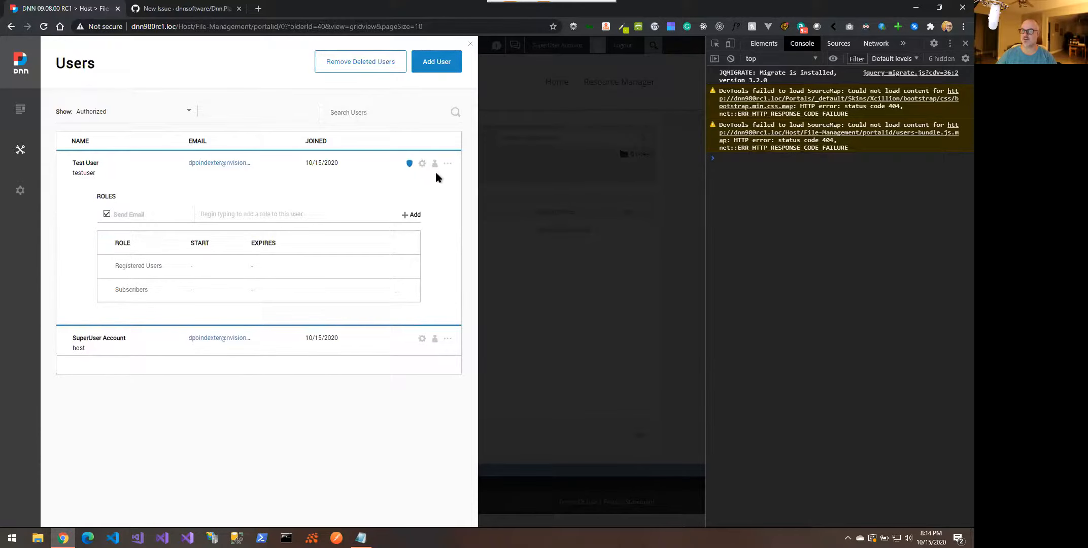
# Delete Test User, confirming the deletion, then reload the blanked page
pyautogui.click(447, 164)
pyautogui.click(395, 282)
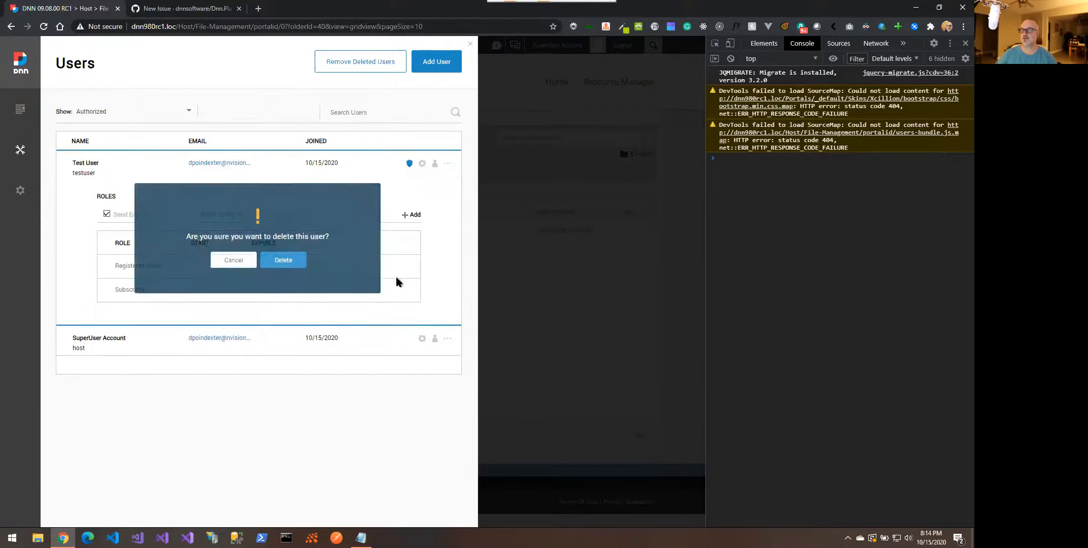
pyautogui.click(274, 262)
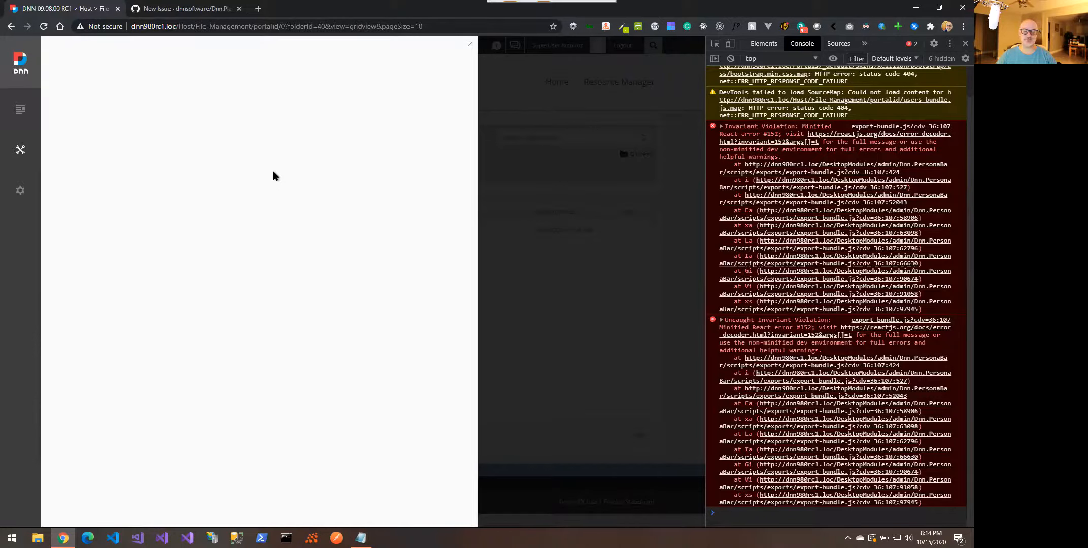
pyautogui.rightClick(184, 221)
pyautogui.click(216, 251)
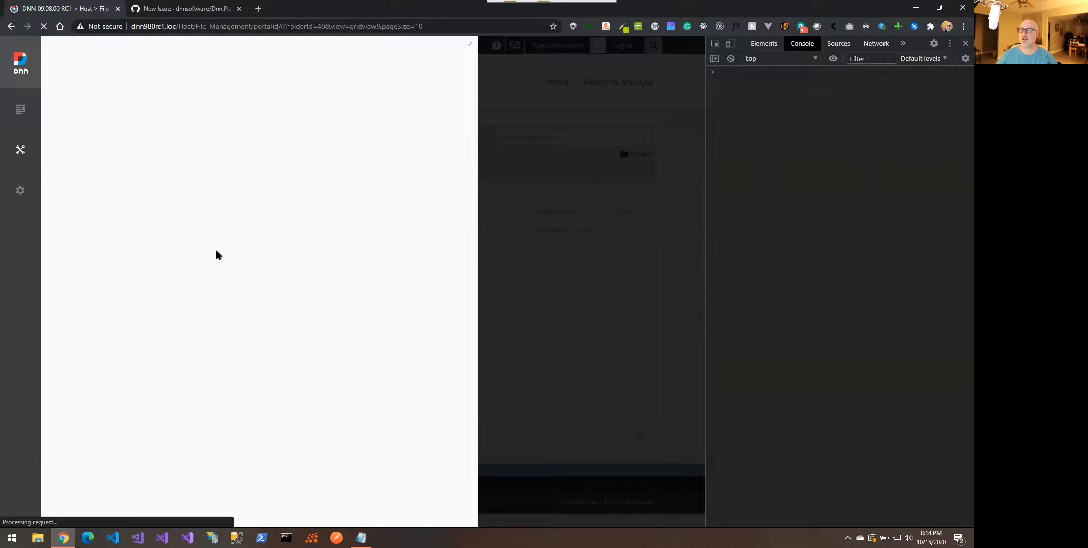